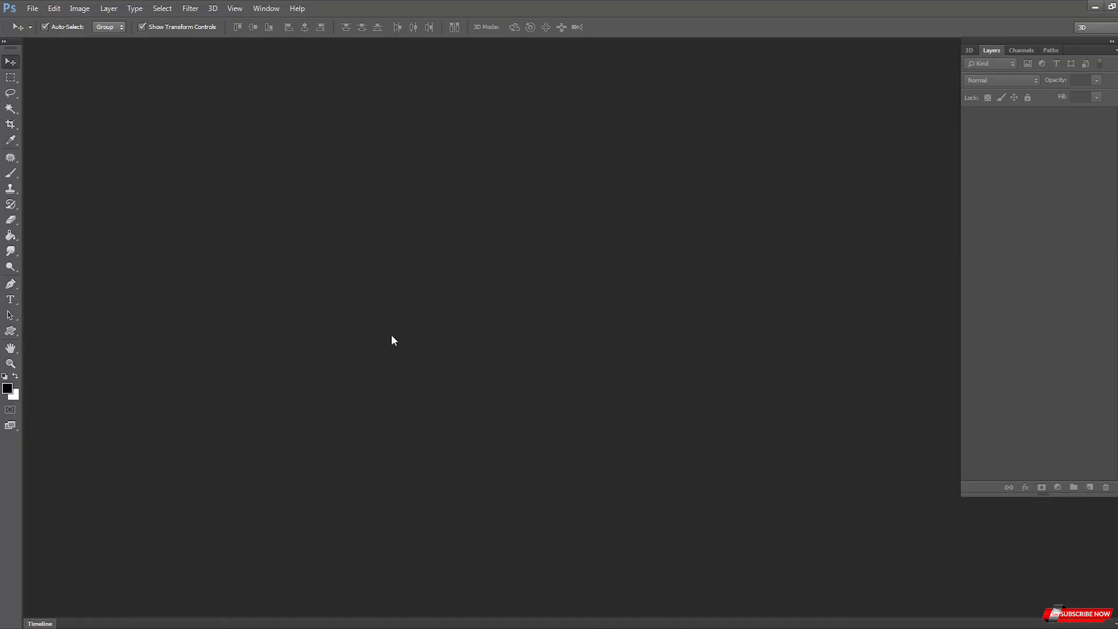
Create a new blank document 12 inches wide and 8 inches high at 300 pixels per inch.
key("ctrl+n")
key("Tab")
key("Tab")
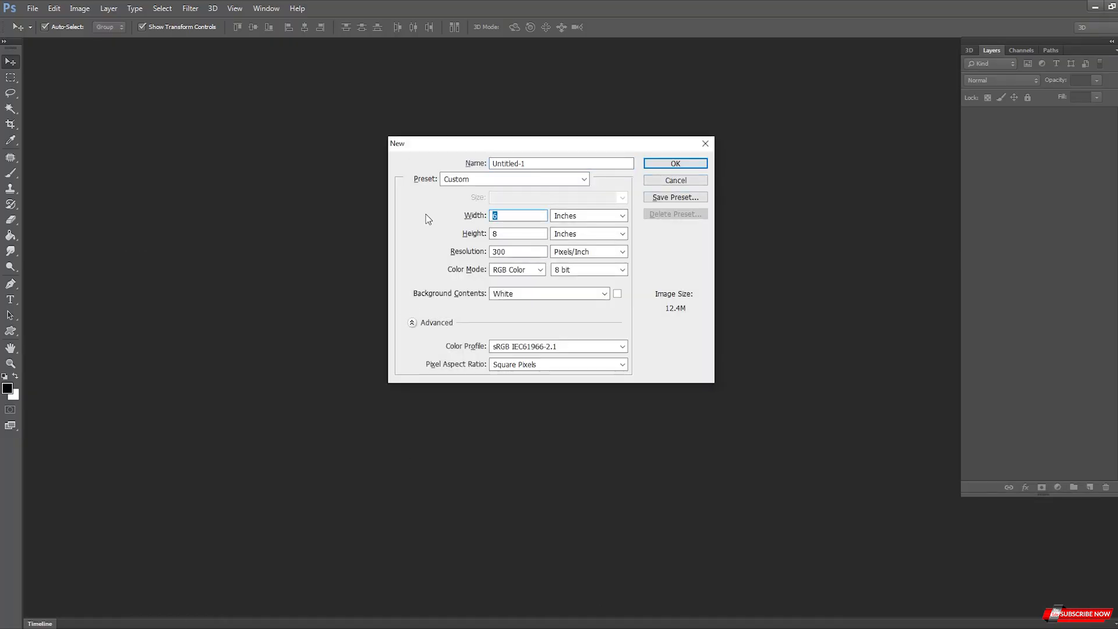
type("12")
key("Return")
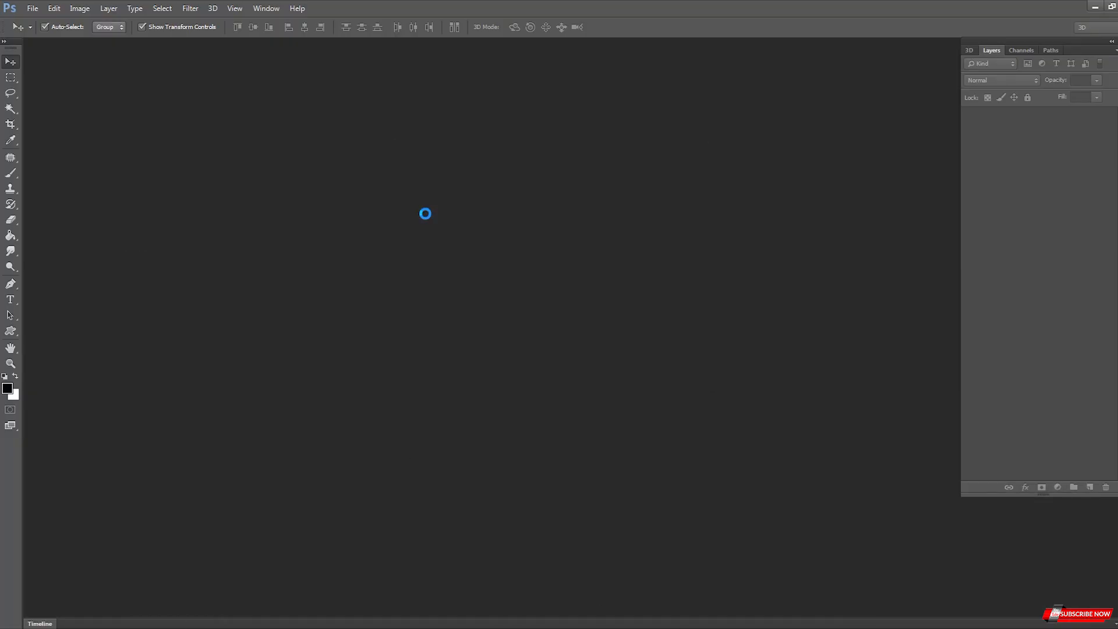
left_click_drag(332, 37, 405, 48)
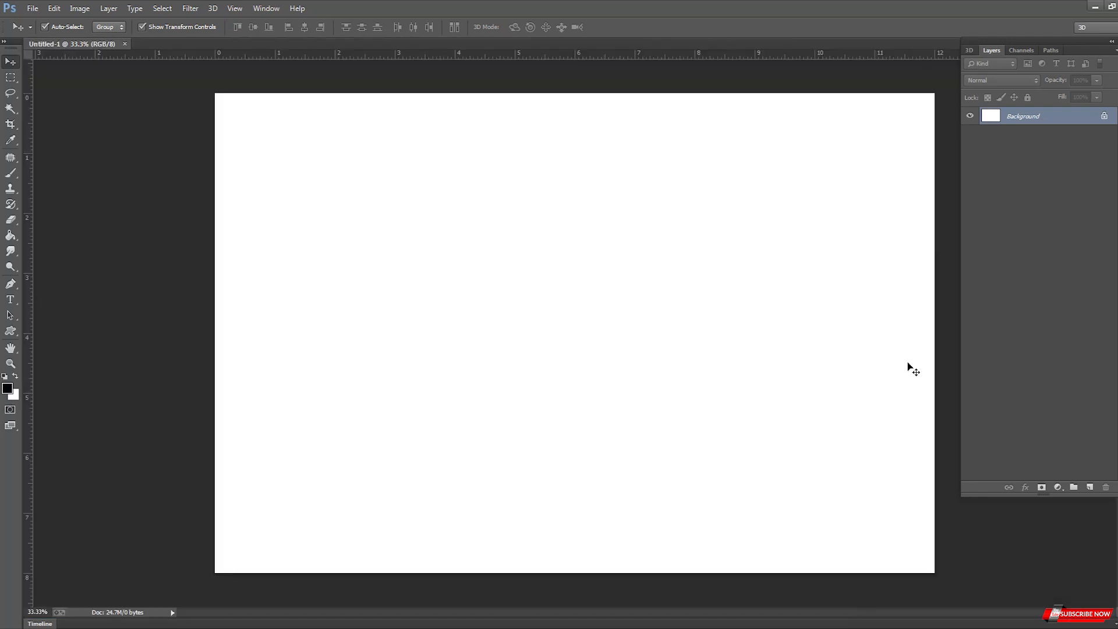
Add a grey Solid Color fill layer above the white background.
left_click(1058, 487)
left_click(1039, 228)
left_click(825, 240)
left_click(1099, 145)
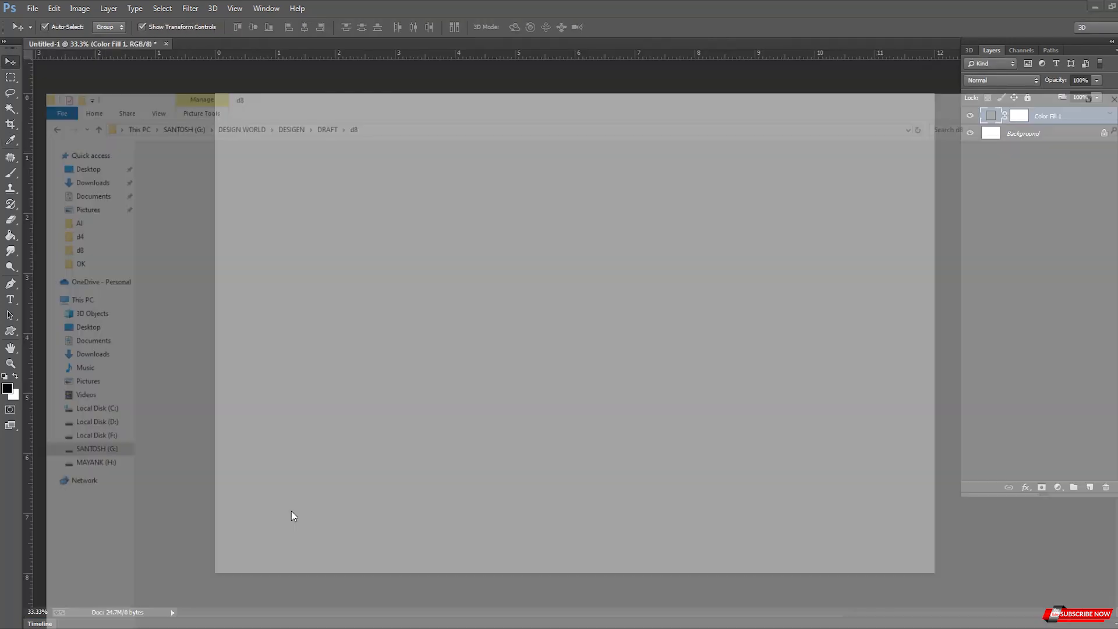
Bring in the foggy path photo, scale it to the canvas width and squash it to fill the canvas's lower part.
left_click(205, 96)
left_click_drag(226, 154, 599, 611)
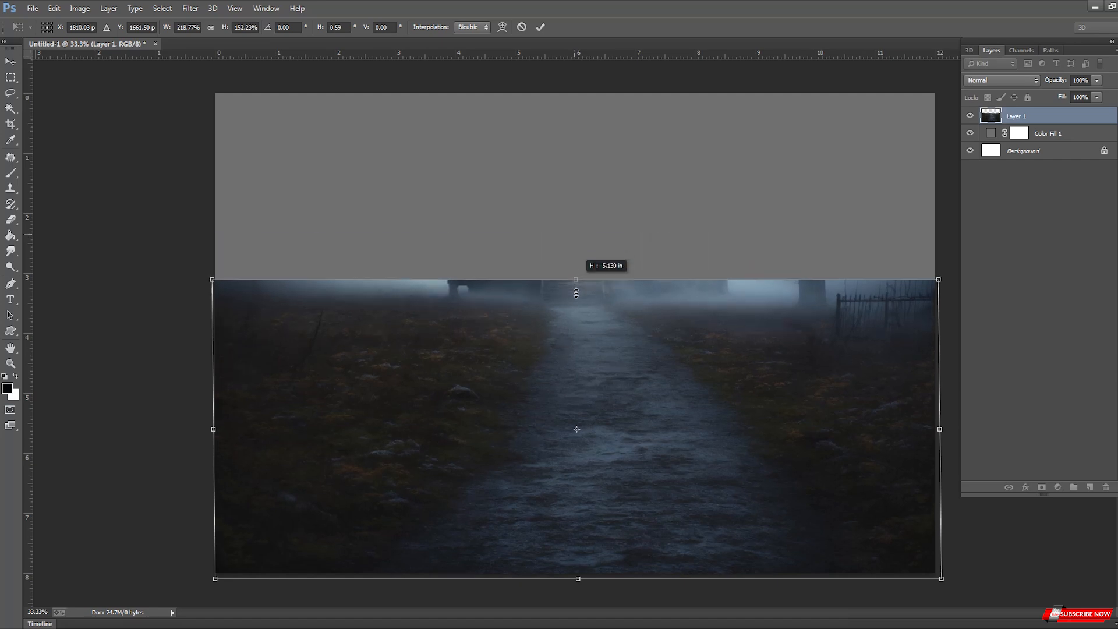
left_click_drag(577, 278, 577, 357)
key("Return")
Add a layer mask to the path photo and fade its upper edge with a black-to-transparent linear gradient.
key("m")
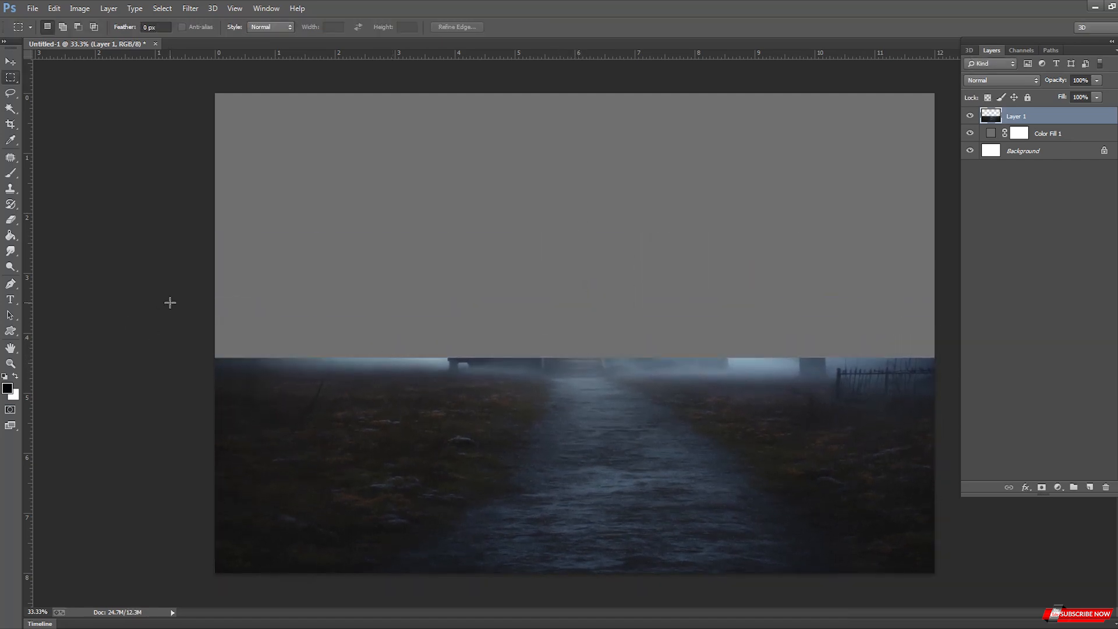
left_click(1041, 488)
key("g")
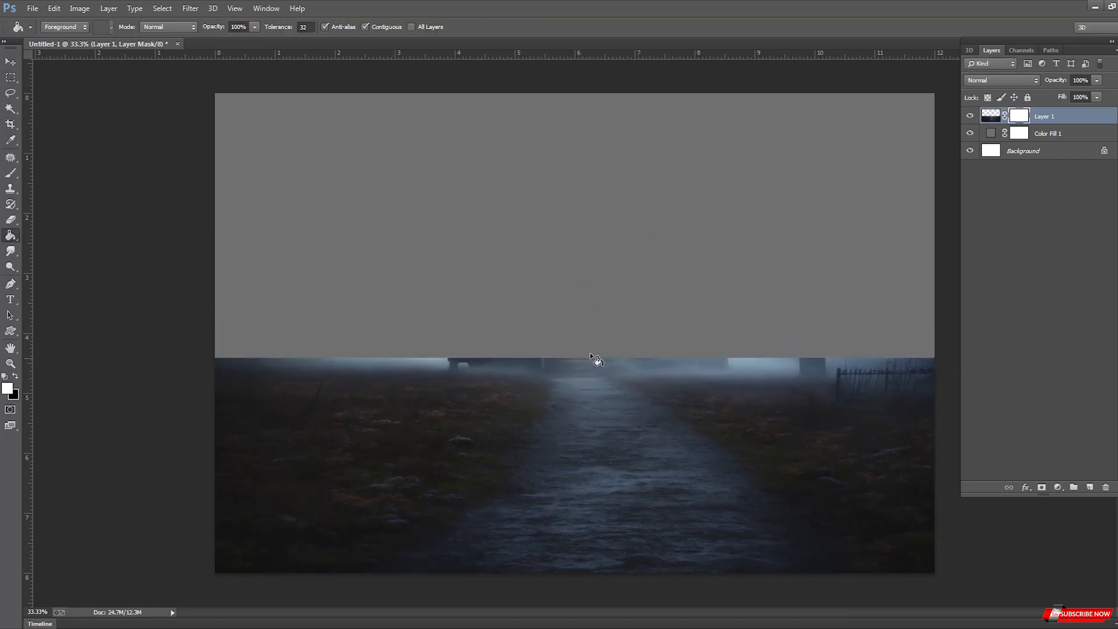
key("shift+g")
key("shift+g")
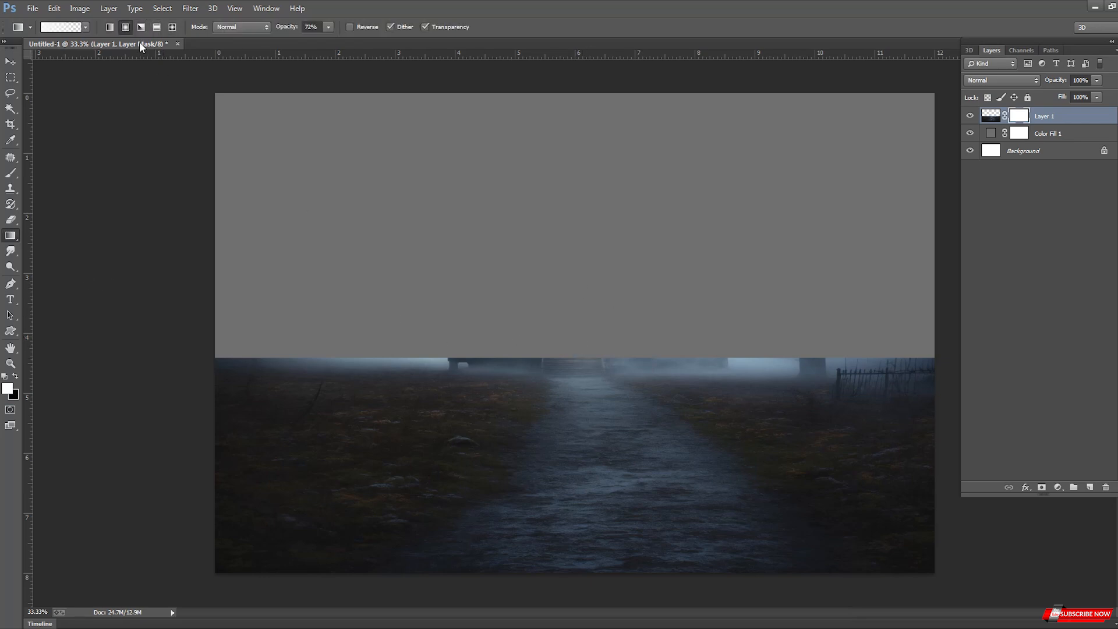
key("x")
left_click_drag(574, 322, 594, 443)
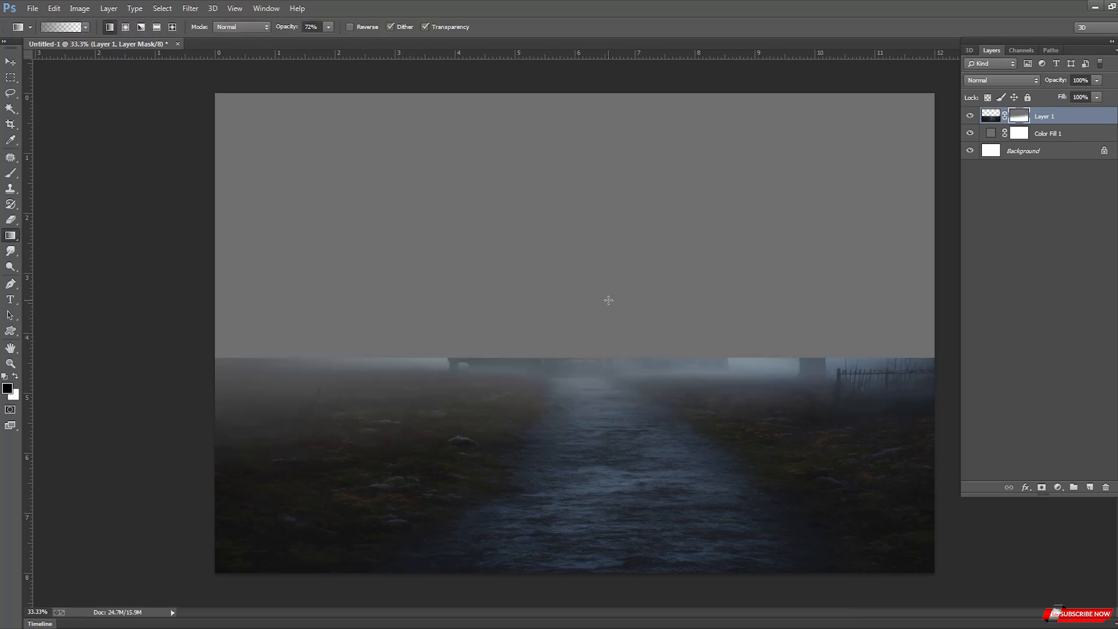
key("ctrl+z")
left_click_drag(598, 344, 592, 416)
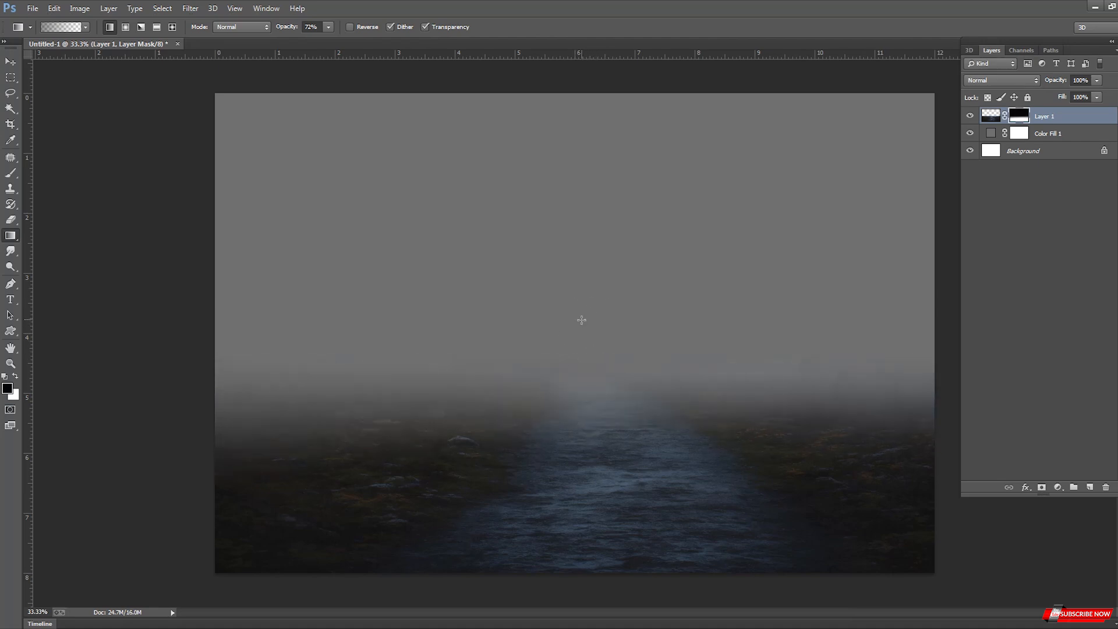
Clip a Hue/Saturation adjustment to the path layer with Saturation -18 and Lightness -11.
left_click(989, 124)
left_click(1059, 487)
left_click(1049, 337)
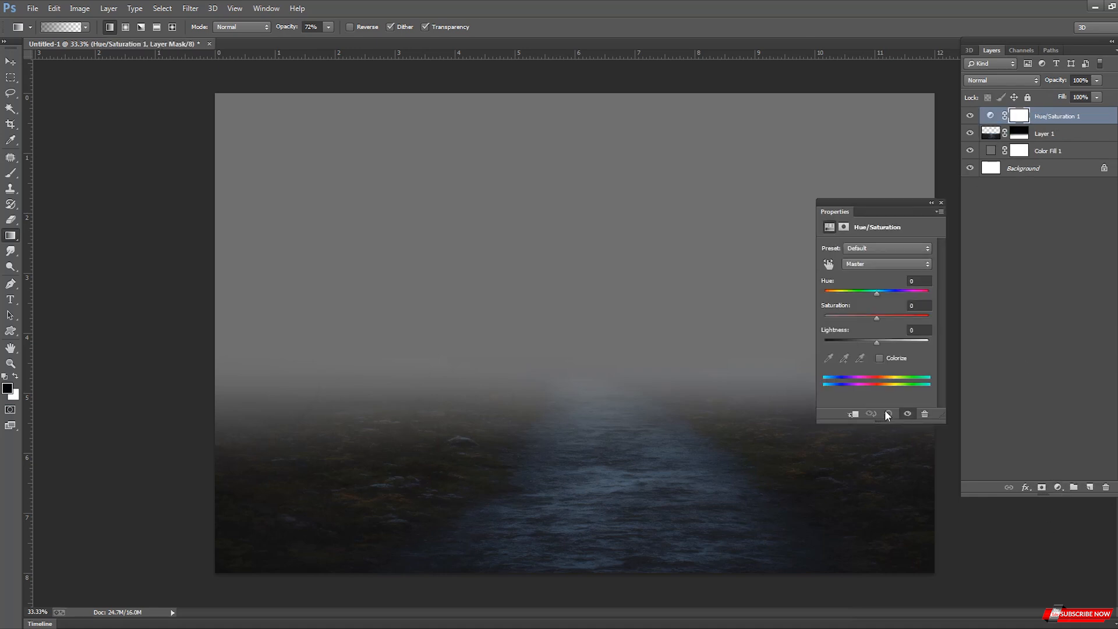
left_click(867, 342)
left_click(867, 317)
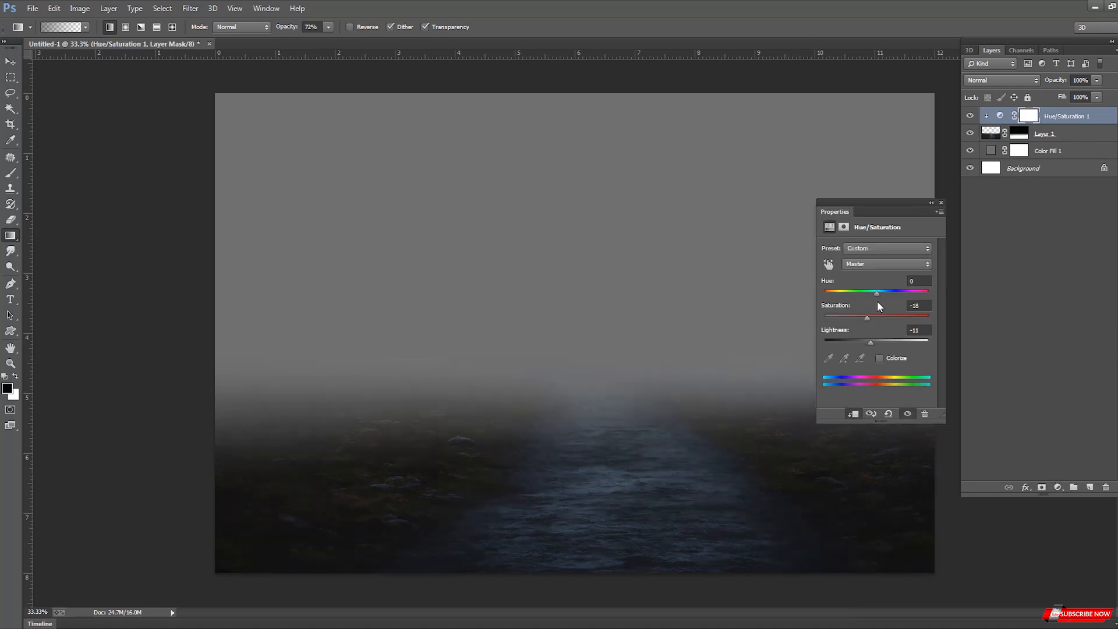
left_click(941, 203)
Open landscape cinematic (1).jpg, copy its upper sky portion with a rectangular selection and paste it into the composite.
left_click(1095, 7)
left_click_drag(262, 81, 475, 163)
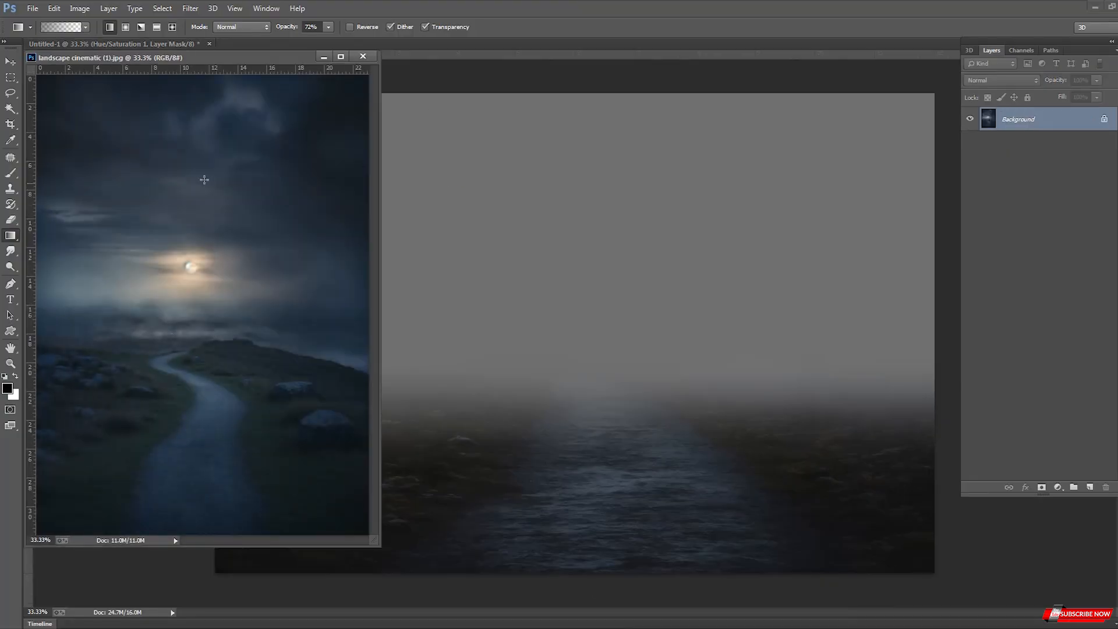
left_click(10, 78)
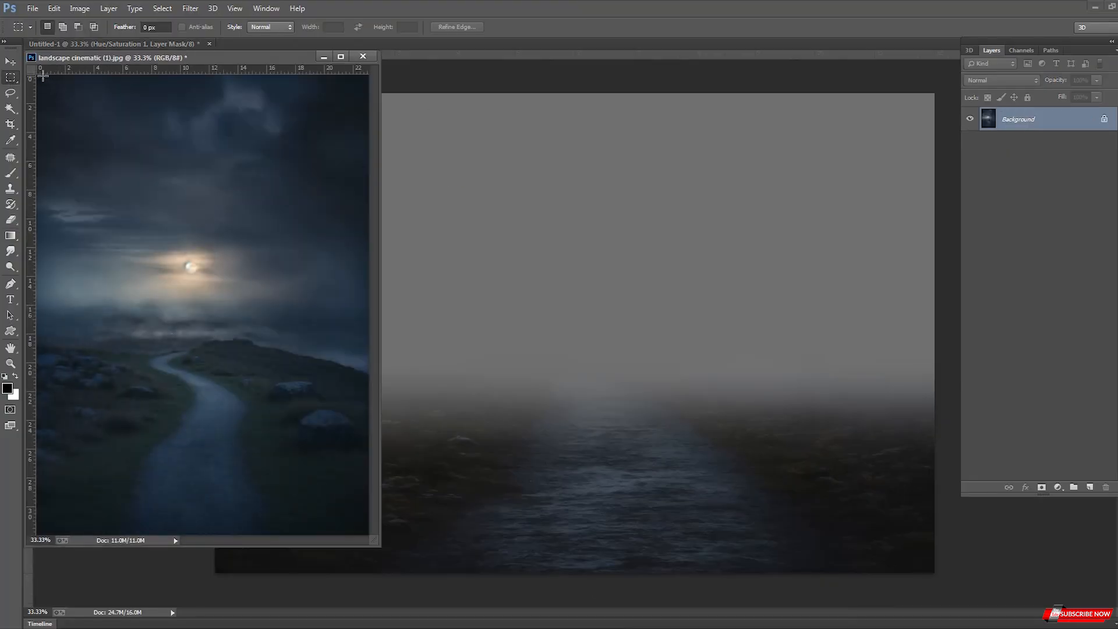
left_click_drag(38, 75, 371, 384)
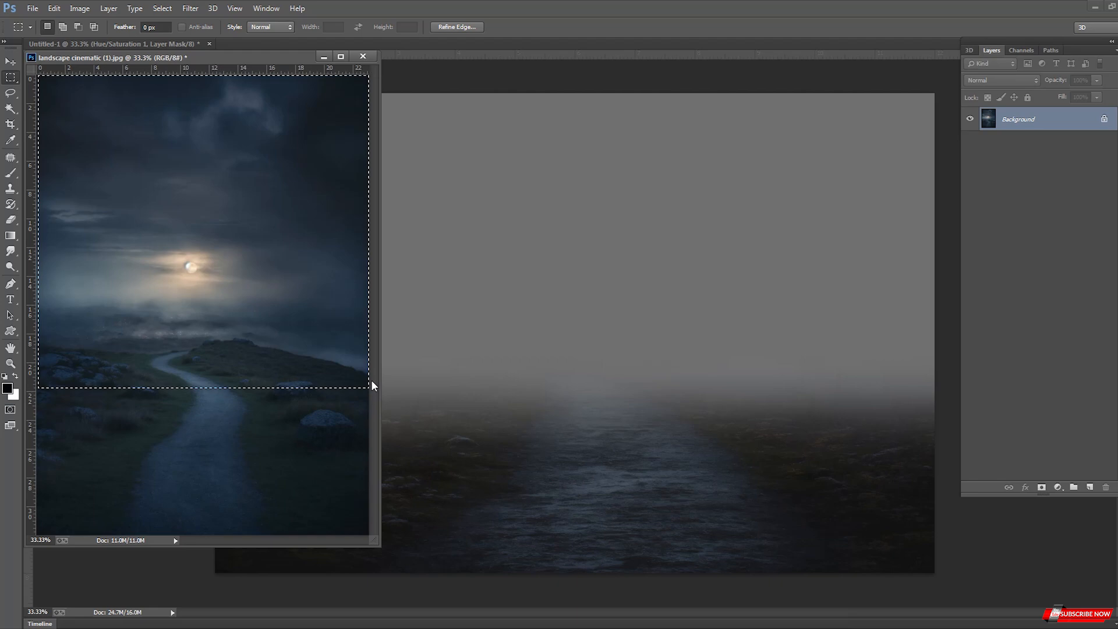
key("ctrl+w")
left_click(569, 243)
key("ctrl+v")
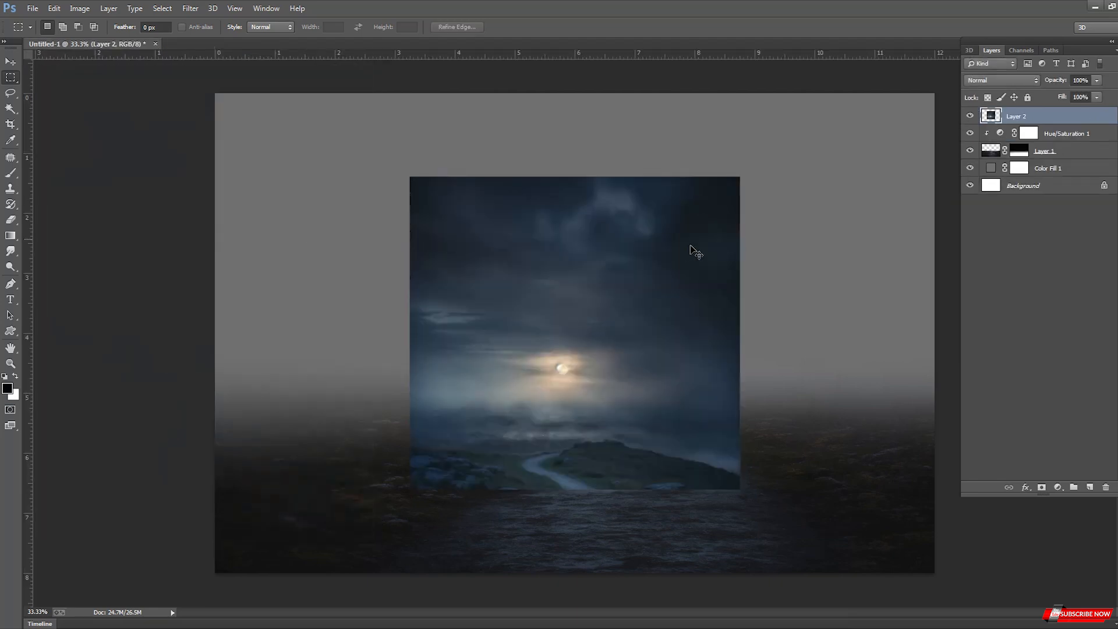
Transform the pasted sky to span the full canvas width and squash it down to the upper part of the path.
key("ctrl+t")
left_click_drag(656, 270, 465, 184)
left_click_drag(546, 399, 942, 565)
left_click_drag(737, 491, 738, 394)
key("Return")
key("ctrl+minus")
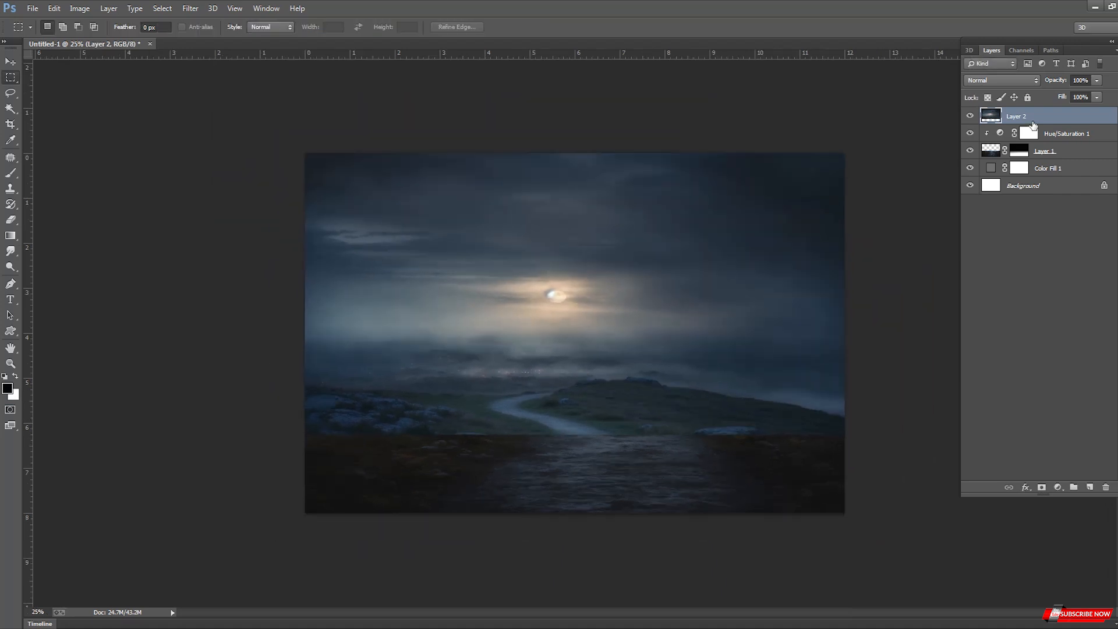
Add a layer mask to the sky and blend its lower edge into the path with a linear gradient.
left_click(1042, 487)
key("g")
left_click_drag(570, 513, 592, 469)
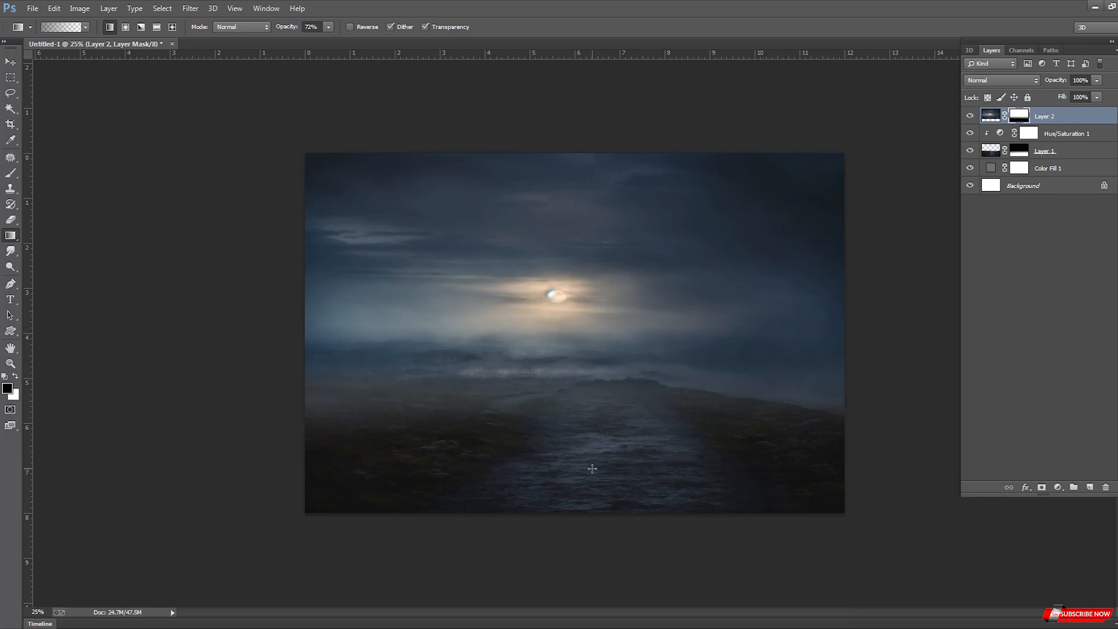
Darken the Color Fill 1 layer to a dark grey so the horizon blends in.
double_click(991, 168)
left_click_drag(827, 245, 829, 273)
left_click(1099, 146)
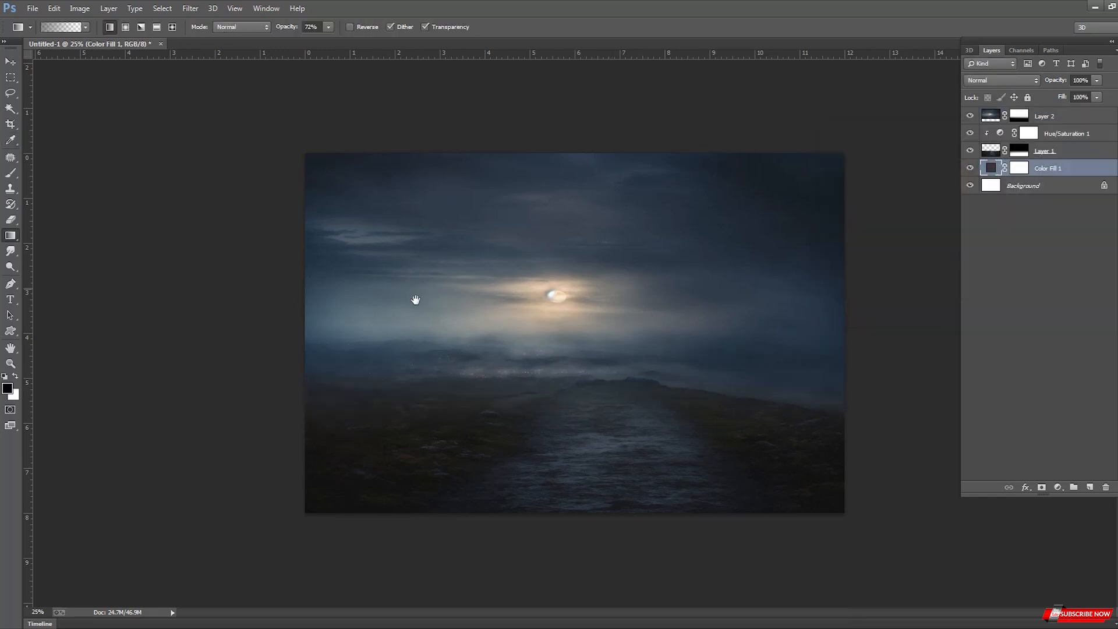
scroll(512, 282, "up", 1)
scroll(594, 269, "down", 2)
scroll(594, 269, "up", 1)
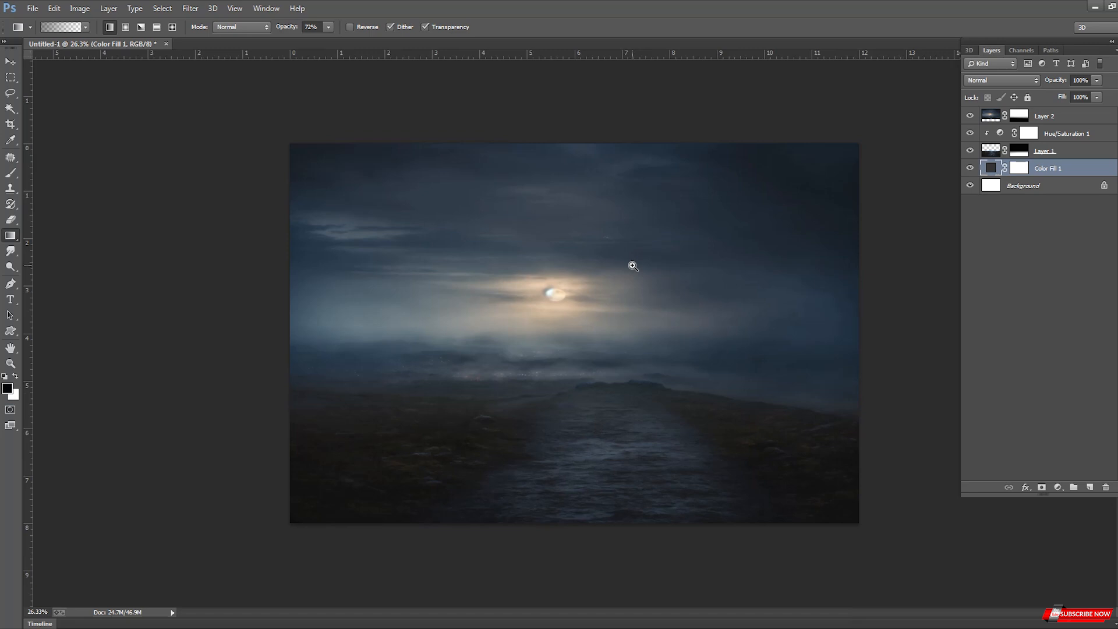
scroll(631, 263, "up", 1)
Clip a Hue/Saturation adjustment to the sky layer and set Lightness to -21.
key("alt+bracketright")
key("alt+bracketright")
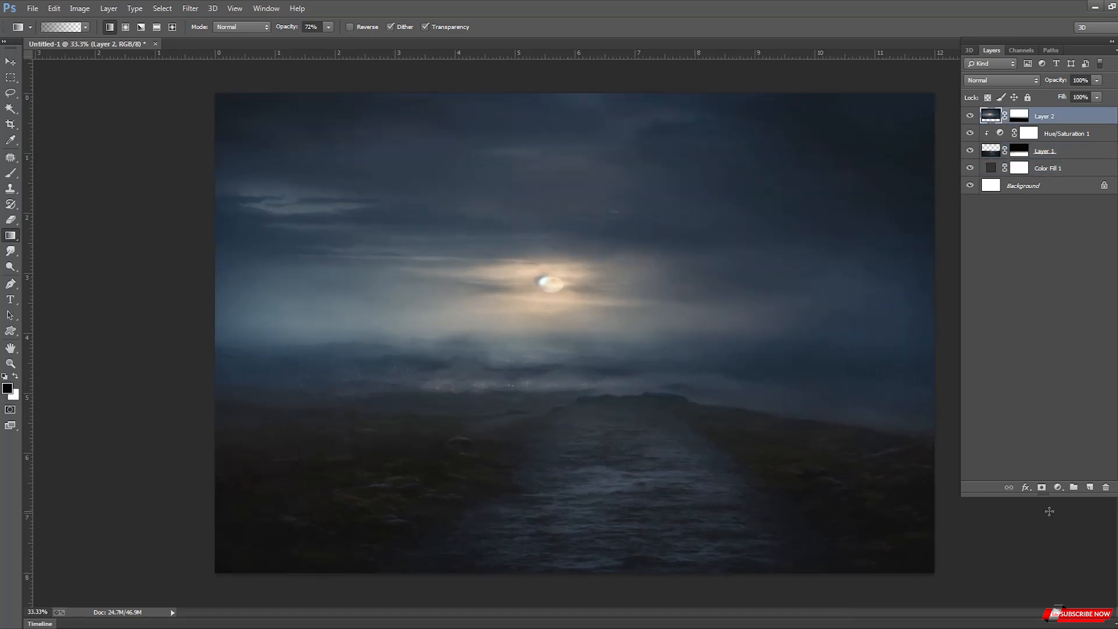
left_click(1059, 486)
left_click(1025, 329)
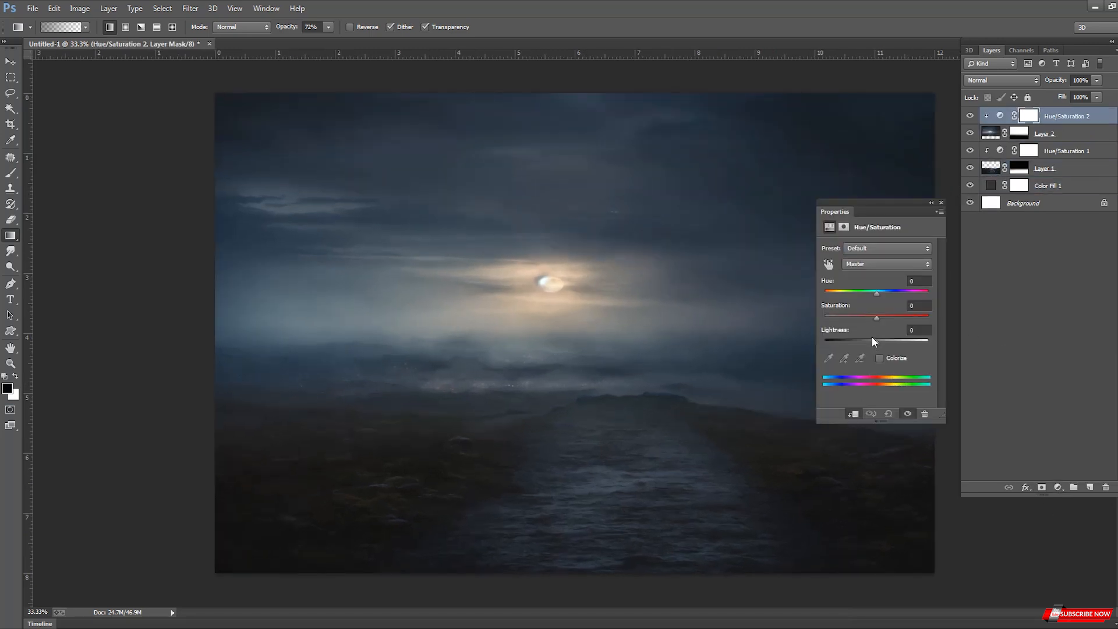
left_click_drag(872, 340, 865, 341)
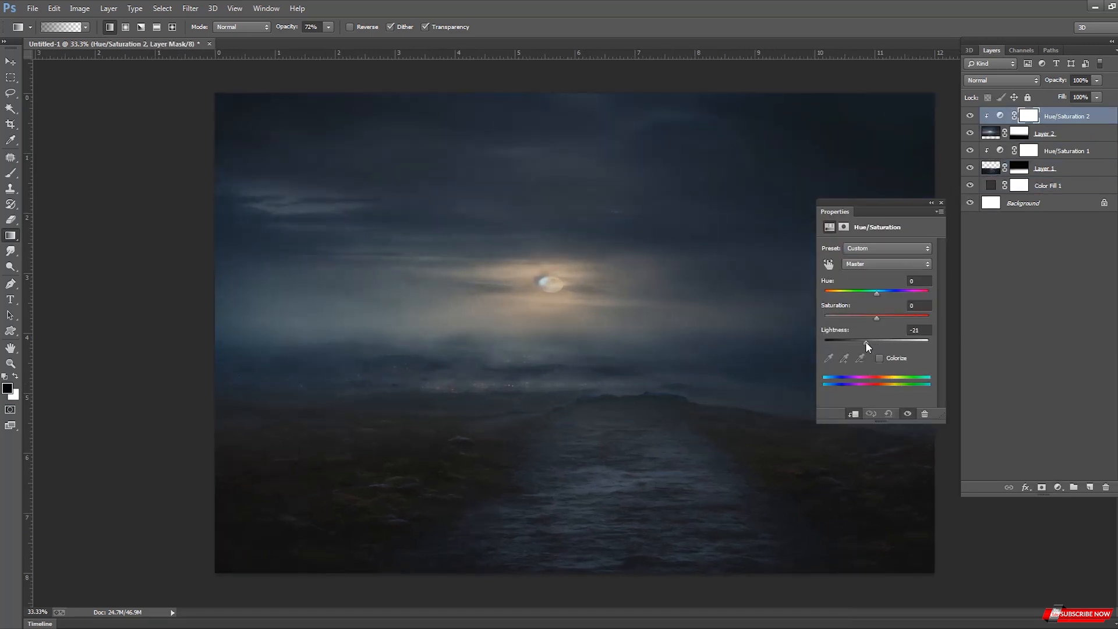
left_click(941, 203)
Remove the moon from the sky layer by patching it with surrounding glowing cloud.
left_click(992, 132)
scroll(638, 251, "up", 2)
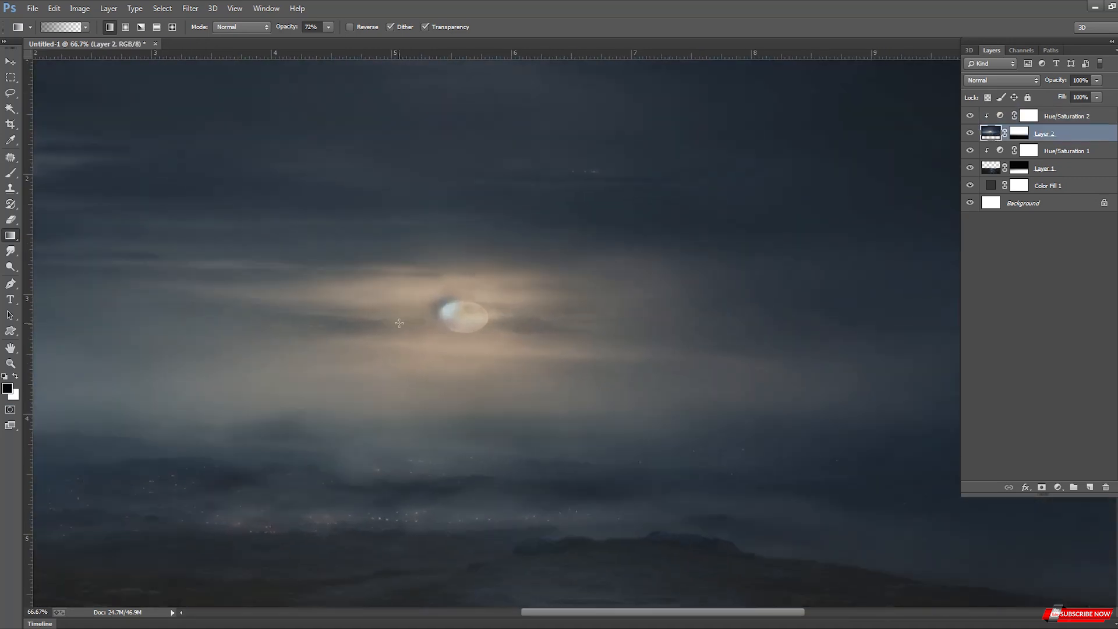
key("j")
left_click_drag(420, 307, 432, 297)
left_click_drag(428, 309, 383, 288)
mouse_move(479, 297)
left_mouse_down()
mouse_move(458, 307)
mouse_move(505, 298)
left_mouse_up()
left_click_drag(475, 327, 428, 345)
mouse_move(460, 305)
left_mouse_down()
mouse_move(455, 333)
mouse_move(512, 330)
left_mouse_up()
left_click_drag(404, 299, 414, 314)
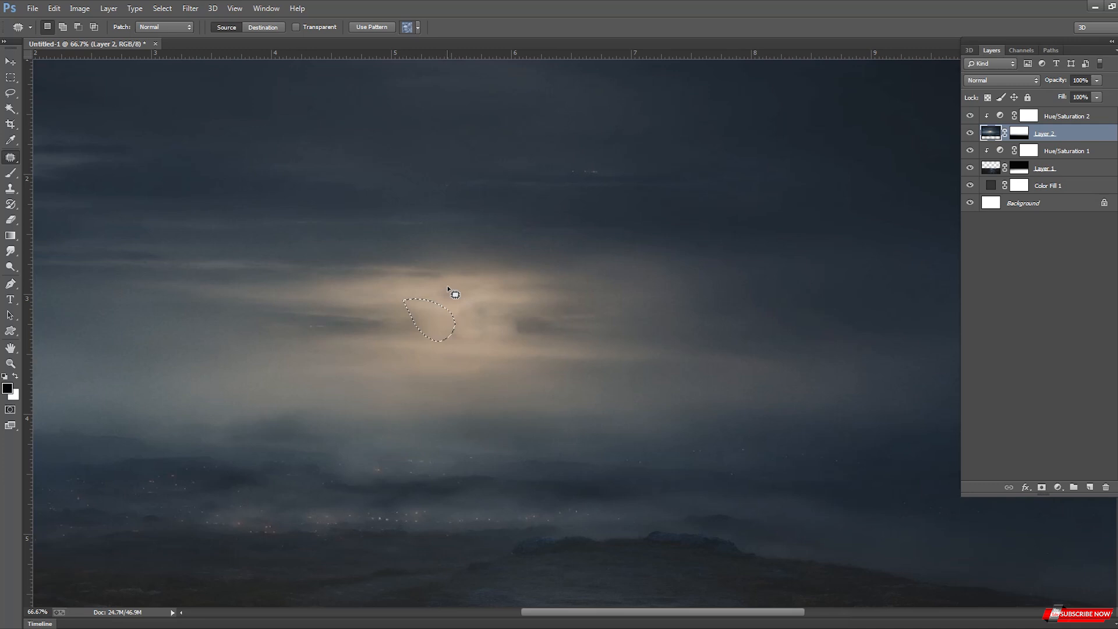
Smooth the patched glow in the sky with the Clone Stamp, sampling the nearby cloud streaks.
key("s")
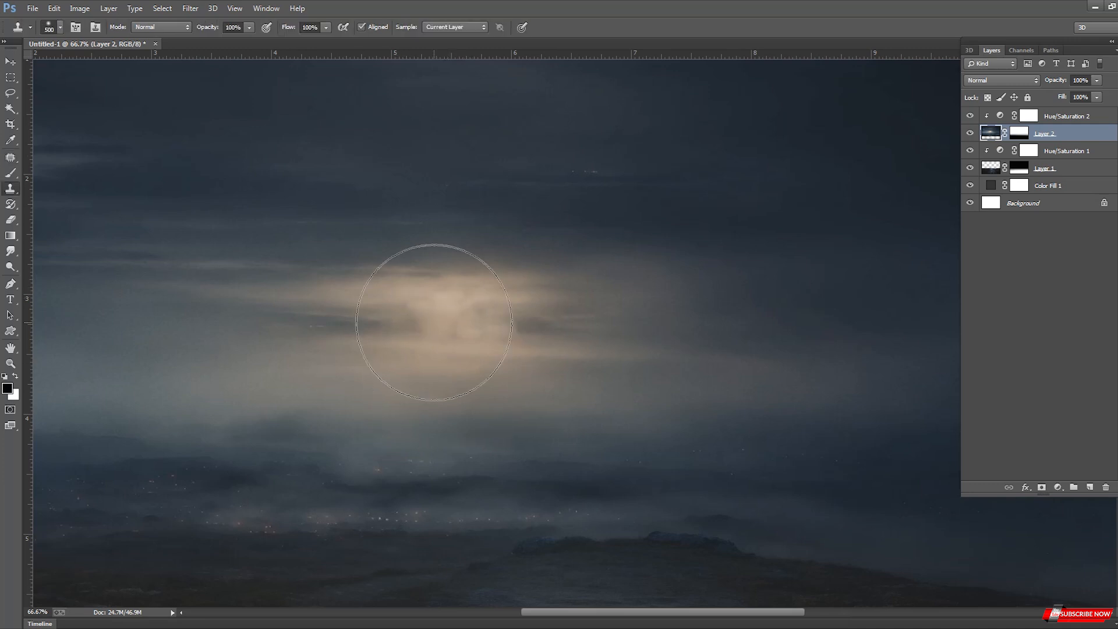
left_click(353, 313, "alt")
mouse_move(459, 314)
left_mouse_down()
mouse_move(437, 310)
mouse_move(512, 312)
mouse_move(551, 218)
left_mouse_up()
key("bracketleft")
key("bracketleft")
key("bracketleft")
scroll(576, 242, "down", 4)
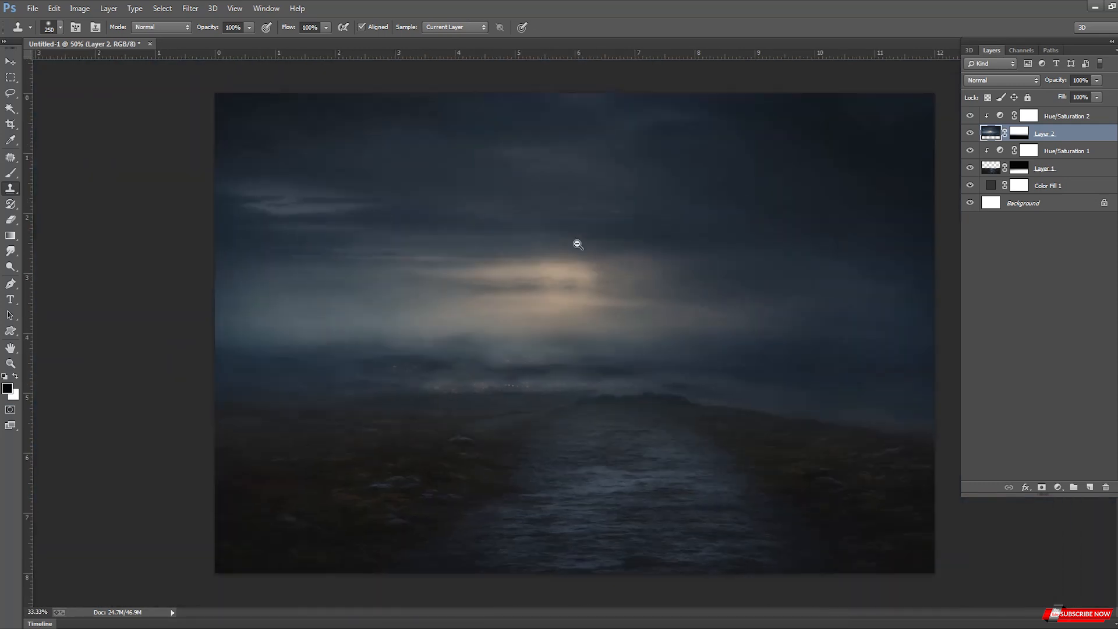
scroll(663, 247, "up", 2)
Adjust the sky's Hue/Saturation layer to Saturation -7 and Lightness -26.
double_click(1000, 117)
left_click_drag(868, 338, 862, 341)
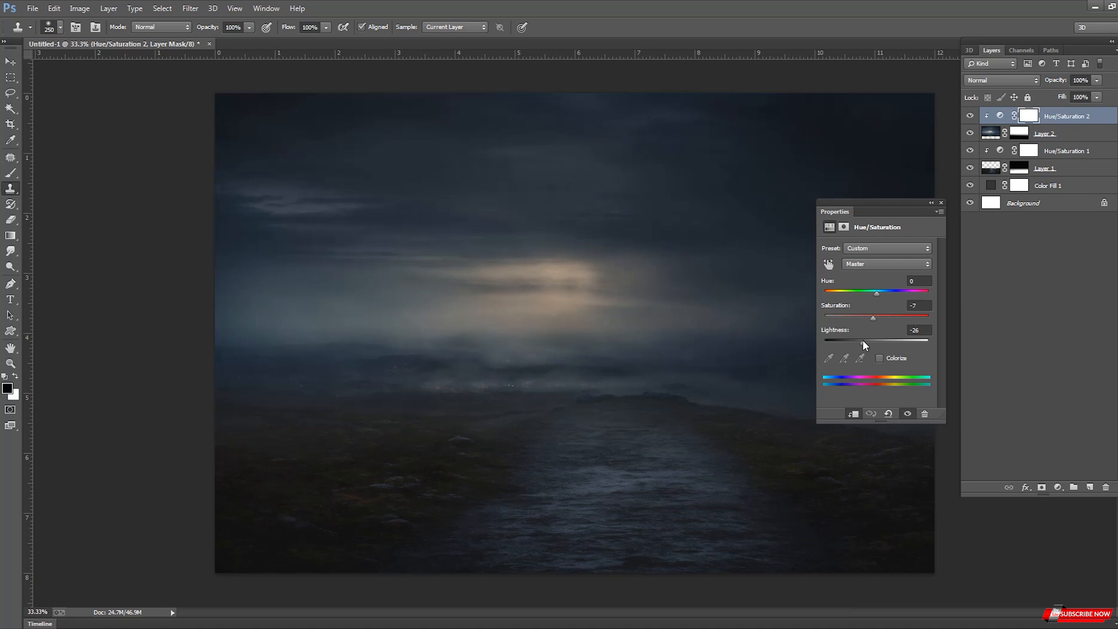
left_click(941, 202)
scroll(664, 309, "down", 1)
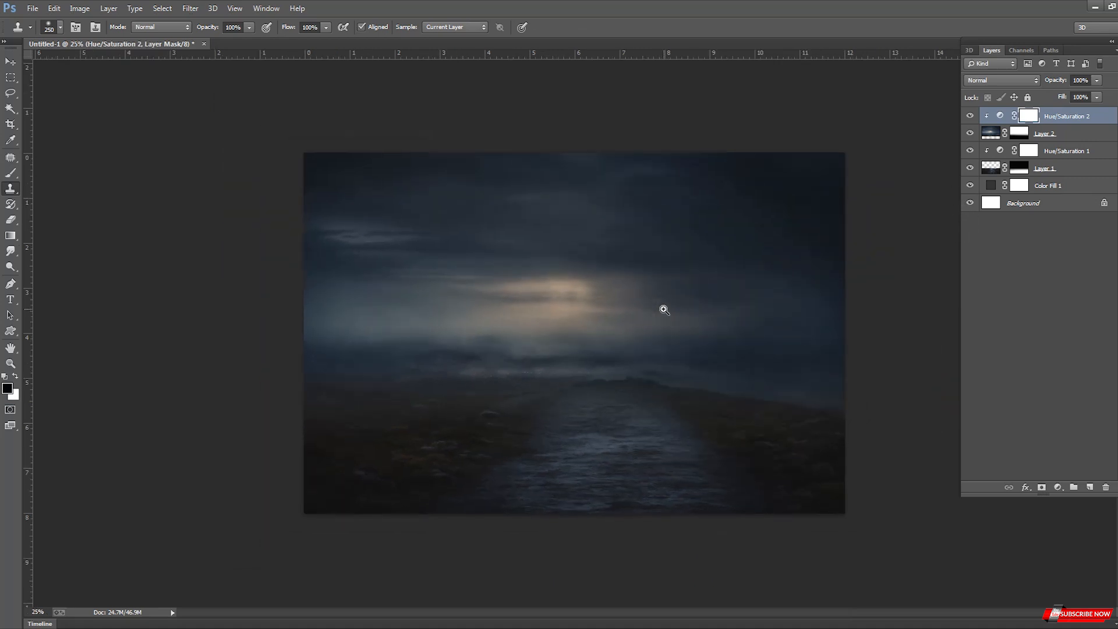
scroll(664, 309, "up", 1)
Select the Background layer and open the transparent thatched-house PNG in its own window.
key("v")
right_click(611, 466)
left_click(650, 516)
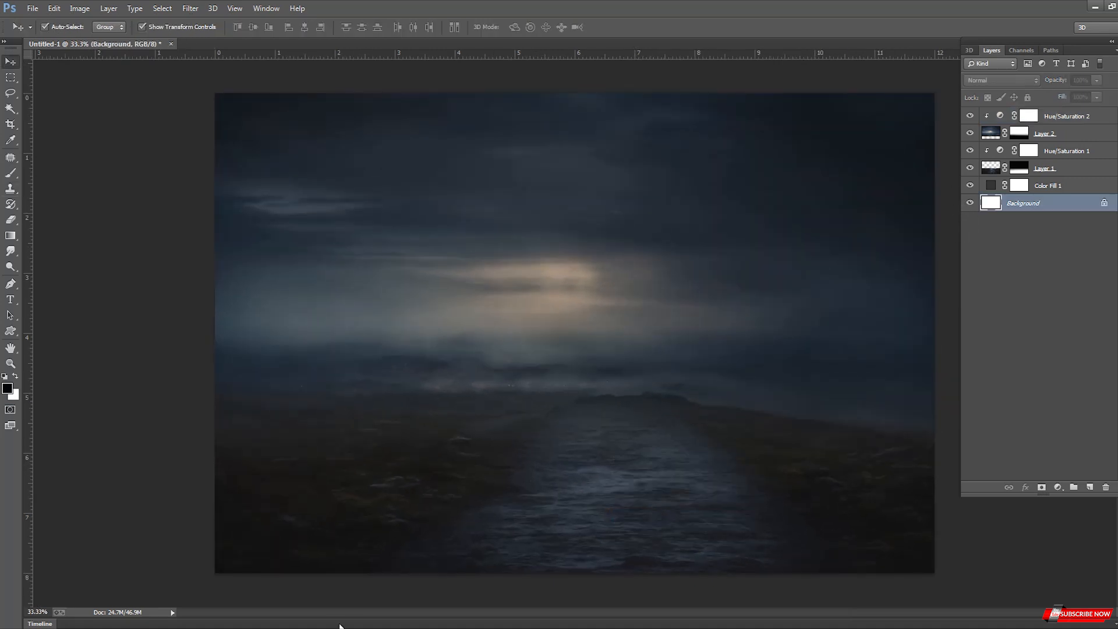
key("alt+Tab")
left_click(122, 118)
left_click_drag(329, 94, 163, 145)
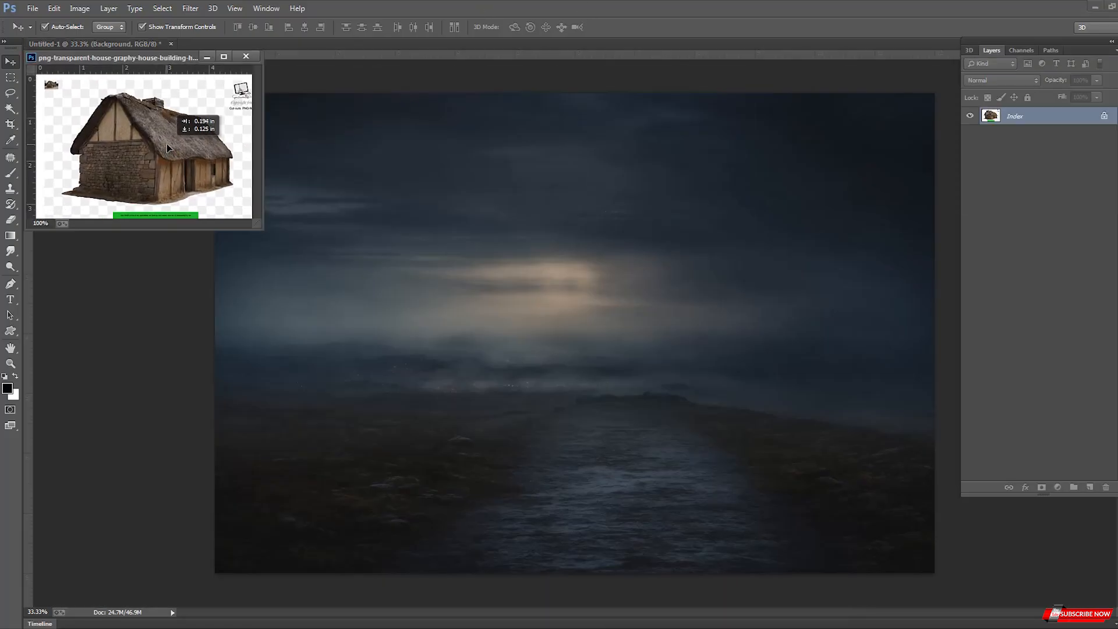
Increase the house image's contrast with Levels, lowering the white input level to 215.
key("ctrl+l")
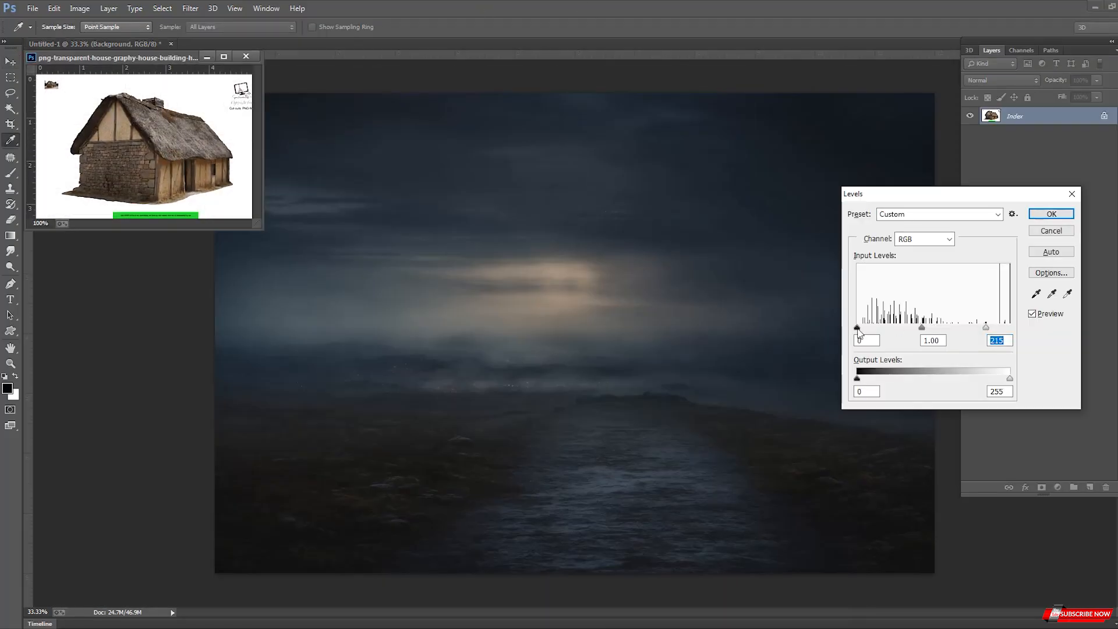
key("Escape")
key("v")
key("e")
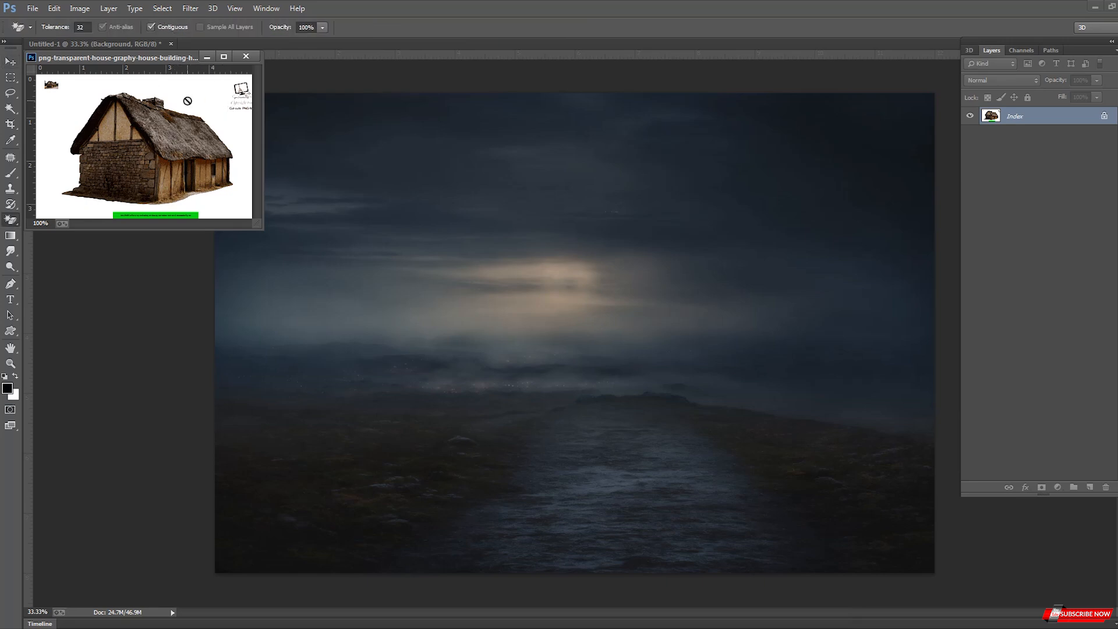
Copy the whole house image into the composite and raise its layer to the top of the stack.
key("v")
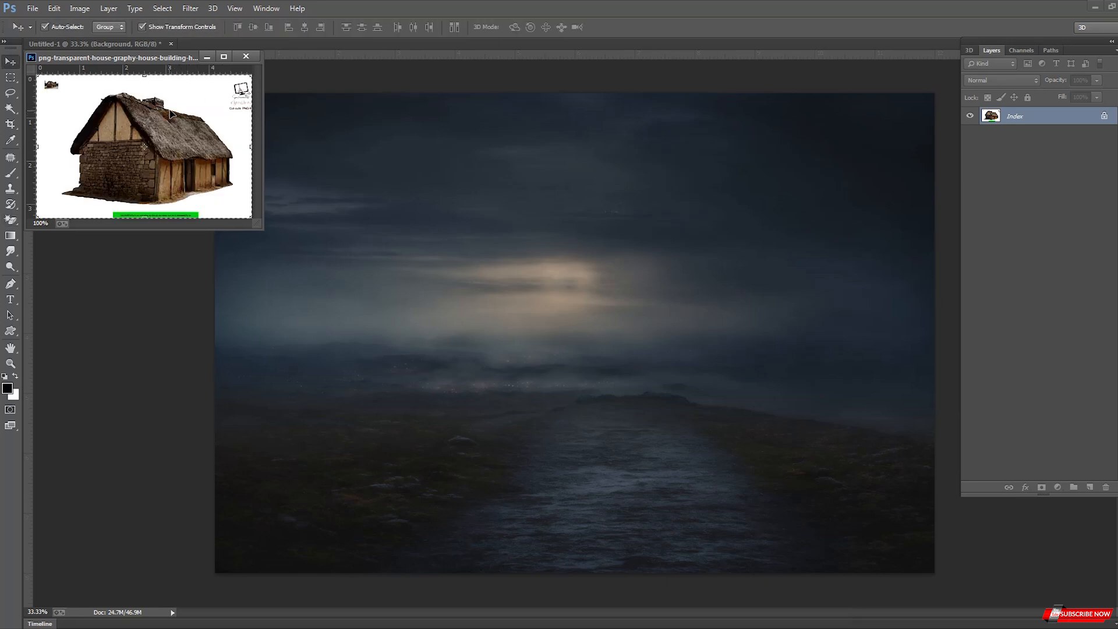
left_click(551, 205)
key("ctrl+v")
key("ctrl+]")
key("ctrl+]")
key("ctrl+]")
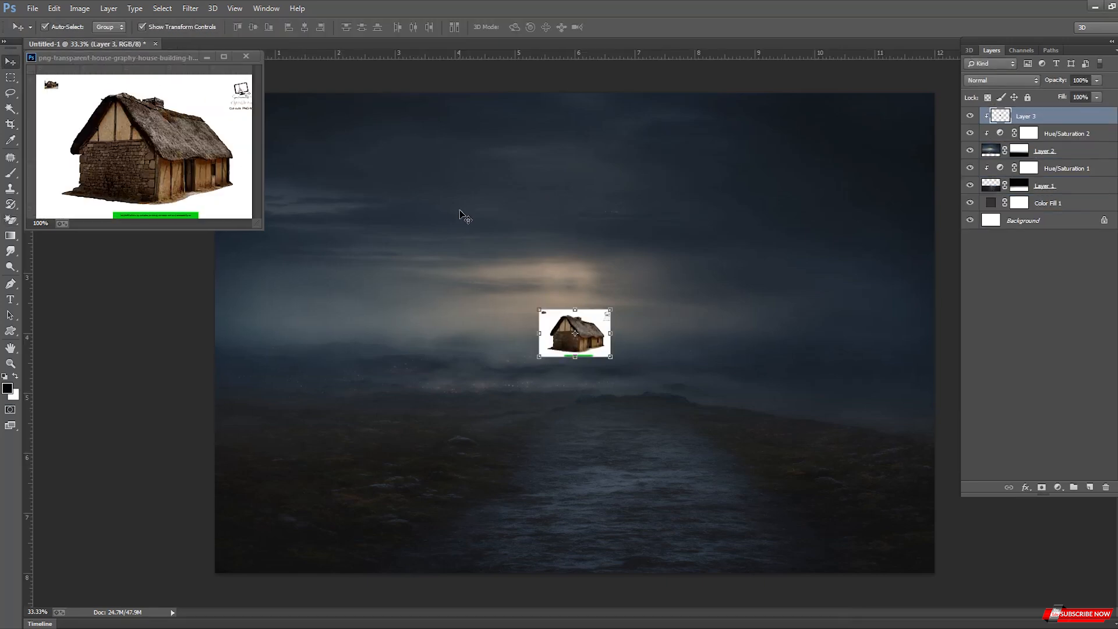
Close the source house image and enlarge the house in the composite.
left_click(215, 57)
left_click(246, 56)
left_click(572, 239)
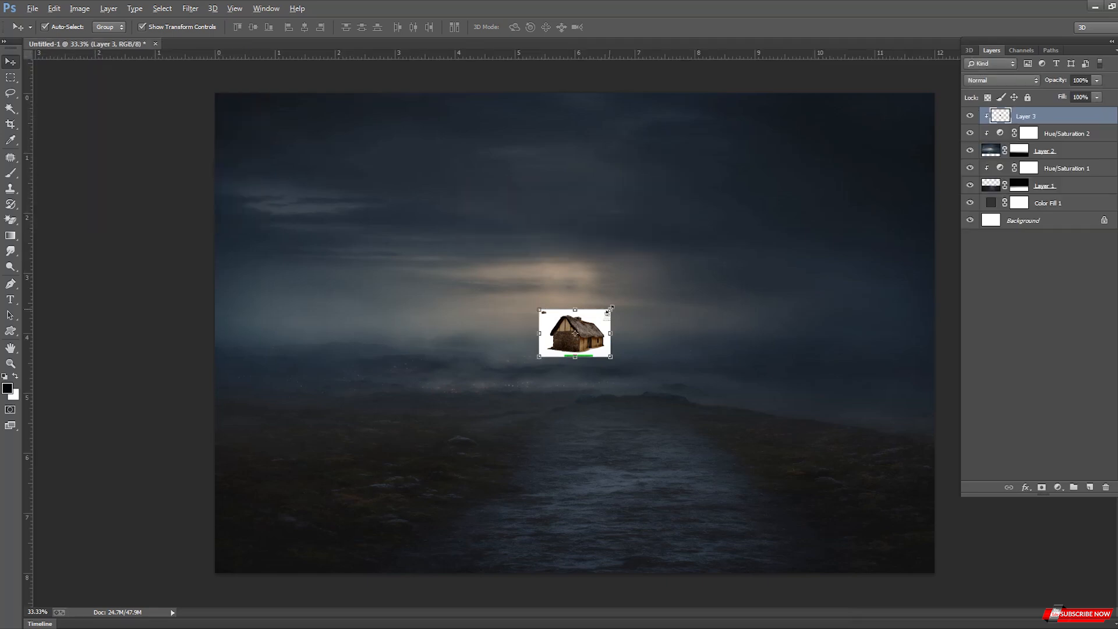
left_click_drag(610, 309, 649, 283)
key("Return")
Remove the house's white background with the Magic Eraser and erase the leftover logo and green banner at 100% opacity.
key("e")
left_click(536, 301)
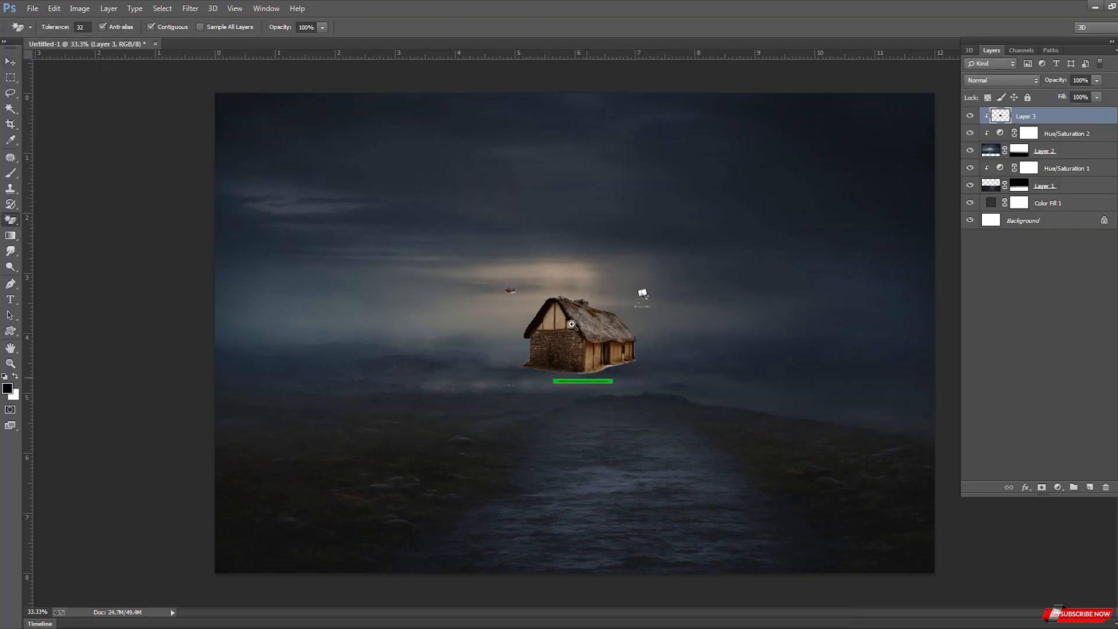
key("shift+e")
scroll(570, 323, "up", 2)
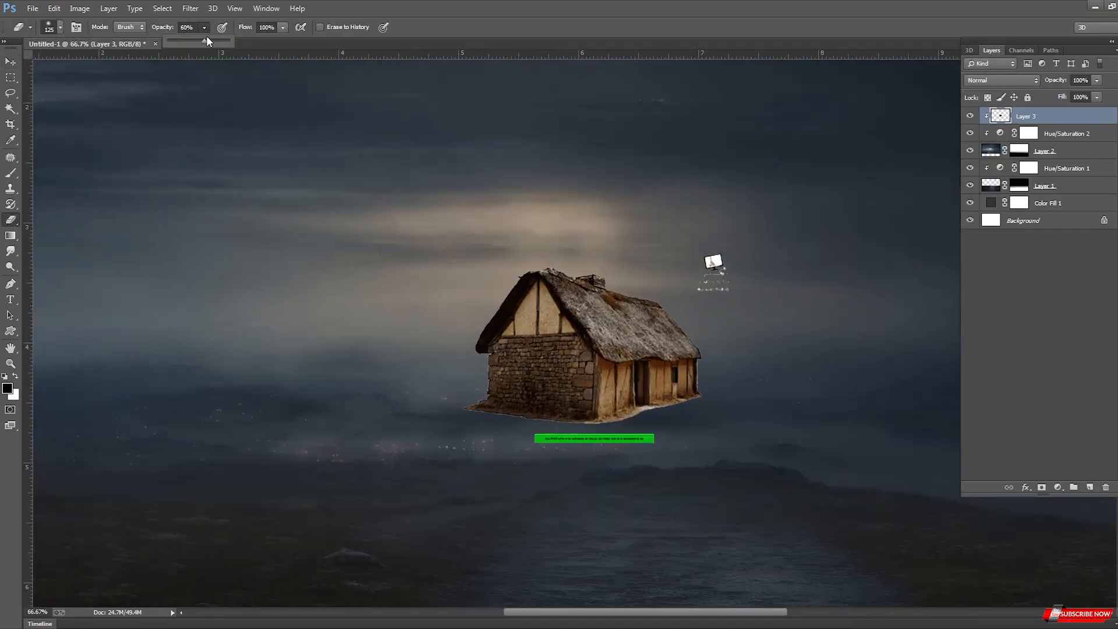
left_click_drag(206, 37, 231, 39)
left_click_drag(713, 262, 715, 286)
left_click_drag(653, 438, 519, 436)
Move the house onto the grass to the left of the path, just below the horizon.
key("v")
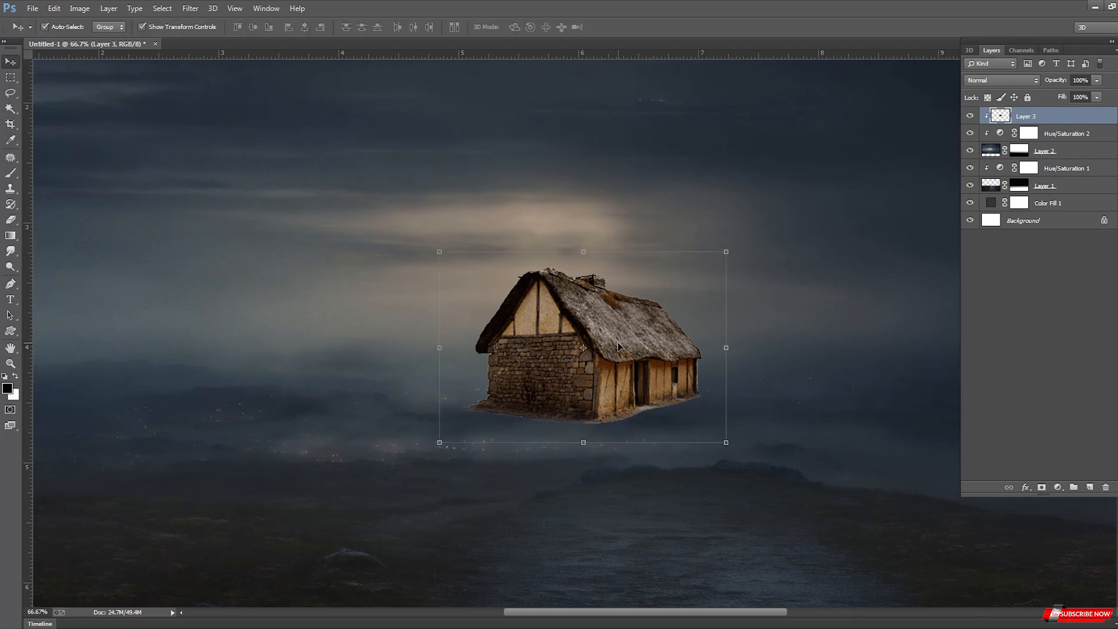
left_click_drag(618, 347, 902, 445)
scroll(812, 319, "down", 3)
mouse_move(669, 375)
left_mouse_down()
mouse_move(678, 333)
mouse_move(675, 368)
mouse_move(415, 370)
left_mouse_up()
Blend the house's base into the foggy grass with a soft 125 px Eraser at 100% opacity.
key("ctrl+plus")
key("e")
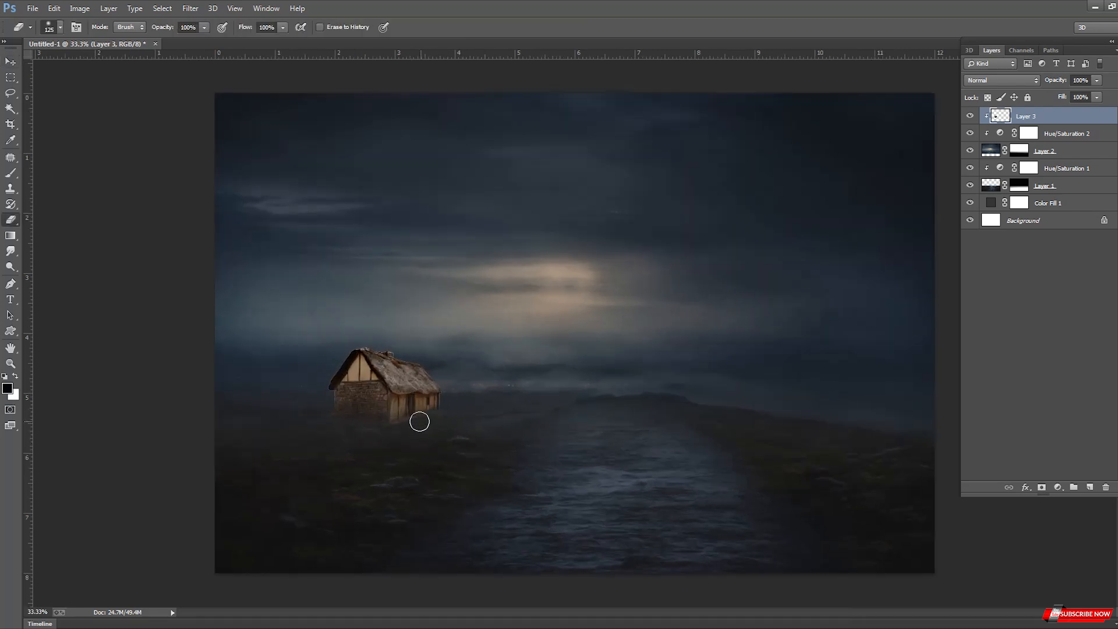
left_click(529, 265, "alt")
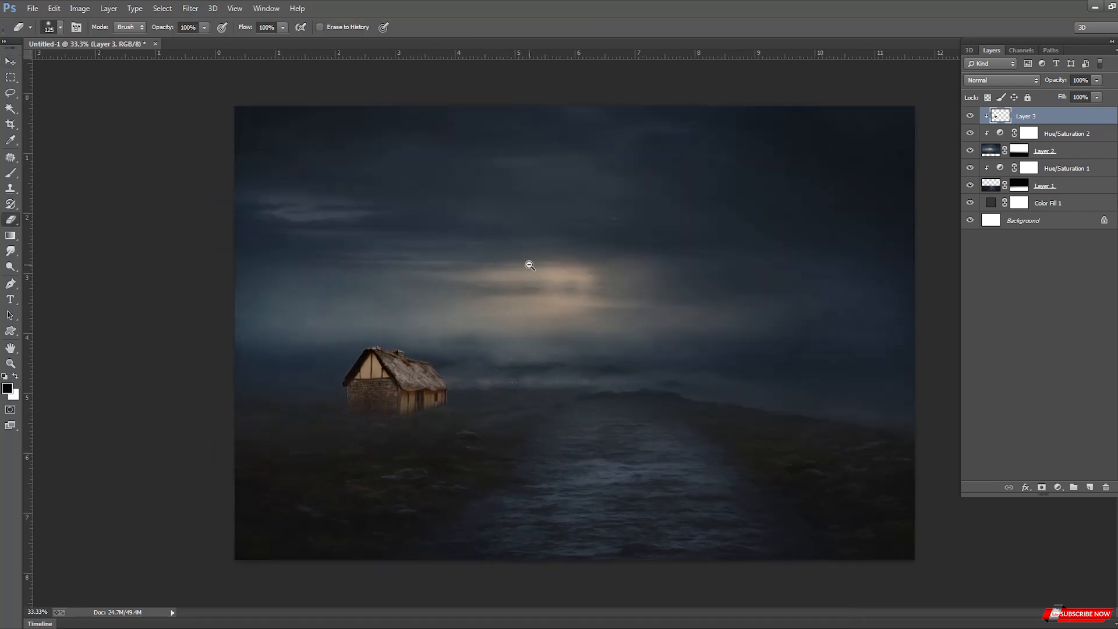
left_click(531, 265, "alt")
left_click(618, 302, "ctrl")
Add a clipped Hue/Saturation adjustment above the house and lower its Lightness.
key("v")
left_click(1058, 487)
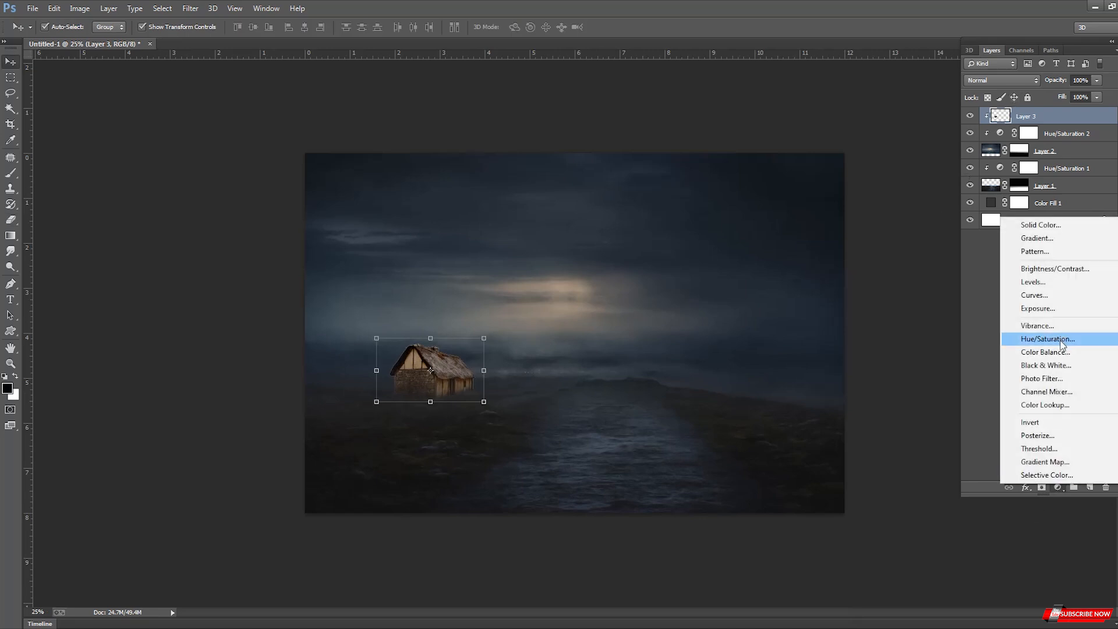
left_click(1013, 354)
left_click(853, 414)
left_click_drag(866, 343, 874, 342)
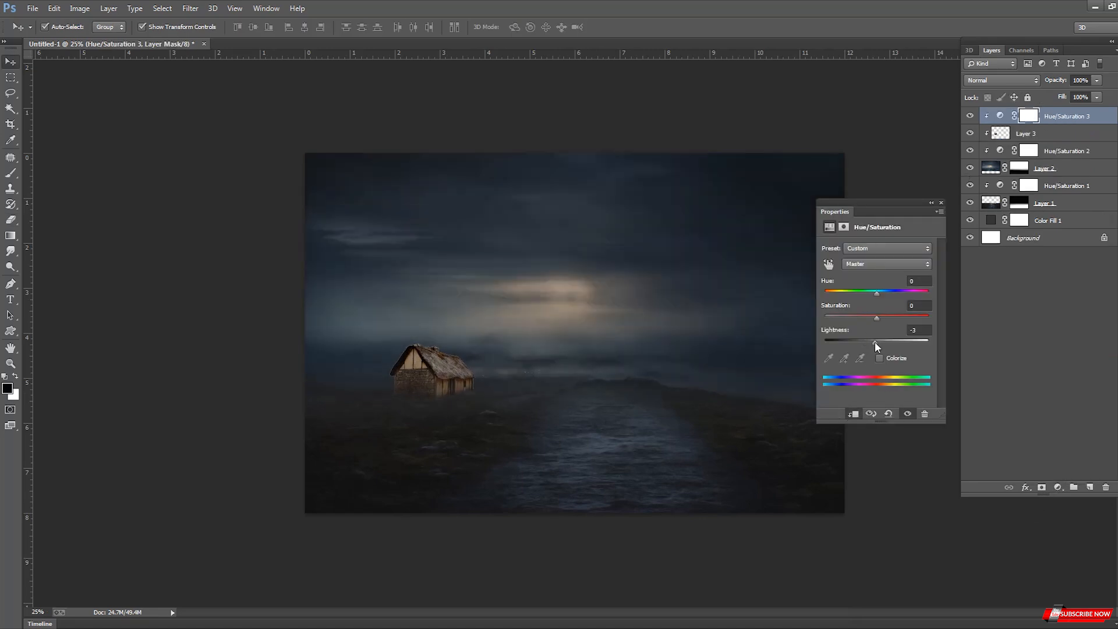
left_click(941, 203)
Release the house layer's clipping mask and nudge the house slightly right and down.
left_click(1018, 135)
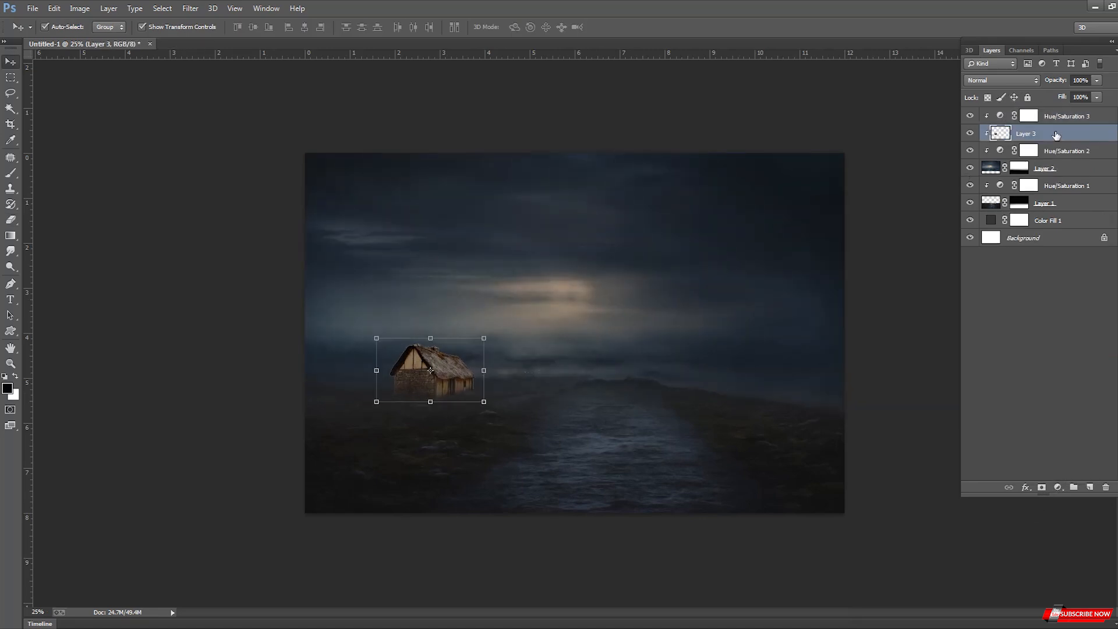
right_click(1056, 131)
left_click(928, 298)
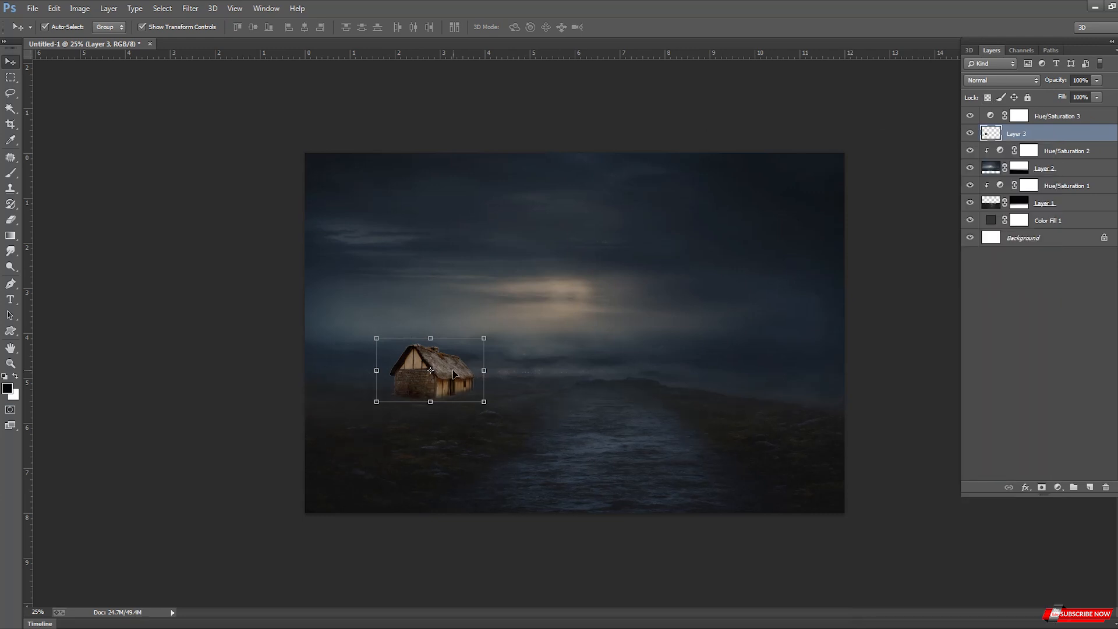
left_click_drag(455, 374, 460, 377)
Clip the topmost Hue/Saturation layer to the house and set its Lightness to -25.
left_click(1003, 116)
left_click(993, 132, "alt")
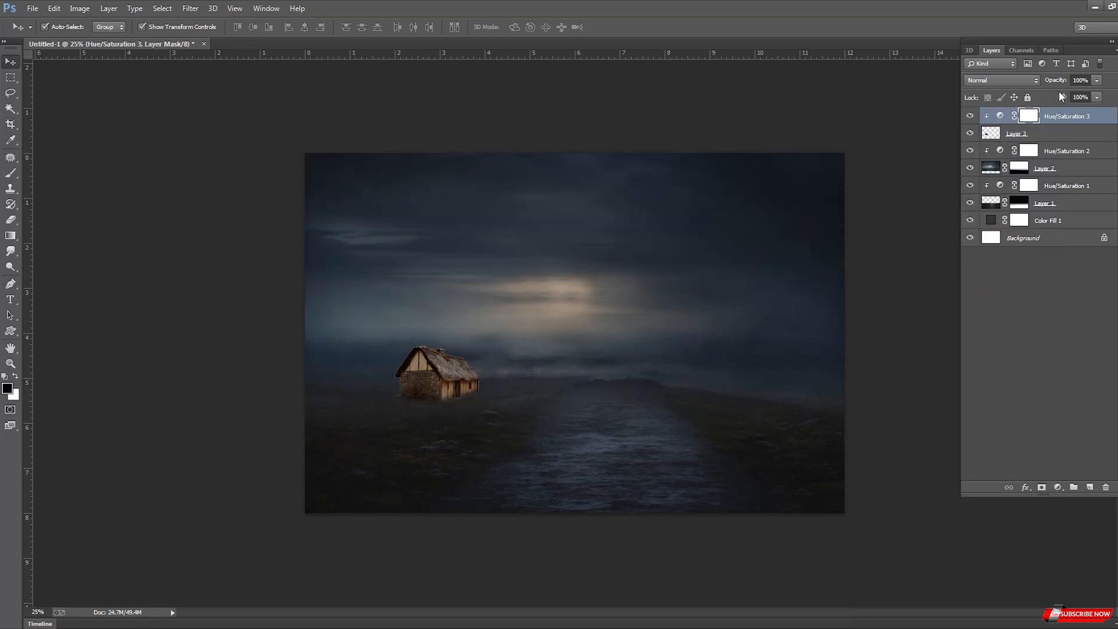
double_click(1000, 115)
left_click_drag(848, 341, 863, 341)
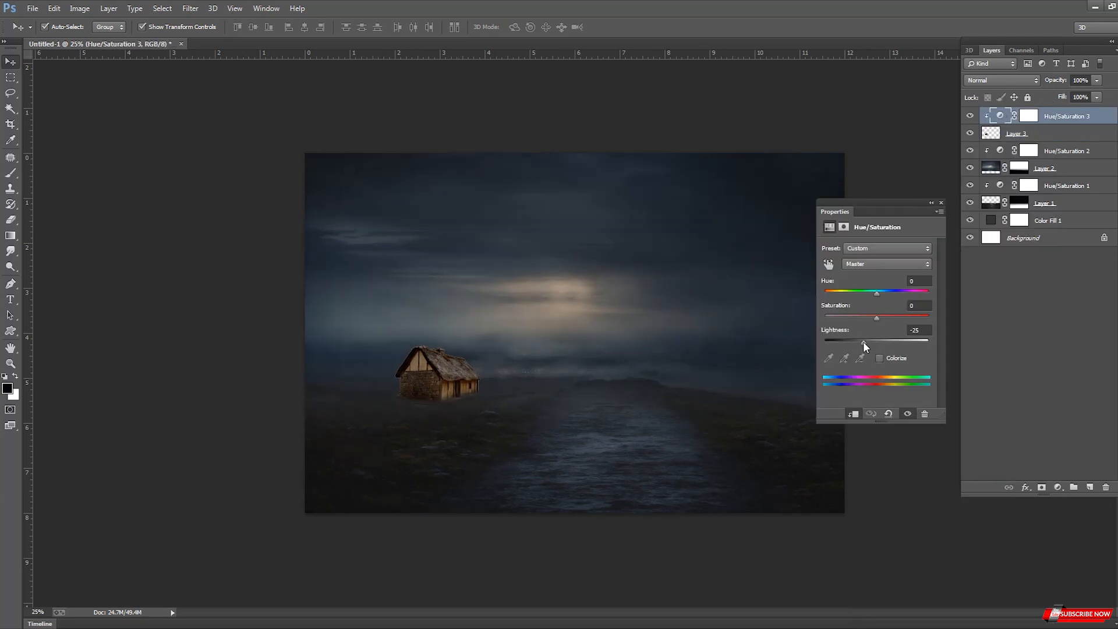
left_click(941, 202)
Add a new clipped layer above the house and paint black shading along its base with a 500 px brush at 41% opacity.
left_click(489, 319)
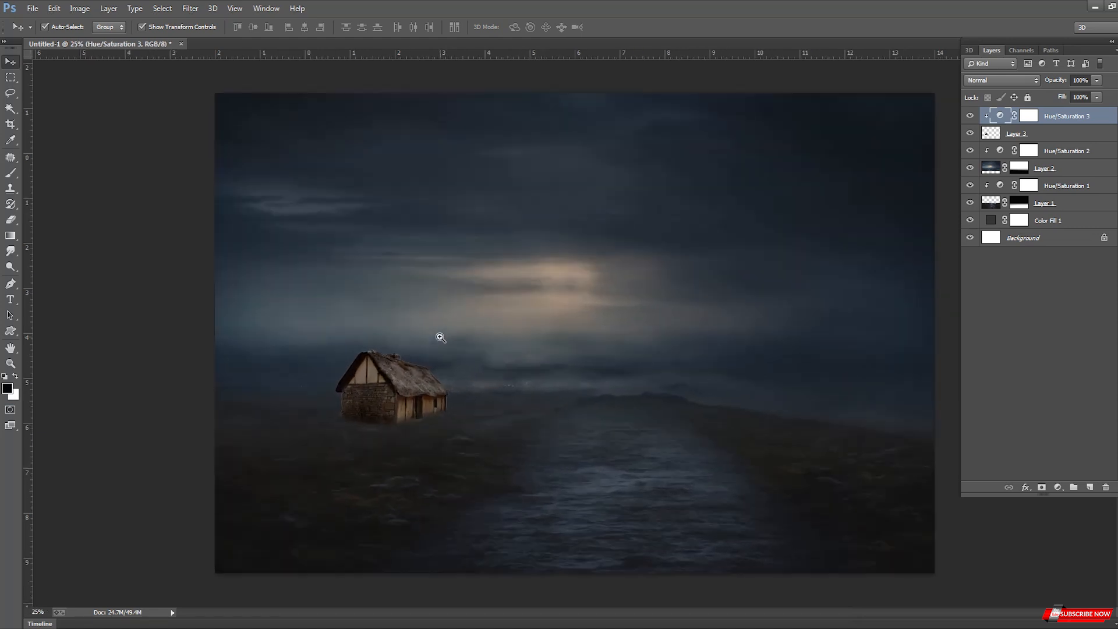
scroll(439, 337, "up", 1)
left_click(993, 137)
left_click(1090, 487)
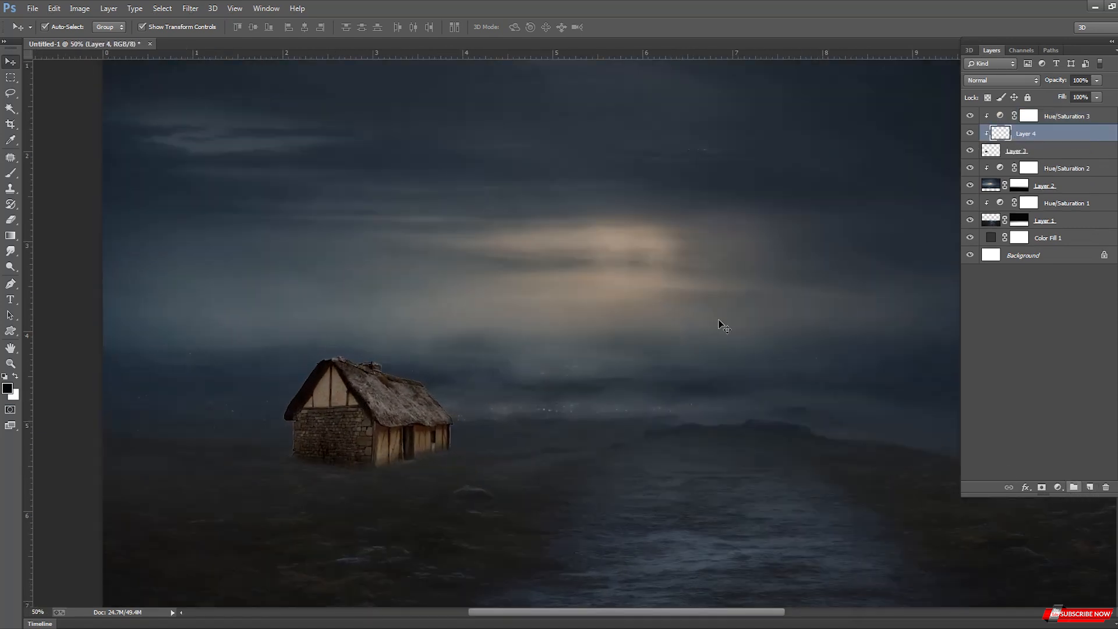
key("b")
left_click_drag(464, 467, 281, 505)
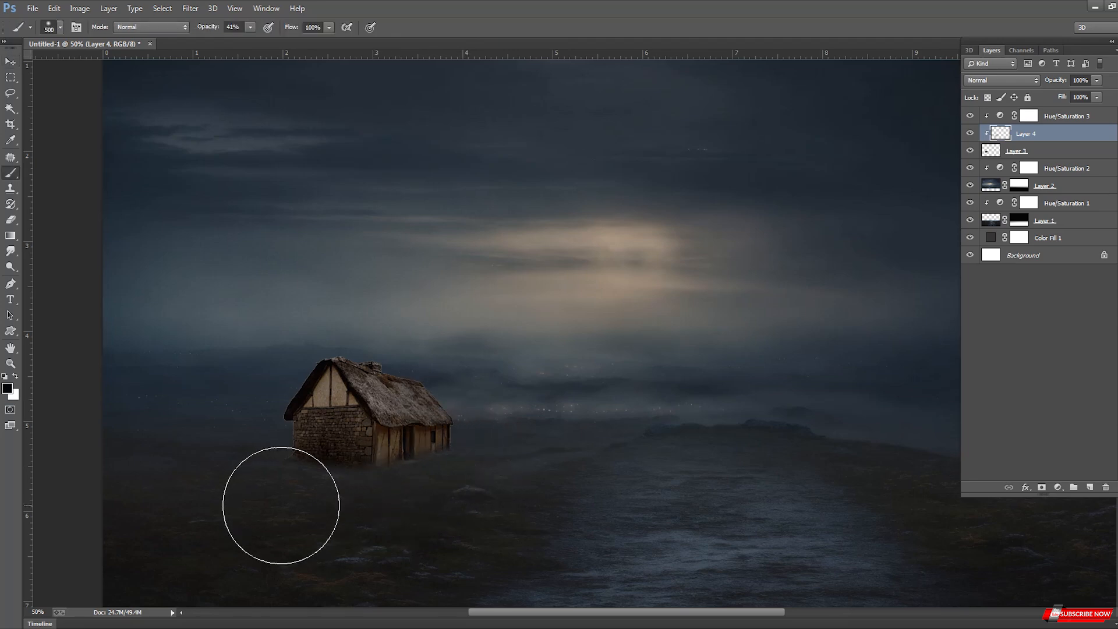
Darken the house walls with a 300 px black brush, reducing the brush opacity from 41% to 11% for the final touch.
key("bracketleft")
key("bracketleft")
mouse_move(309, 398)
left_mouse_down()
mouse_move(309, 451)
mouse_move(324, 487)
left_mouse_up()
key("ctrl+minus")
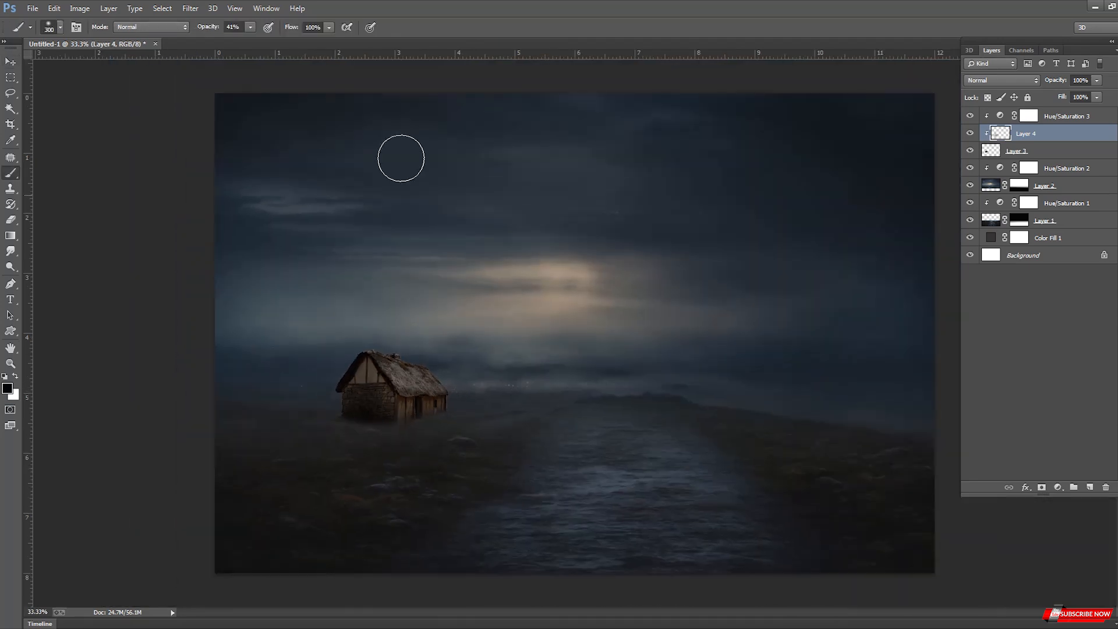
left_click_drag(249, 42, 231, 41)
left_click(408, 468)
key("ctrl+minus")
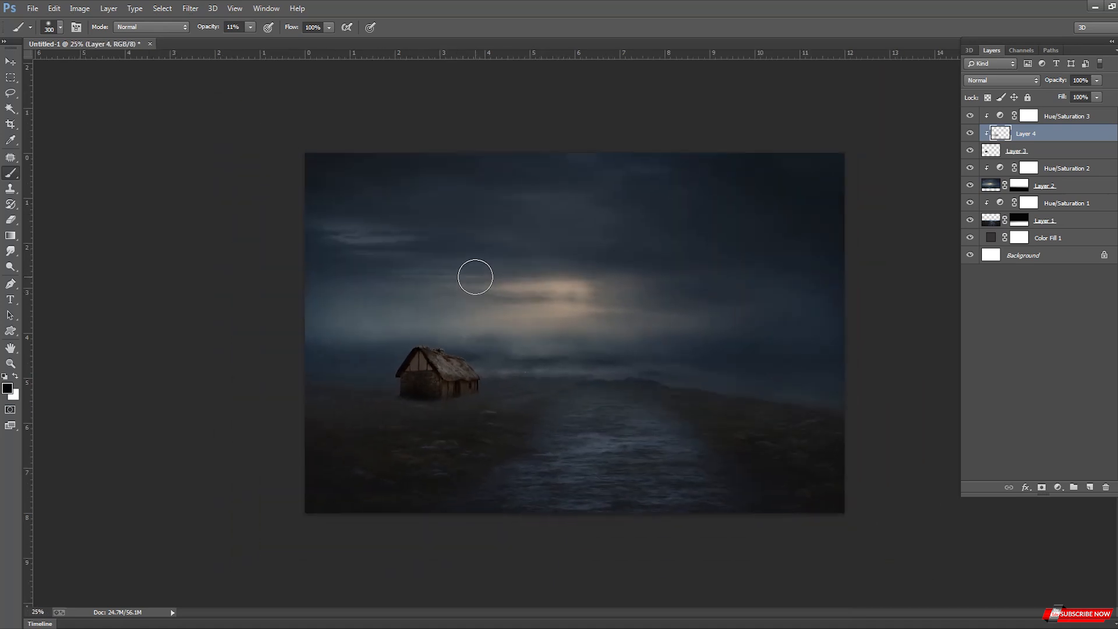
Select the Background layer.
key("v")
right_click(527, 307)
left_click(559, 356)
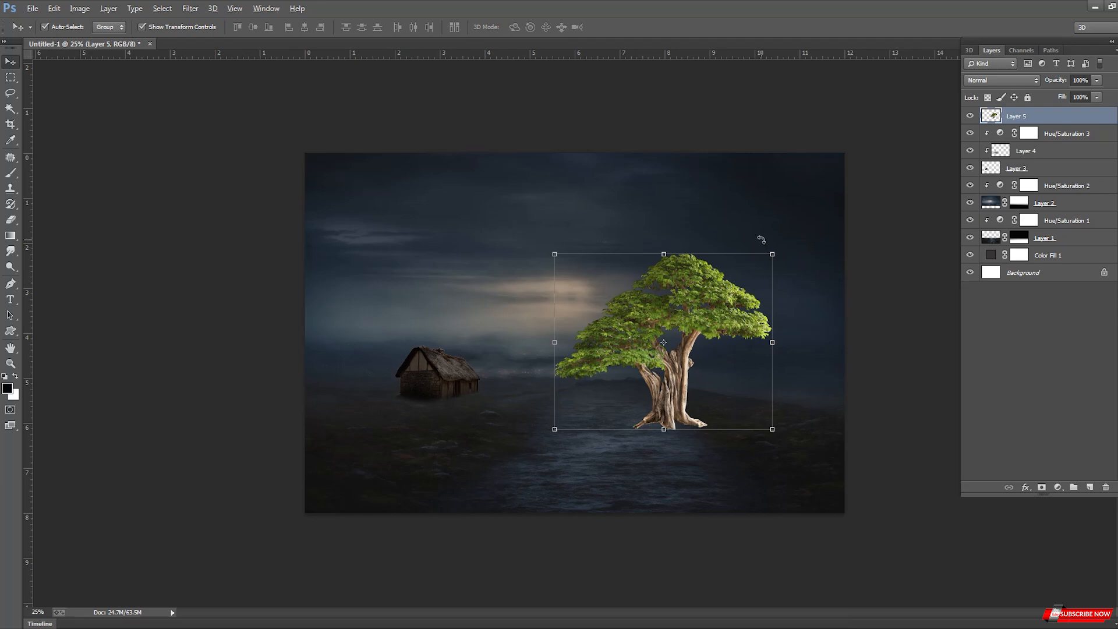
Enlarge the green tree, shift it toward the upper right of the scene and flip it horizontally.
left_click_drag(772, 254, 849, 182)
left_click_drag(653, 350, 704, 308)
right_click(662, 315)
left_click(707, 492)
key("Return")
Flip the foreground path layer horizontally.
left_click(379, 472)
right_click(852, 445)
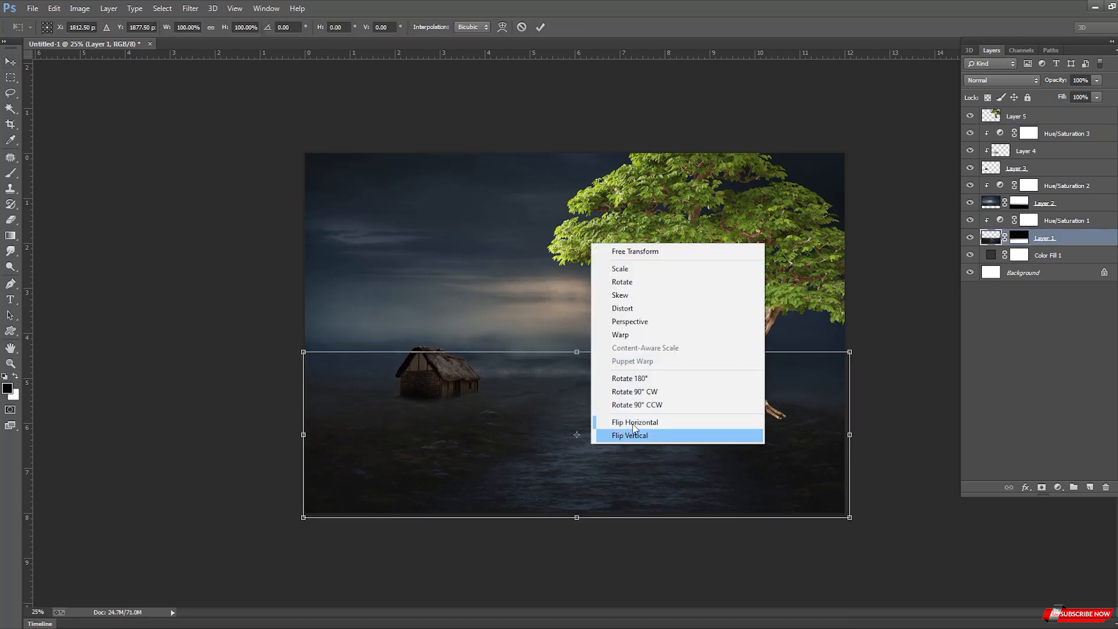
left_click(618, 425)
key("Return")
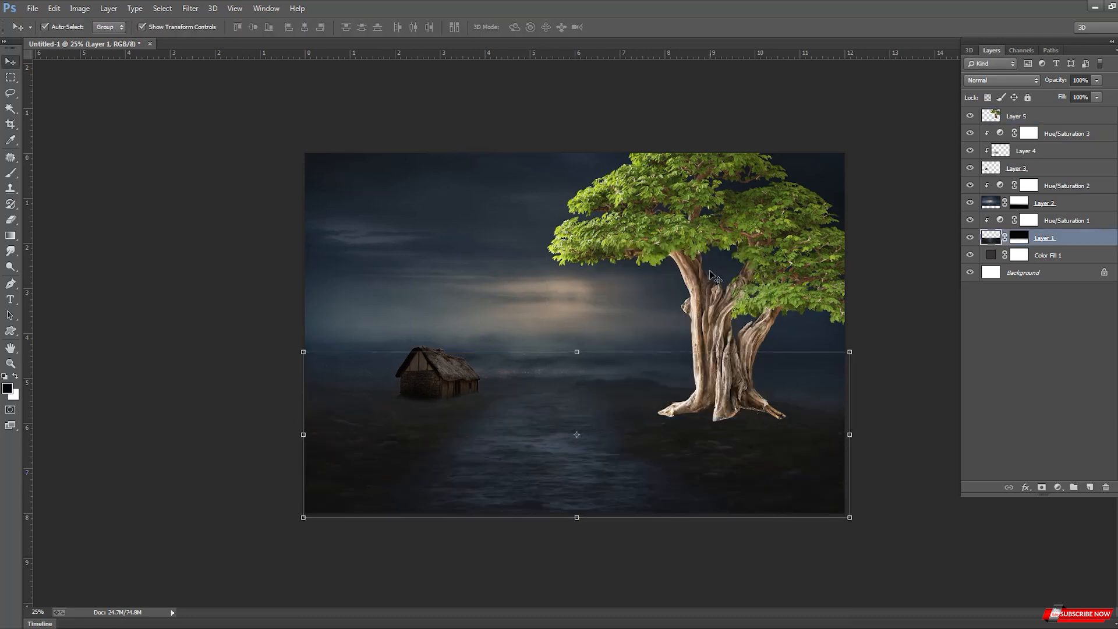
Shift the tree left and blend its roots into the ground with a soft 125 px Eraser at 39% opacity.
mouse_move(702, 302)
left_mouse_down()
mouse_move(672, 298)
mouse_move(669, 286)
mouse_move(663, 294)
left_mouse_up()
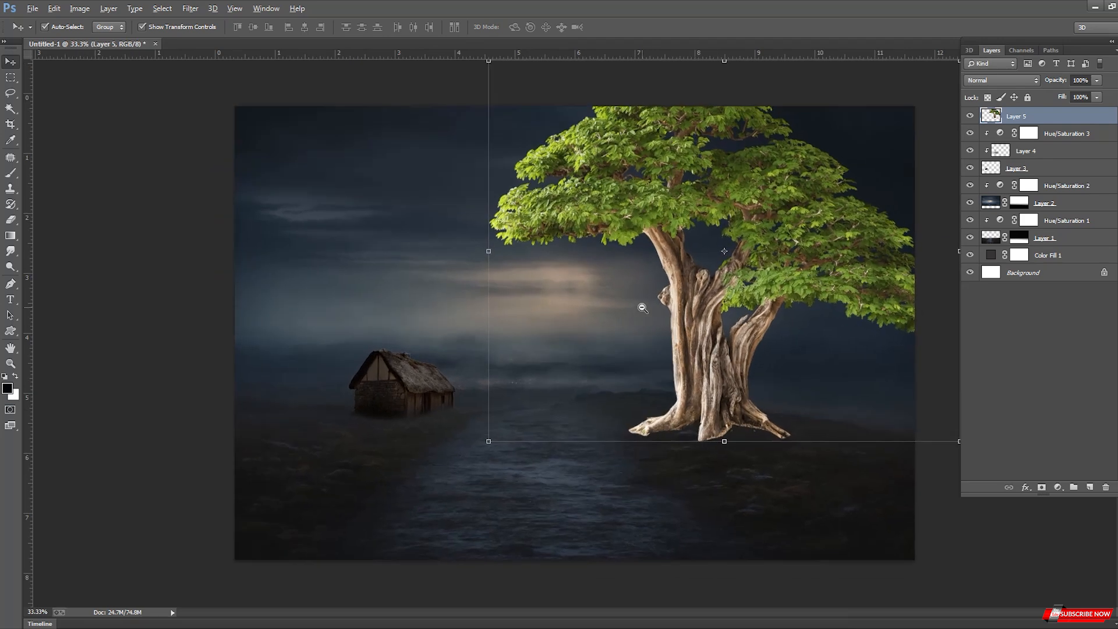
key("e")
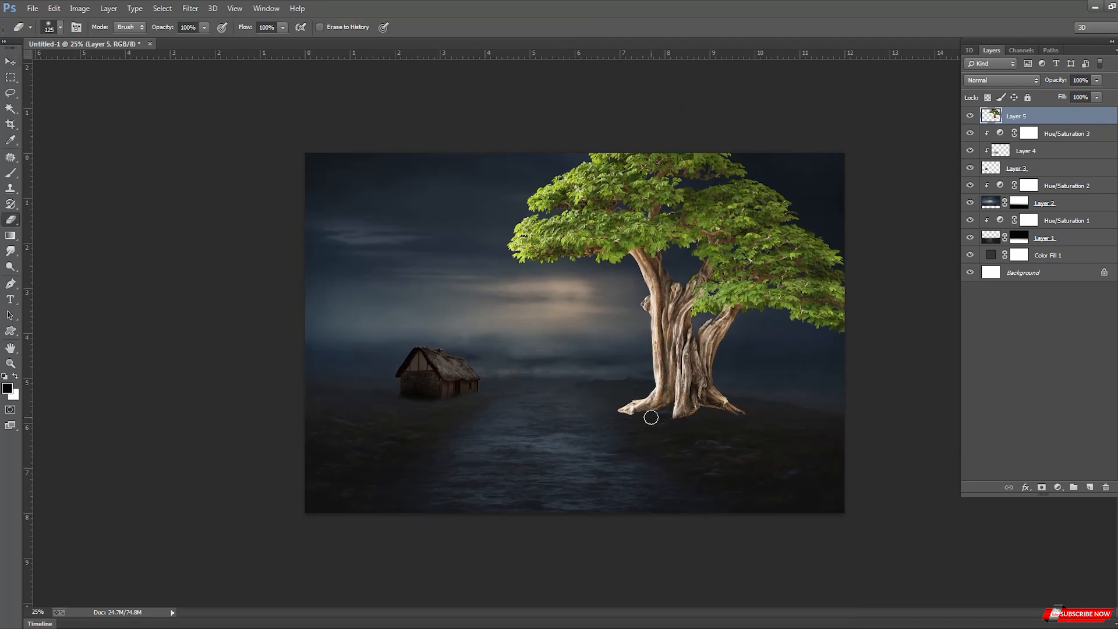
key("ctrl+plus")
mouse_move(637, 452)
left_mouse_down()
mouse_move(708, 427)
mouse_move(625, 433)
mouse_move(659, 445)
mouse_move(702, 438)
mouse_move(693, 442)
mouse_move(713, 456)
mouse_move(746, 430)
mouse_move(779, 445)
left_mouse_up()
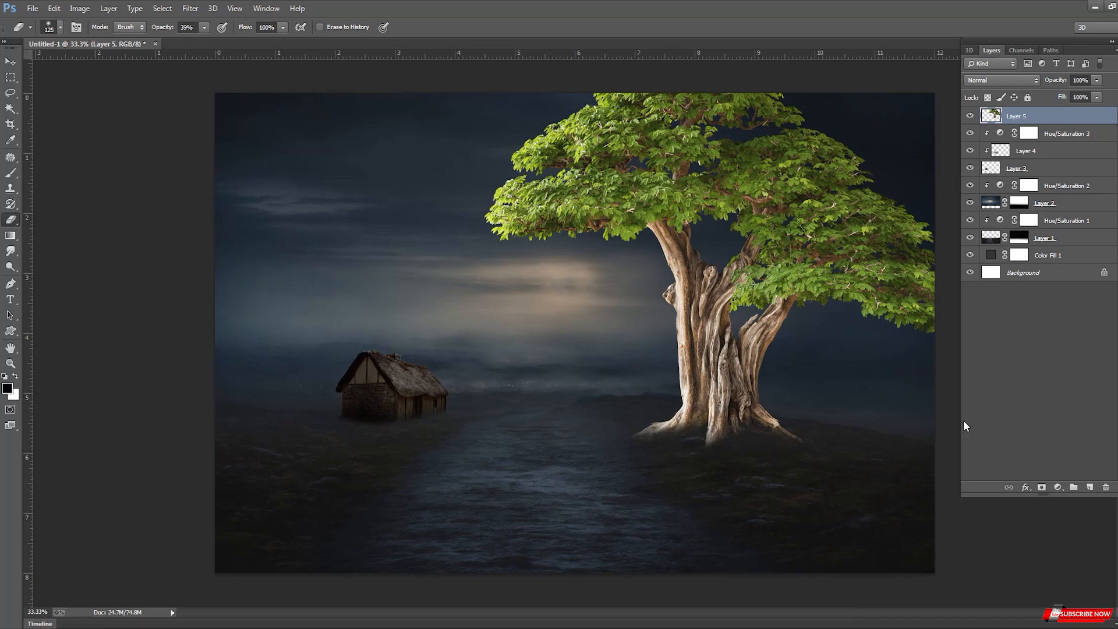
Add a Hue/Saturation adjustment clipped to the tree with Lightness -48.
left_click(1058, 487)
left_click(1042, 336)
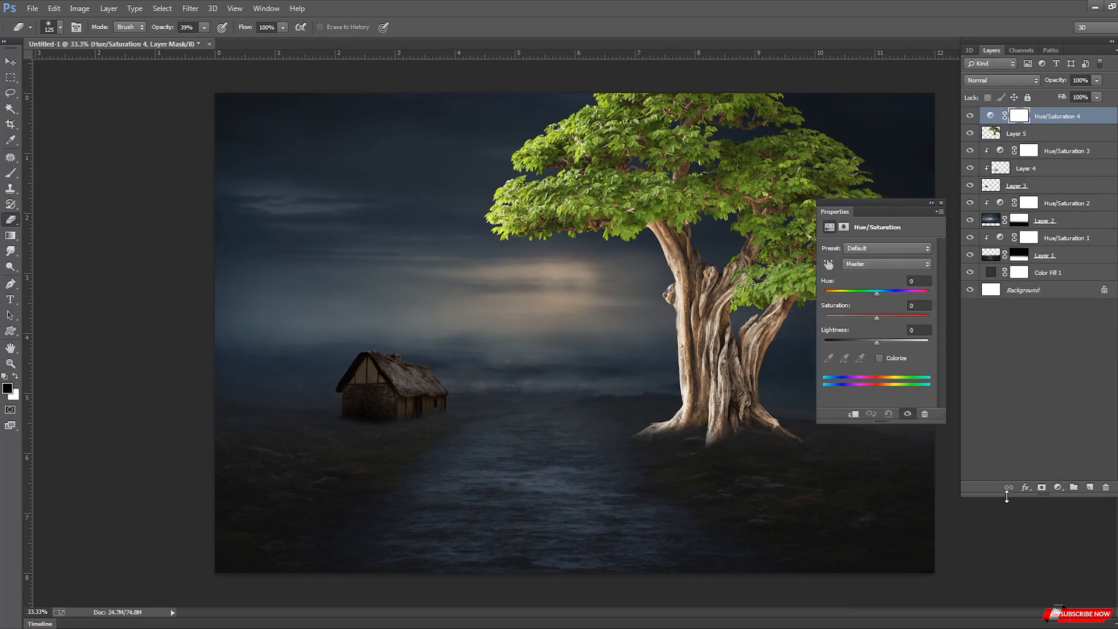
left_click(852, 414)
left_click_drag(876, 342, 852, 342)
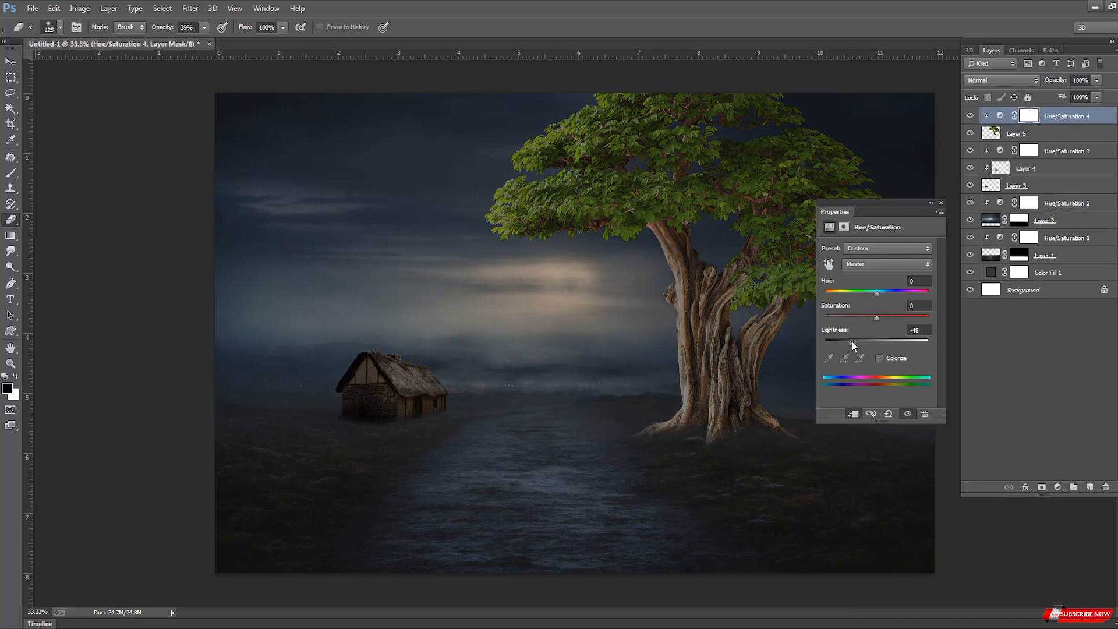
left_click(941, 203)
Select the shading layer above the house and nudge it slightly to the right.
key("v")
left_click(390, 387)
right_click(408, 382)
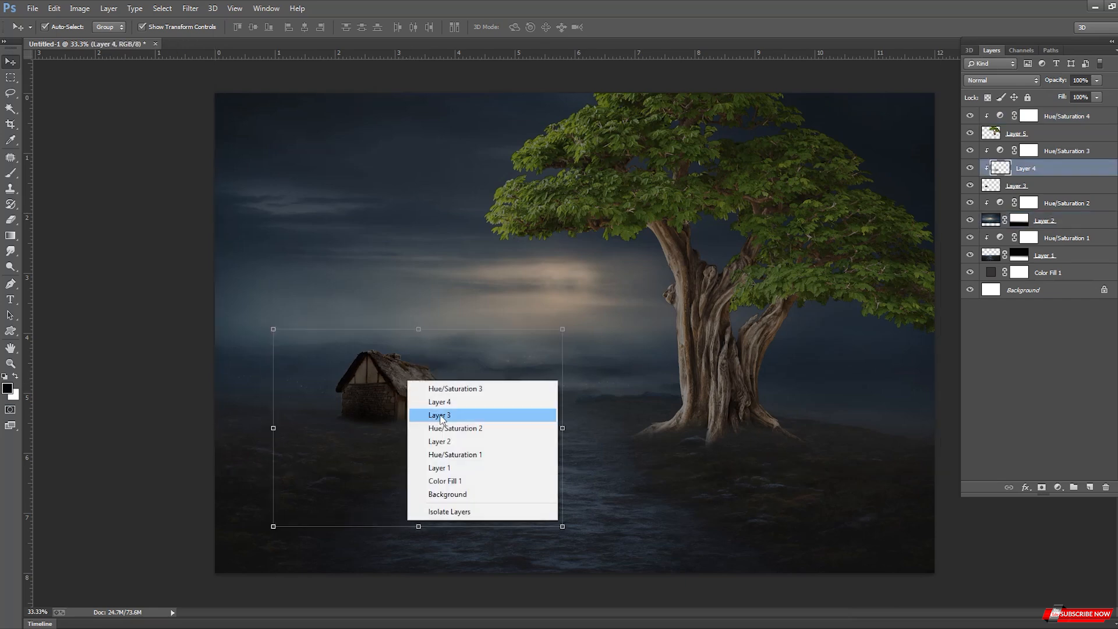
left_click(425, 402)
left_click_drag(396, 376, 398, 375)
right_click(398, 375)
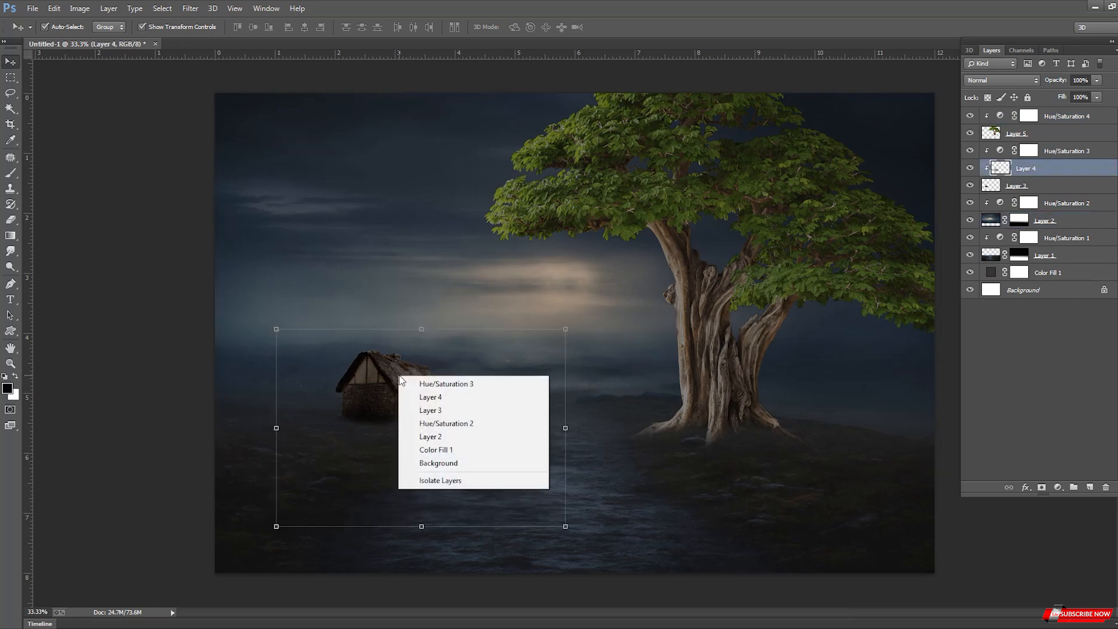
left_click(417, 422)
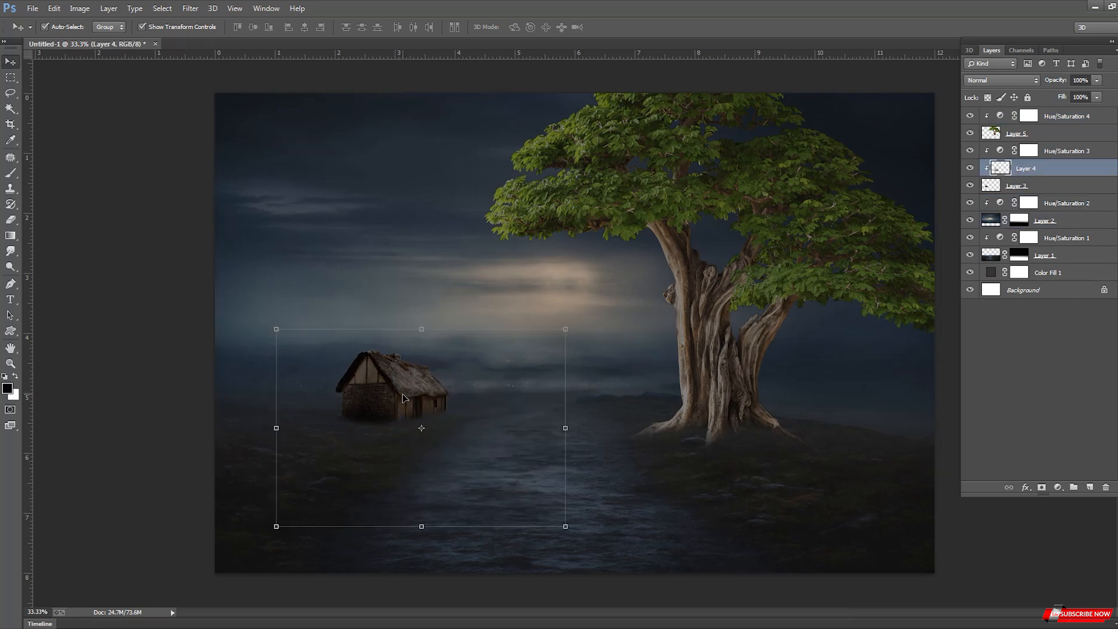
Select the Background layer and open Untitled-1.psd with the boy cut-out in its own window.
right_click(536, 338)
left_click(574, 382)
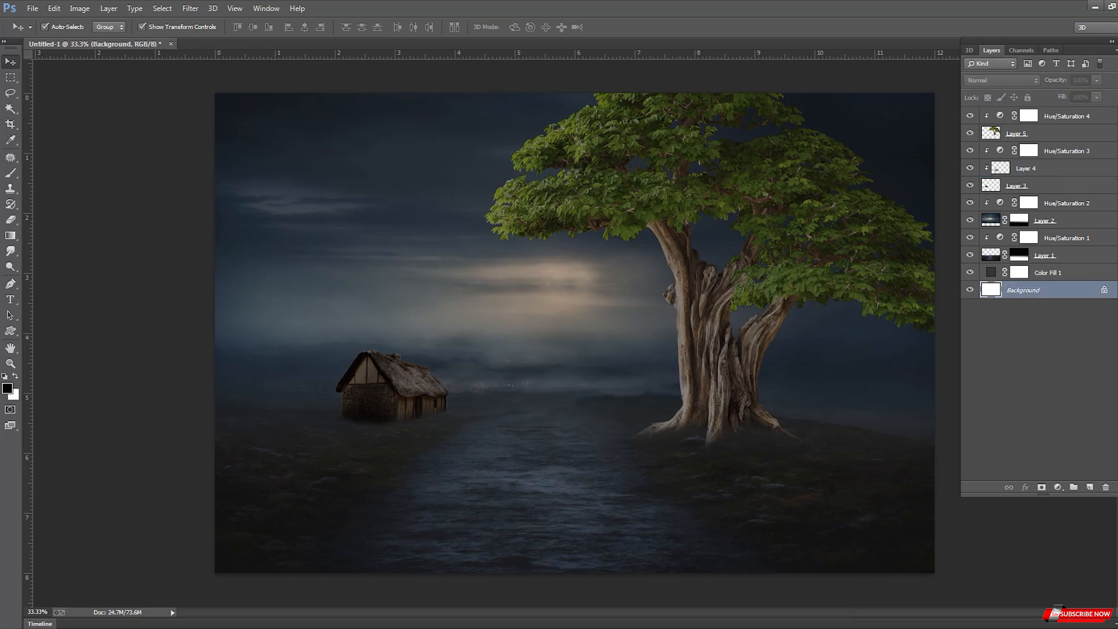
key("alt+Tab")
left_click_drag(471, 90, 466, 5)
Copy the boy into the composite, close the source document and raise his layer to the top of the stack.
left_click_drag(128, 293, 584, 376)
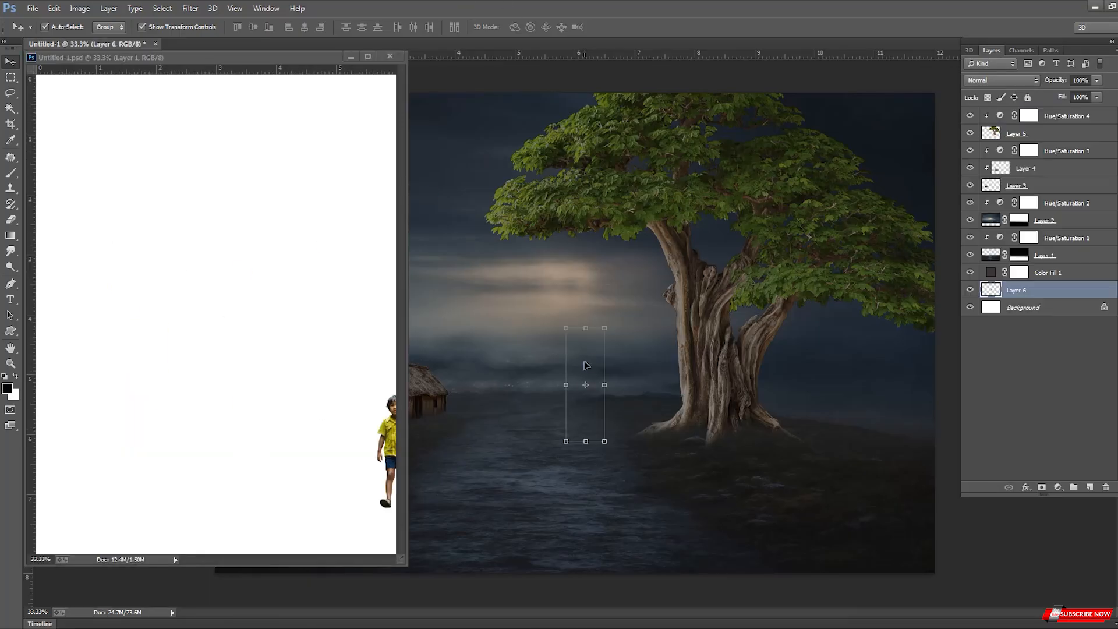
left_click(390, 56)
key("ctrl+shift+bracketright")
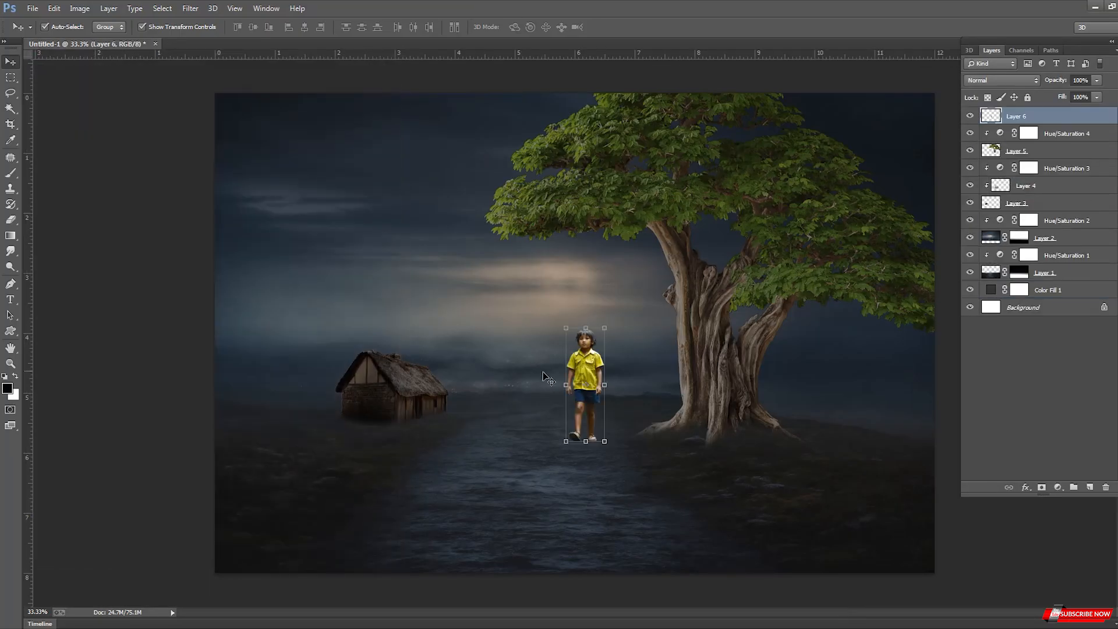
Enlarge the boy and position him in the middle of the path.
left_click_drag(607, 331, 569, 329)
key("Return")
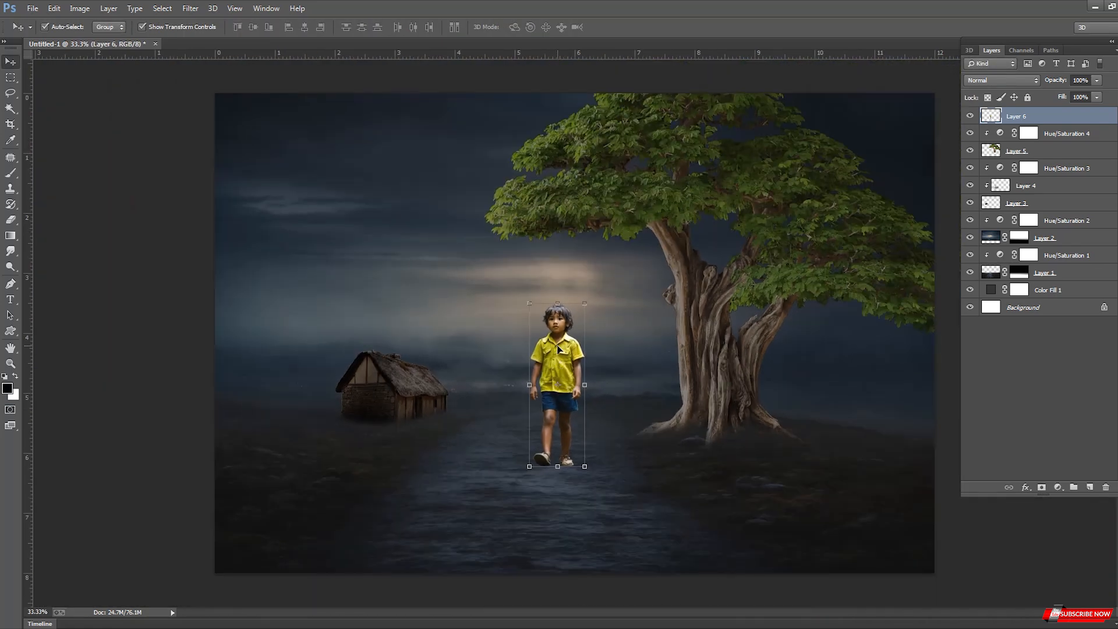
left_click_drag(557, 348, 552, 348)
Move the house together with its shading layer right and slightly up, closer to the path, and select the Background layer.
left_click(392, 399)
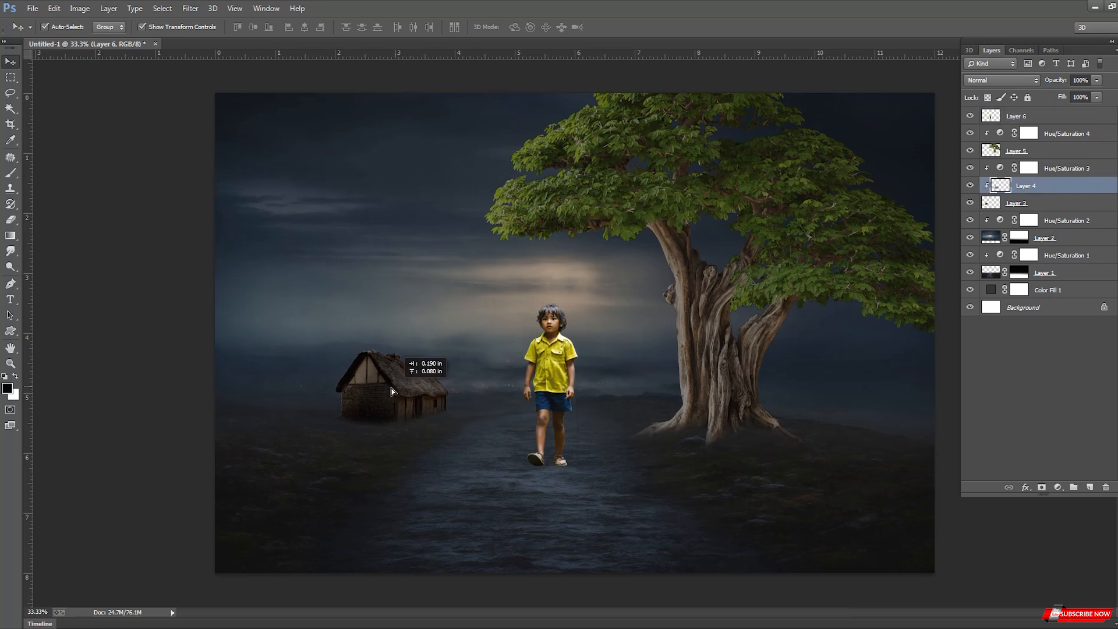
left_click(1048, 203, "ctrl")
left_click_drag(386, 376, 426, 367)
key("Return")
right_click(435, 250)
left_click(465, 301)
Duplicate the boy's layer, then flip, shorten and skew the copy so it extends down the path from his feet.
scroll(570, 318, "up", 1)
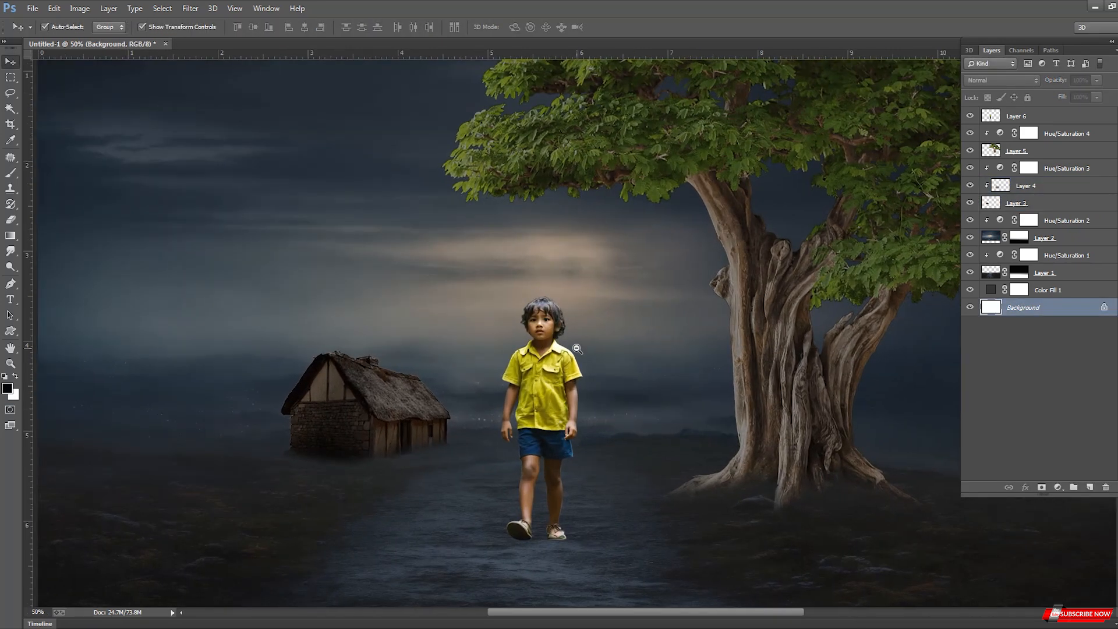
scroll(577, 349, "down", 2)
scroll(559, 361, "up", 1)
left_click(548, 384)
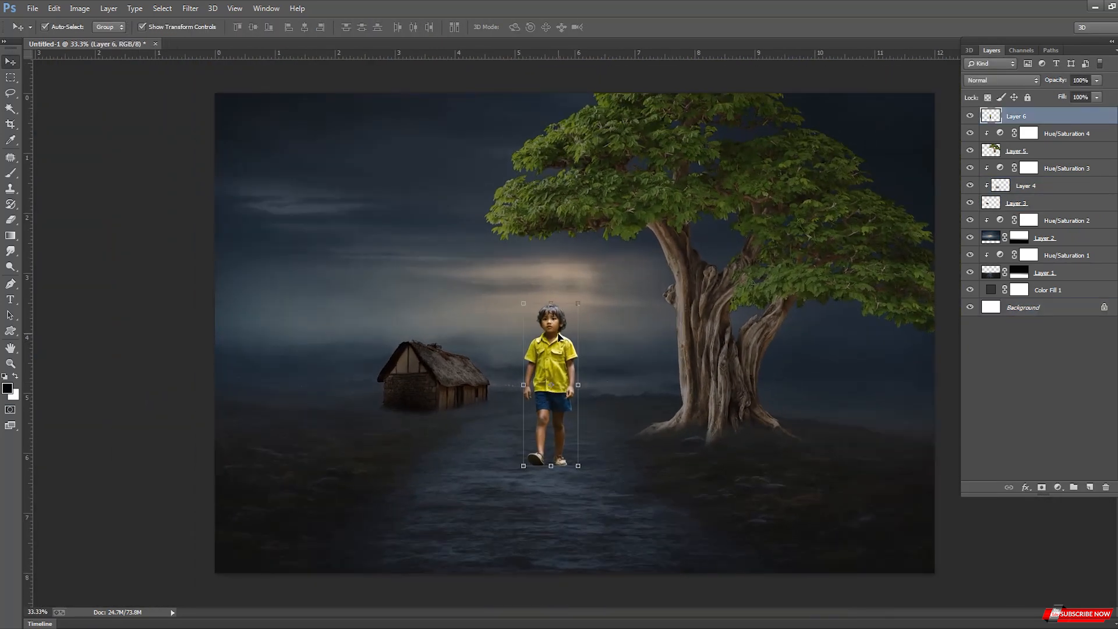
key("ctrl+j")
left_click_drag(551, 303, 519, 571)
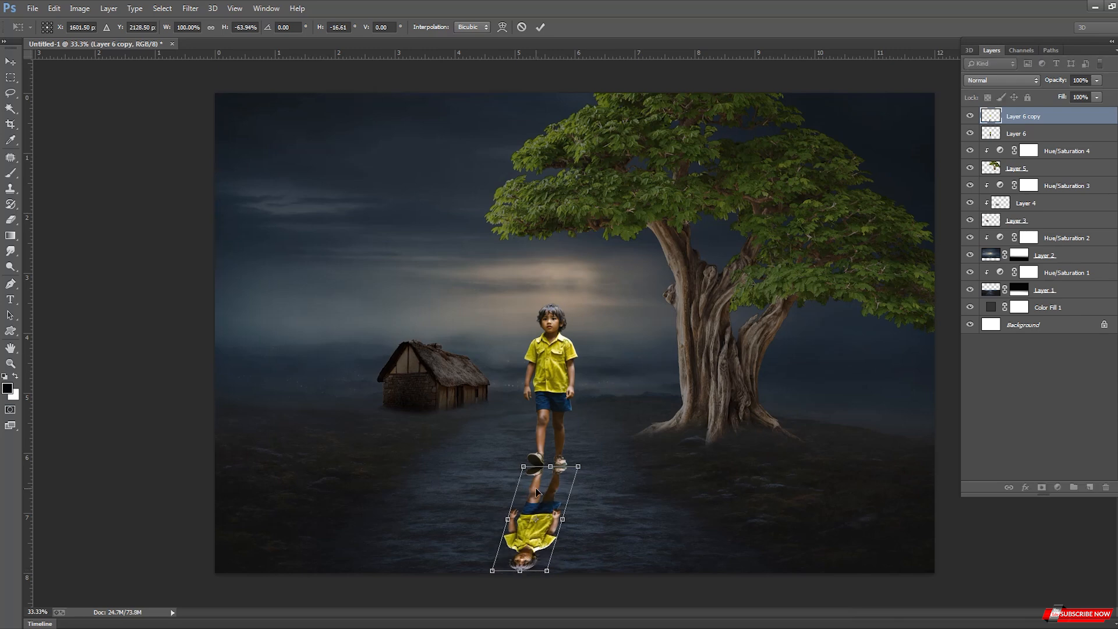
key("Return")
Turn the flipped copy black with Hue/Saturation lightness -100 and nudge it up against the boy's feet.
key("ctrl+u")
left_click(866, 268)
left_click(1040, 156)
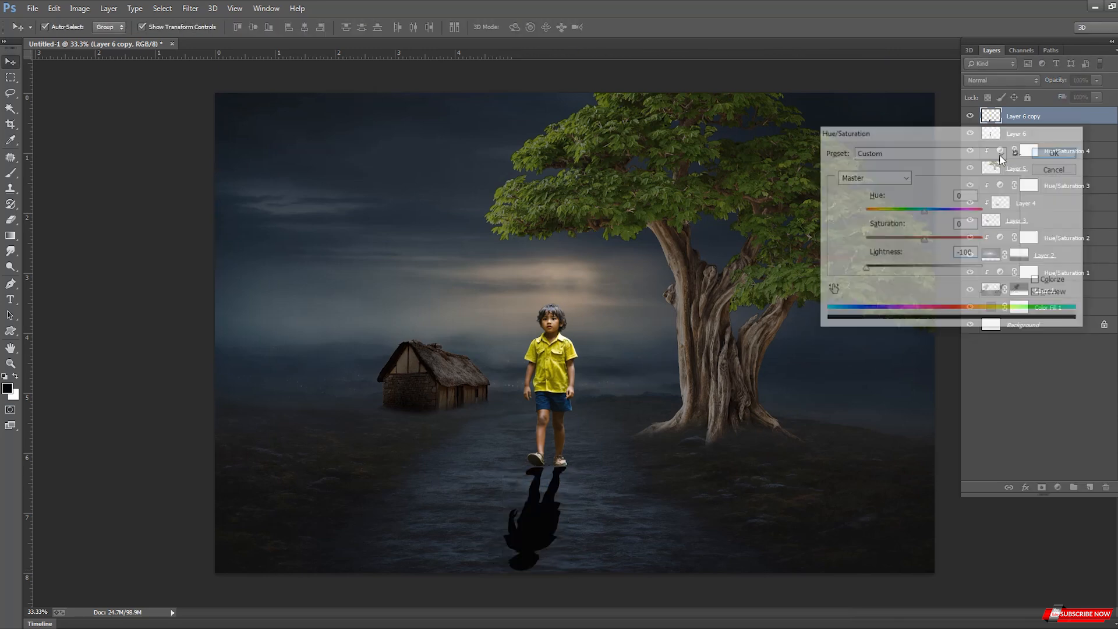
left_click_drag(536, 467, 536, 464)
key("Return")
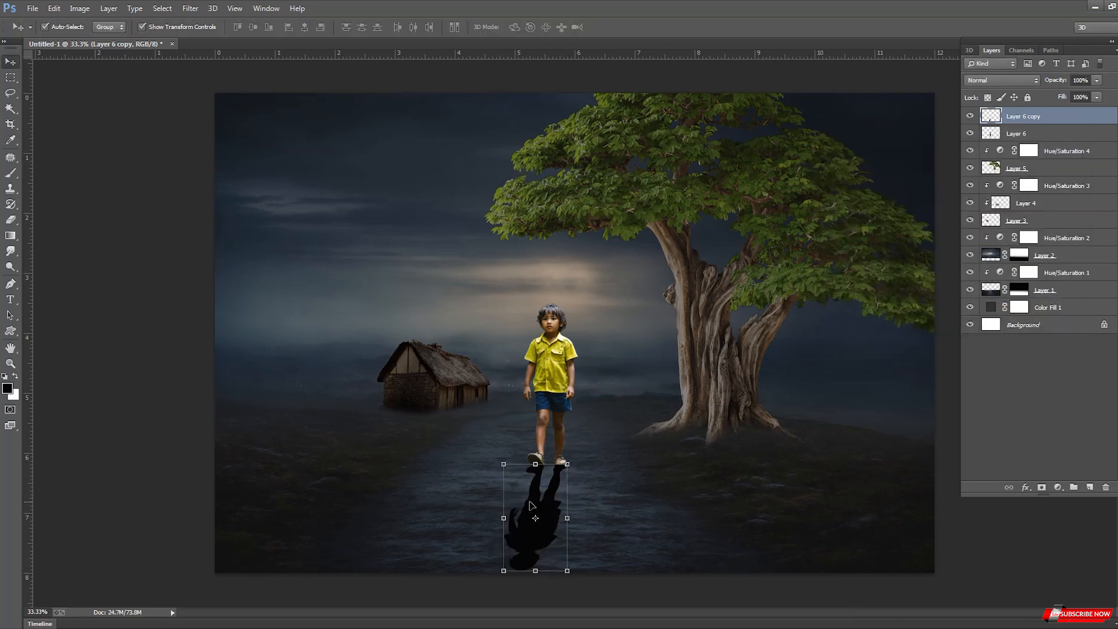
Lower the black shadow layer to just beneath the tree's Layer 5 and soften its edges with a blur filter.
key("ctrl+bracketleft")
key("ctrl+bracketleft")
key("ctrl+bracketleft")
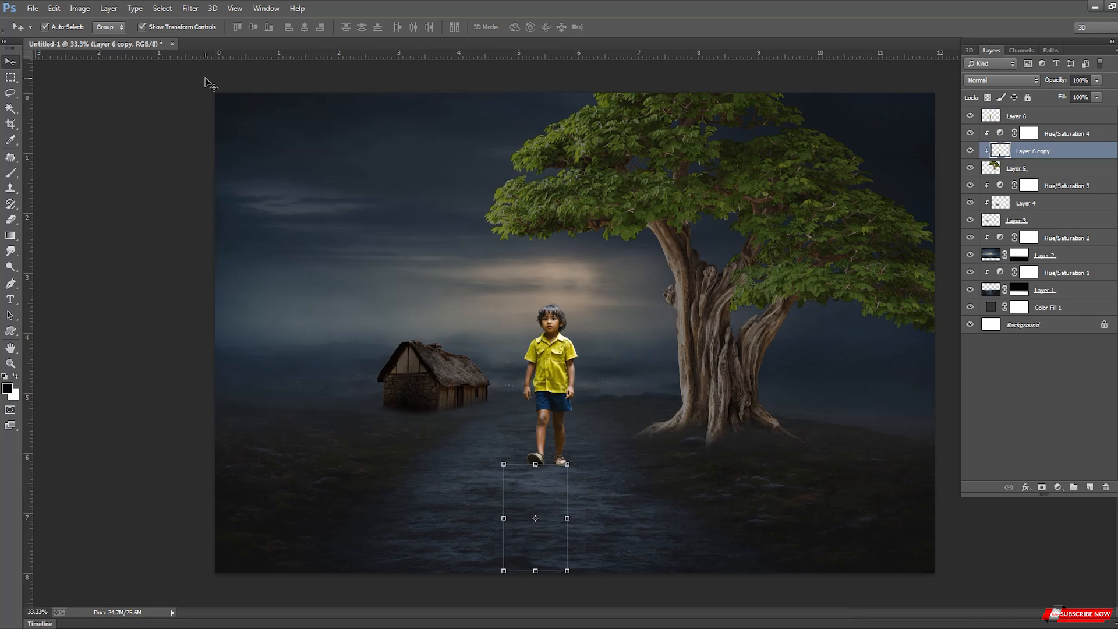
left_click(190, 8)
mouse_move(291, 150)
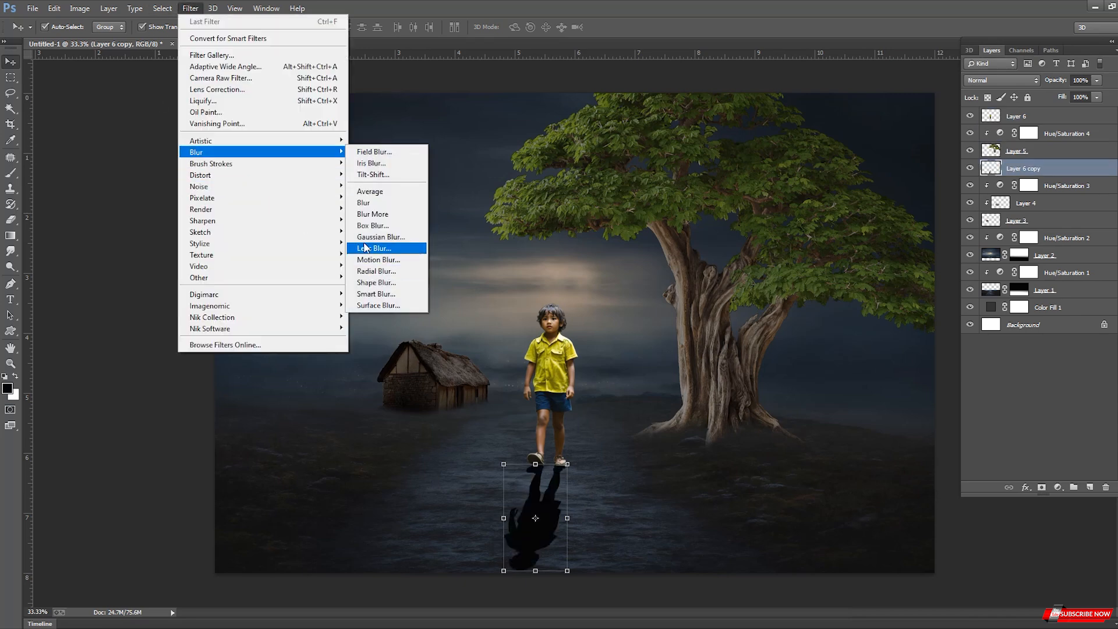
left_click(381, 248)
left_click_drag(423, 377, 412, 380)
left_click(524, 215)
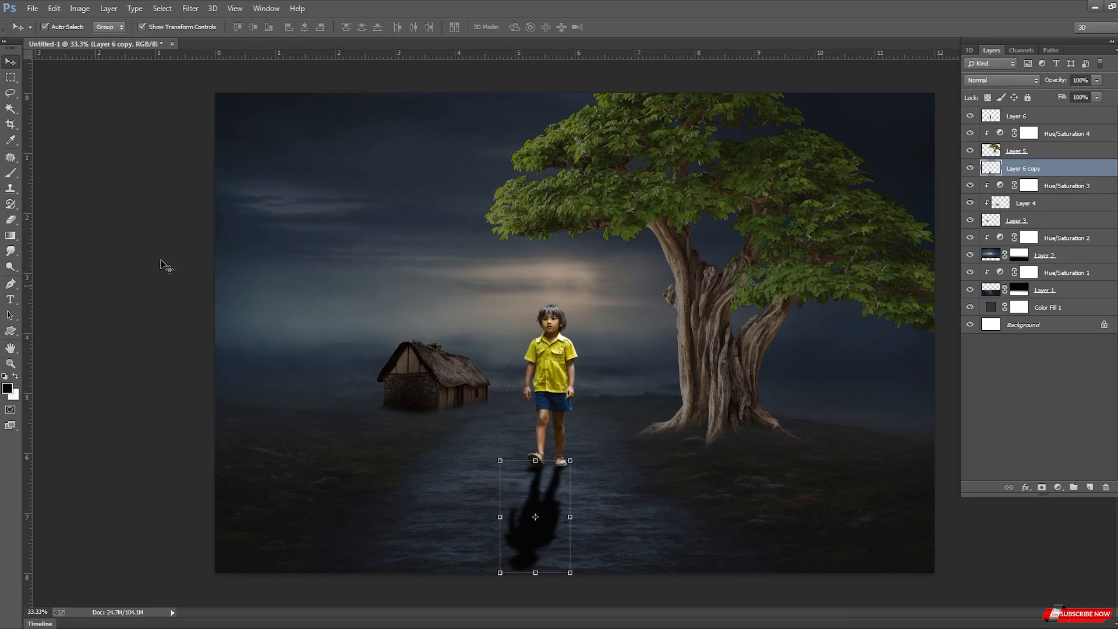
Fade the boy's shadow with the Eraser at 22% opacity and a brush size of about 700 px.
key("e")
left_click_drag(197, 40, 193, 40)
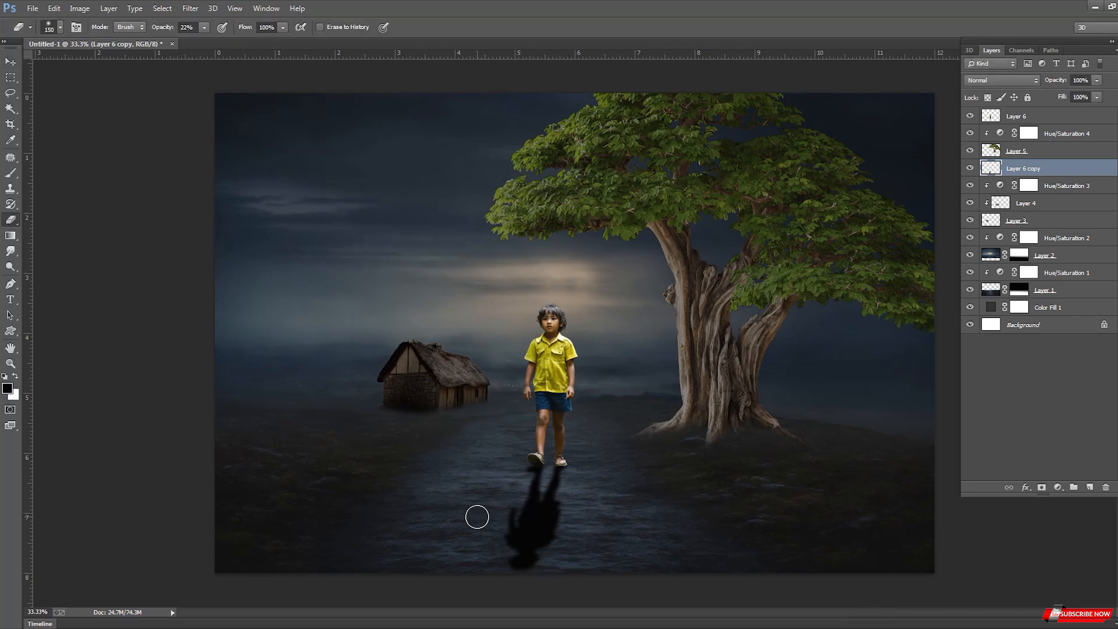
key("bracketright")
key("bracketright")
key("bracketright")
key("bracketright")
key("bracketright")
key("bracketright")
key("bracketright")
key("bracketright")
key("bracketright")
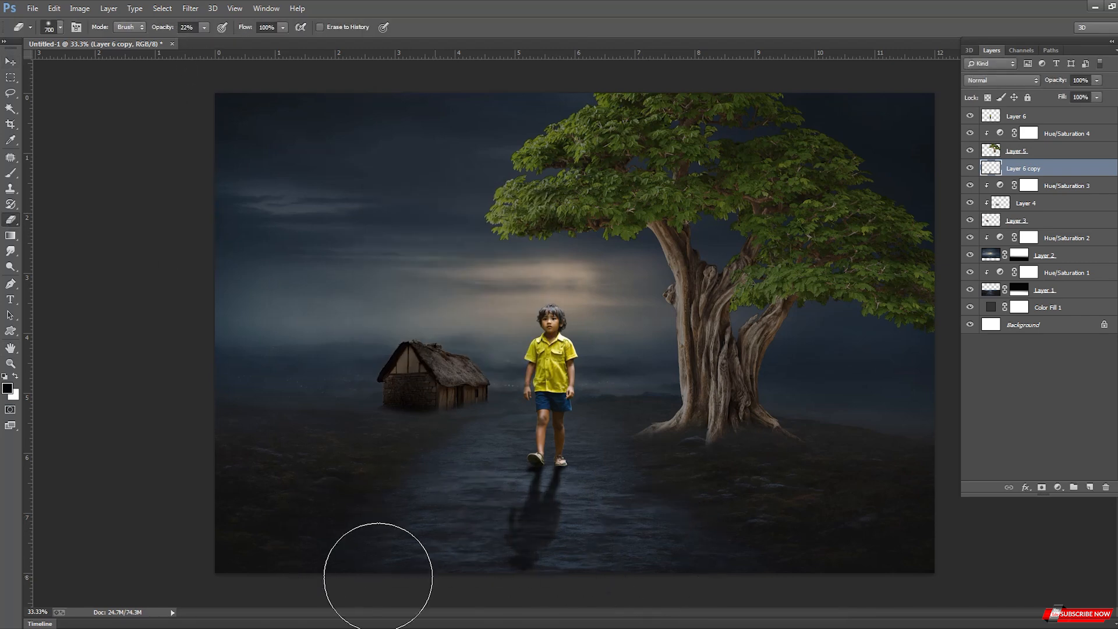
mouse_move(304, 499)
left_mouse_down()
mouse_move(325, 539)
mouse_move(488, 520)
left_mouse_up()
Erase the far end of the boy's shadow further with a 400 to 500 px eraser so it dissolves into the path.
key("ctrl+plus")
key("bracketleft")
key("bracketleft")
key("bracketleft")
key("bracketleft")
key("bracketleft")
key("bracketleft")
key("bracketleft")
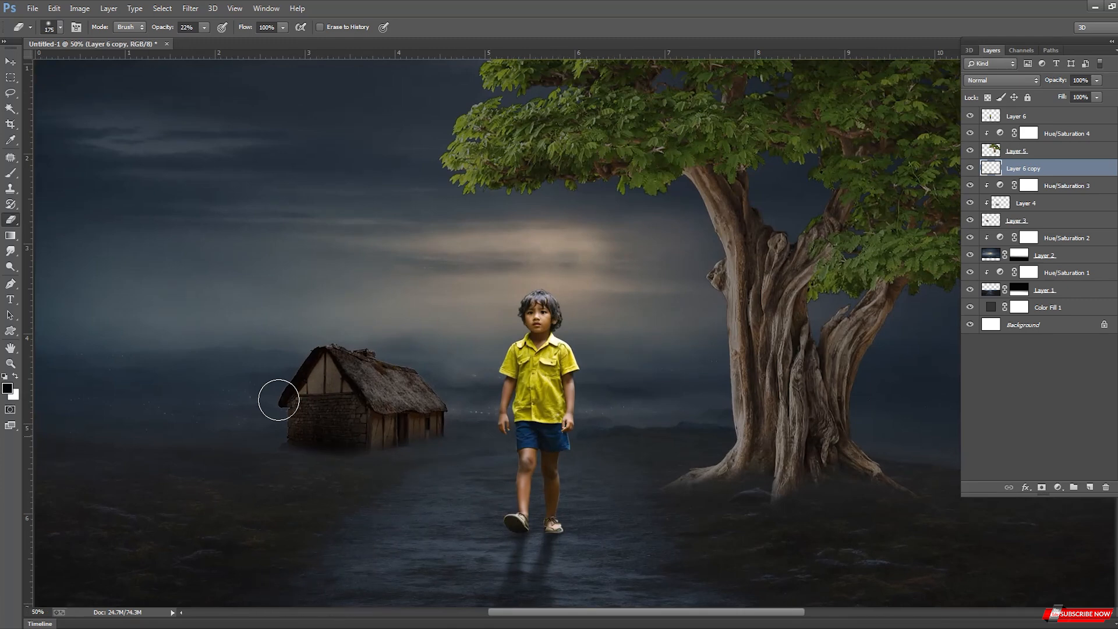
key("ctrl+minus")
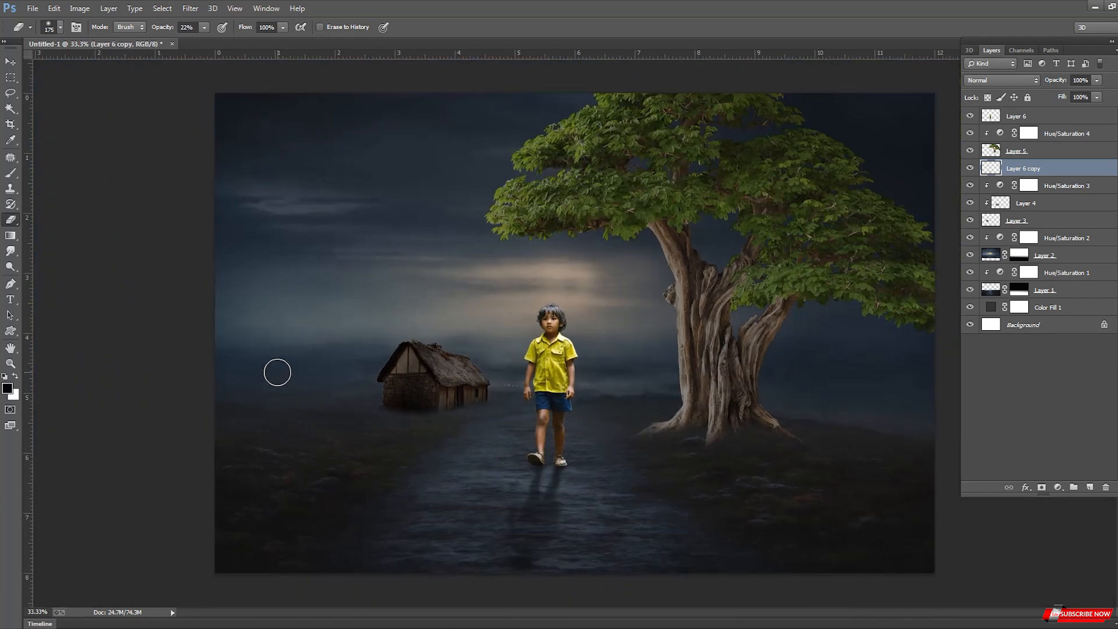
key("bracketright")
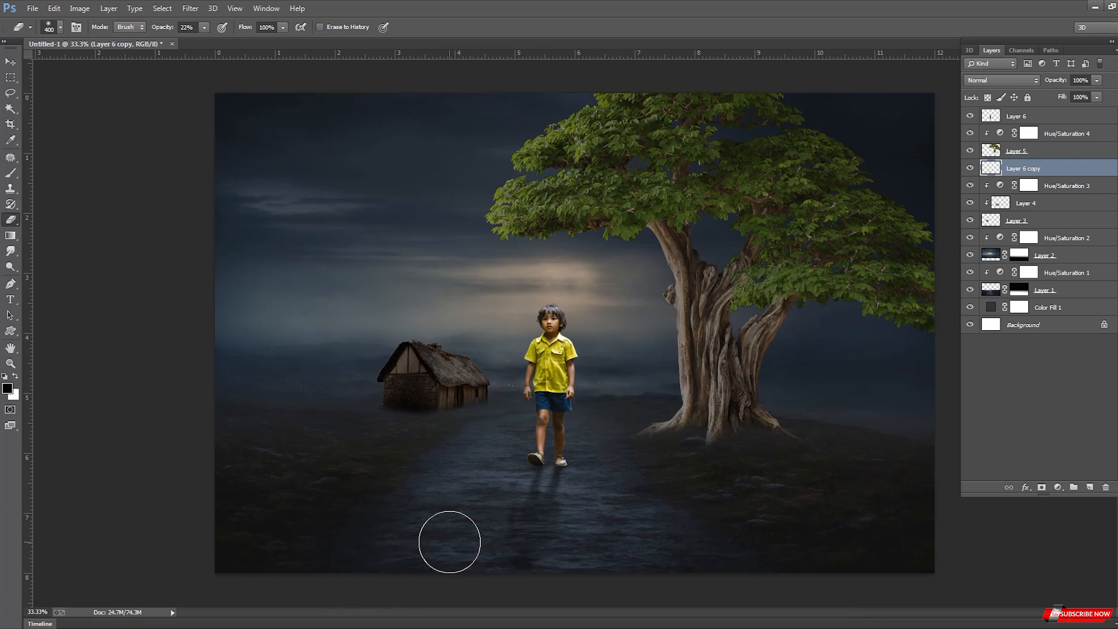
key("bracketright")
key("ctrl+minus")
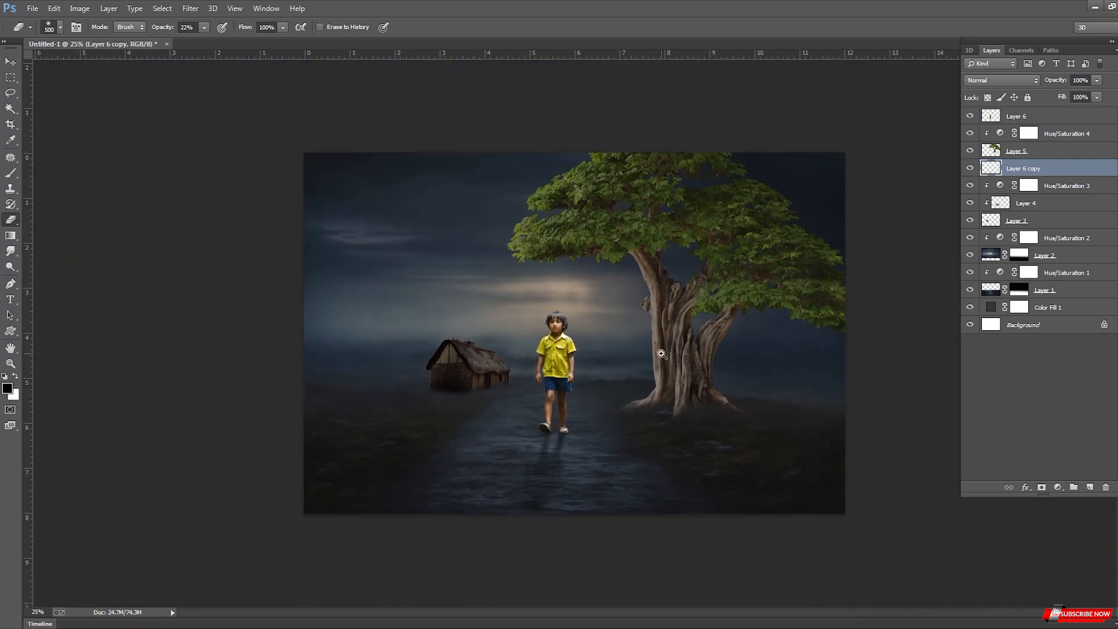
key("ctrl+plus")
key("ctrl+minus")
key("ctrl+plus")
Move the tree about 0.25 in left, closer to the path.
key("v")
left_click(533, 460)
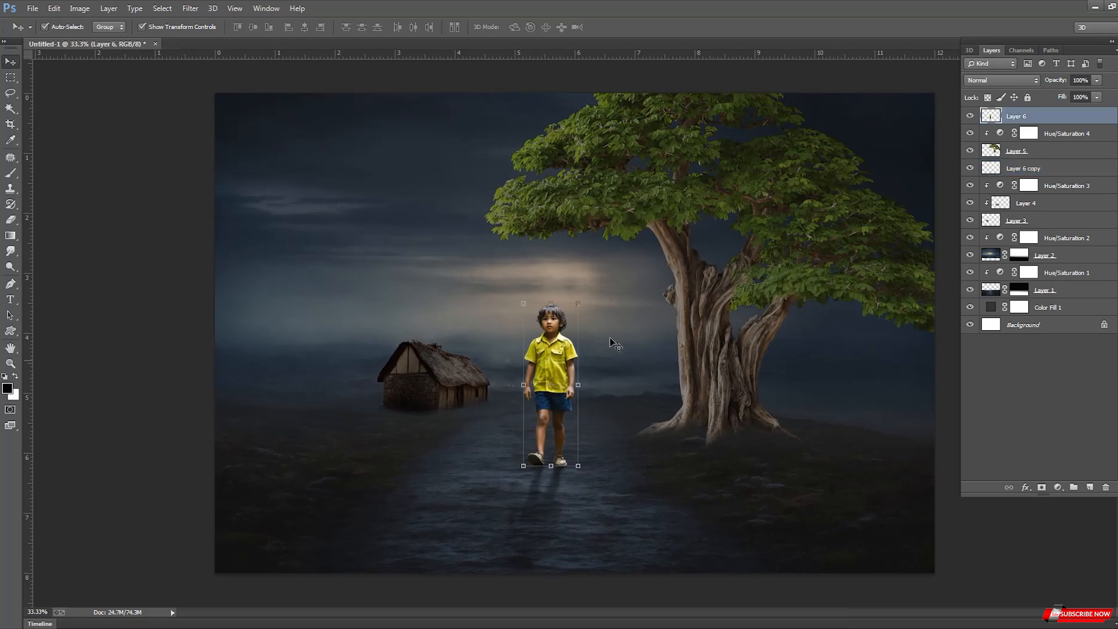
right_click(611, 332)
left_click(663, 378)
left_click_drag(711, 365, 695, 368)
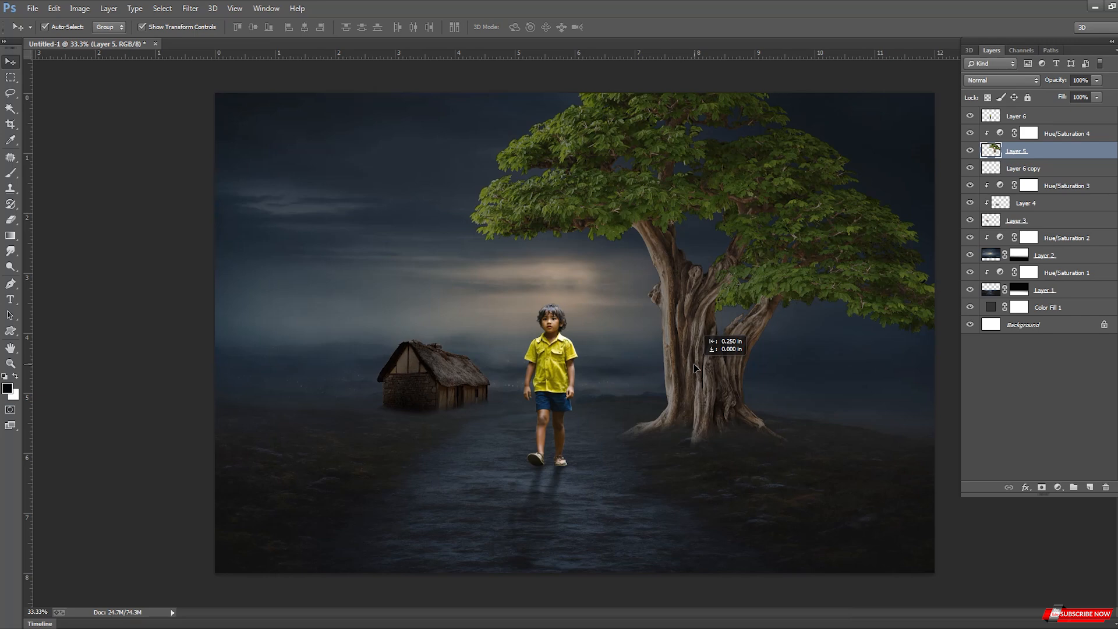
left_click_drag(694, 363, 693, 363)
Add a Hue/Saturation adjustment clipped to the boy's layer and set its lightness to -11.
key("ctrl+plus")
left_click(568, 372)
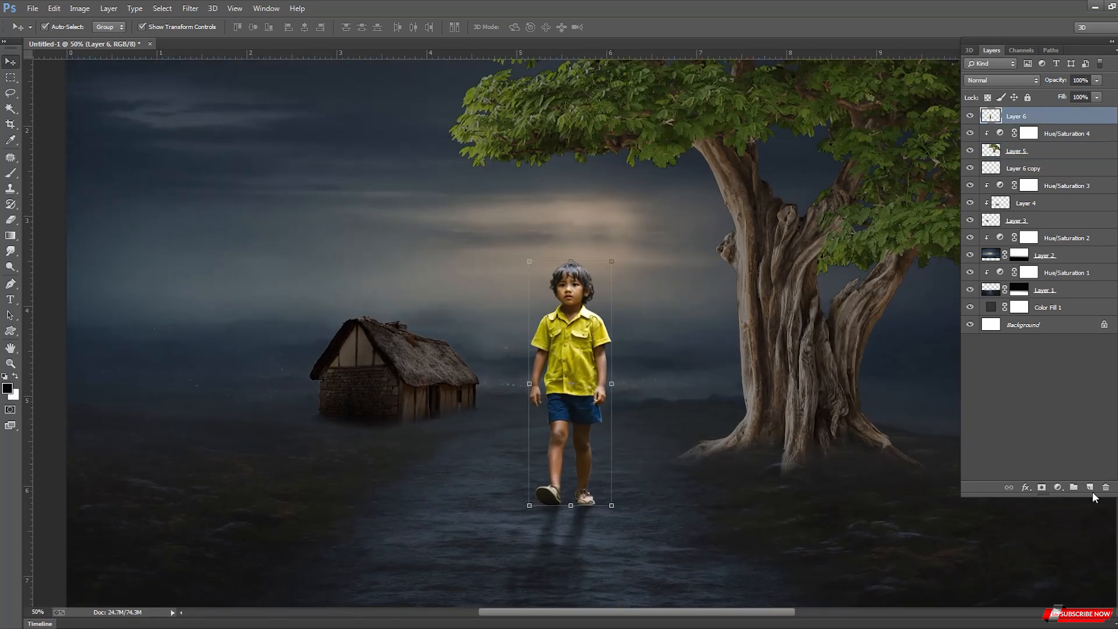
left_click(1058, 487)
left_click(1048, 339)
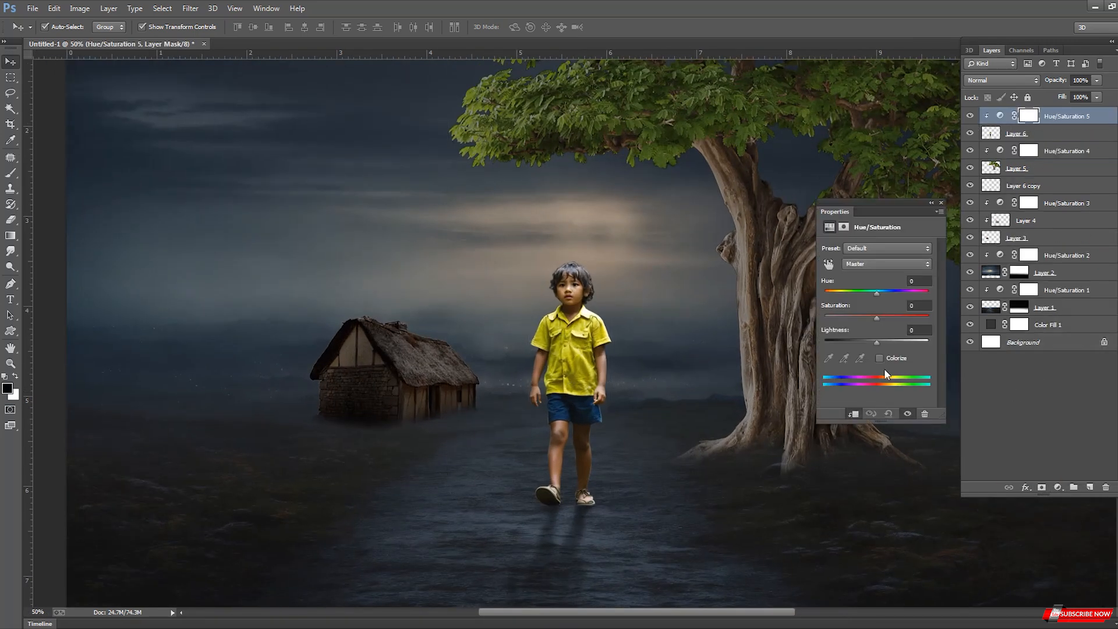
left_click(871, 339)
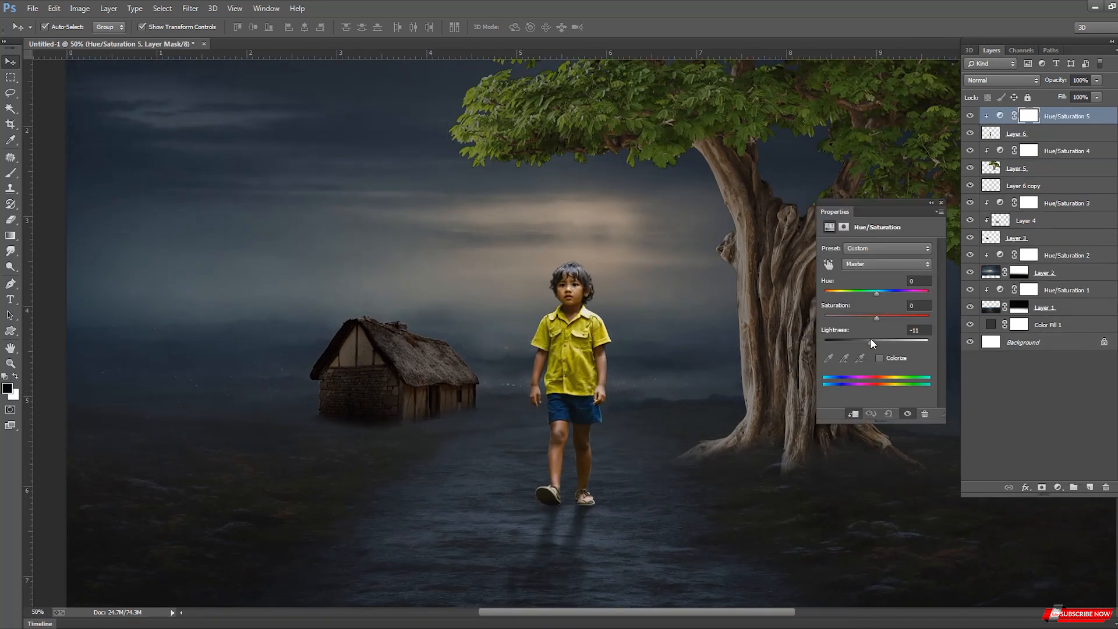
left_click(941, 203)
left_click(588, 361, "alt")
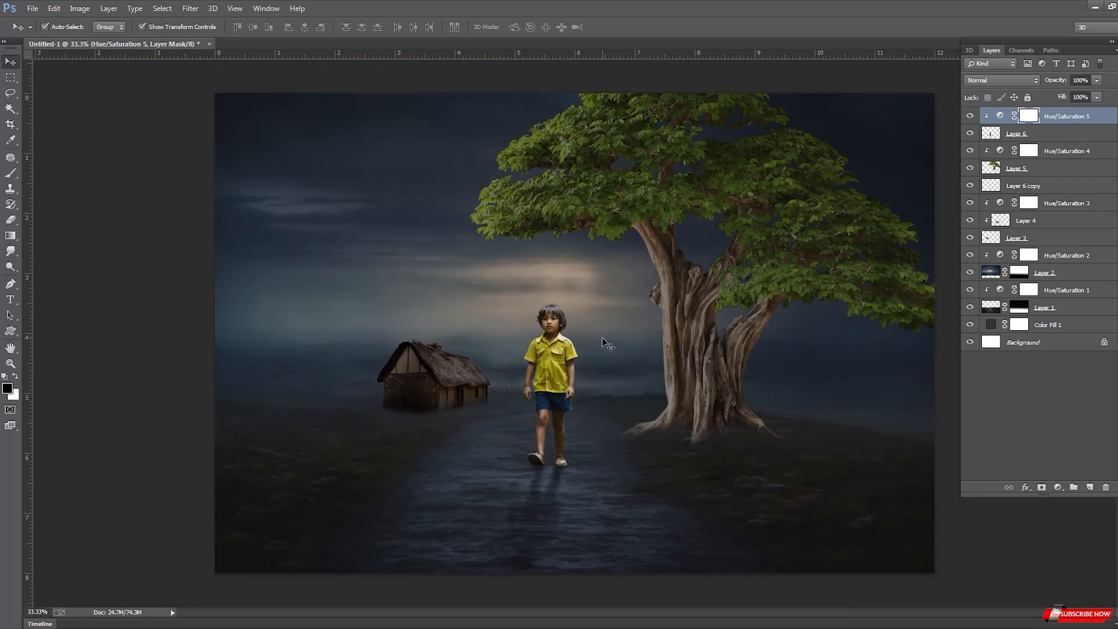
Paint black on the Hue/Saturation 4 mask with a 300 px brush at 28% opacity over the tree's left foliage and trunk edge.
key("b")
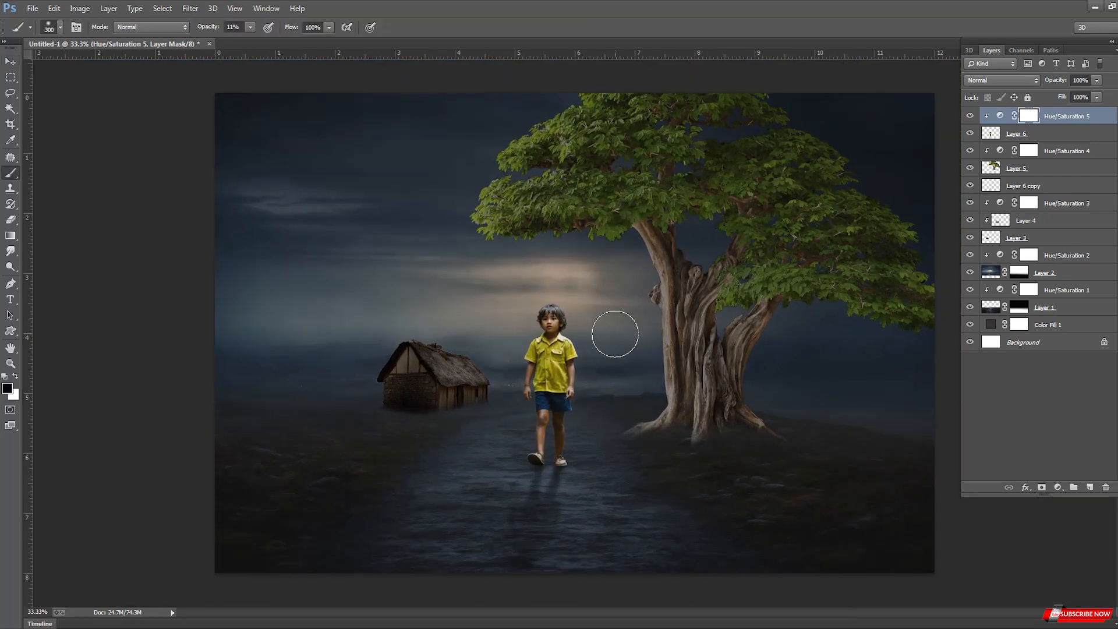
left_click(614, 335, "ctrl")
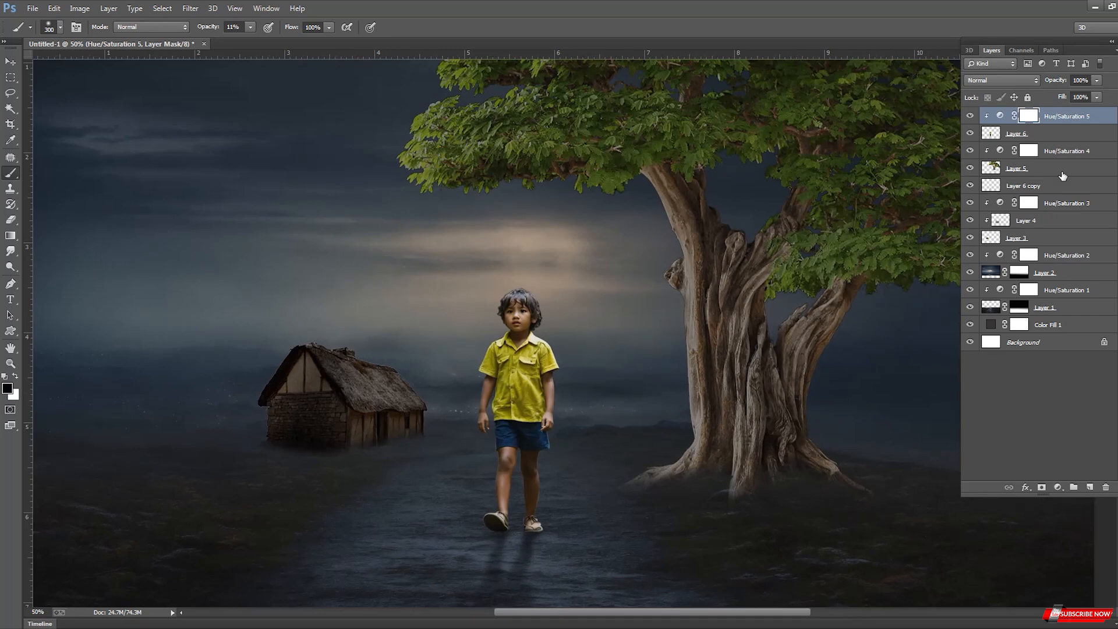
key("alt+[")
key("alt+[")
mouse_move(644, 200)
left_mouse_down()
mouse_move(662, 263)
mouse_move(661, 387)
mouse_move(647, 404)
mouse_move(644, 254)
left_mouse_up()
left_click_drag(322, 190, 371, 204)
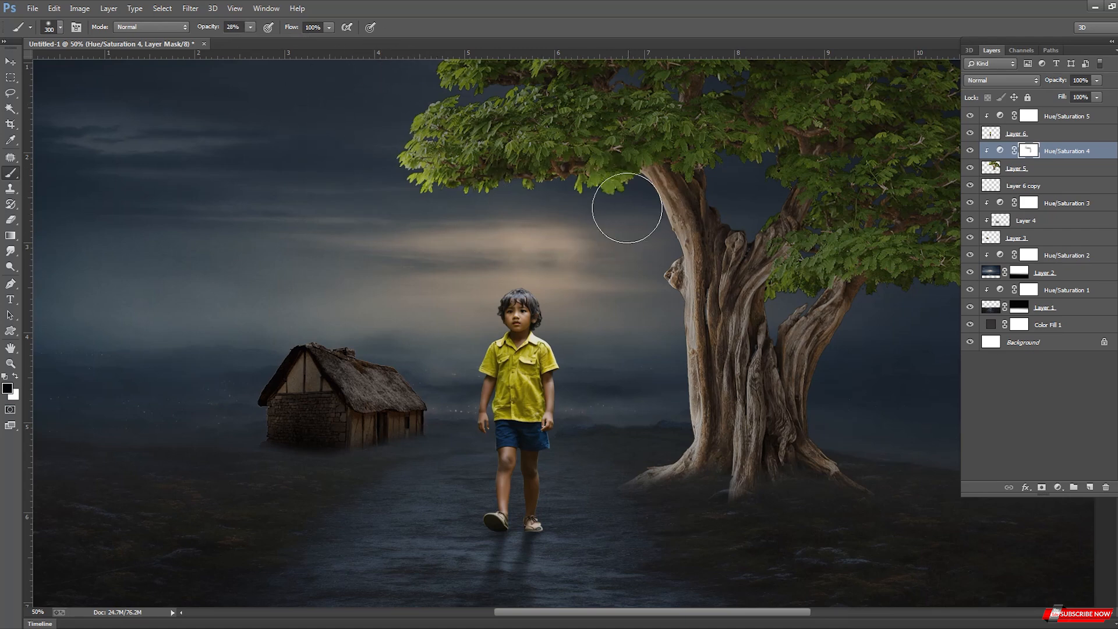
mouse_move(656, 260)
left_mouse_down()
mouse_move(673, 411)
mouse_move(650, 449)
mouse_move(661, 319)
mouse_move(634, 228)
mouse_move(642, 268)
left_mouse_up()
scroll(559, 309, "down", 2)
scroll(591, 305, "down", 1)
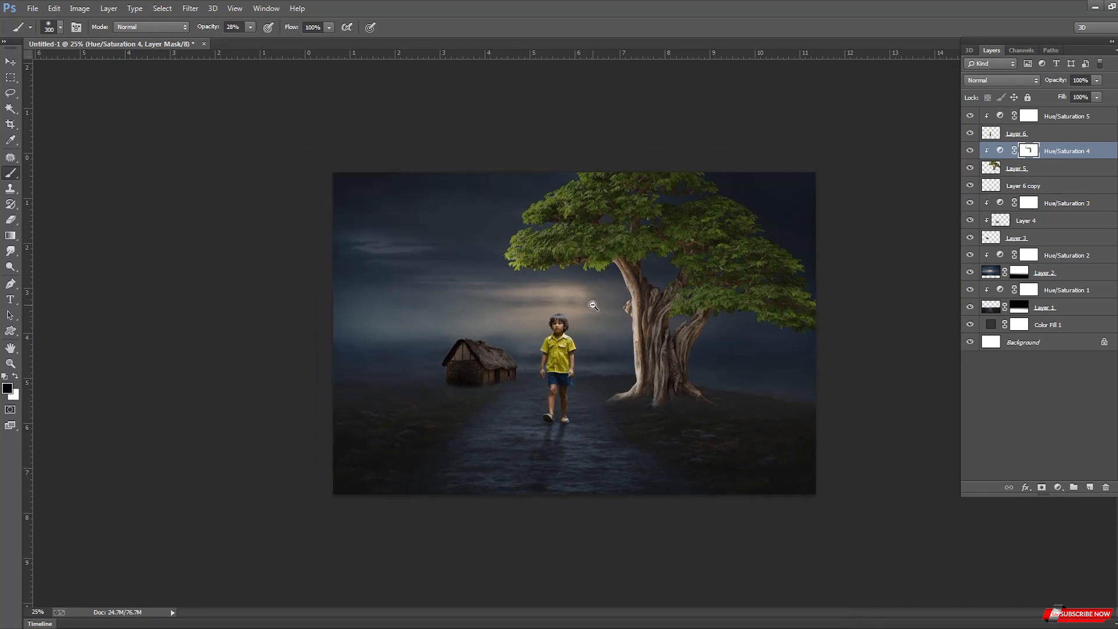
Extend the black mask painting on Hue/Saturation 4 across the tree's inner branches and main trunk.
scroll(646, 266, "up", 4)
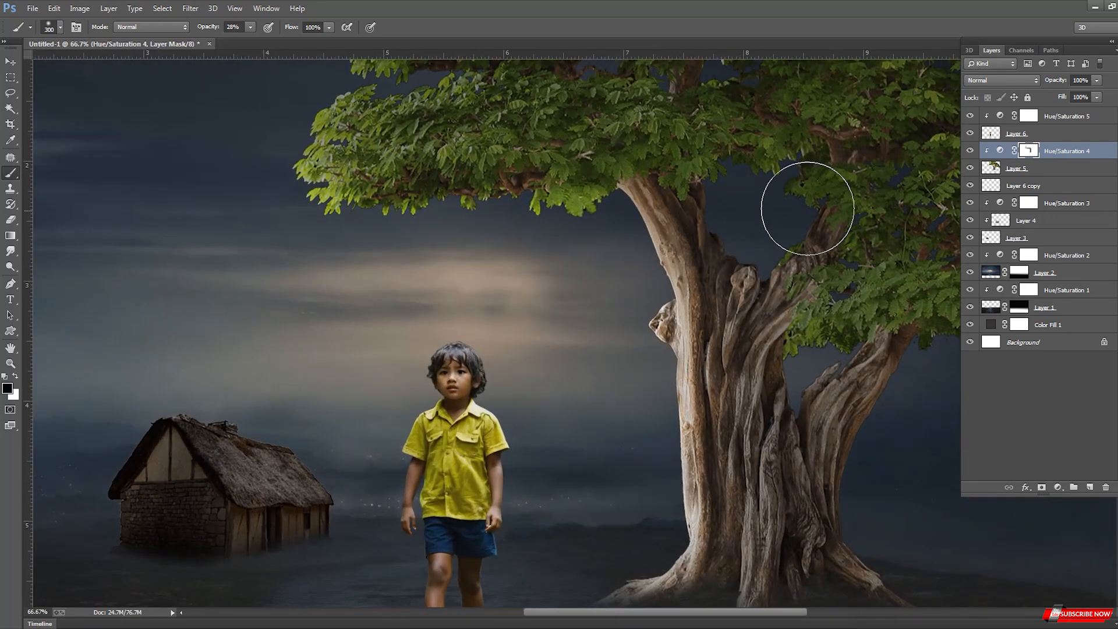
mouse_move(803, 207)
left_mouse_down()
mouse_move(786, 374)
mouse_move(736, 369)
left_mouse_up()
scroll(841, 412, "down", 1)
scroll(849, 499, "down", 1)
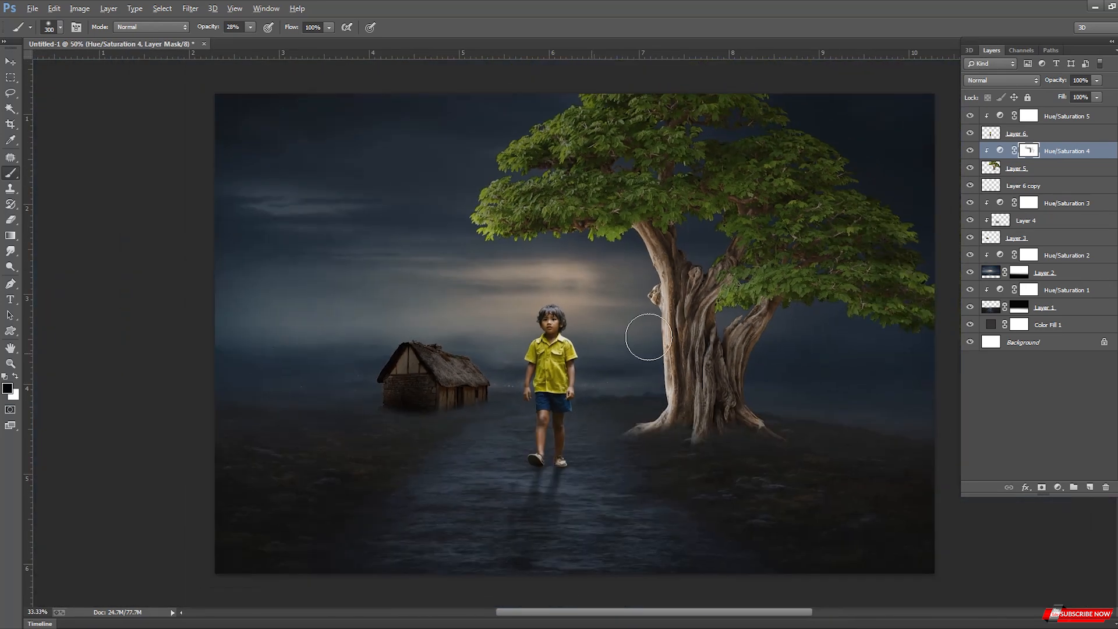
Paint black at 28% opacity on the house's Hue/Saturation 3 mask along its side facing the path.
key("v")
left_click(438, 395)
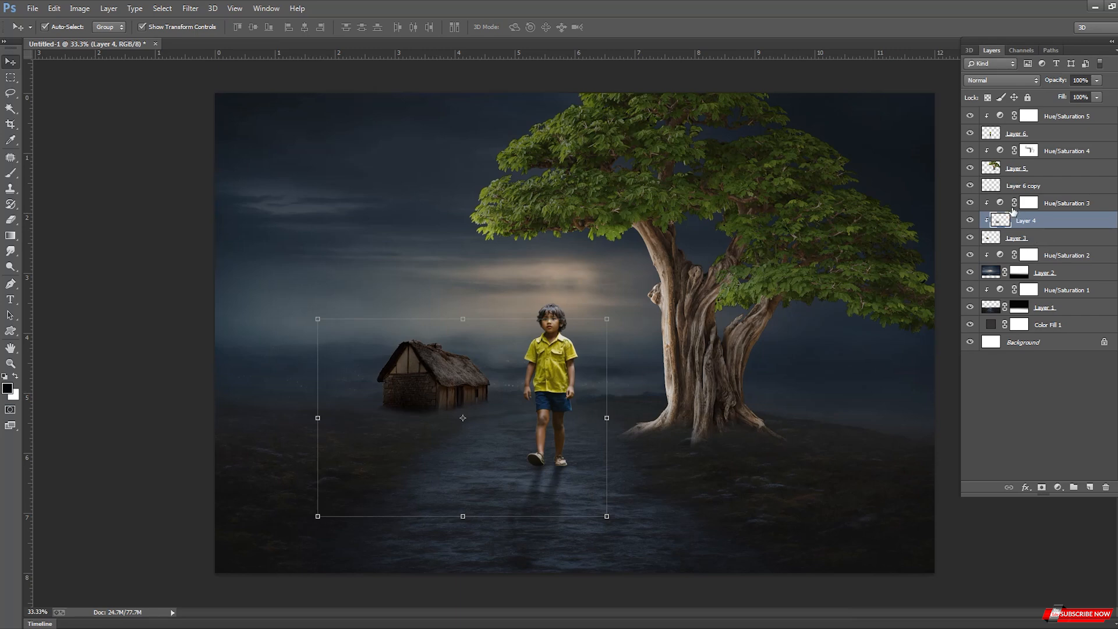
left_click(970, 221)
left_click(970, 221)
left_click(970, 203)
left_click(969, 203)
left_click(1001, 205)
key("b")
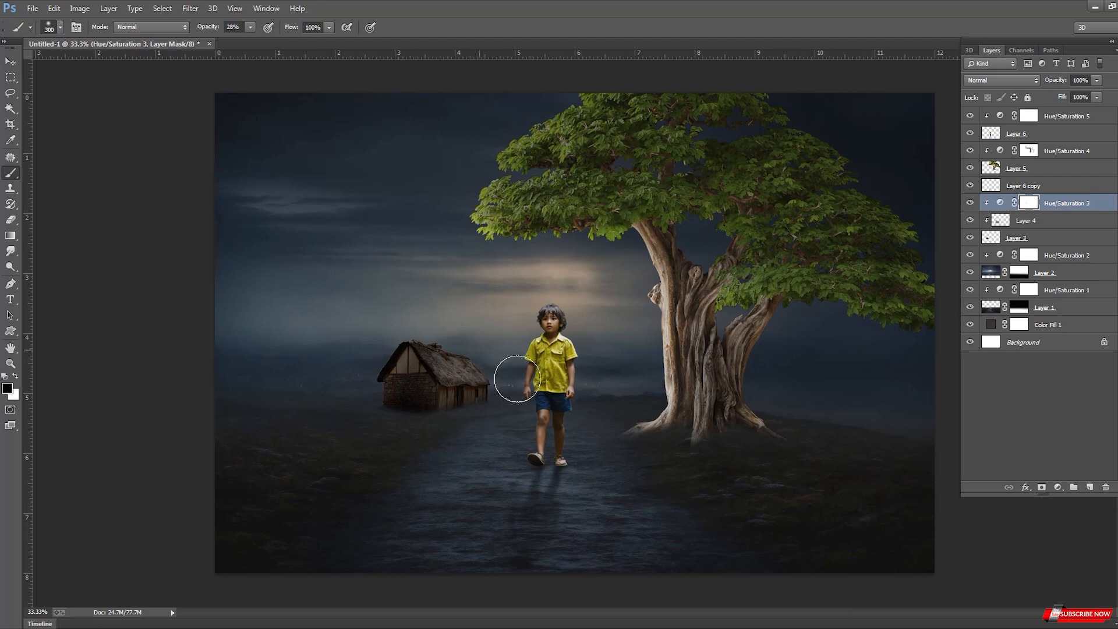
left_click_drag(512, 369, 499, 350)
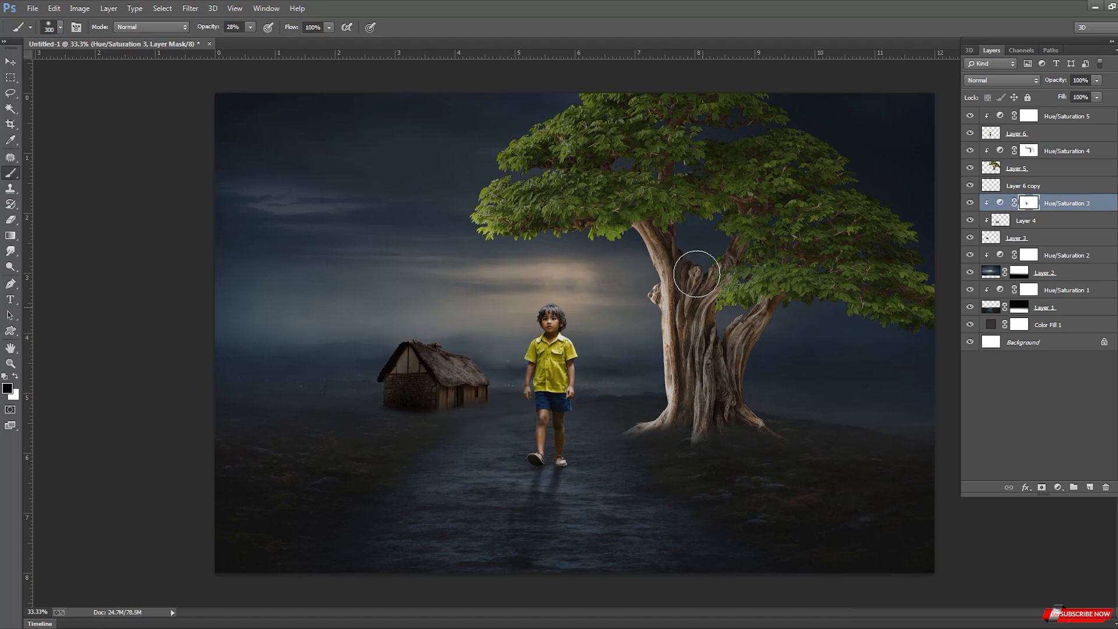
Paint black at 28% opacity on the Hue/Saturation 5 mask over the boy to lift his darkened areas.
key("ctrl+plus")
left_click(1060, 116)
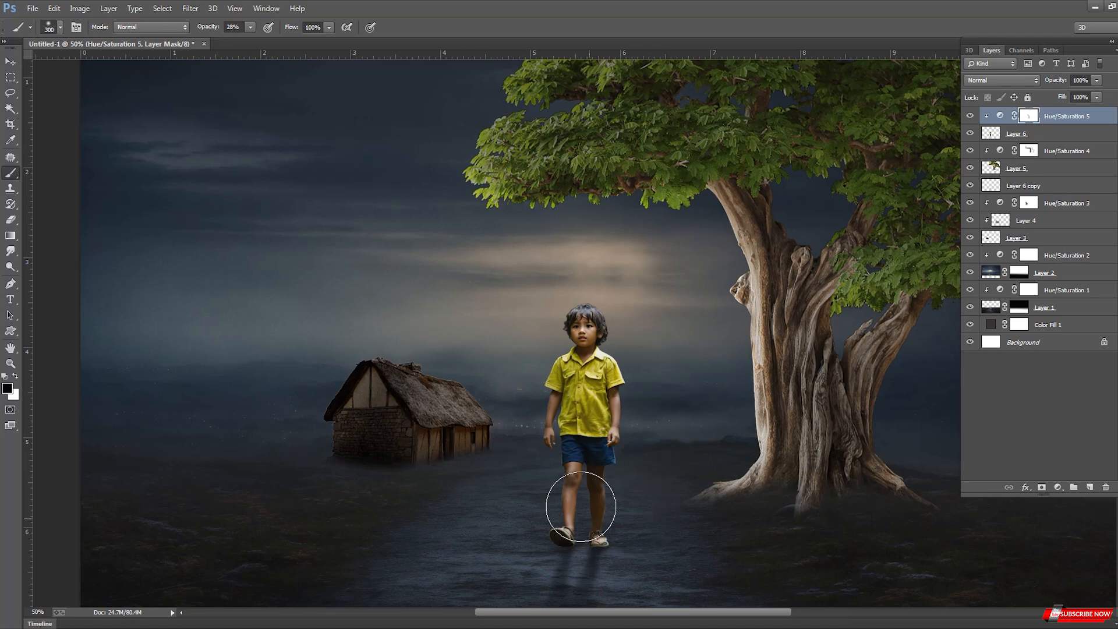
Add a new layer next to the boy's layer, fill it with 50% Gray and move it directly above Layer 6.
left_click(1037, 136)
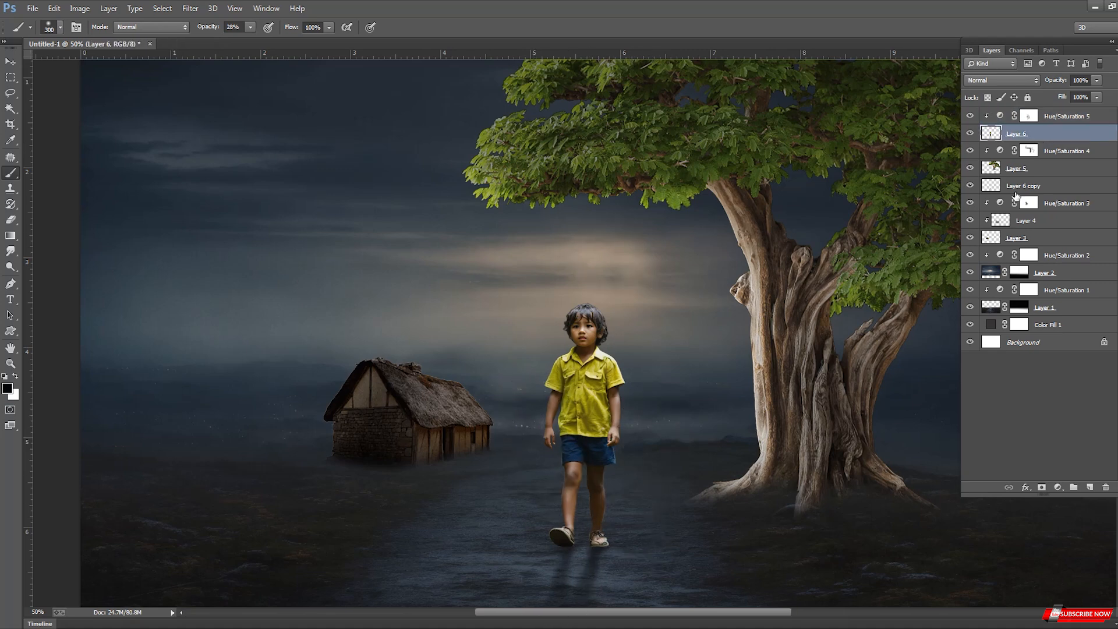
left_click(1090, 488)
key("shift+F5")
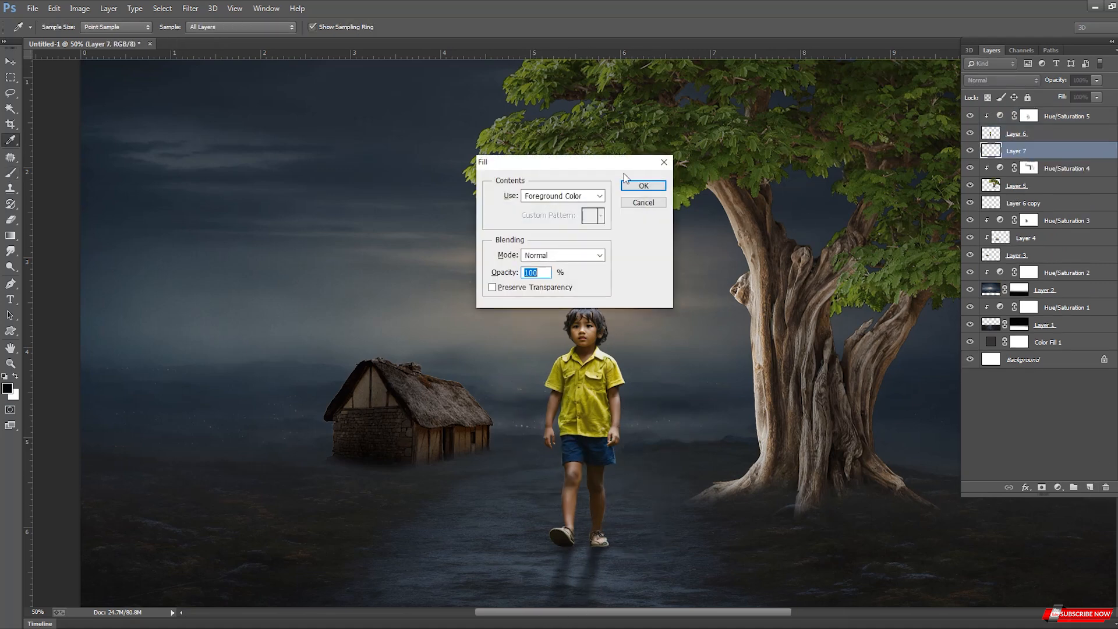
left_click(569, 195)
left_click(541, 293)
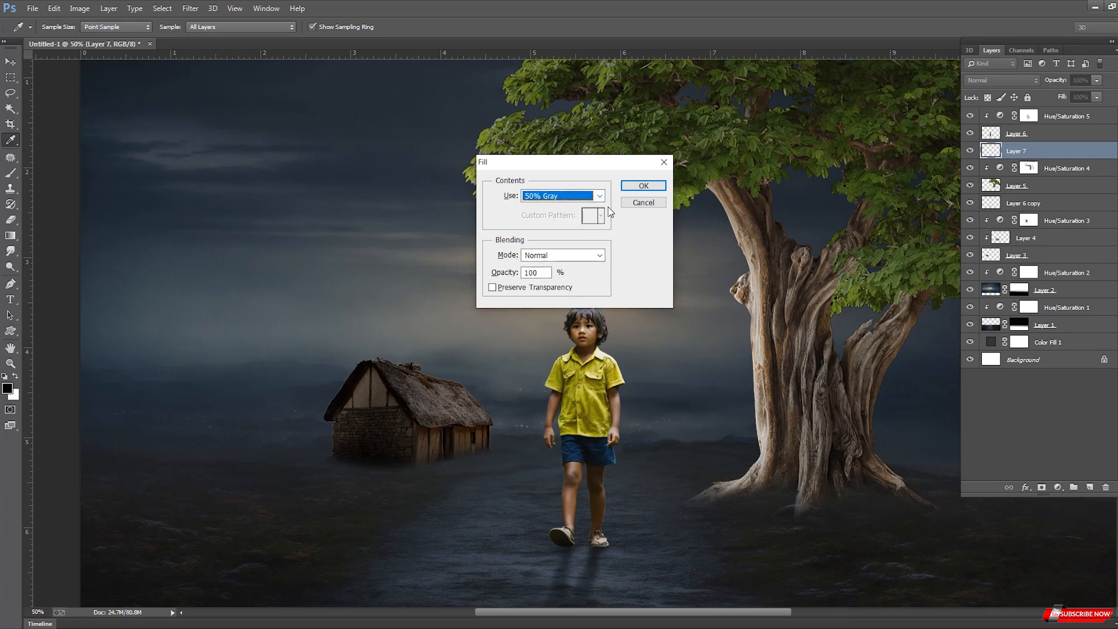
key("Return")
key("b")
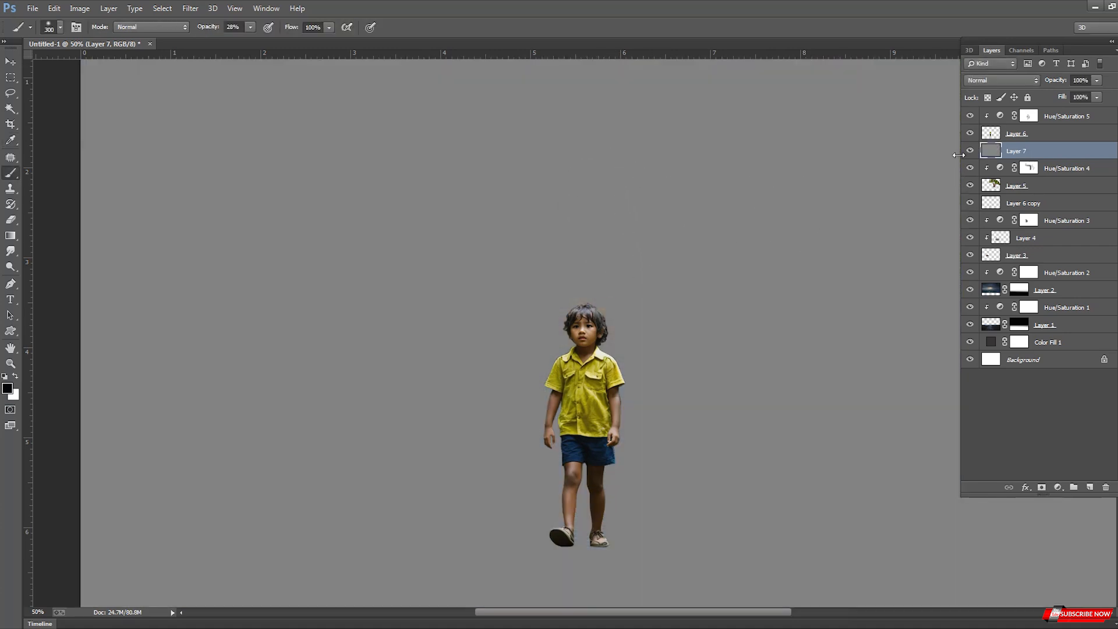
left_click_drag(1028, 153, 1028, 126)
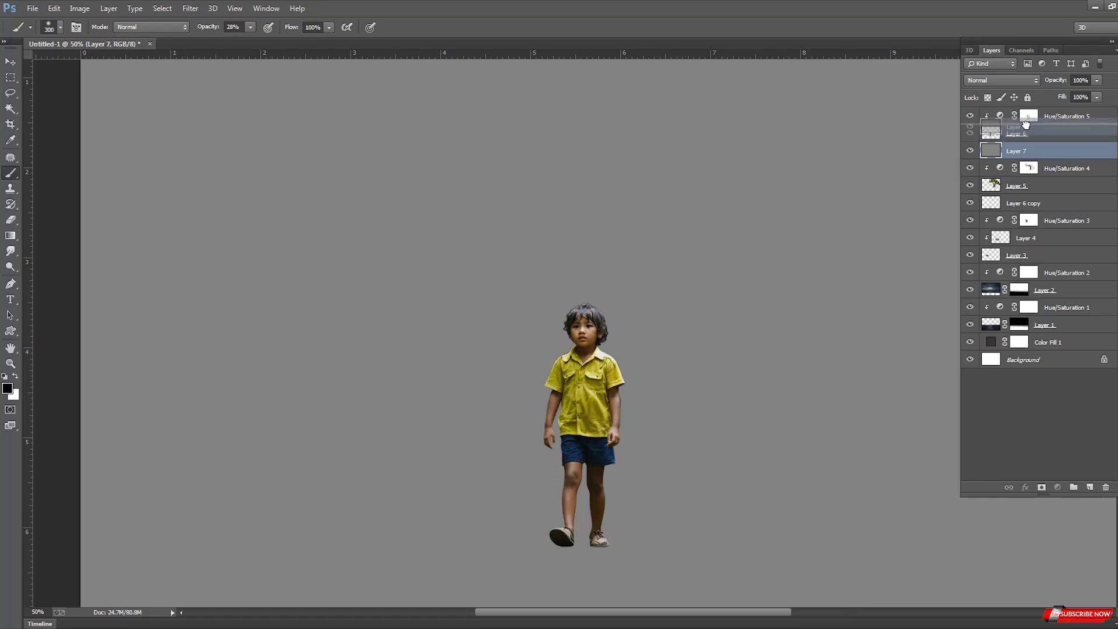
Clip the gray Layer 7 to the boy's Layer 6 and set its blend mode to Overlay.
key("ctrl+alt+g")
left_click(1002, 79)
left_click(1002, 80)
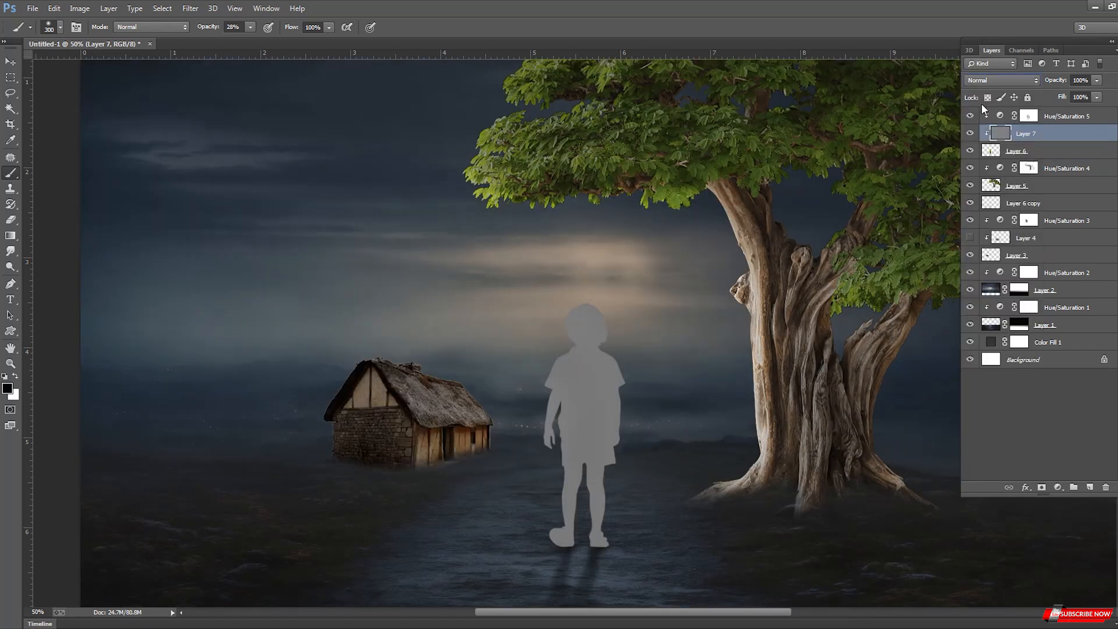
left_click(1002, 80)
left_click(979, 237)
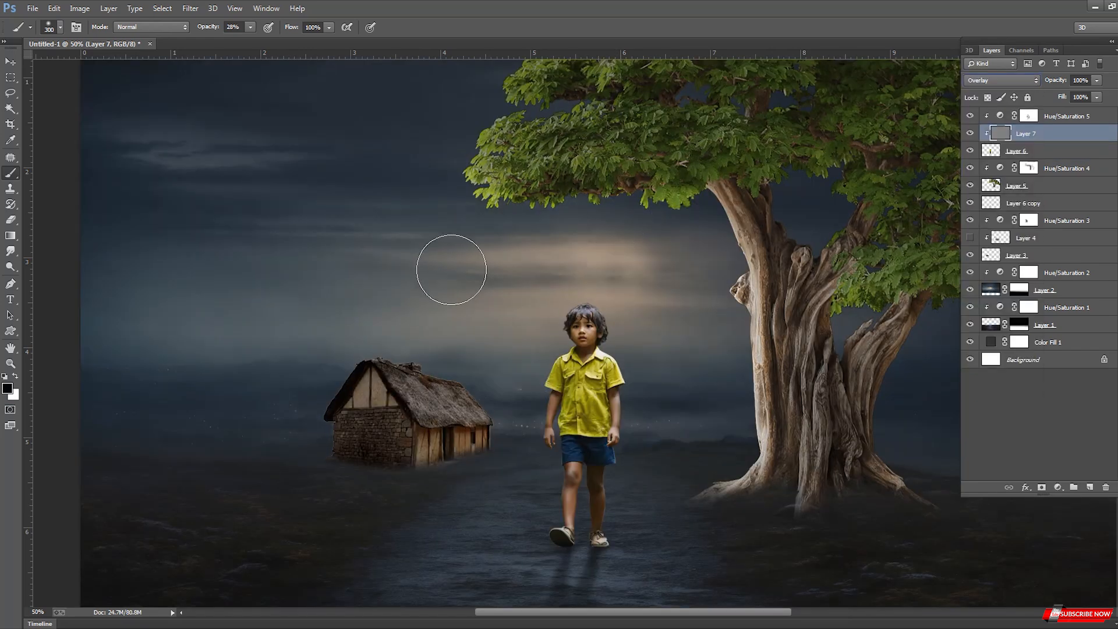
Prepare the Dodge tool with a 25-pixel brush and the Highlights range for brightening the boy's edges.
left_click(9, 268)
scroll(478, 373, "up", 5)
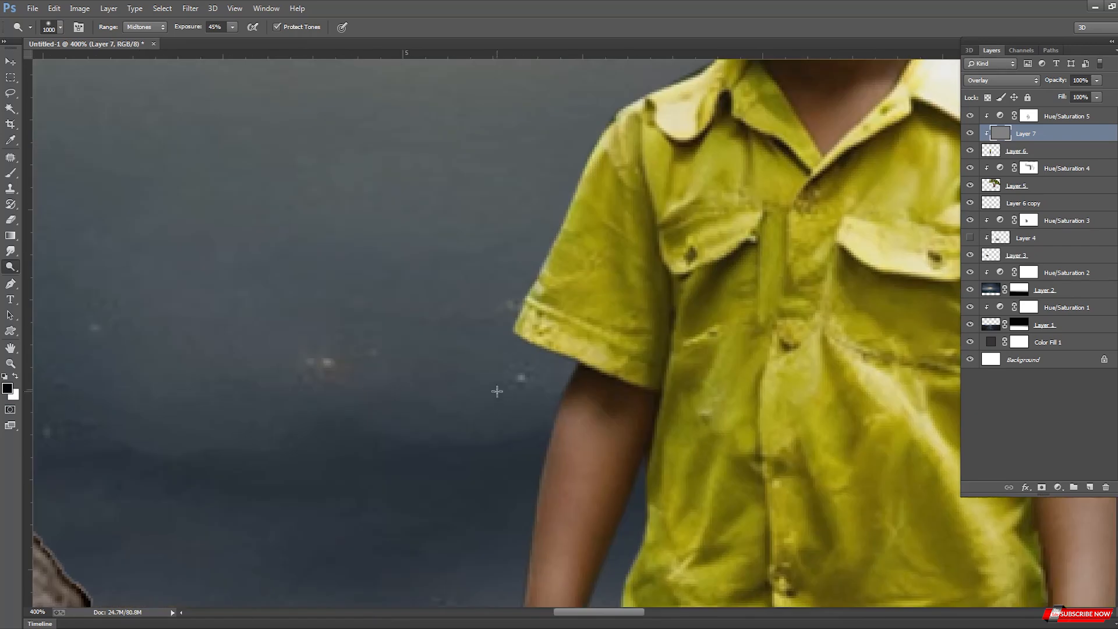
key("bracketleft")
key("bracketleft")
key("bracketleft")
key("bracketleft")
key("bracketleft")
key("bracketleft")
key("bracketleft")
key("bracketleft")
key("bracketleft")
key("bracketleft")
key("bracketleft")
key("bracketleft")
key("bracketleft")
key("bracketleft")
key("bracketleft")
key("bracketleft")
key("bracketleft")
key("bracketleft")
key("bracketleft")
key("bracketleft")
left_click(149, 29)
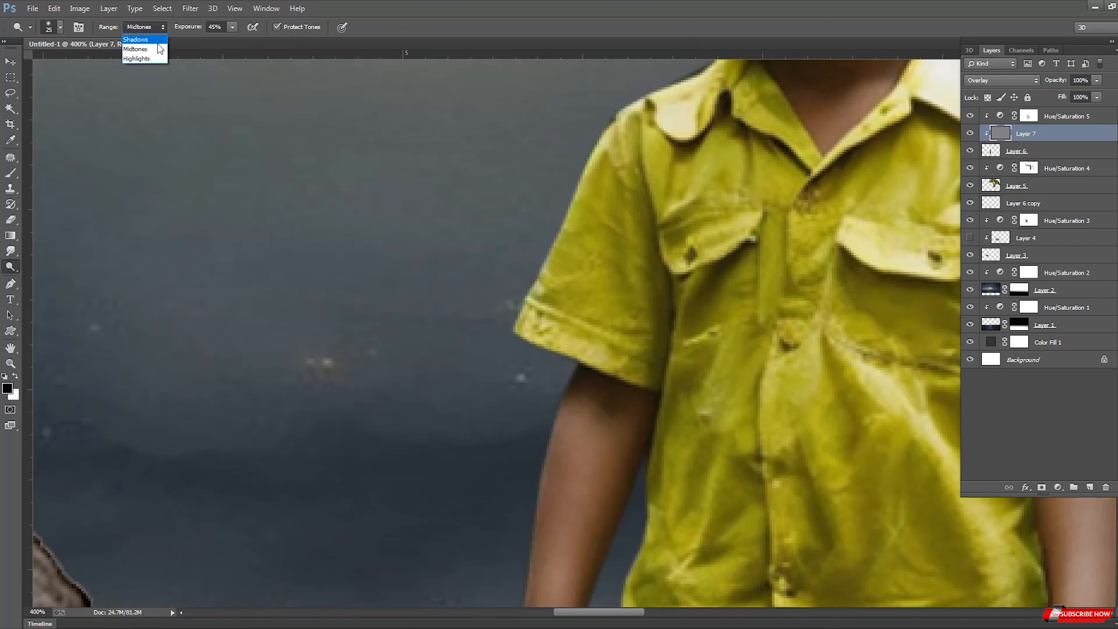
left_click(148, 58)
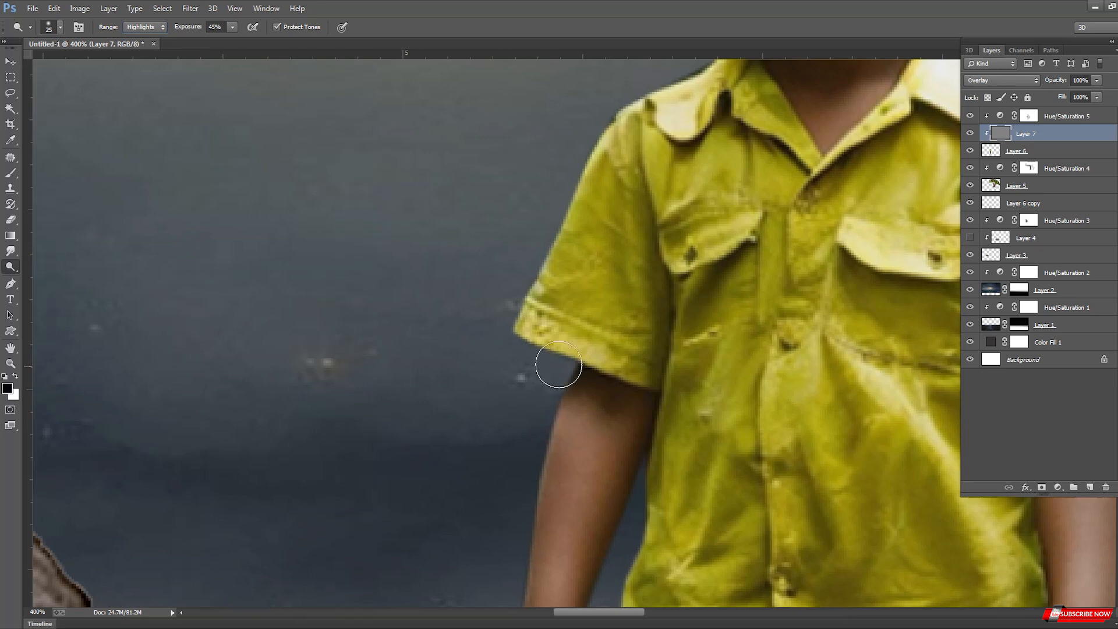
Dodge the outer edge of the boy's arm and hand facing the house, enlarging the brush to 35 pixels.
key("ctrl+minus")
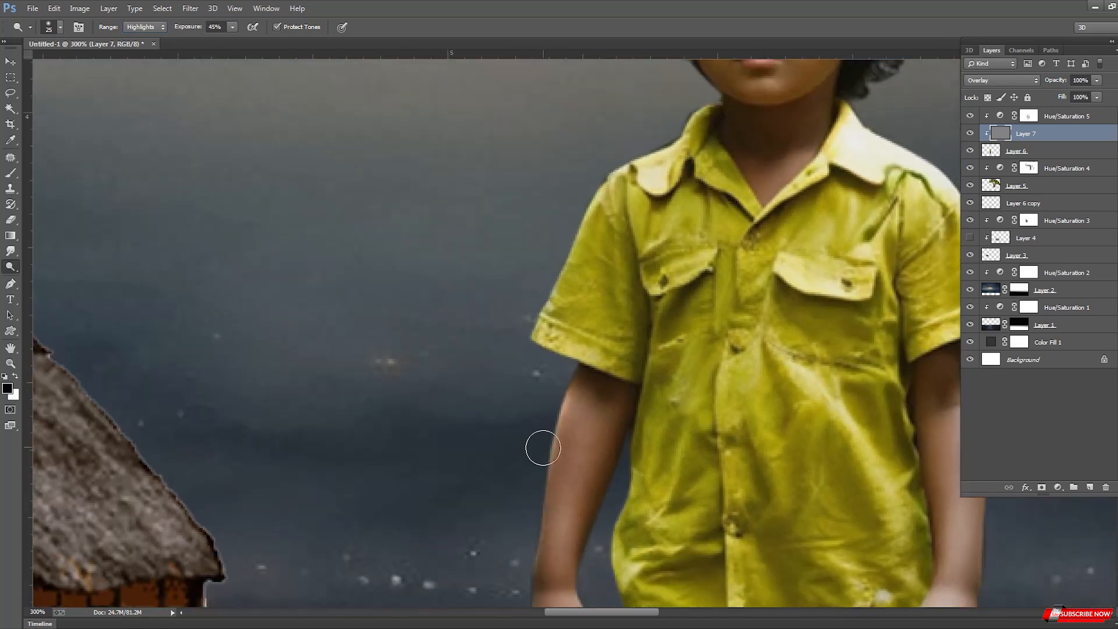
key("ctrl+minus")
key("bracketright")
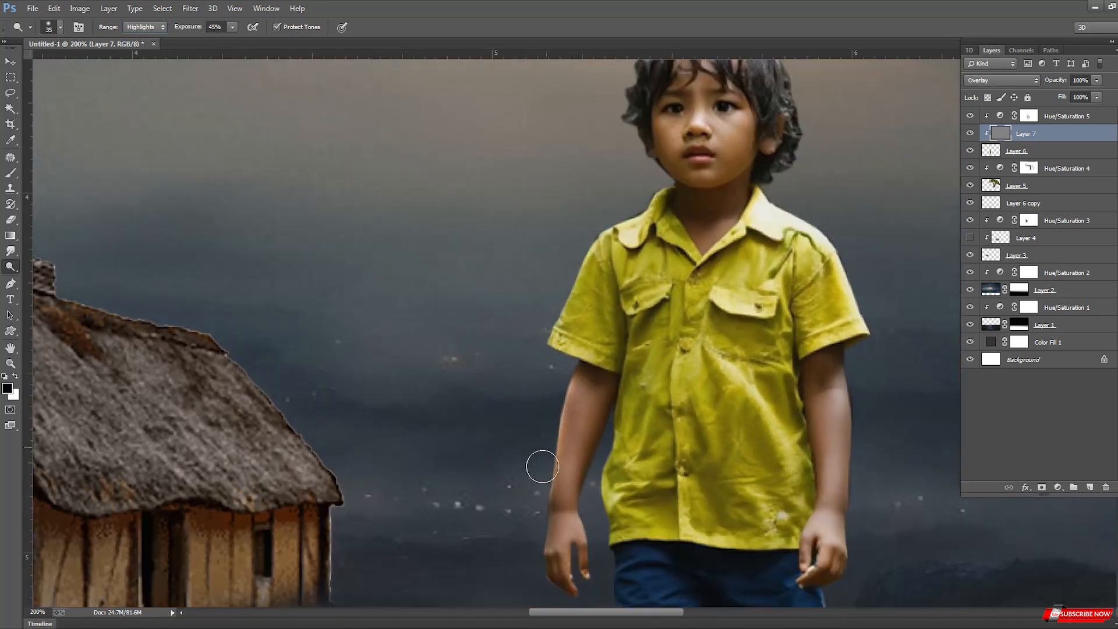
left_click_drag(529, 552, 528, 582)
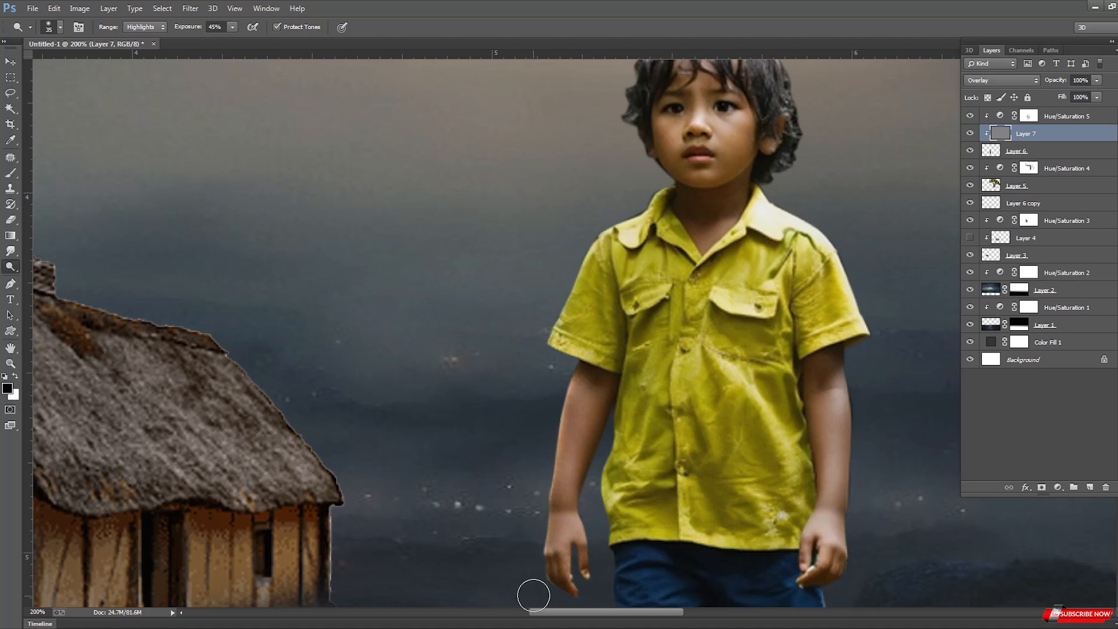
Dodge the boy's sleeve edge facing the house, and the opposite shoulder and sleeve with a 40-pixel brush.
key("ctrl+minus")
key("ctrl+plus")
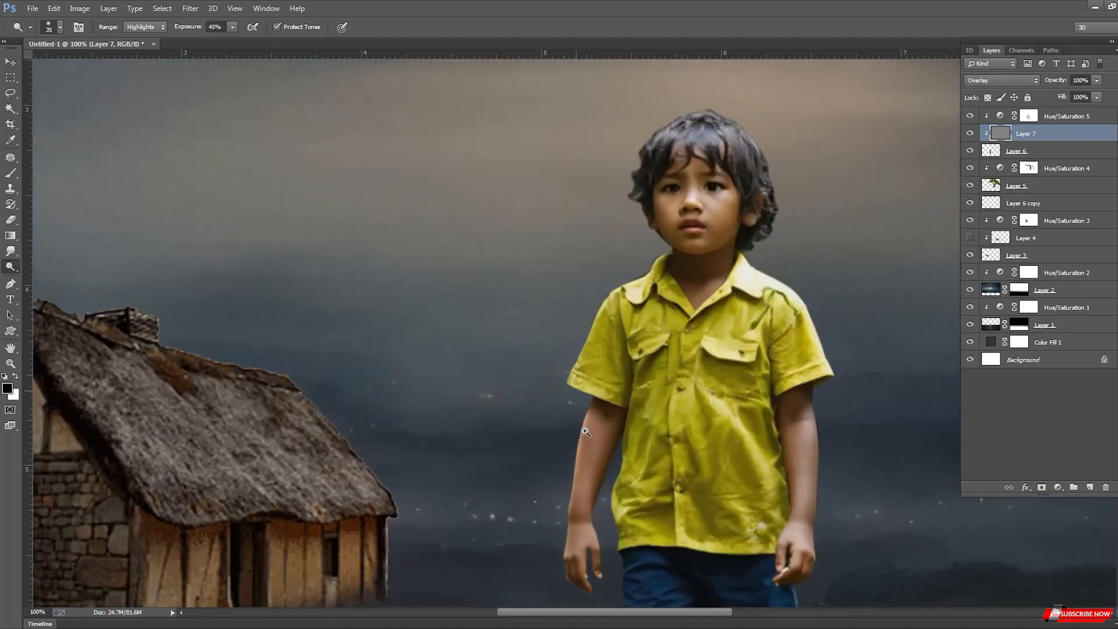
key("ctrl+plus")
mouse_move(574, 360)
left_mouse_down()
mouse_move(574, 445)
mouse_move(571, 341)
left_mouse_up()
key("ctrl+minus")
key("bracketright")
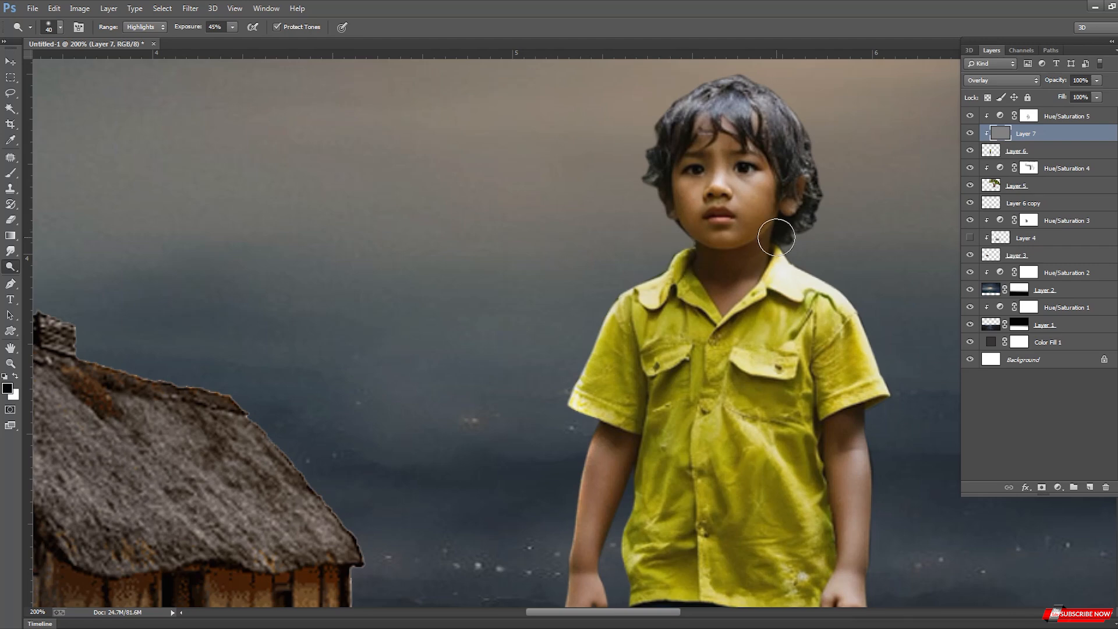
mouse_move(863, 342)
left_mouse_down()
mouse_move(876, 368)
mouse_move(845, 308)
mouse_move(832, 408)
left_mouse_up()
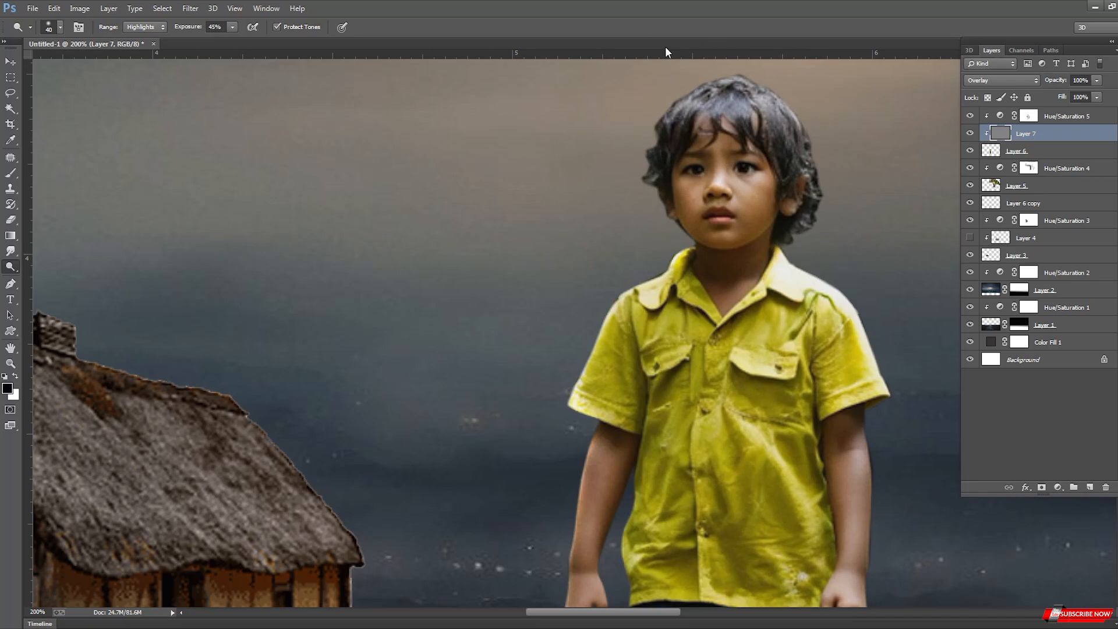
Dodge the outer edge of the boy's shorts and leg facing the house, reducing the brush to 20 and 25 pixels.
scroll(620, 204, "down", 5)
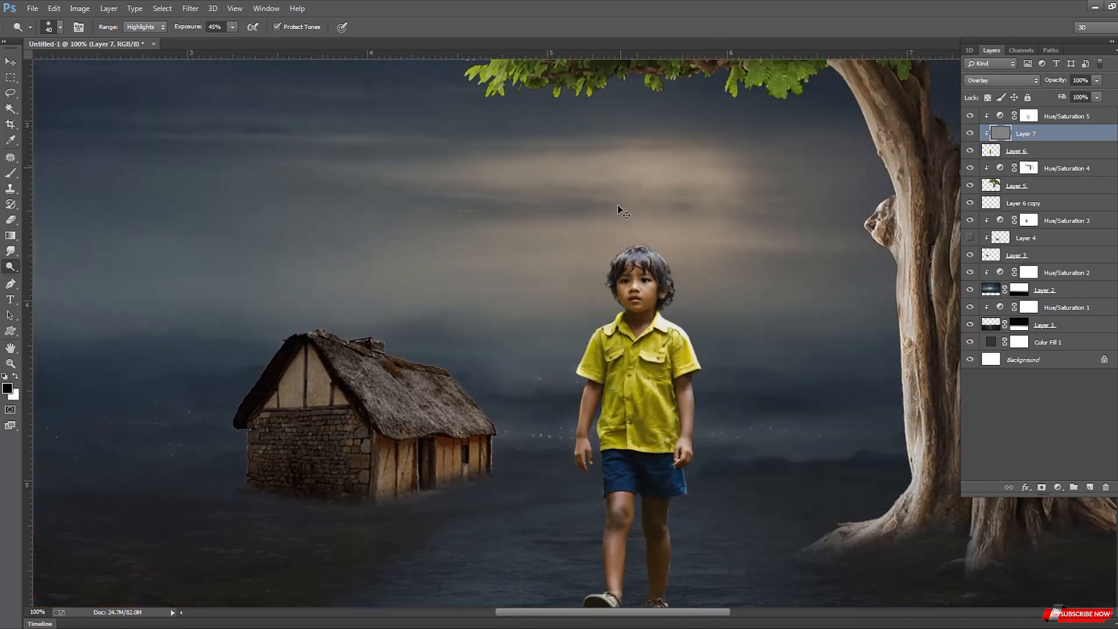
left_click_drag(572, 464, 560, 230)
scroll(560, 228, "up", 5)
mouse_move(611, 254)
left_mouse_down()
mouse_move(629, 322)
mouse_move(618, 445)
mouse_move(617, 409)
left_mouse_up()
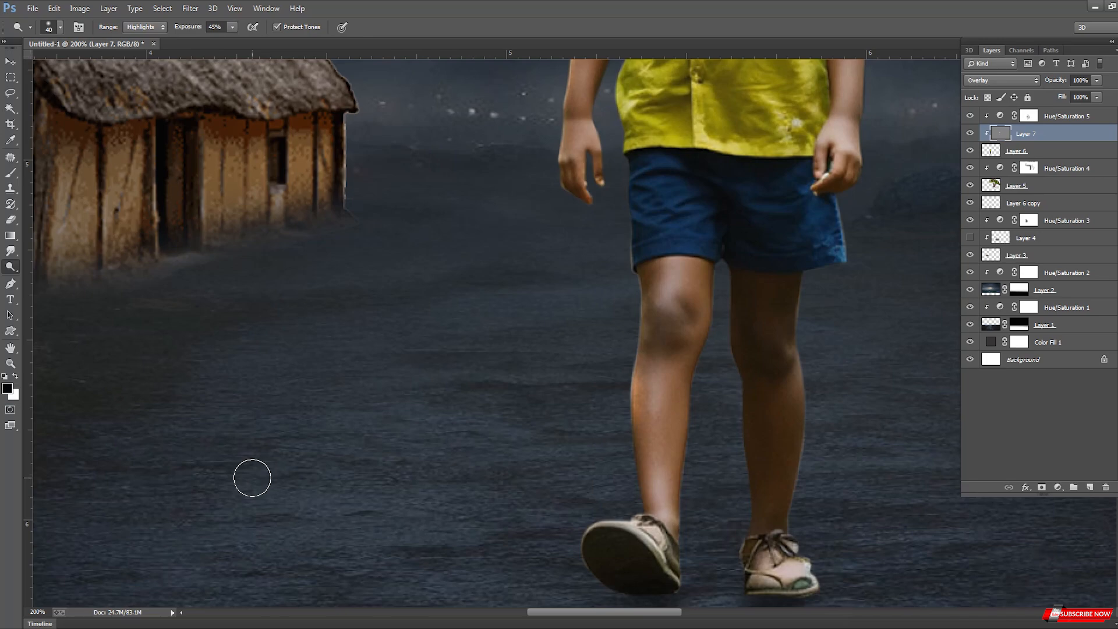
key("ctrl+minus")
key("ctrl+plus")
key("ctrl+plus")
key("bracketleft")
key("bracketleft")
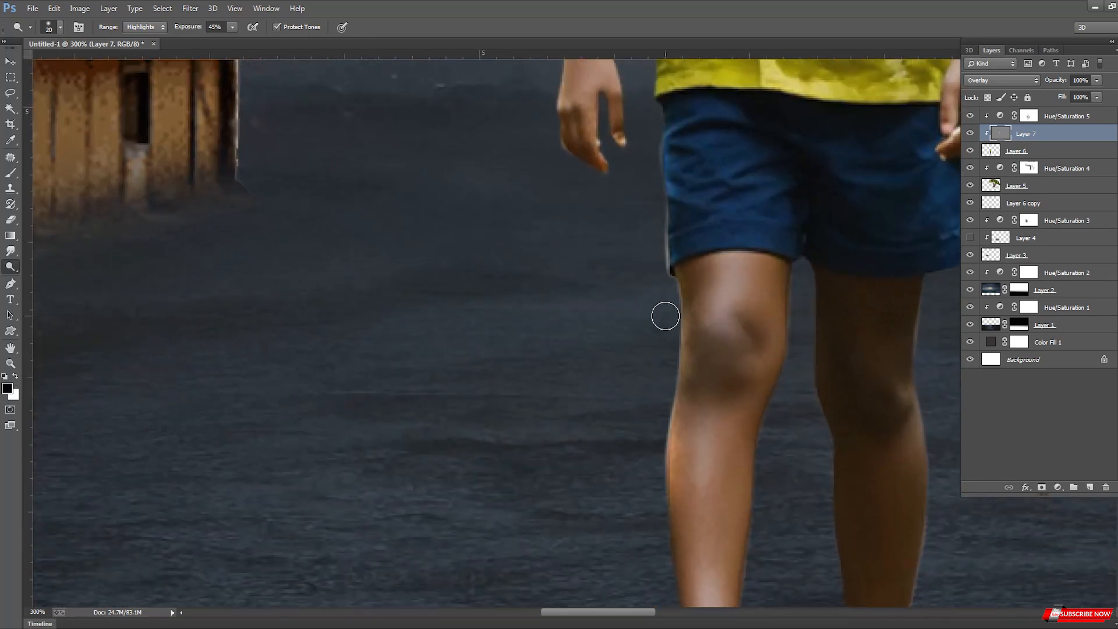
key("ctrl+minus")
key("bracketright")
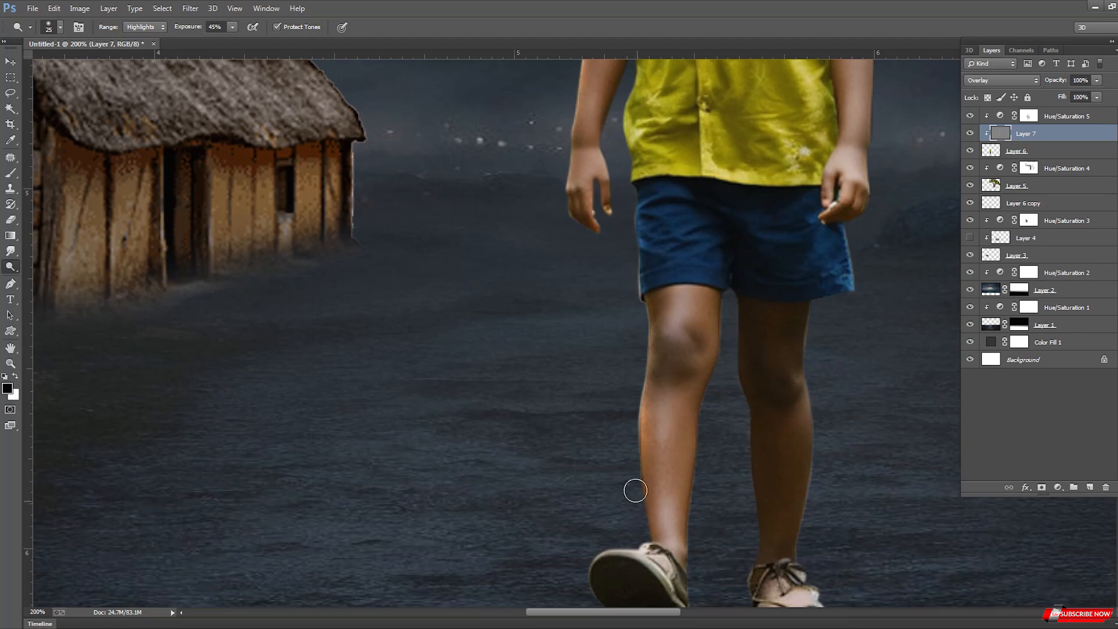
Dodge the outer edge of the boy's arm and hand facing the tree with a 30-pixel brush.
key("ctrl+minus")
key("ctrl+minus")
key("ctrl+minus")
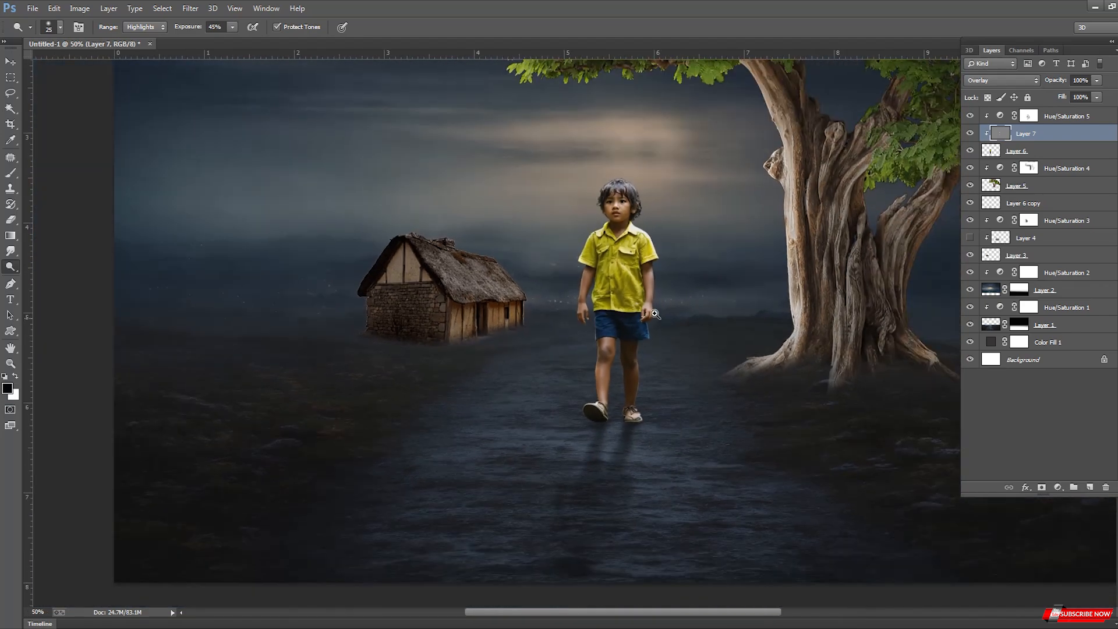
left_click(654, 314)
left_click_drag(669, 210, 674, 327)
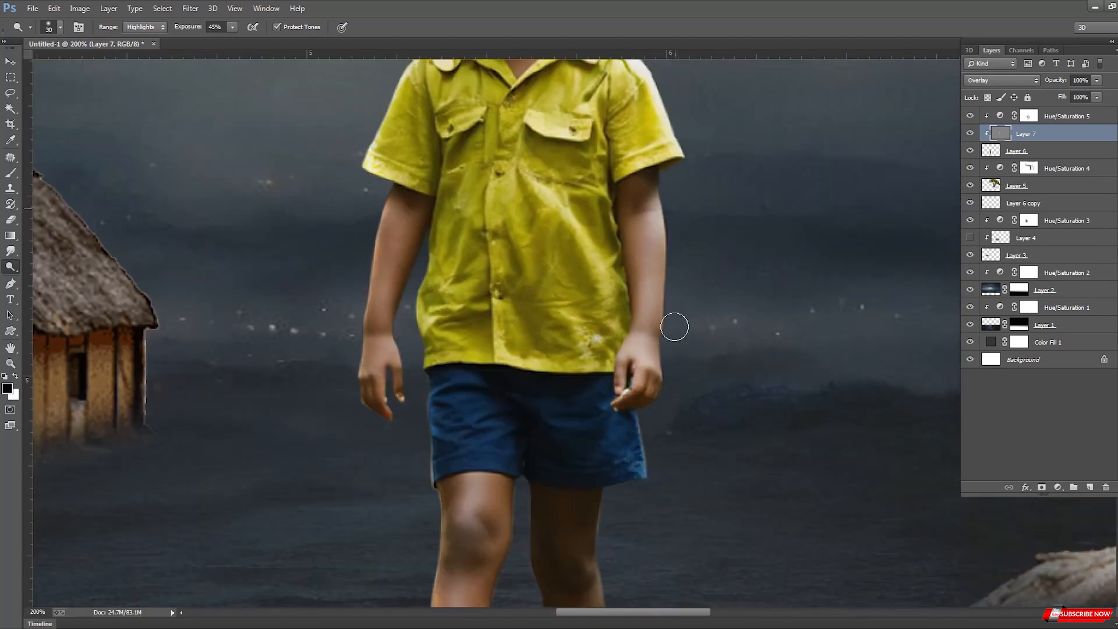
left_click_drag(668, 383, 665, 263)
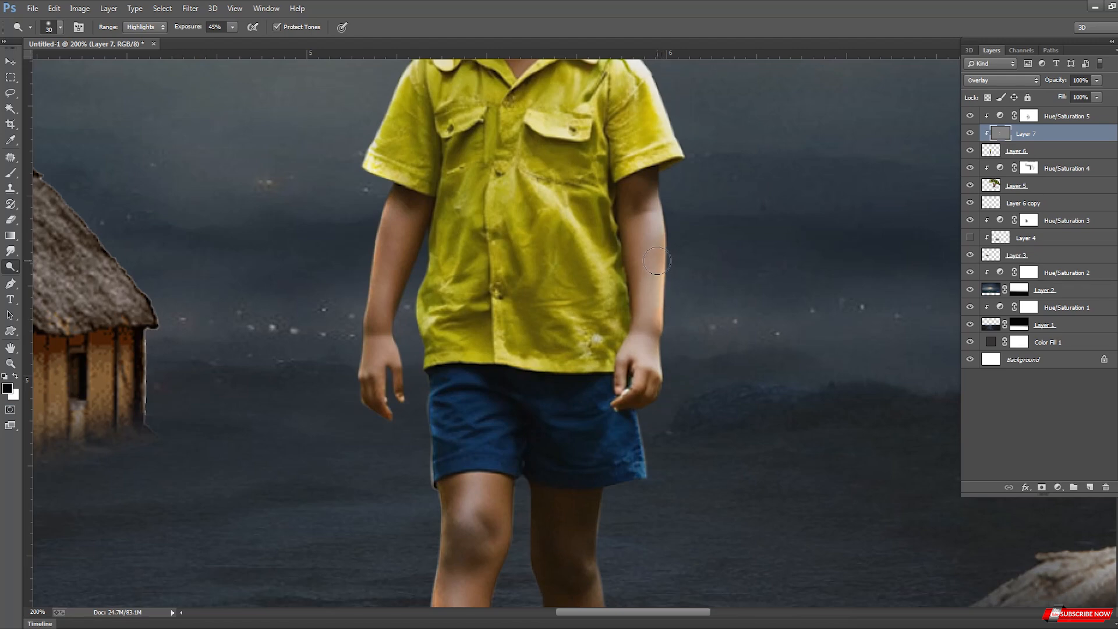
key("ctrl+minus")
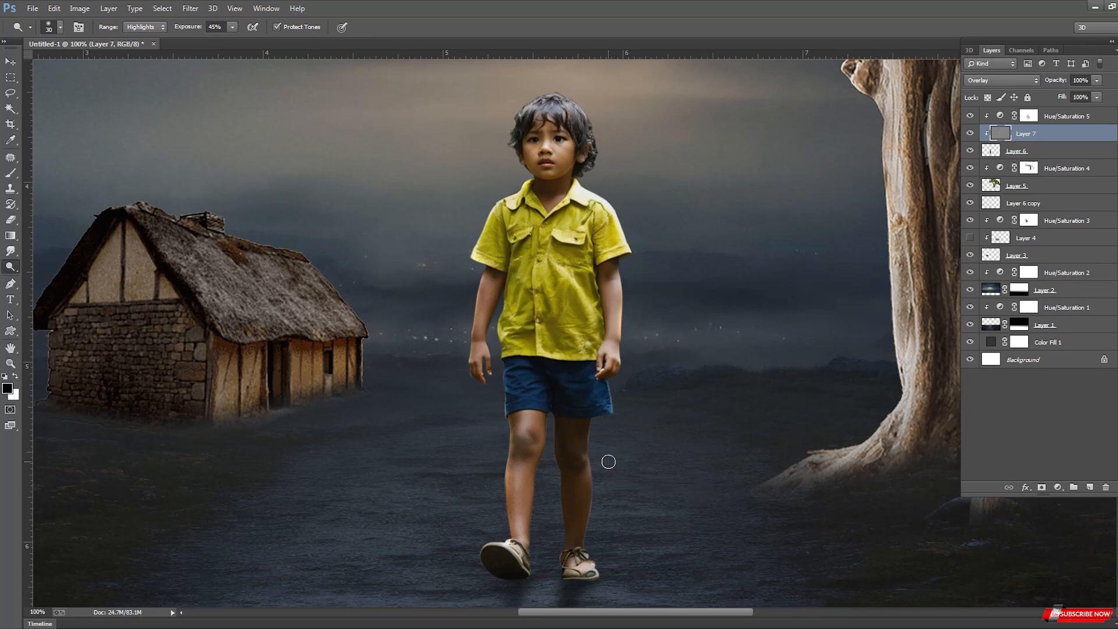
Dodge the outer edge of the boy's leg facing the tree at 30 pixels, and touch up his outline with a 50-pixel brush.
left_click(534, 446, "ctrl+alt")
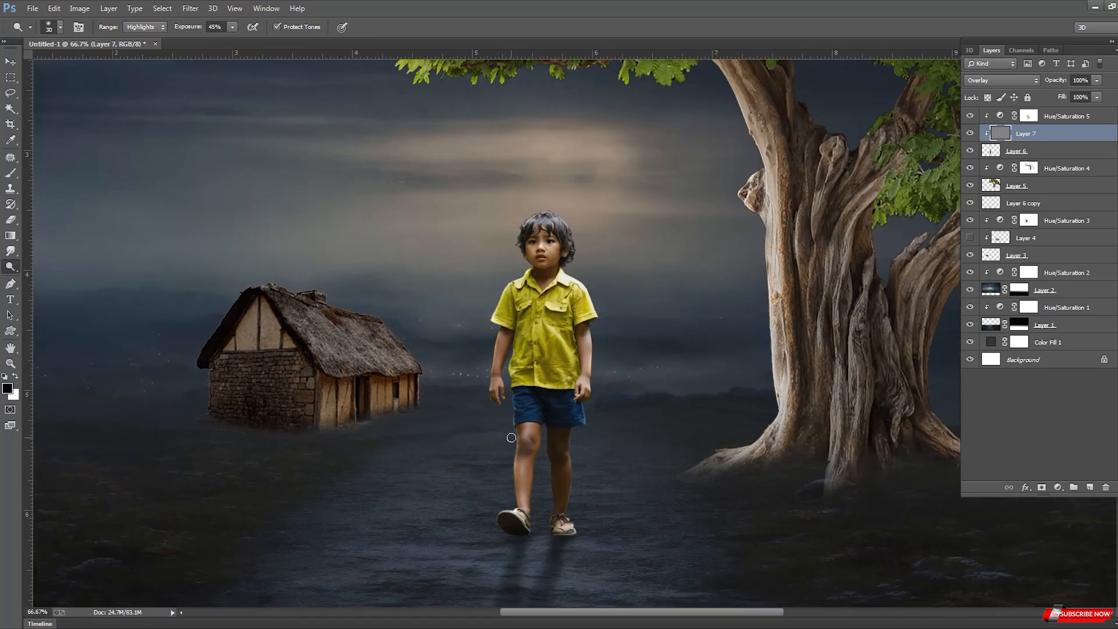
left_click(589, 496, "ctrl")
left_click(588, 469, "ctrl")
left_click(583, 484, "ctrl")
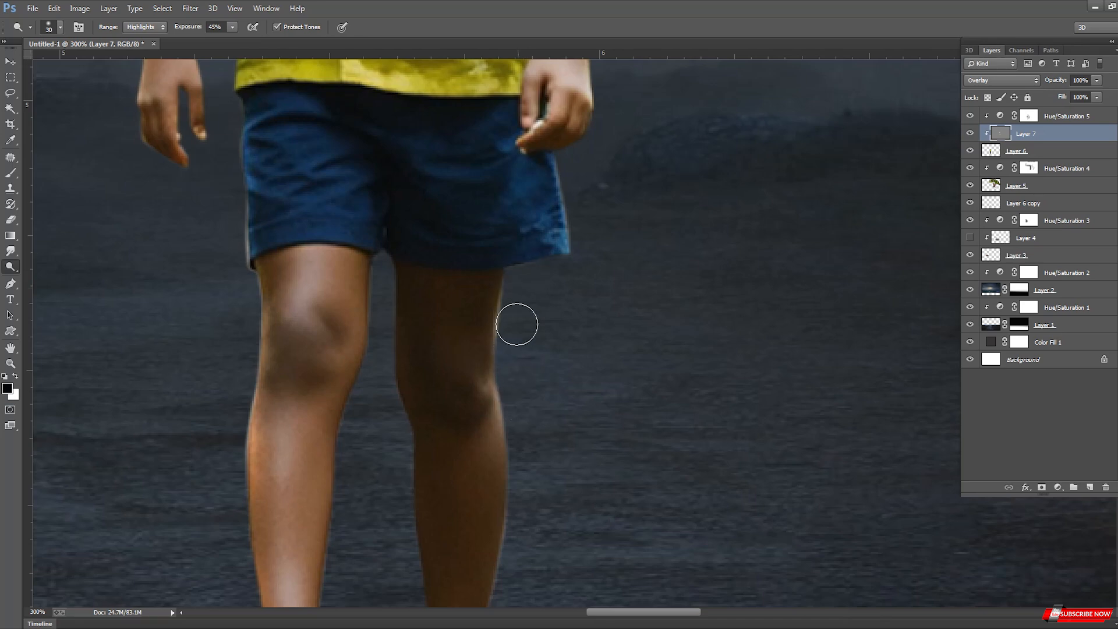
left_click_drag(516, 322, 520, 461)
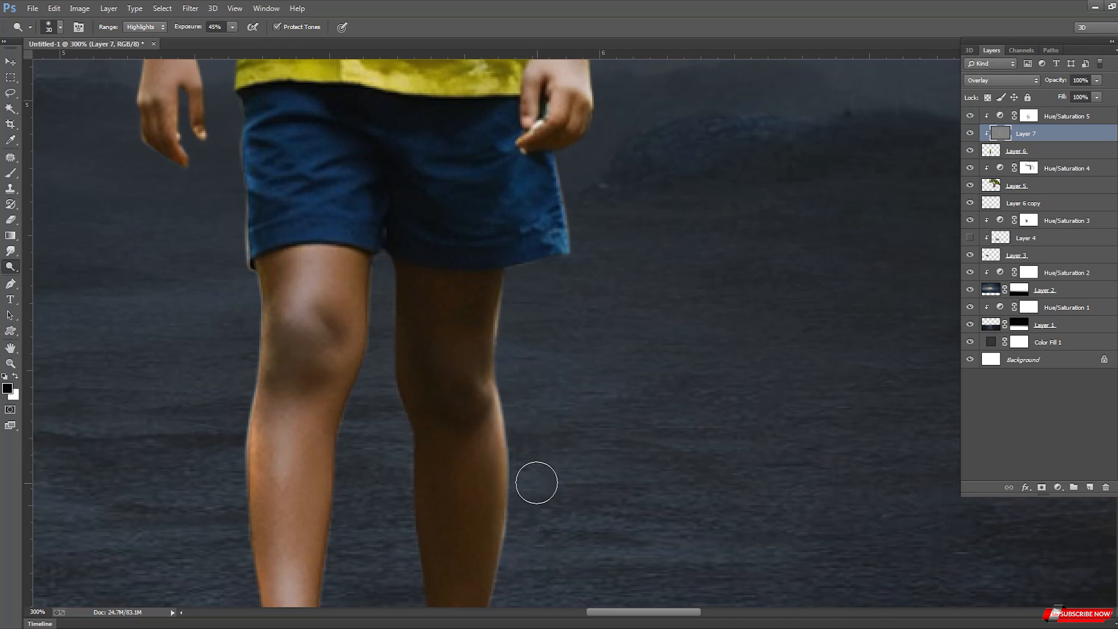
key("ctrl+minus")
key("ctrl+minus")
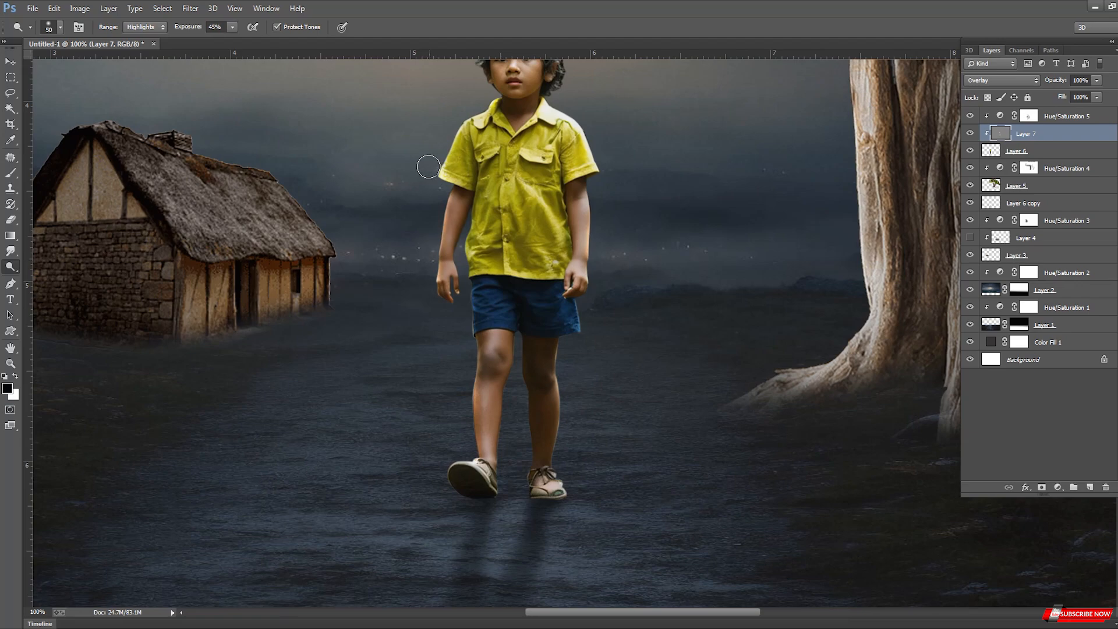
key("ctrl+minus")
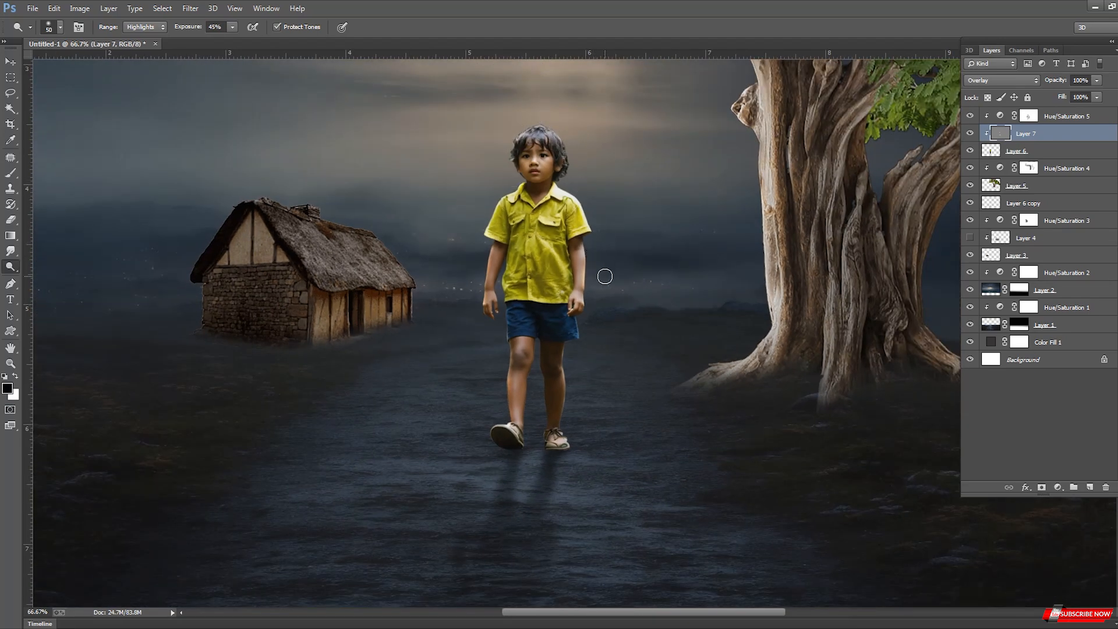
key("ctrl+minus")
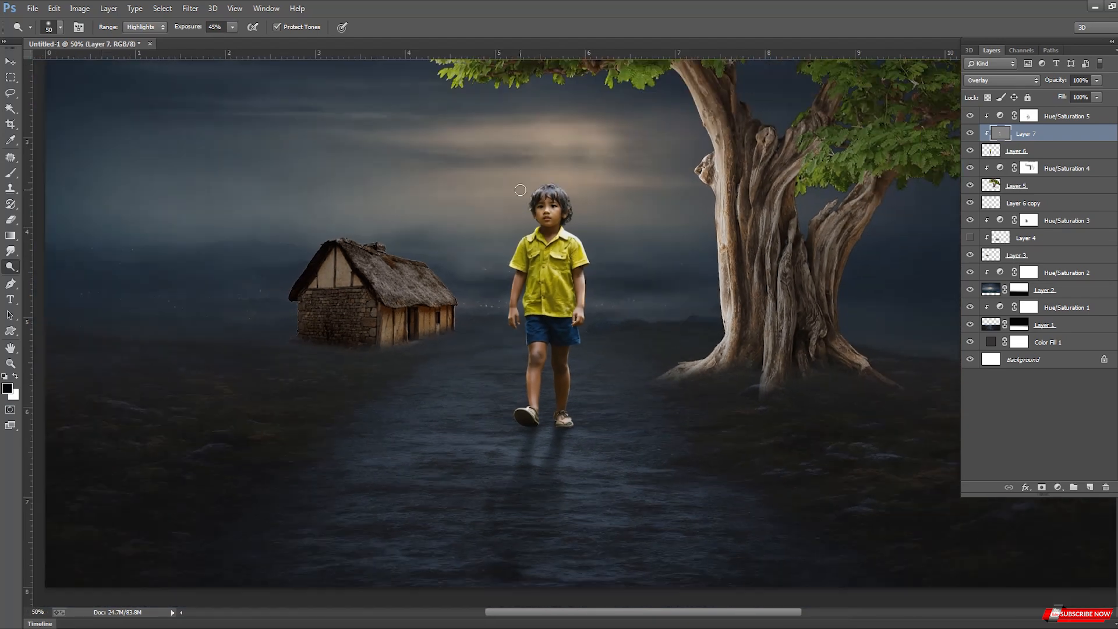
Set the Lightness of the boy's Hue/Saturation 5 adjustment to -23.
double_click(999, 117)
left_click_drag(866, 342, 865, 344)
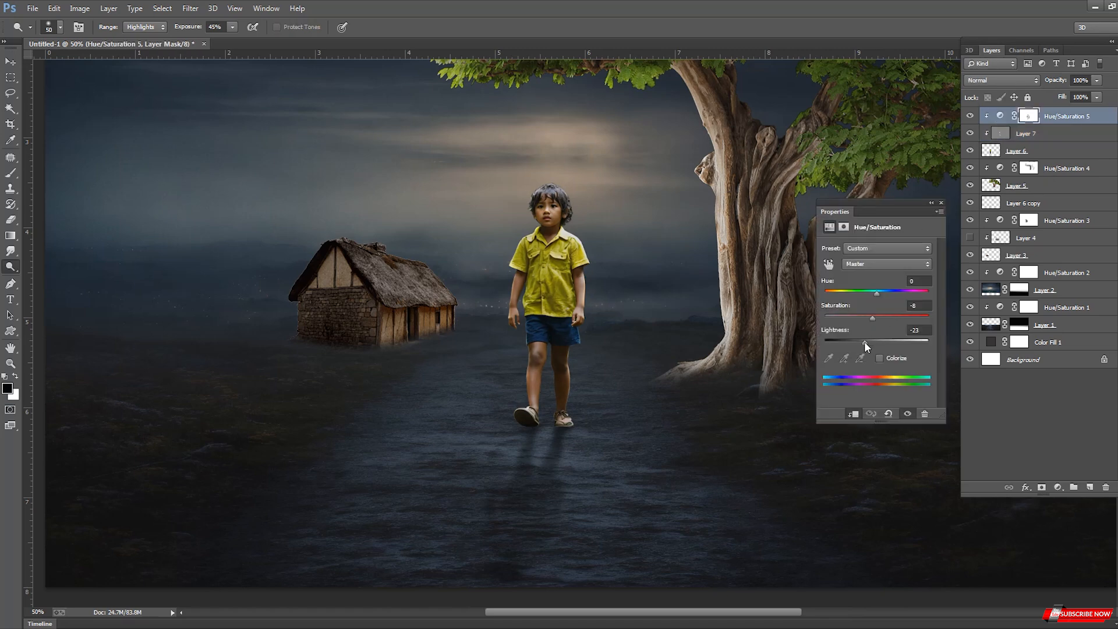
left_click(941, 203)
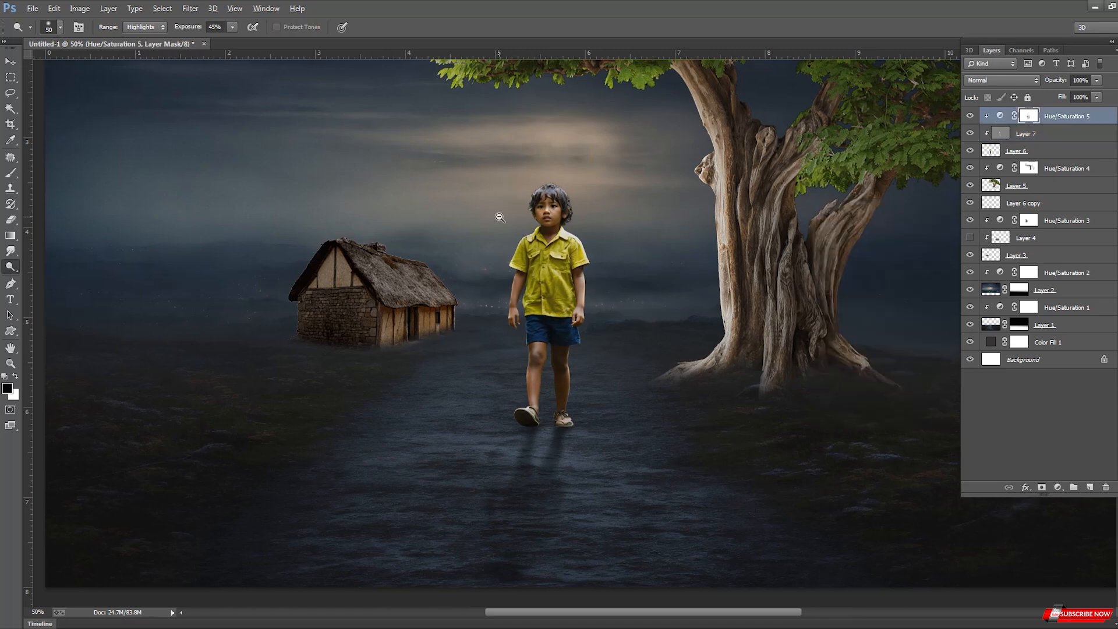
Darken the sky by setting the Lightness of its Hue/Saturation 2 adjustment to -45.
left_click(499, 217, "ctrl+alt")
scroll(518, 296, "up", 2)
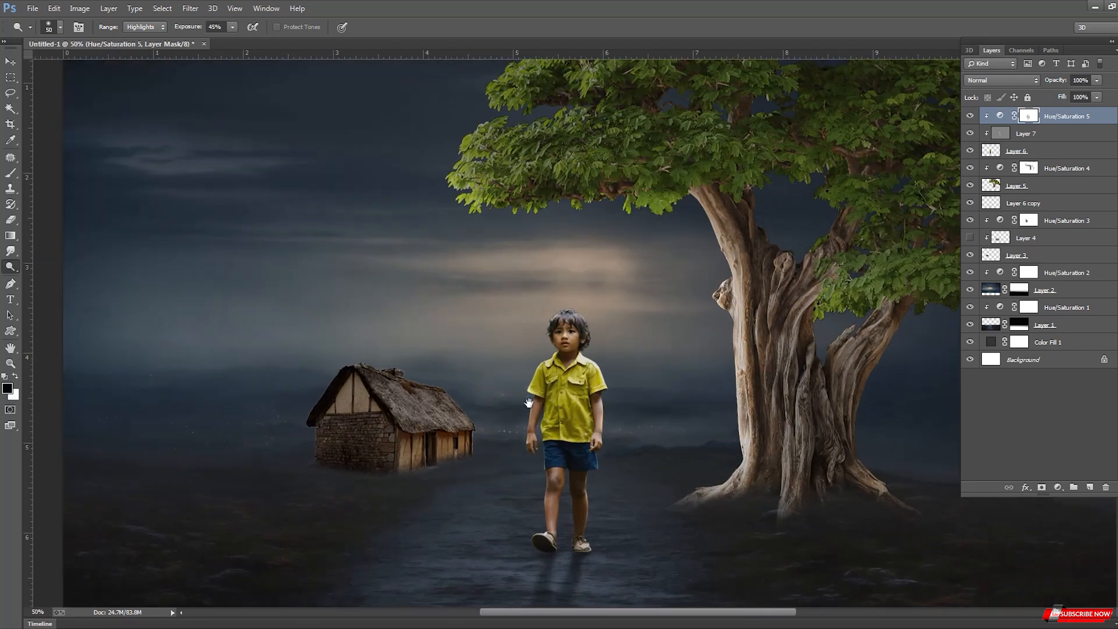
scroll(538, 305, "down", 2)
scroll(537, 305, "up", 1)
scroll(538, 305, "down", 1)
scroll(537, 304, "up", 1)
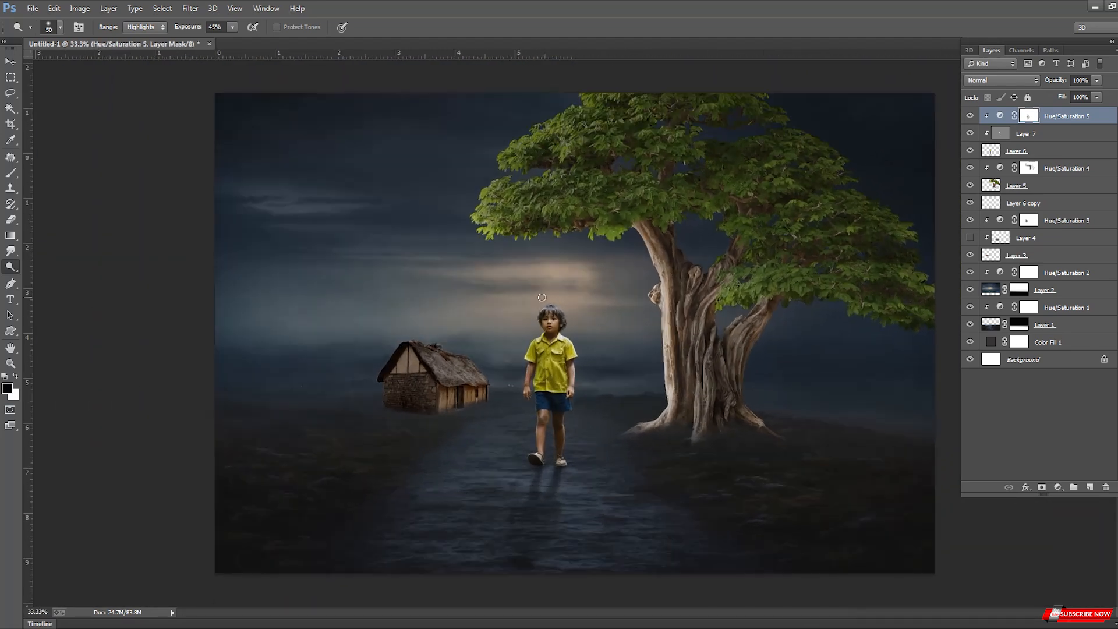
key("v")
left_click(361, 225)
double_click(1001, 273)
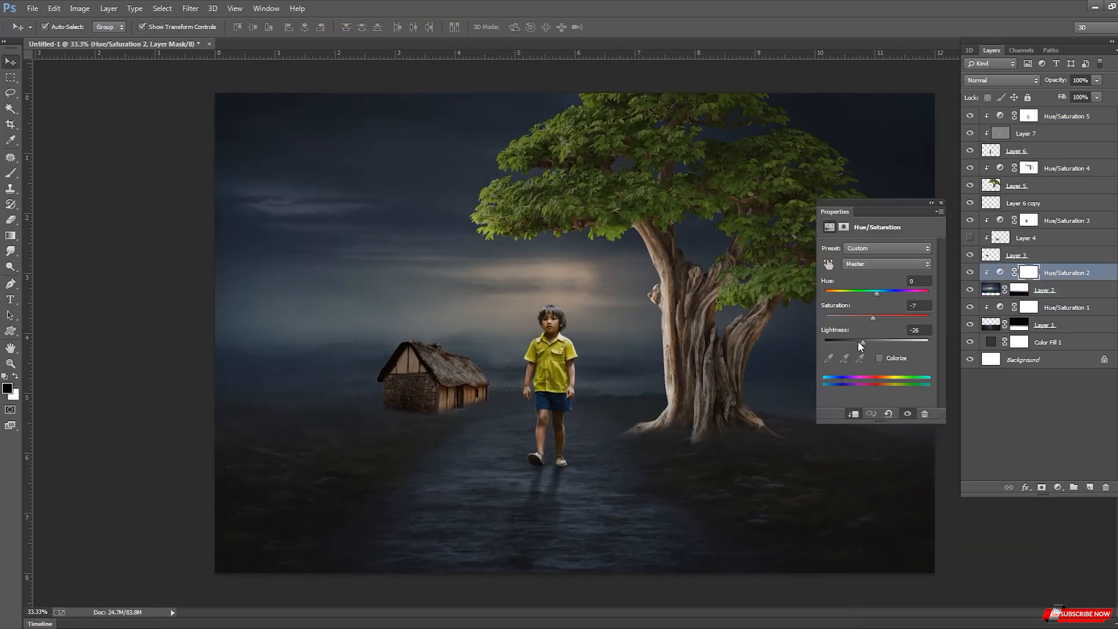
left_click_drag(859, 342, 856, 342)
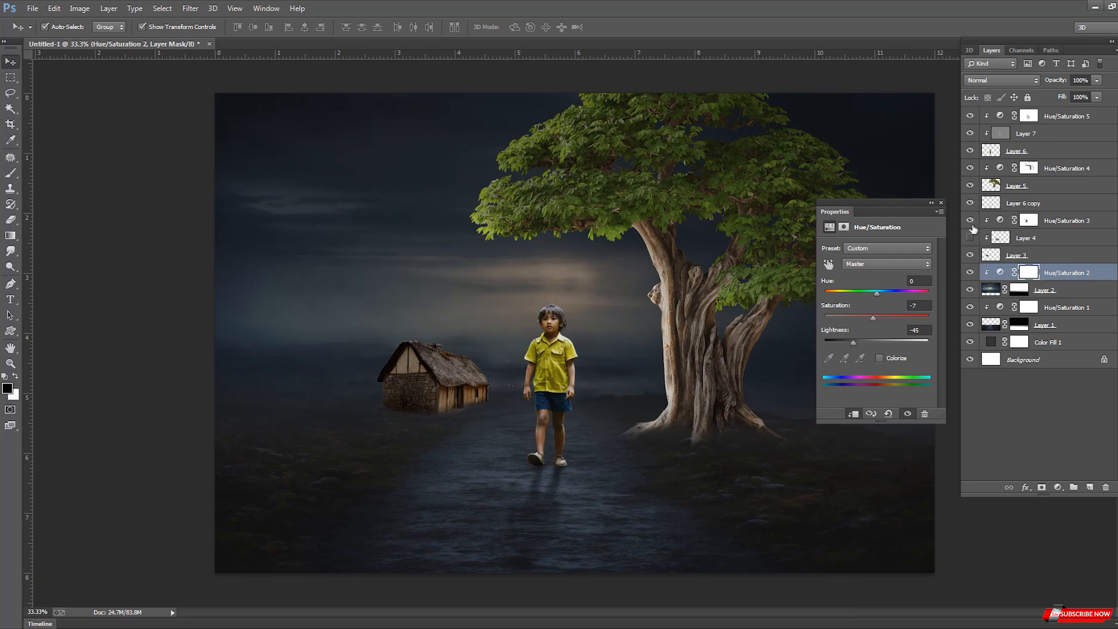
left_click(941, 203)
Paint black at 28% opacity on the tree's Hue/Saturation 4 mask to lift its foliage and branches.
left_click(686, 269)
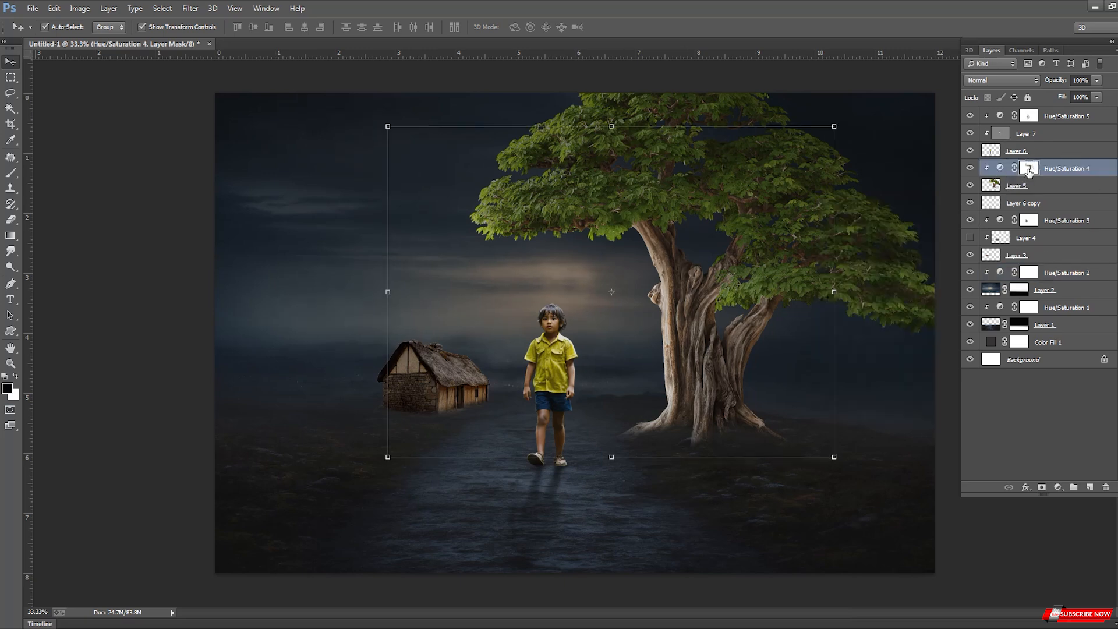
key("b")
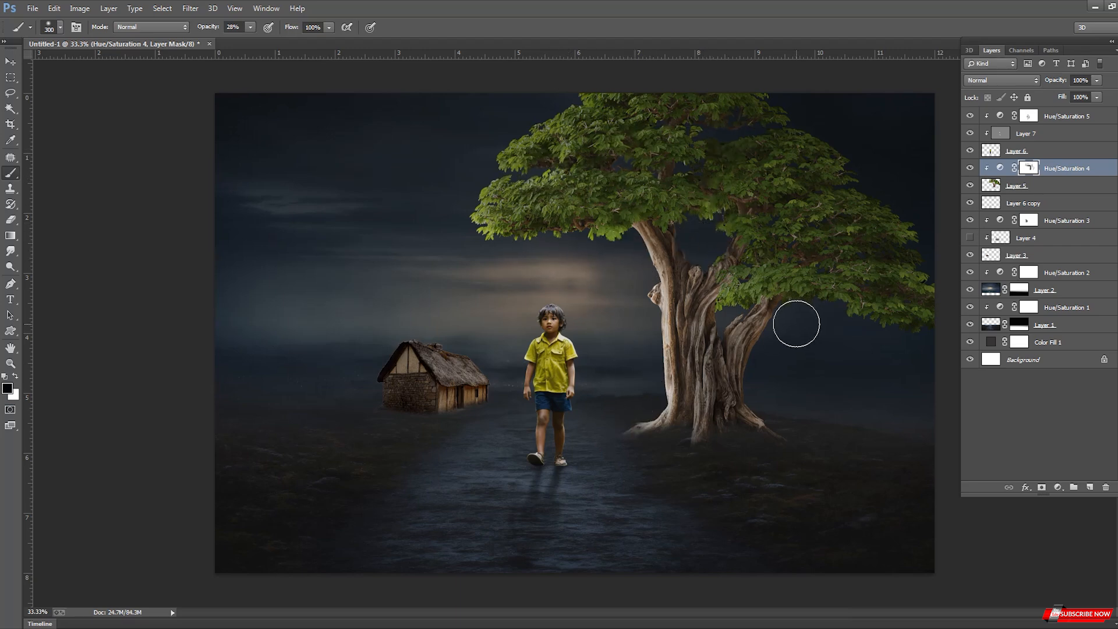
left_click(672, 259, "alt")
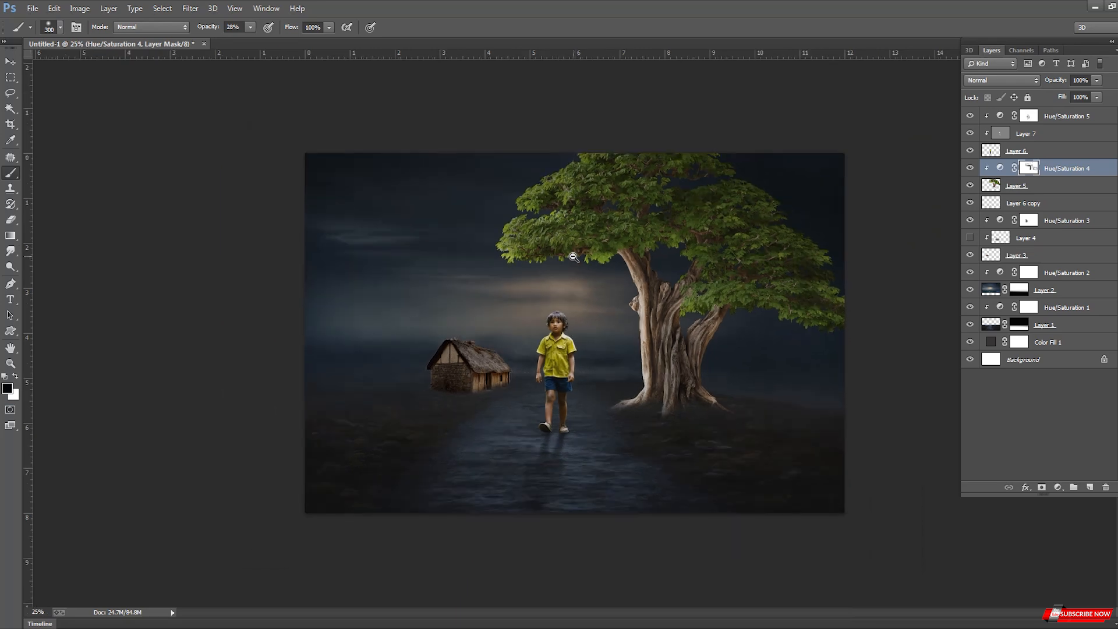
left_click(673, 259, "alt")
left_click(673, 259, "ctrl")
left_click(673, 260, "ctrl")
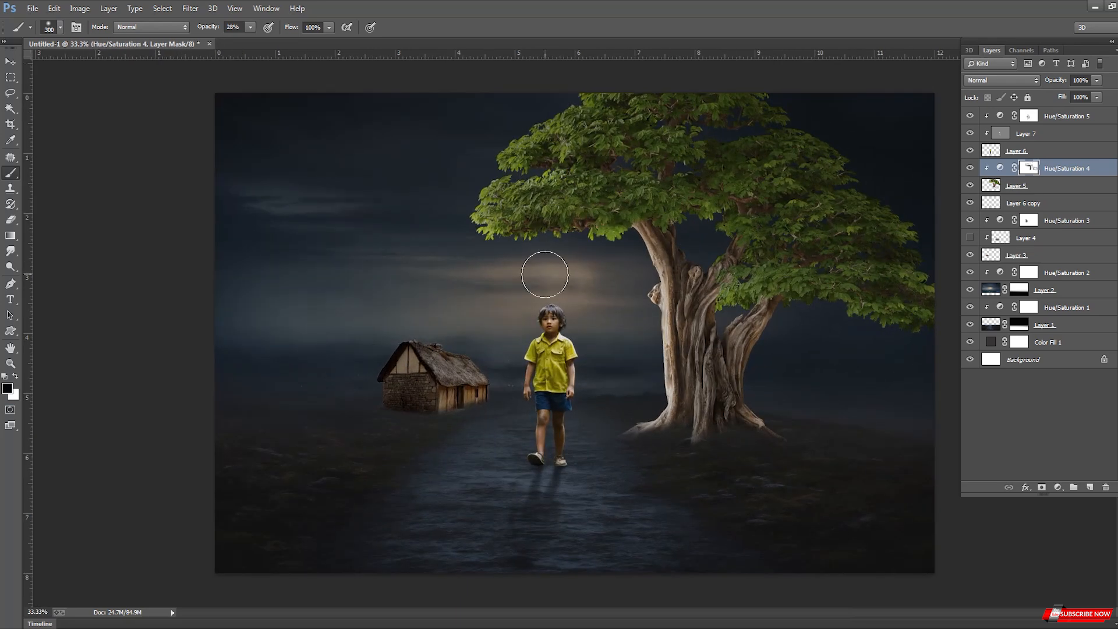
Add a new layer clipped to the boy's Layer 6 and turn Layer 4's visibility back on.
left_click(1049, 151)
left_click(1091, 488)
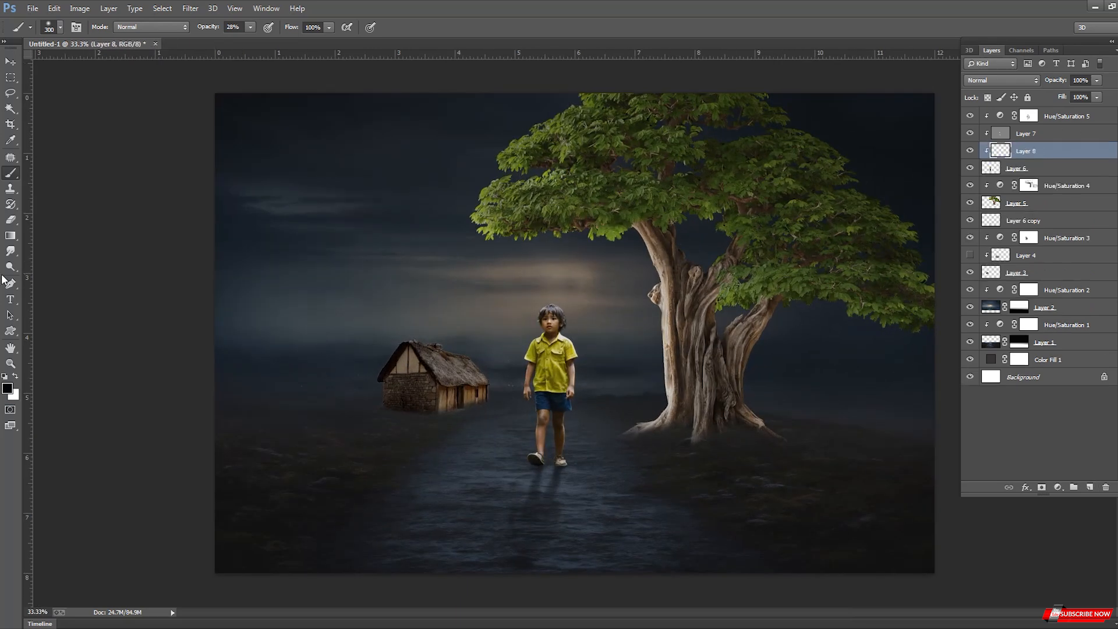
left_click(969, 256)
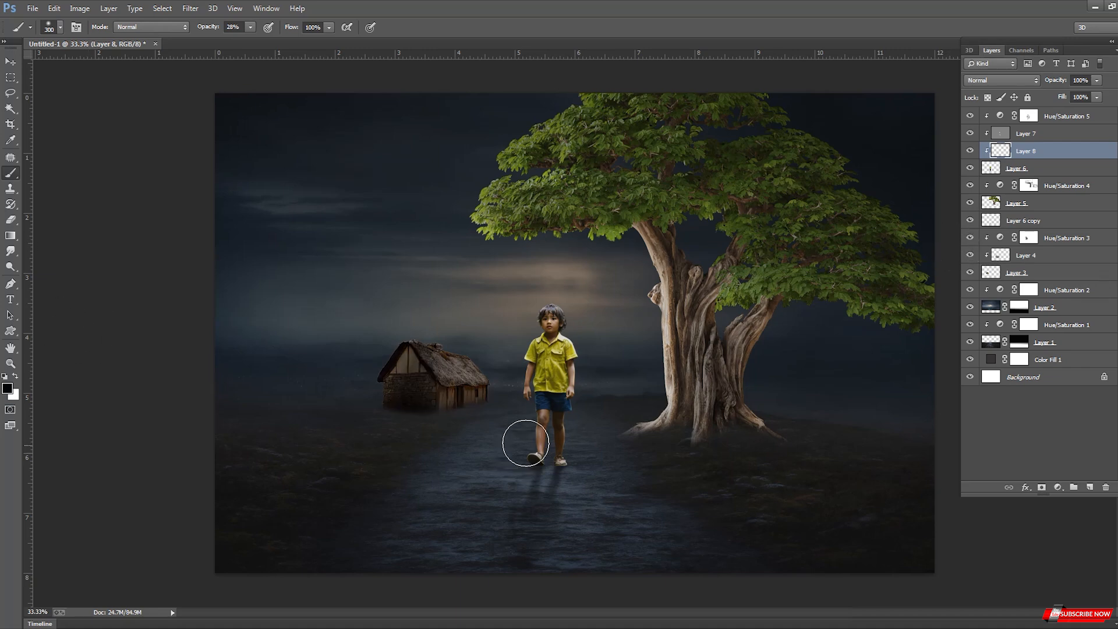
Shade the boy's body and legs on Layer 8 with a soft 300-pixel black brush at 13% opacity.
left_click(526, 443)
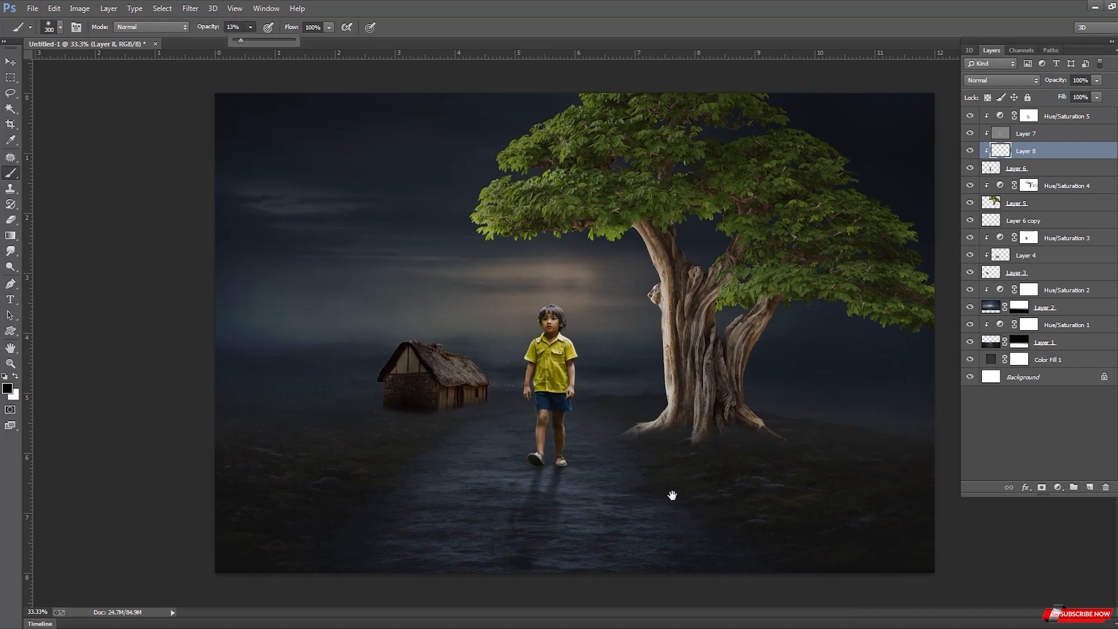
key("ctrl+plus")
left_click_drag(672, 495, 630, 441)
left_click_drag(492, 394, 467, 575)
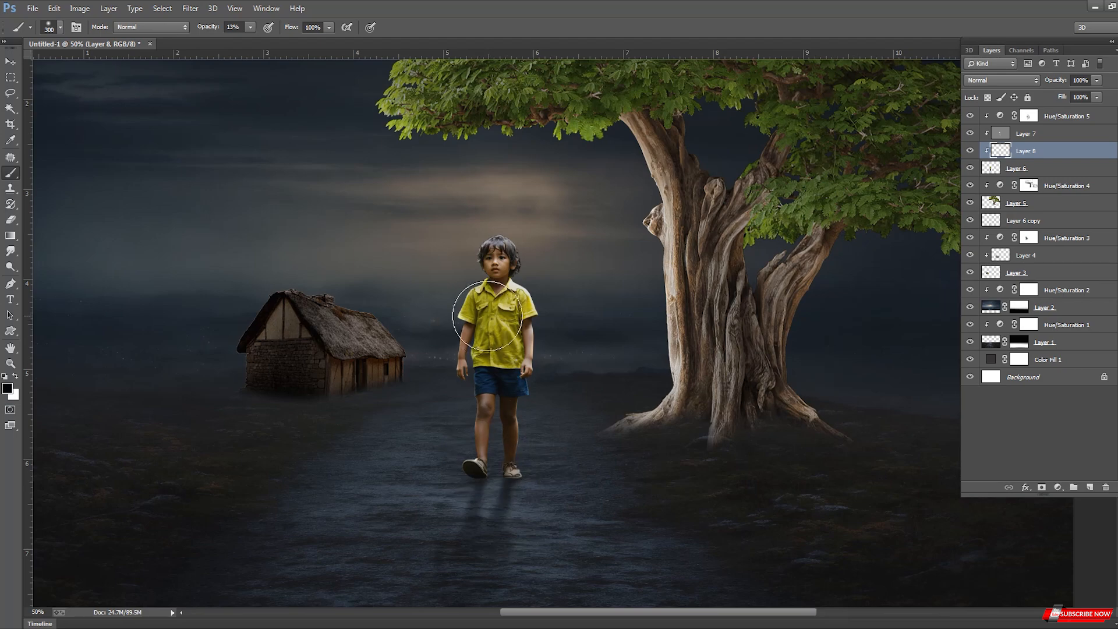
left_click_drag(487, 317, 488, 414)
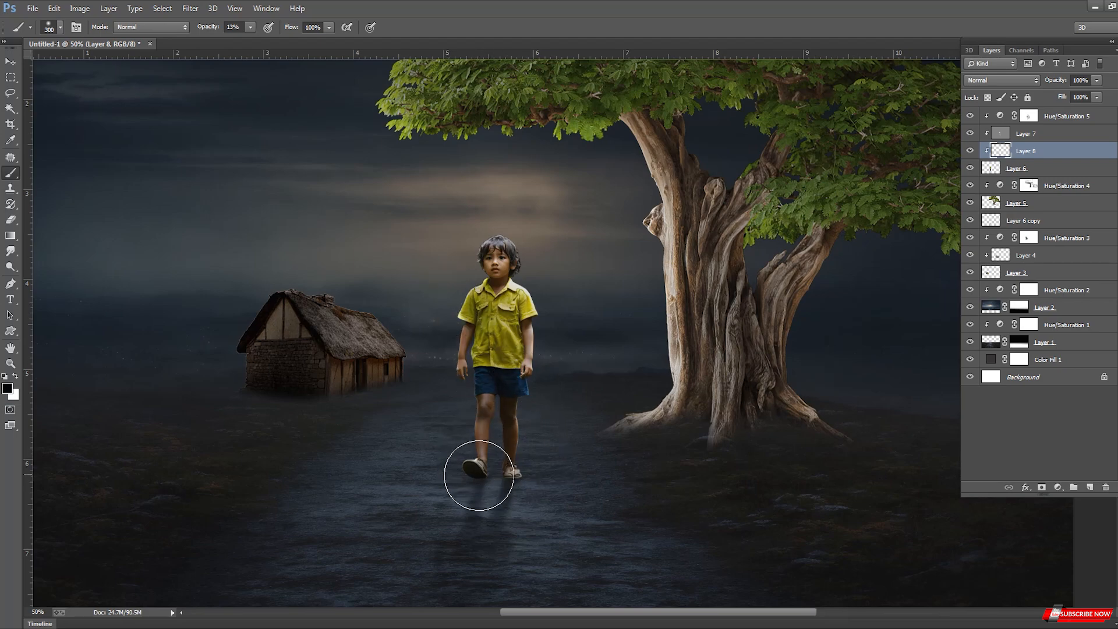
key("ctrl+minus")
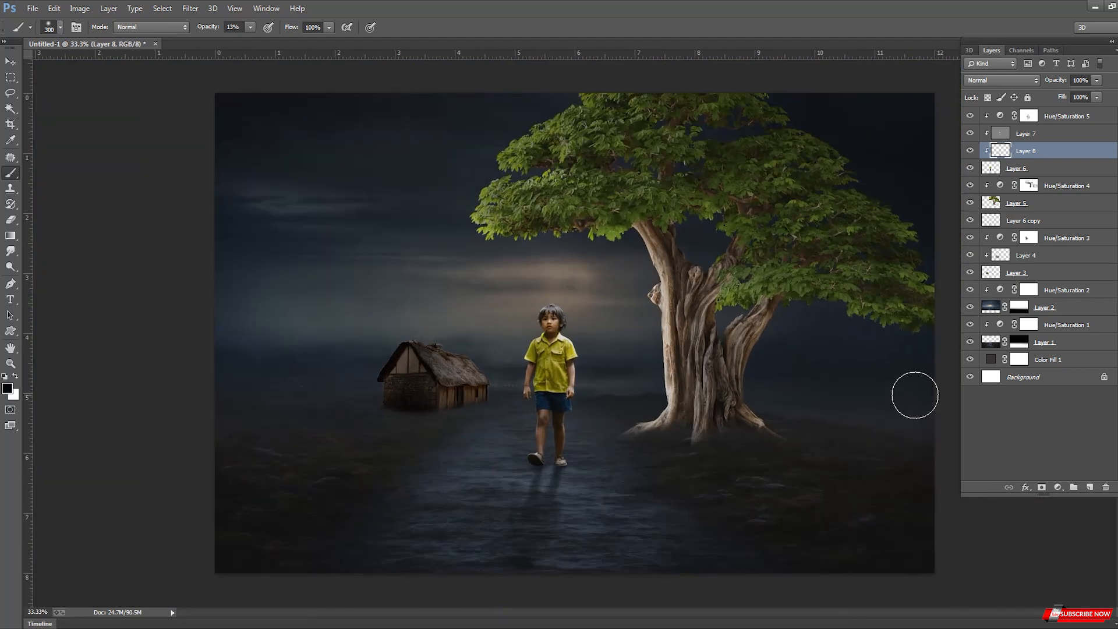
Open the Single-Flying-Bird-PNG image, copy the macaw into the composite above Hue/Saturation 5, and close the source file.
left_click(627, 440, "alt")
left_click(630, 302, "ctrl")
key("v")
right_click(450, 274)
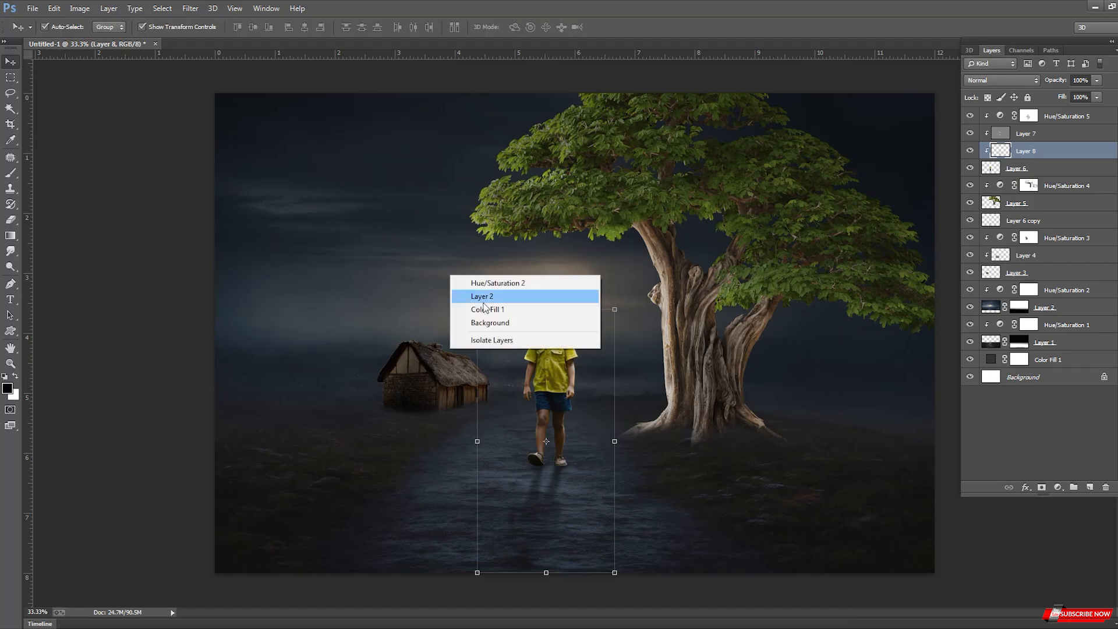
left_click(483, 323)
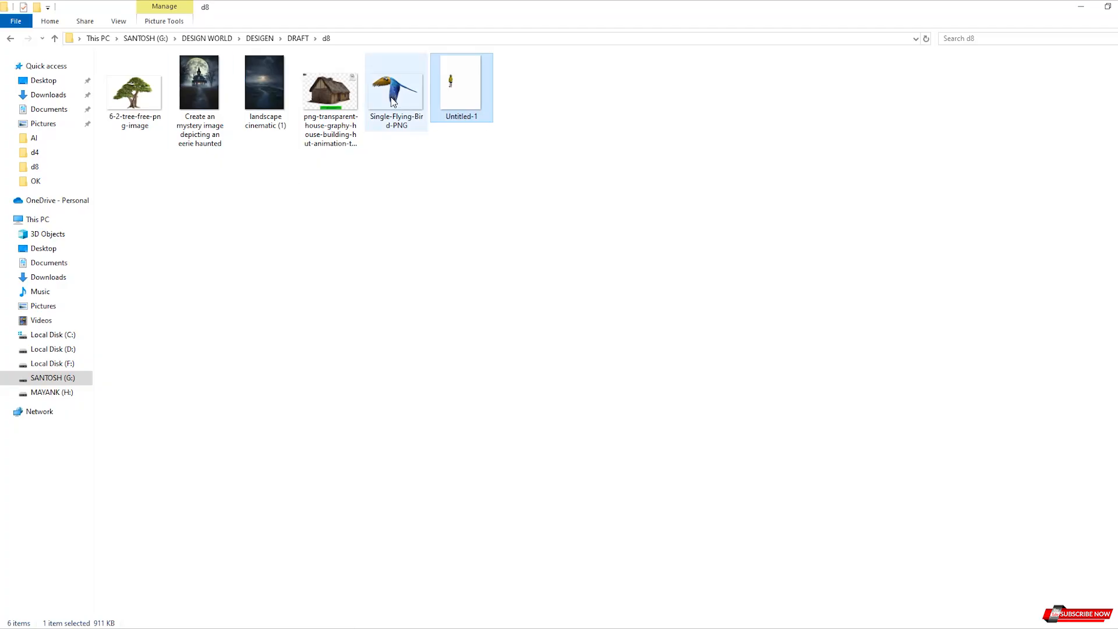
left_click_drag(399, 114, 408, 23)
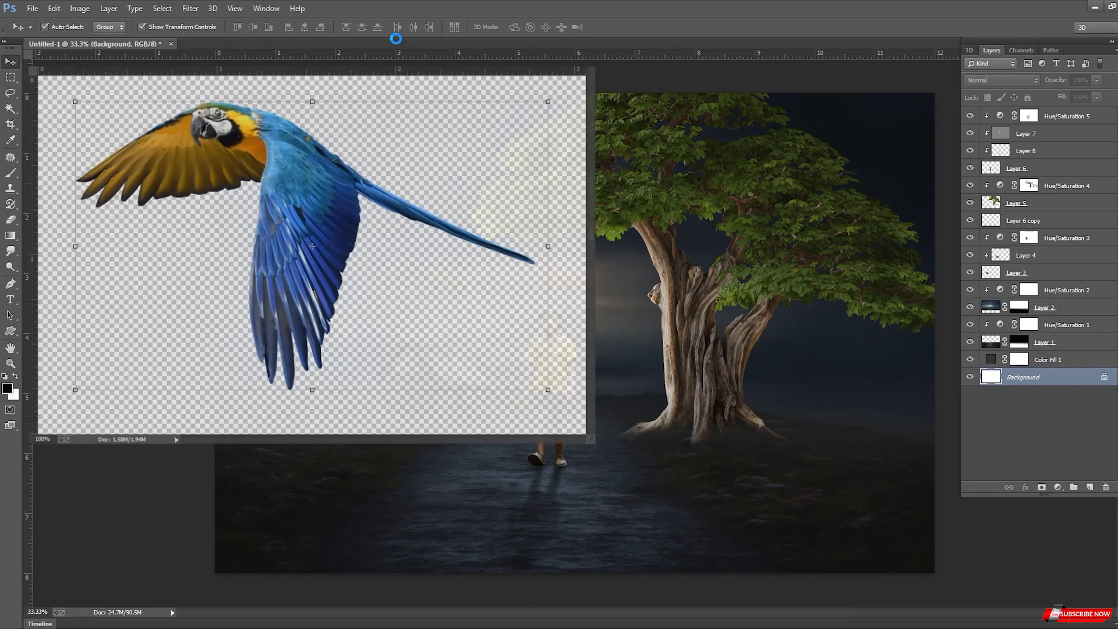
left_click_drag(332, 132, 362, 192)
left_click(751, 142)
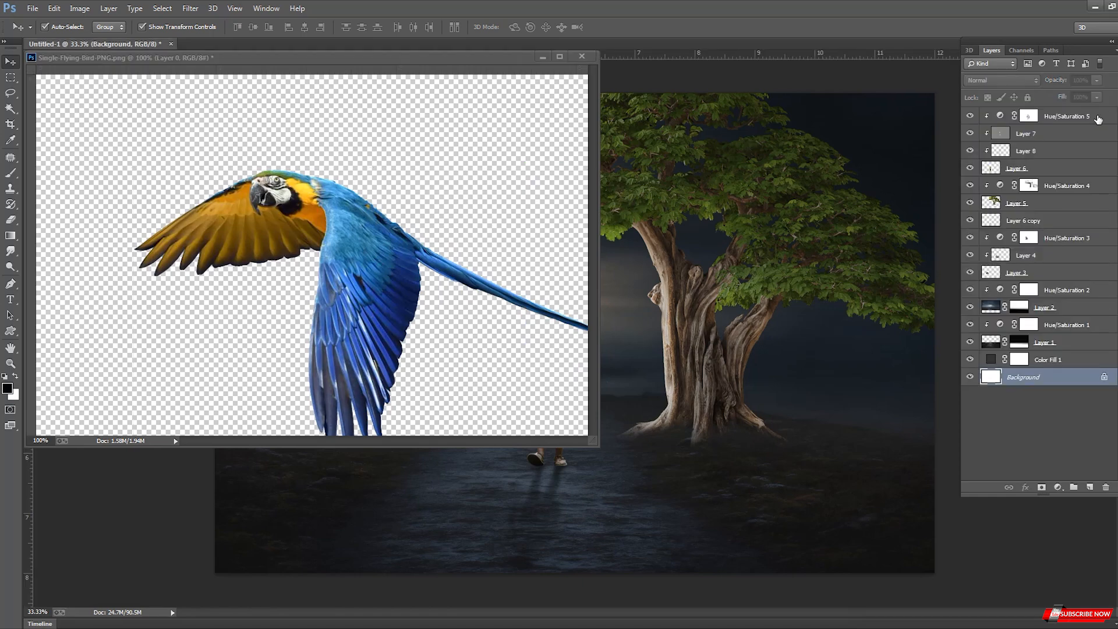
left_click_drag(559, 365, 827, 527)
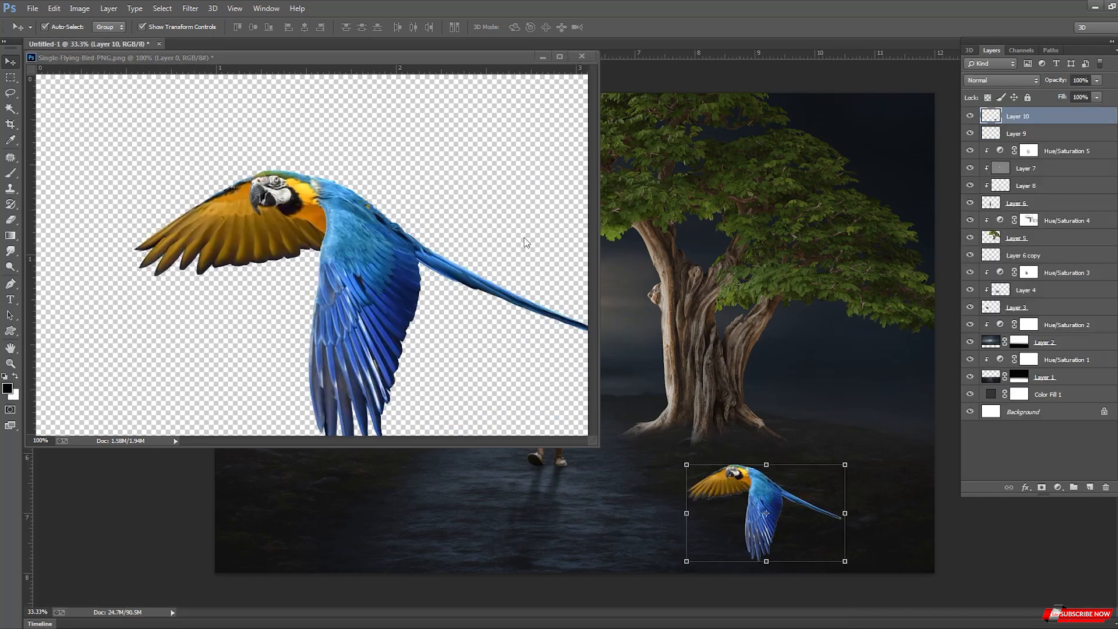
left_click(582, 56)
left_click(586, 242)
Move the macaw into the sky between the house and the tree's canopy, flip it horizontally and scale it down.
left_click_drag(743, 478, 385, 185)
right_click(444, 184)
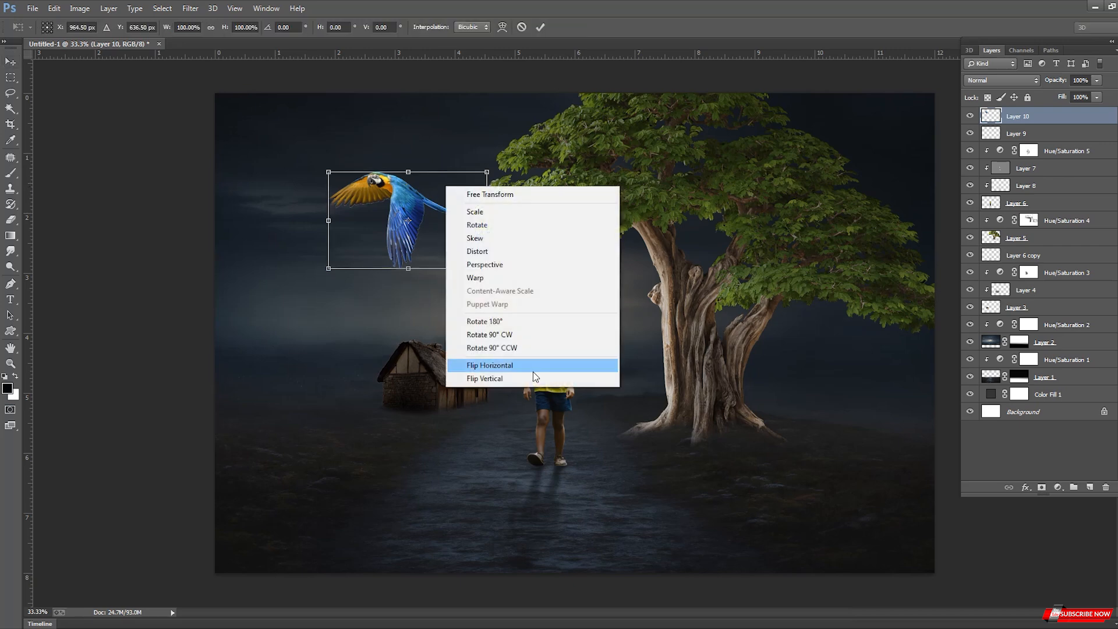
left_click(516, 364)
left_click_drag(487, 172, 431, 187)
key("Return")
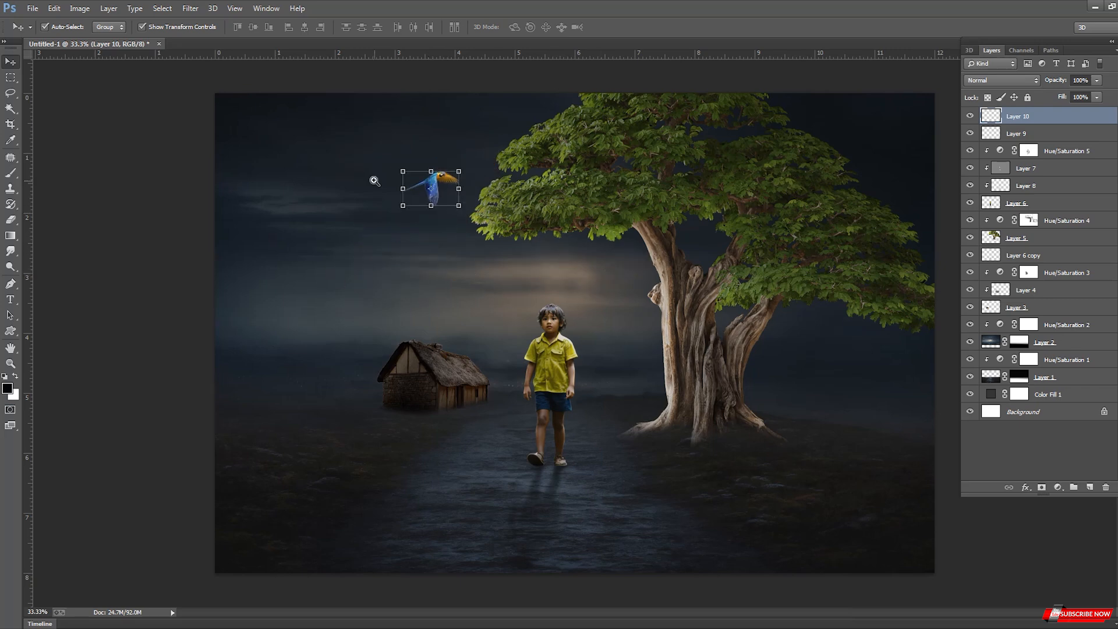
Add a Hue/Saturation adjustment clipped to the macaw's layer and set its Lightness to -34.
scroll(376, 174, "up", 1)
left_click(1059, 487)
left_click(1048, 344)
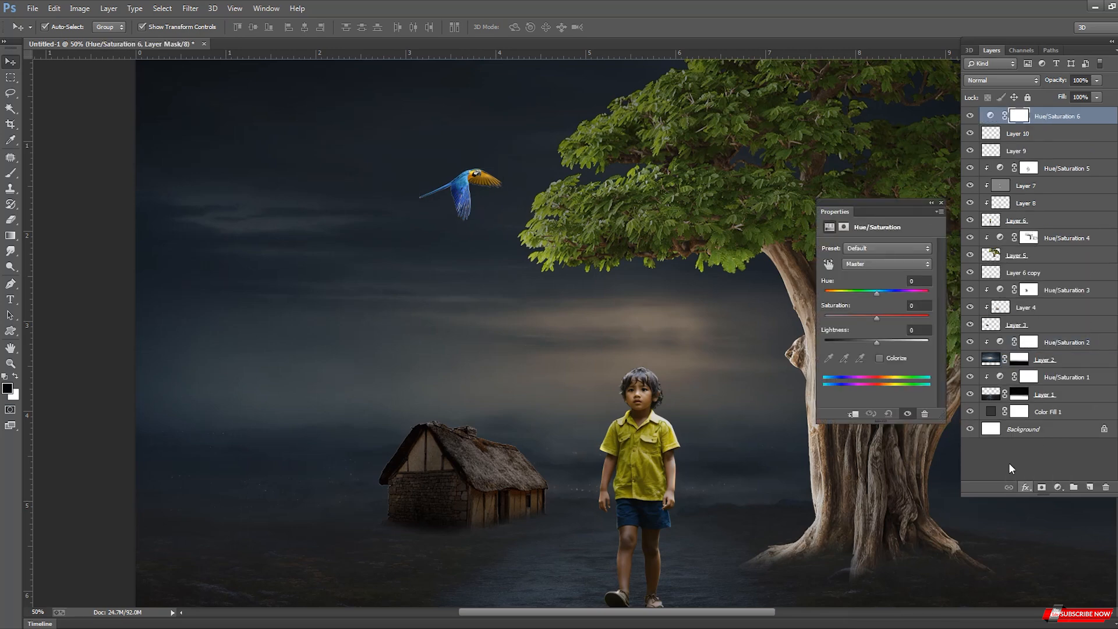
left_click(849, 414)
left_click_drag(876, 343, 858, 343)
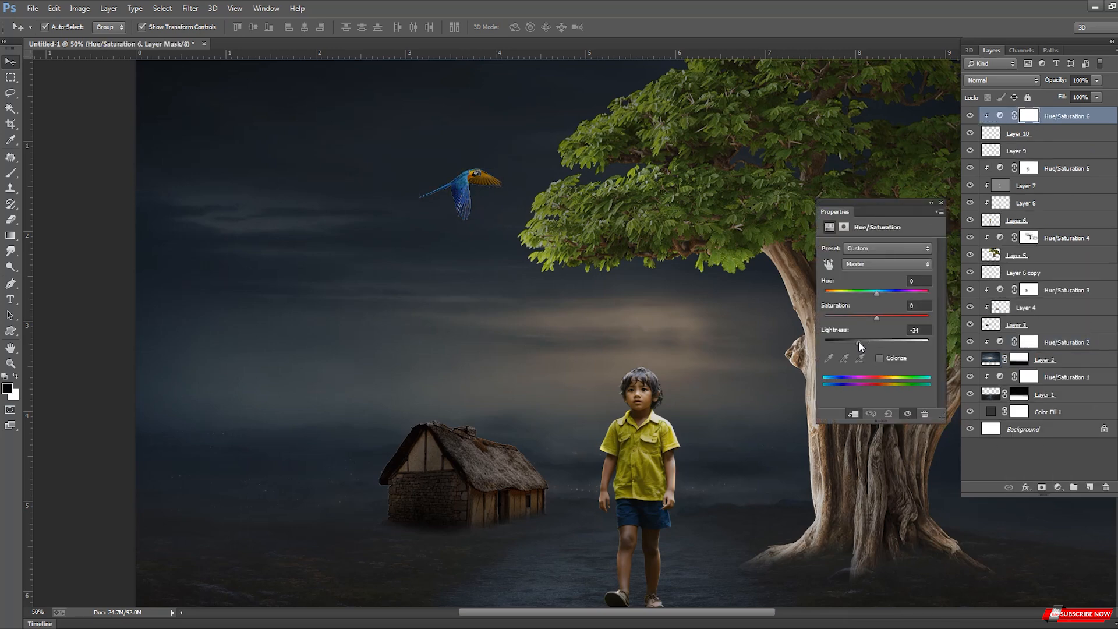
left_click(939, 203)
scroll(578, 262, "down", 2)
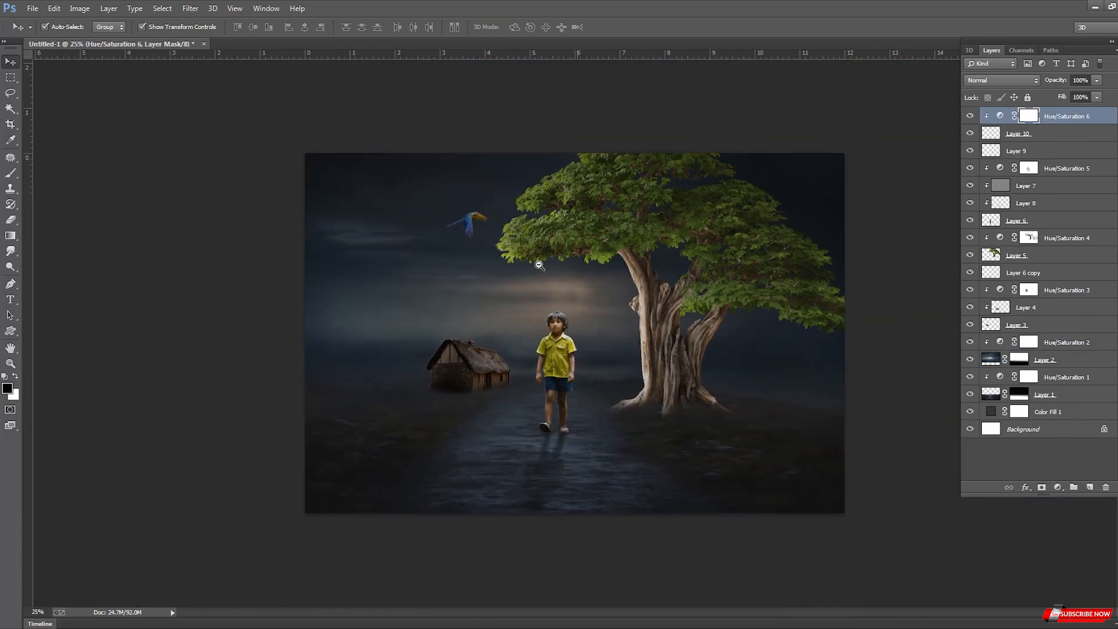
scroll(540, 265, "up", 1)
scroll(662, 328, "down", 1)
right_click(760, 379)
left_click(810, 457)
scroll(809, 457, "up", 1)
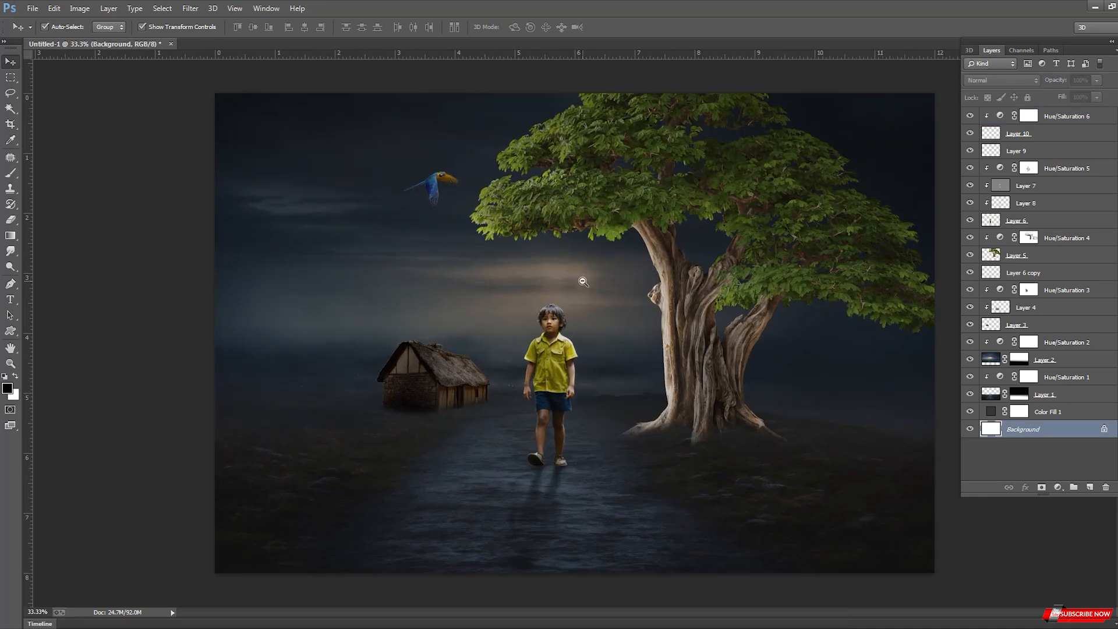
scroll(785, 379, "down", 1)
scroll(619, 280, "up", 1)
scroll(609, 284, "down", 1)
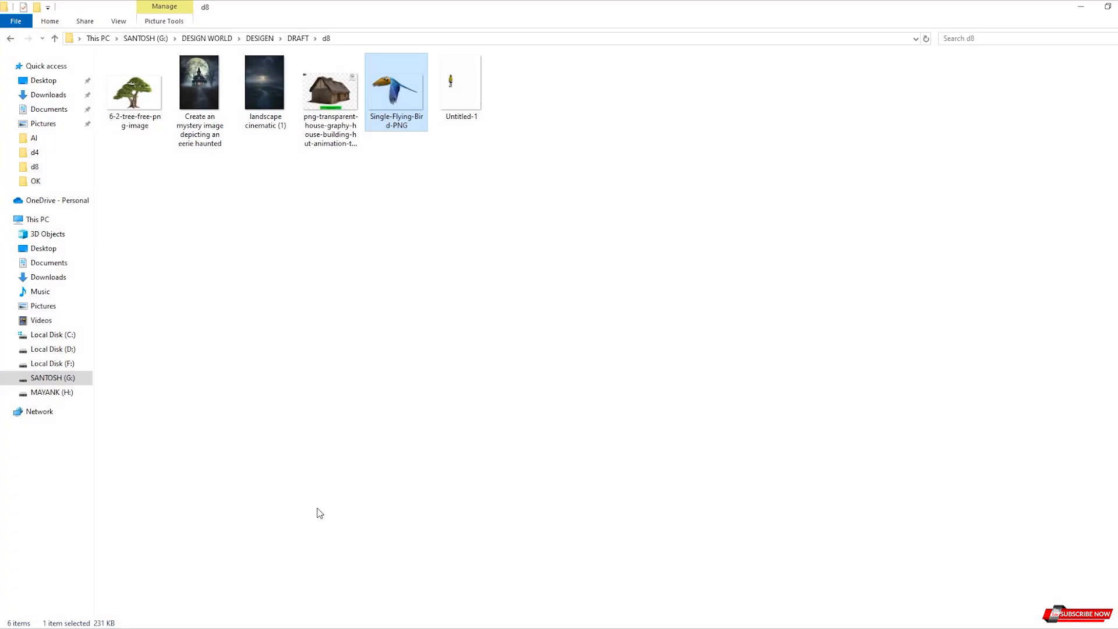
In File Explorer, open the TREE folder inside the my png collection linked on the Desktop.
left_click(43, 81)
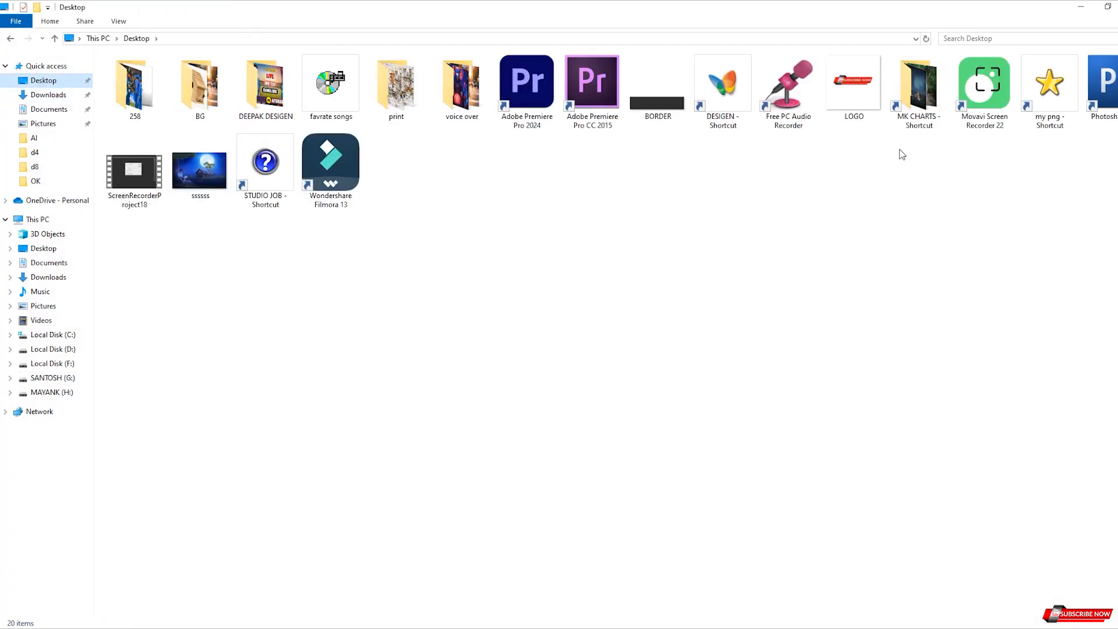
double_click(1053, 90)
left_click(460, 397)
scroll(460, 398, "down", 3)
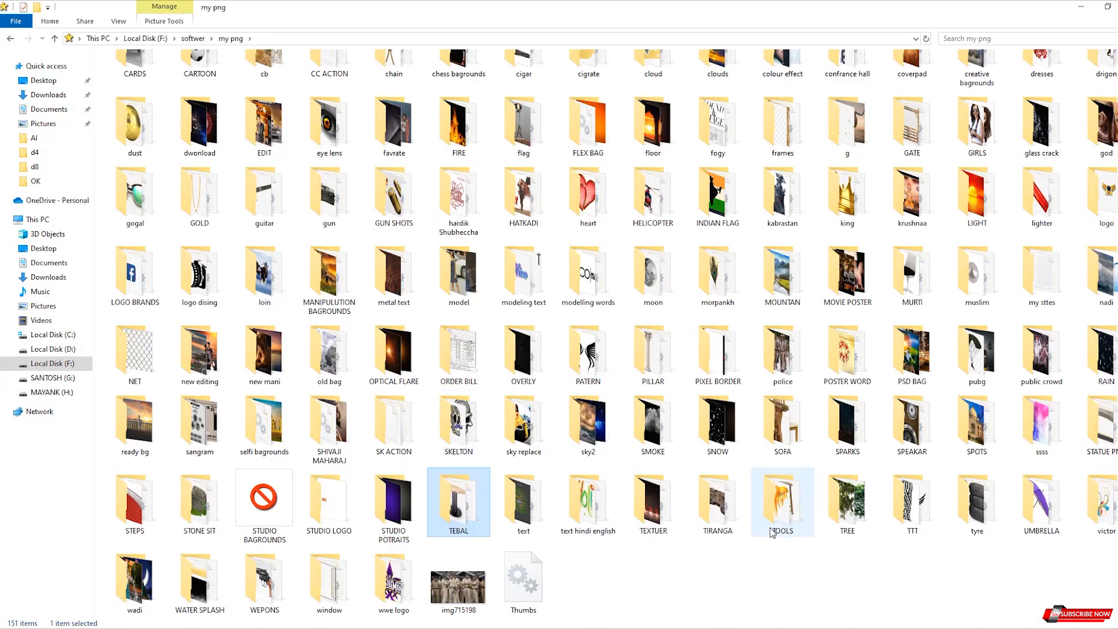
left_click(850, 511)
double_click(850, 511)
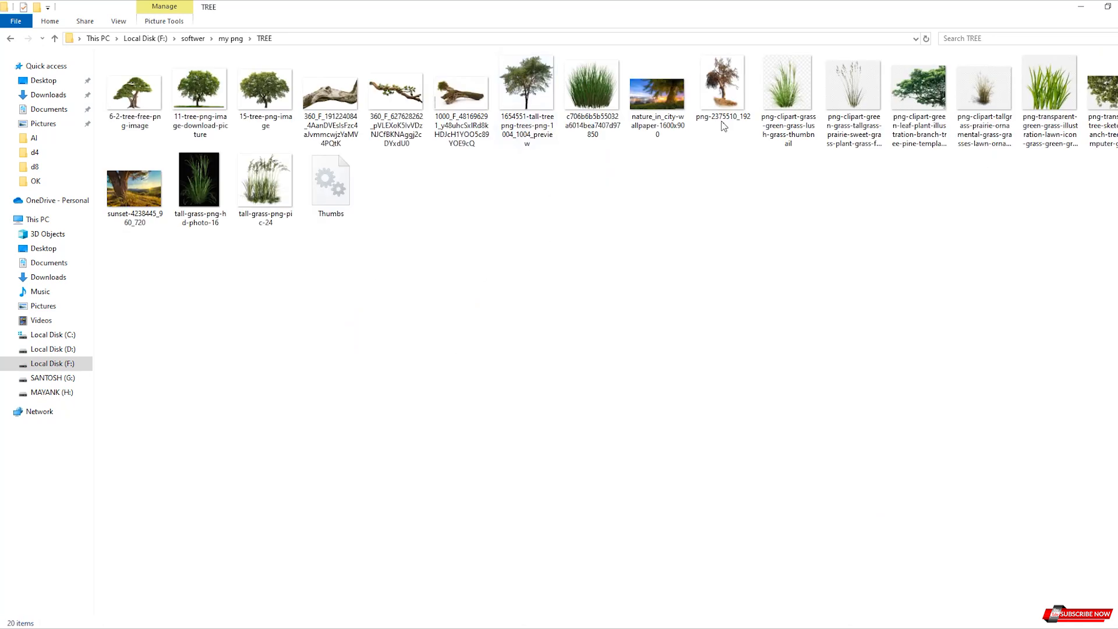
Open the tall-tree PNG, copy the tree into the composite, close its file and raise the new layer up the stack.
left_click_drag(527, 117, 251, 13)
left_click_drag(200, 240, 559, 262)
left_click(431, 57)
left_click_drag(1018, 429, 1018, 142)
Scale the small tree to about 71.5% and place it over the house.
left_click_drag(548, 279, 403, 309)
key("ctrl+plus")
left_click_drag(470, 218, 434, 255)
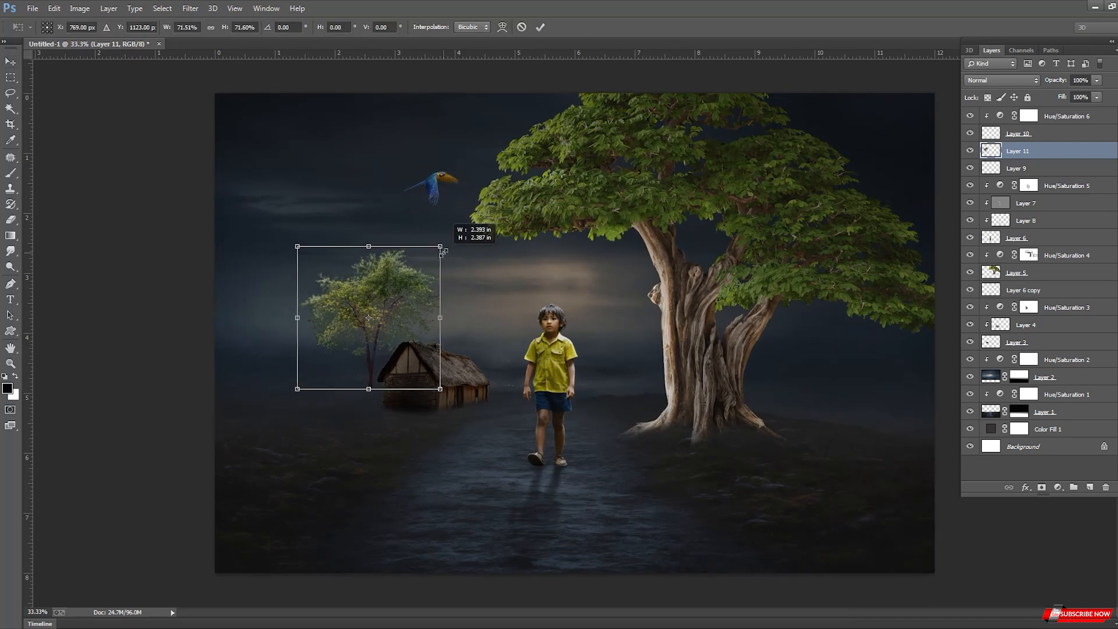
left_click_drag(373, 280, 392, 297)
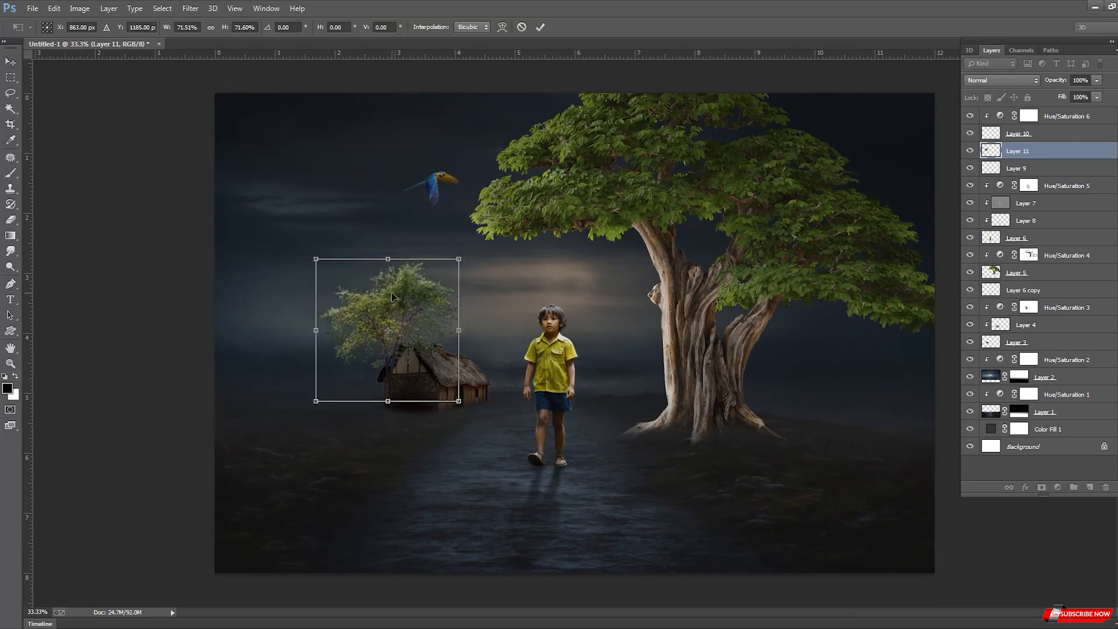
key("Return")
Send the small tree's Layer 11 down the layer stack so it sits behind the house.
key("ctrl+bracketleft")
key("ctrl+bracketleft")
key("ctrl+bracketleft")
key("ctrl+bracketleft")
key("ctrl+bracketleft")
key("ctrl+bracketleft")
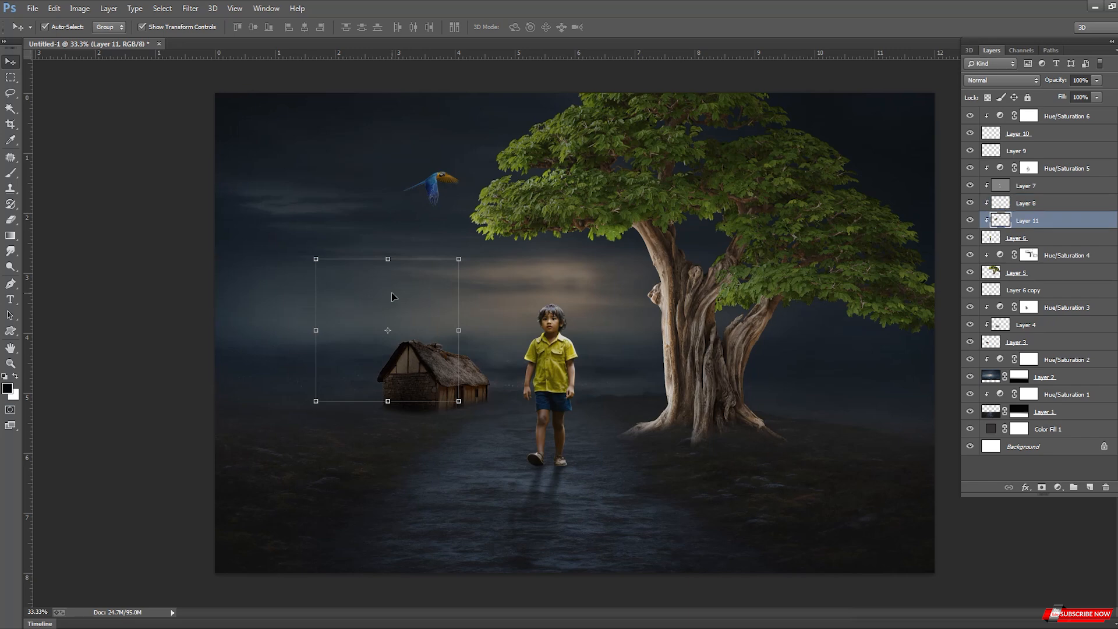
key("ctrl+bracketleft")
key("ctrl+bracketleft")
key("ctrl+bracketleft")
key("ctrl+bracketleft")
key("ctrl+bracketleft")
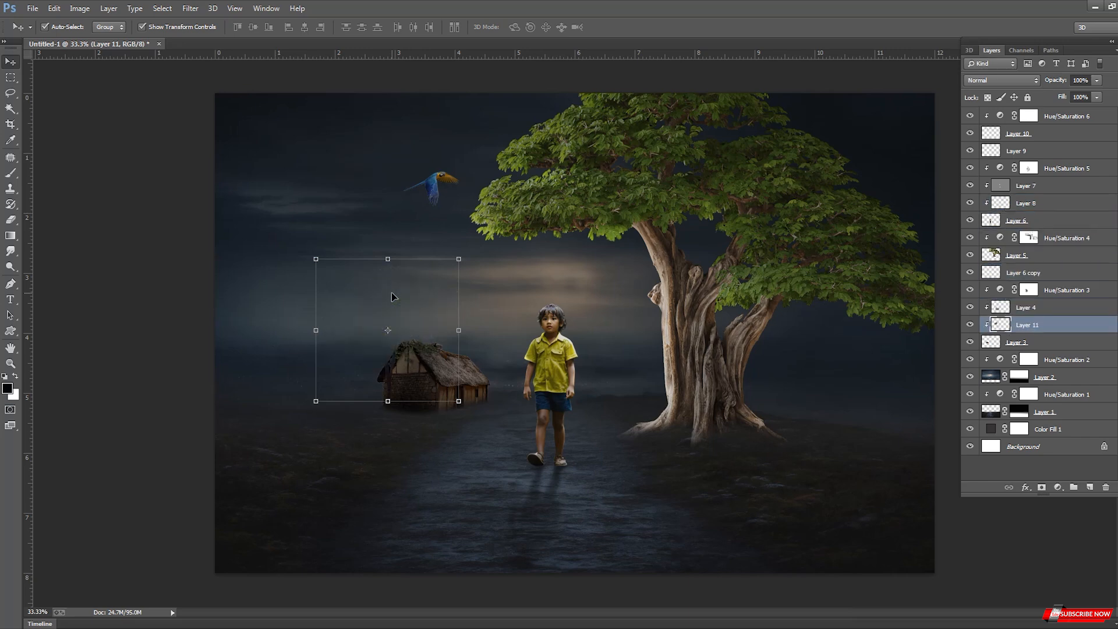
left_click_drag(459, 258, 403, 289)
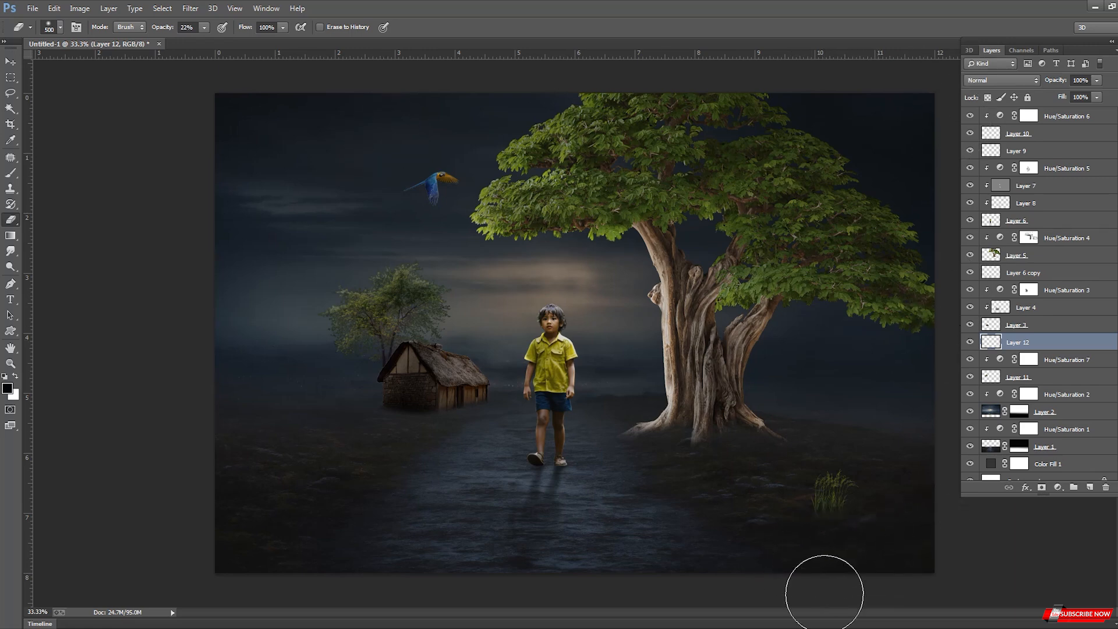
Add a Hue/Saturation adjustment clipped to the grass tuft's Layer 12 and set its Lightness to -20.
left_click(1058, 487)
left_click(1039, 346)
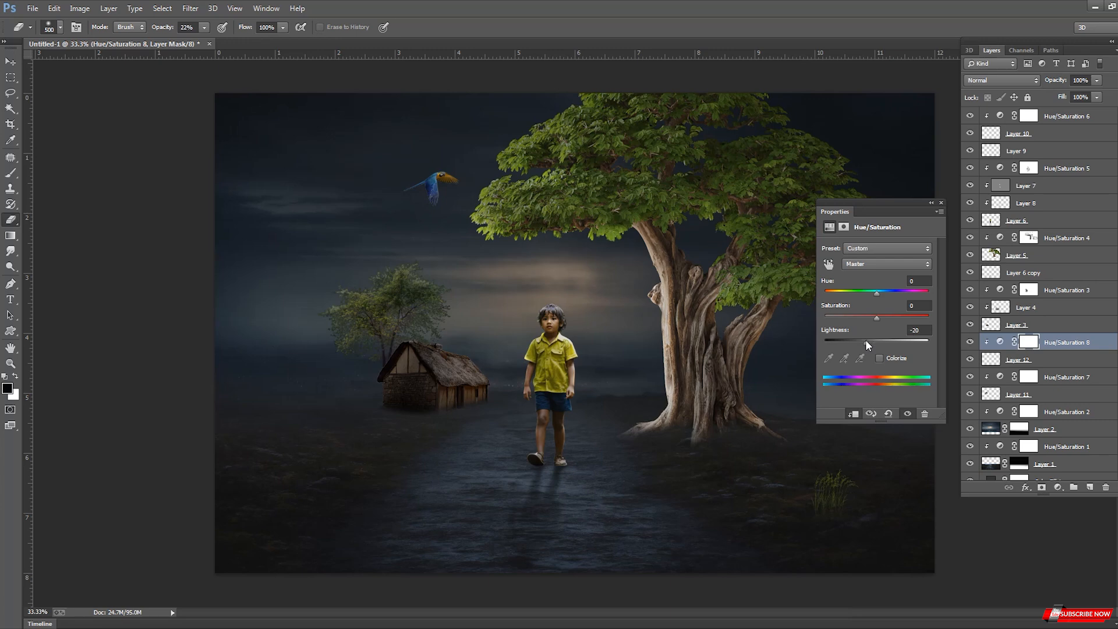
left_click(941, 203)
key("ctrl+minus")
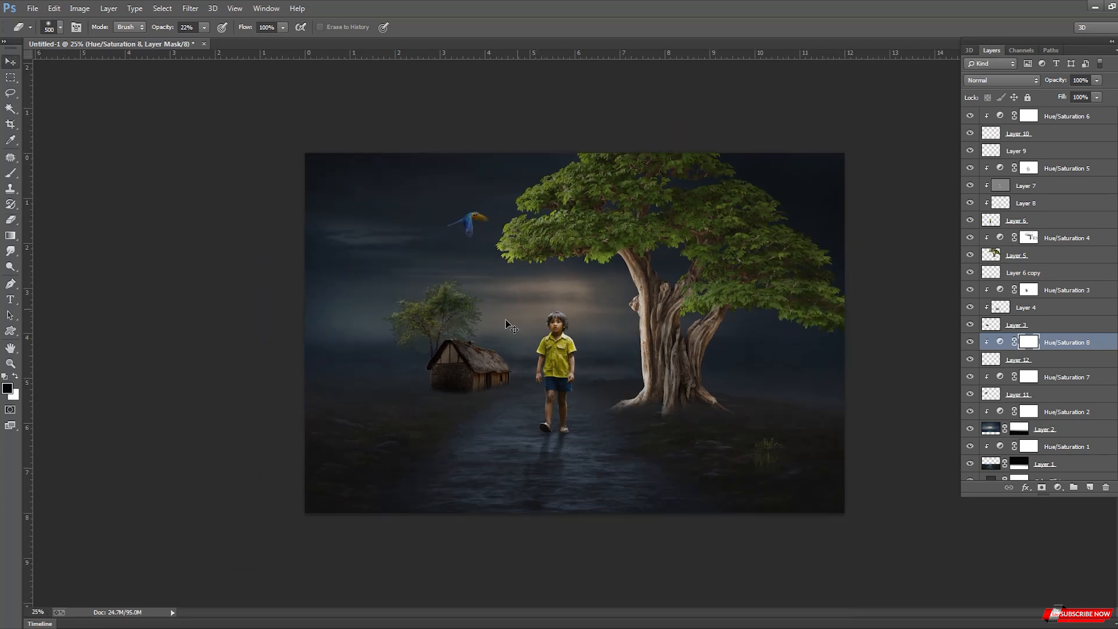
key("v")
right_click(412, 314)
left_click(461, 374)
right_click(480, 402)
left_click(512, 481)
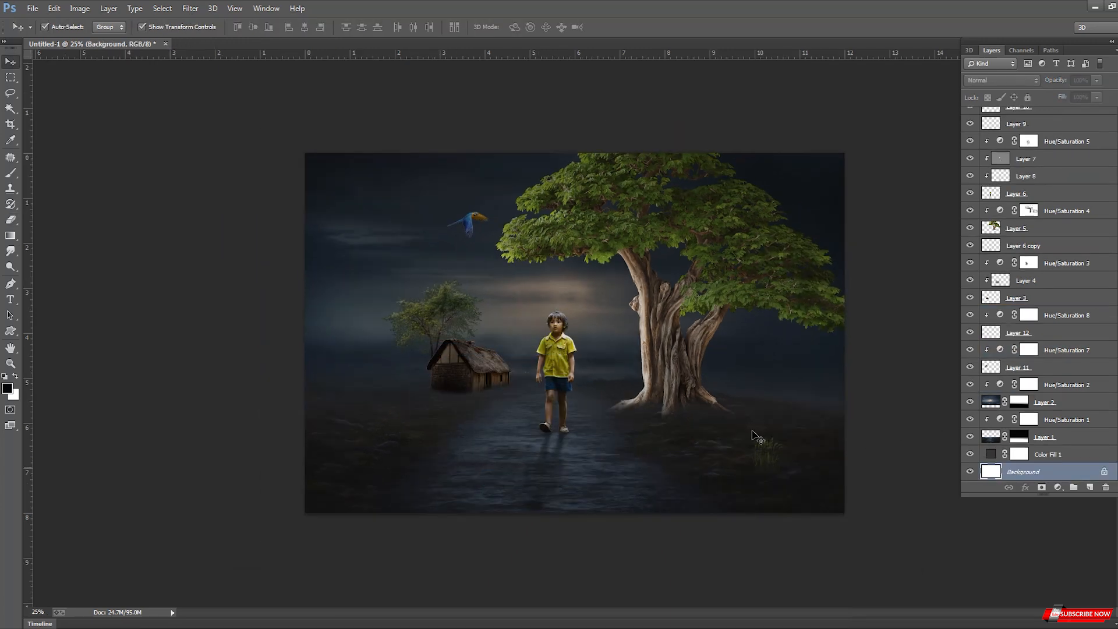
Open the lush green grass clipart from the TREE folder to inspect it, and close it without using it.
left_click(1096, 6)
left_click_drag(786, 85, 152, 212)
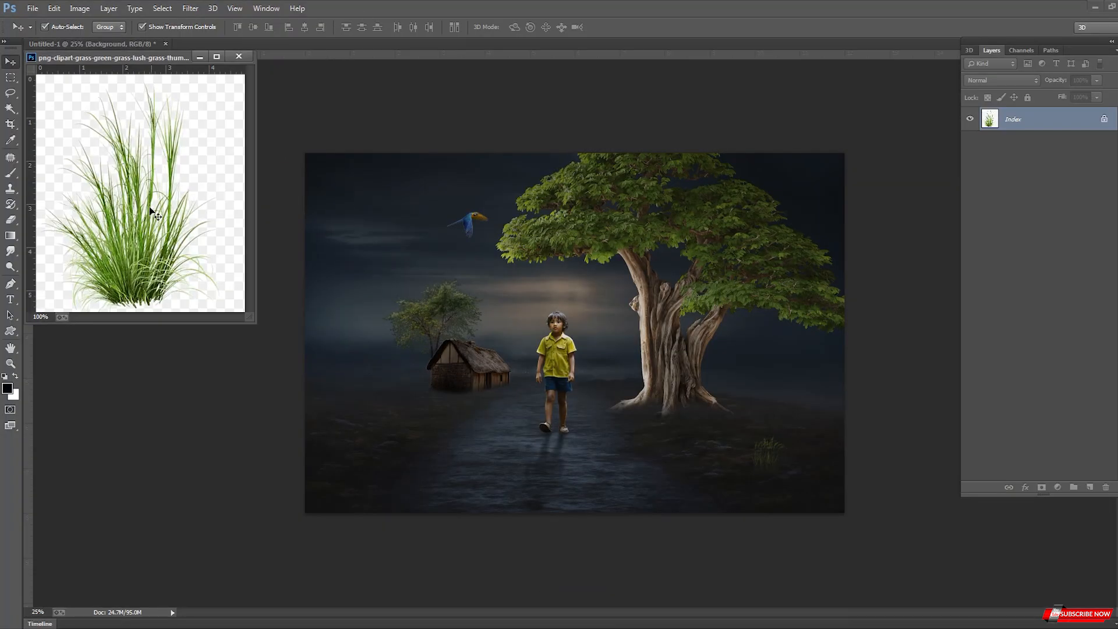
left_click(239, 56)
Browse the grass images in the TREE folder, inspect the green tallgrass prairie clipart at full size, and close it.
left_click(1096, 6)
left_click(1055, 95)
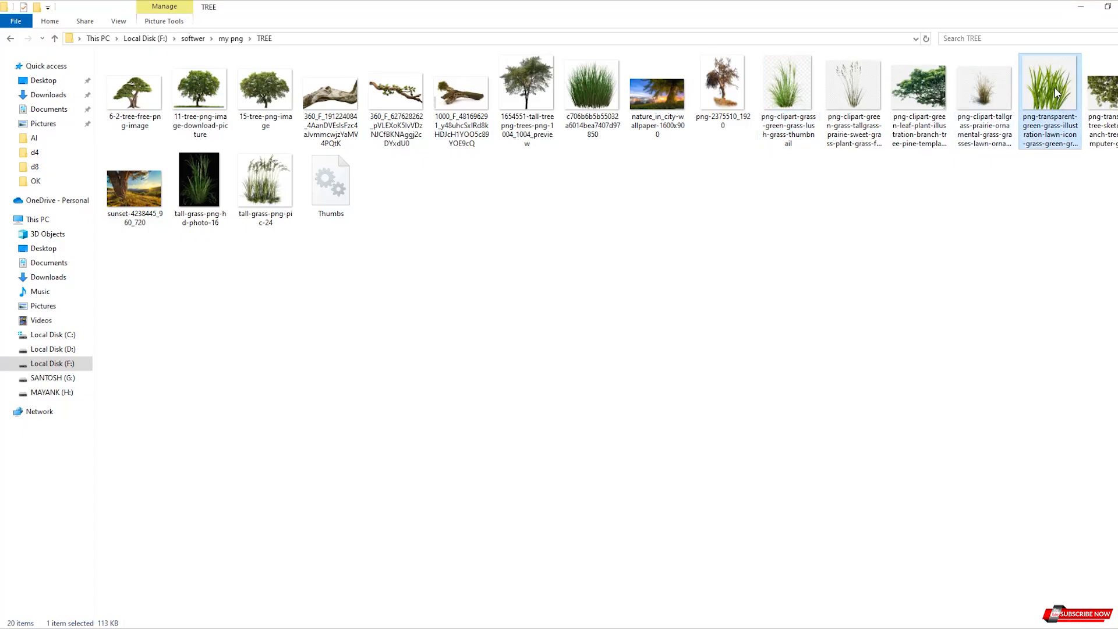
left_click(786, 87)
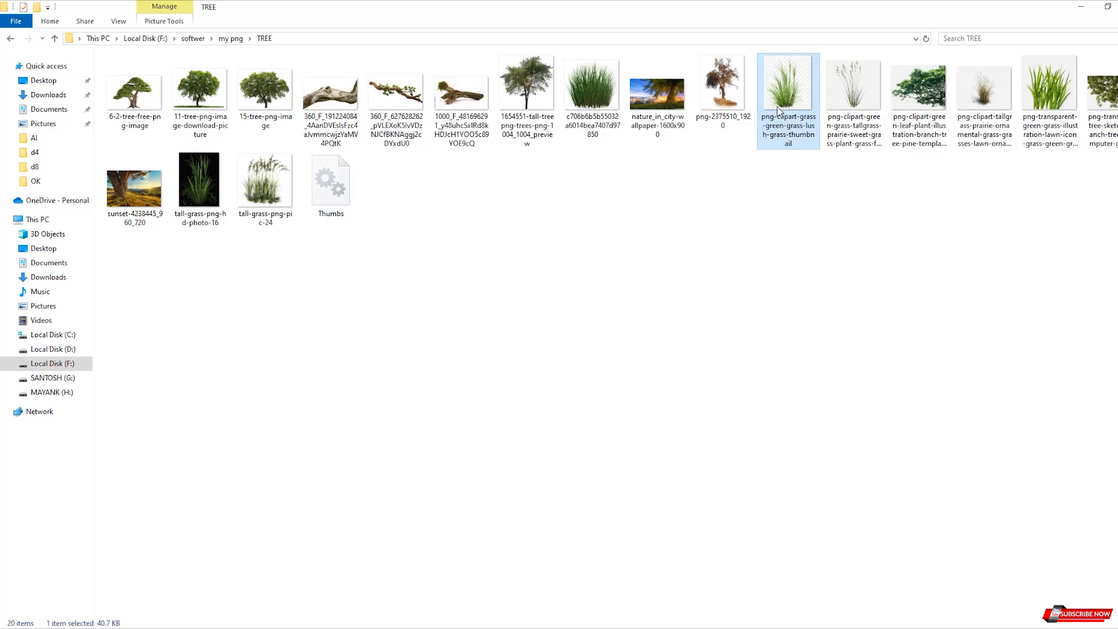
left_click_drag(786, 88, 133, 162)
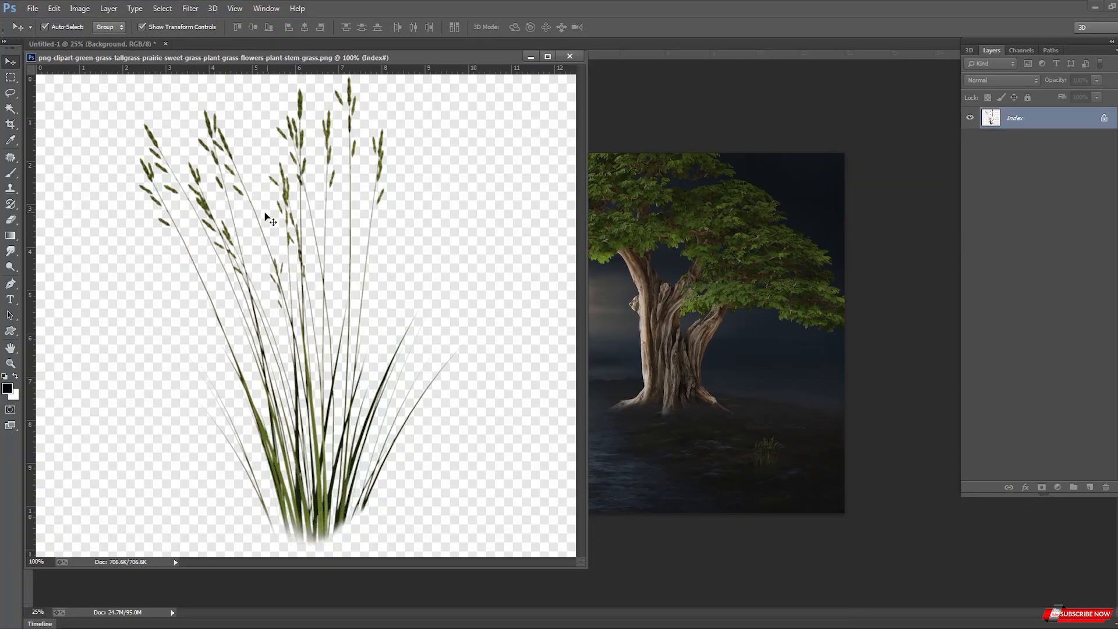
mouse_move(248, 156)
left_mouse_down()
mouse_move(255, 167)
mouse_move(249, 154)
left_mouse_up()
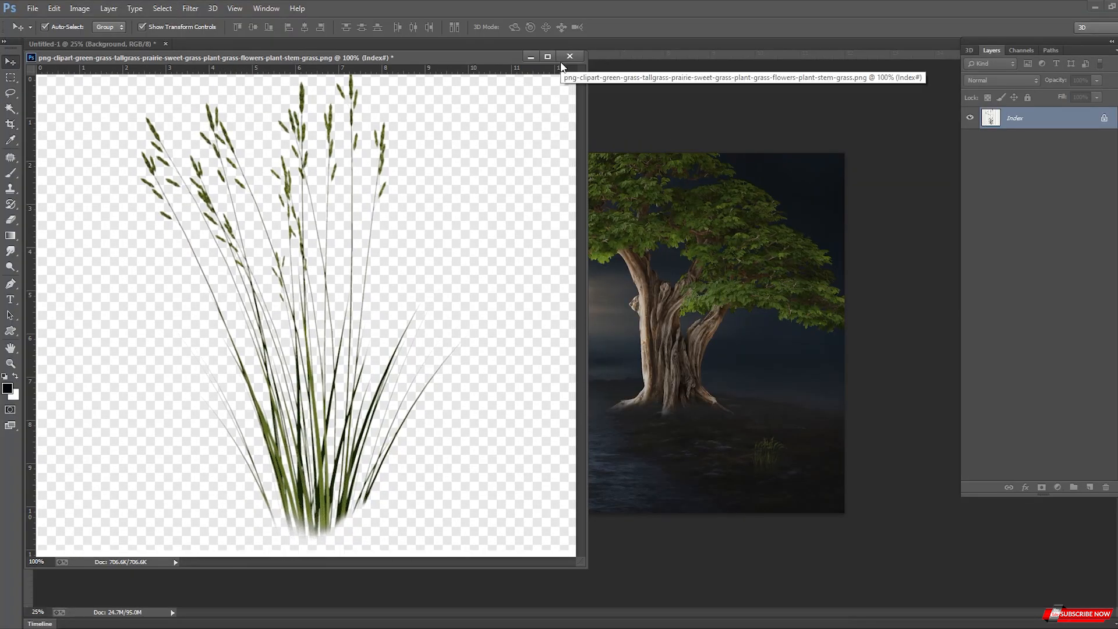
left_click(570, 56)
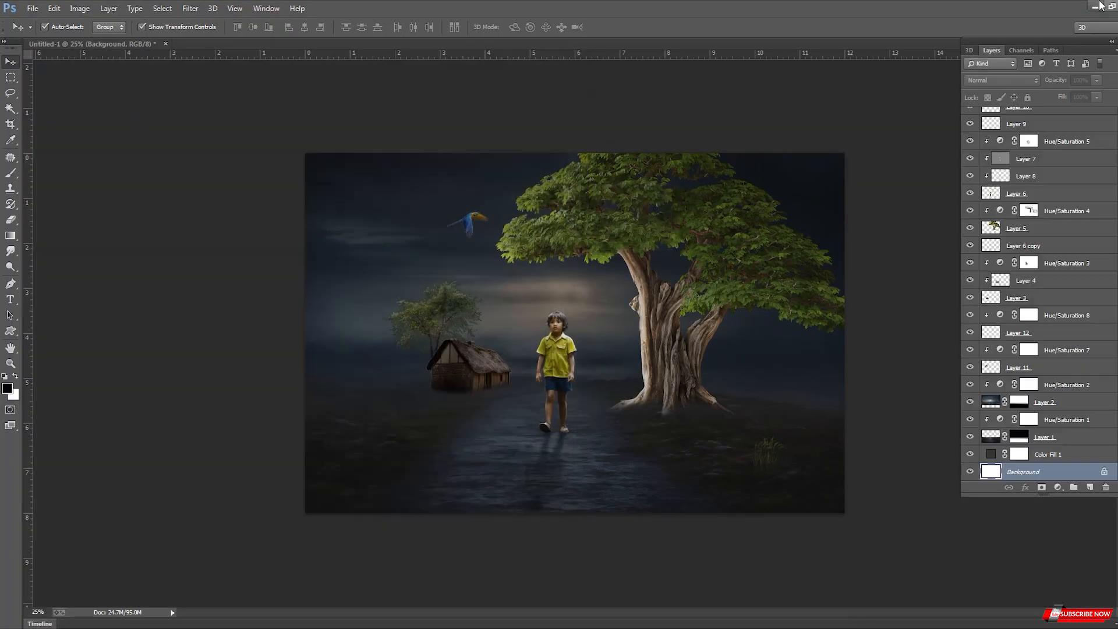
Open the ornamental tallgrass clipart from the TREE folder to inspect it, and close it without using it.
left_click(1092, 7)
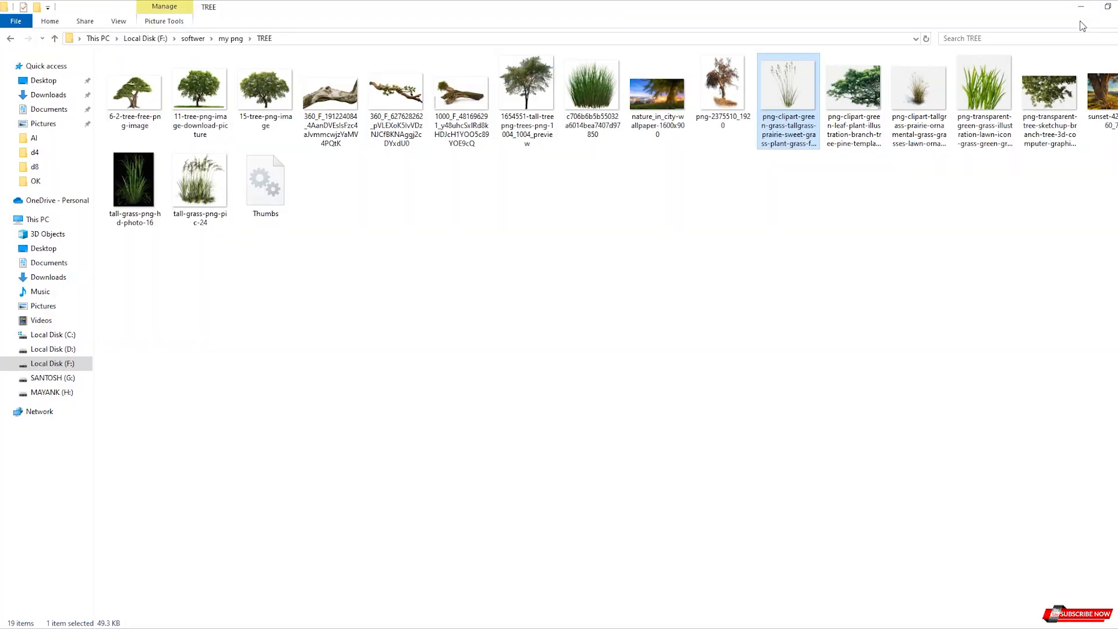
left_click_drag(919, 93, 331, 185)
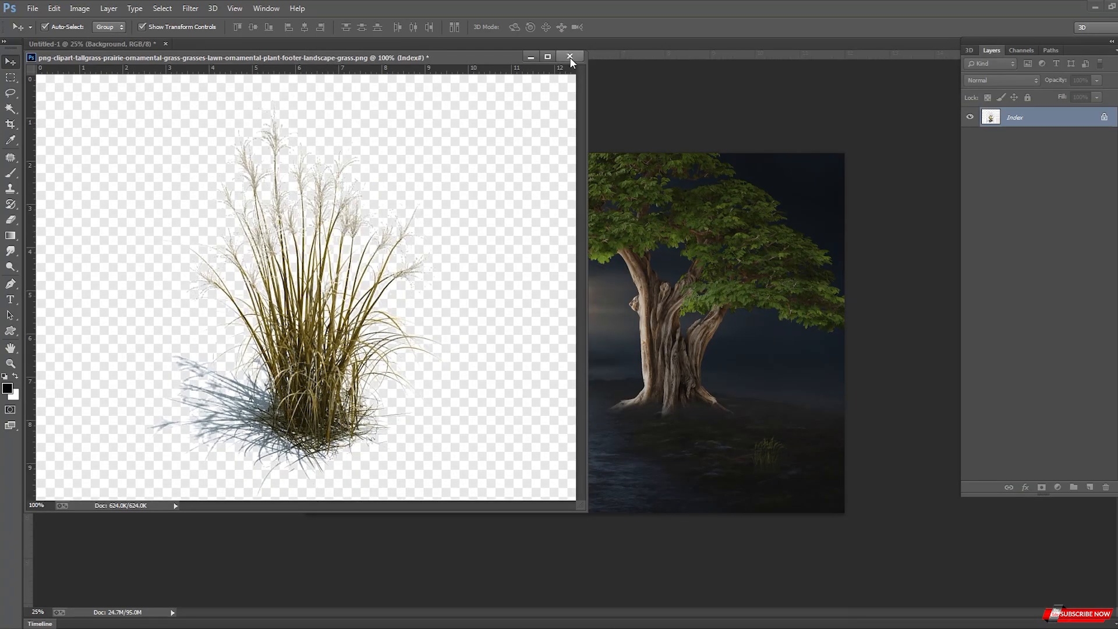
left_click(570, 57)
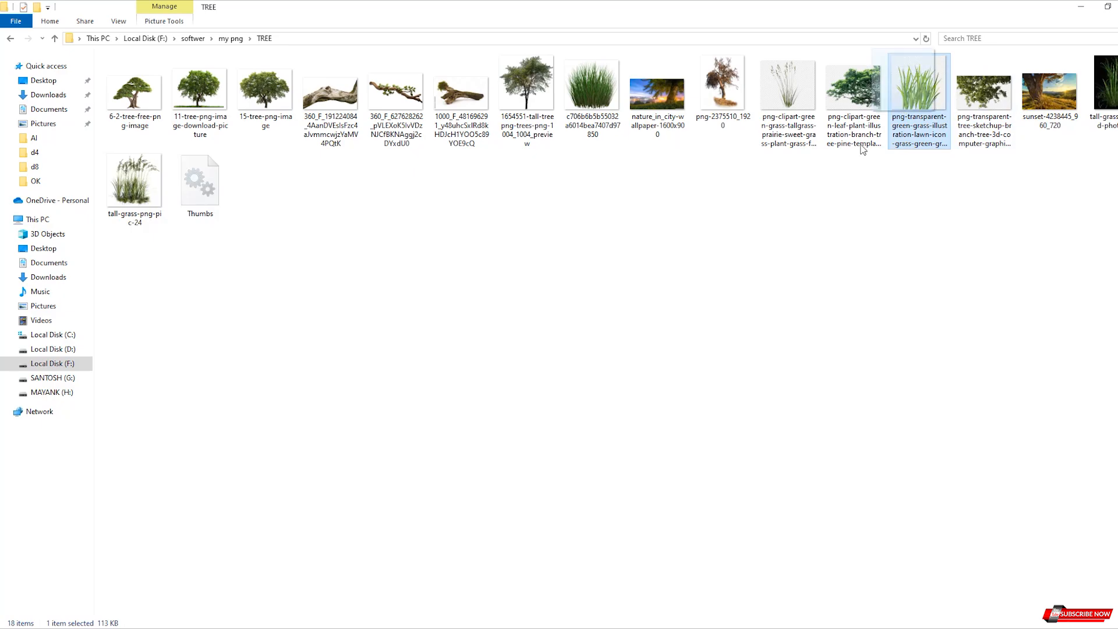
Open the transparent green grass illustration and boost its contrast in Levels with white input 206 and a slightly raised black point.
left_click_drag(919, 94, 412, 154)
left_click_drag(257, 302, 261, 297)
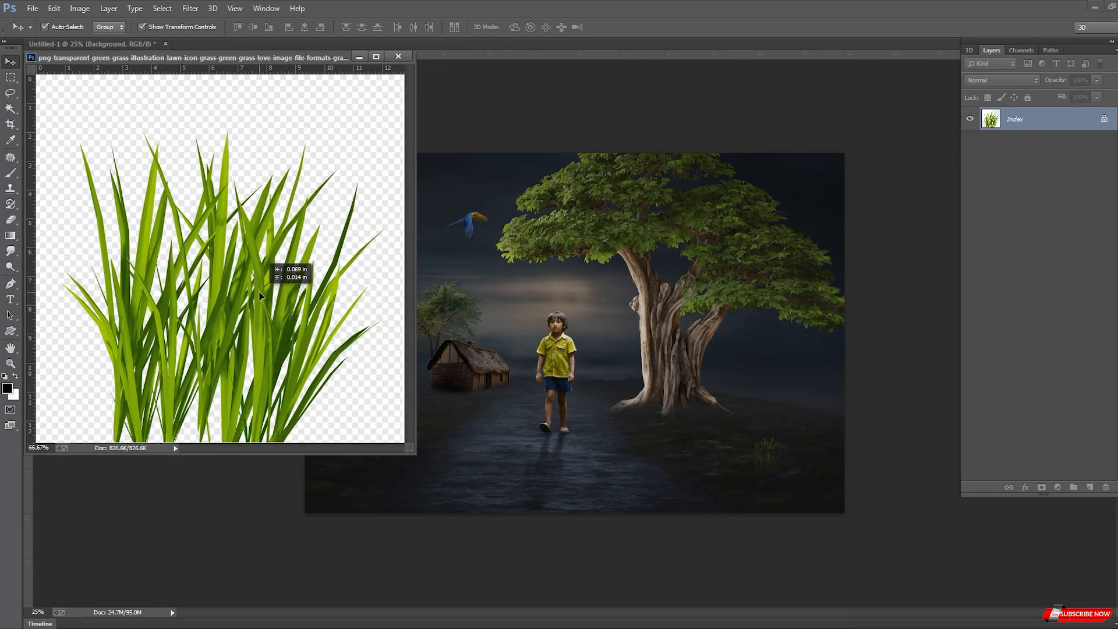
key("ctrl+l")
left_click_drag(1010, 327, 981, 327)
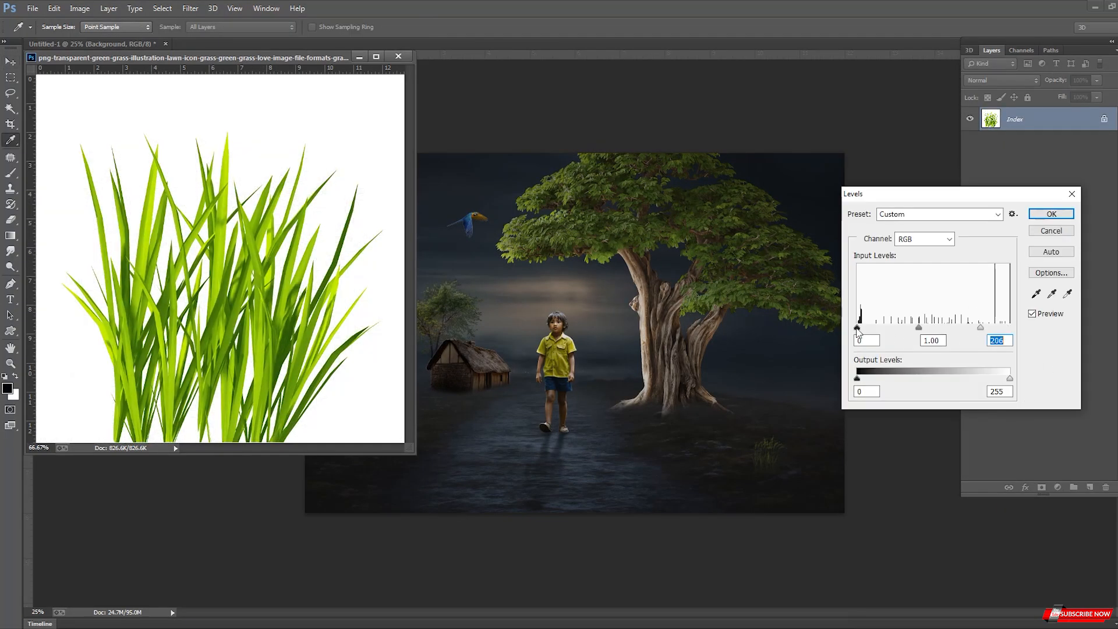
left_click_drag(857, 327, 862, 327)
key("Return")
key("v")
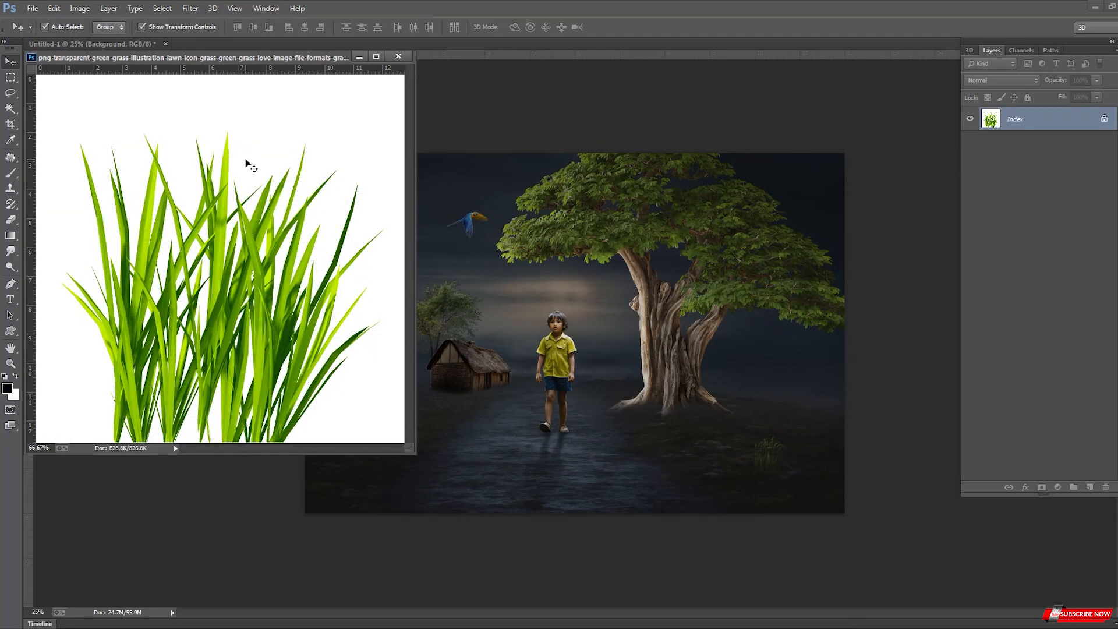
Isolate the green grass by selecting its white background with Color Range, transfer it to the composite, and close the source unsaved.
left_click(163, 8)
left_click(244, 123)
left_click(248, 110)
key("Return")
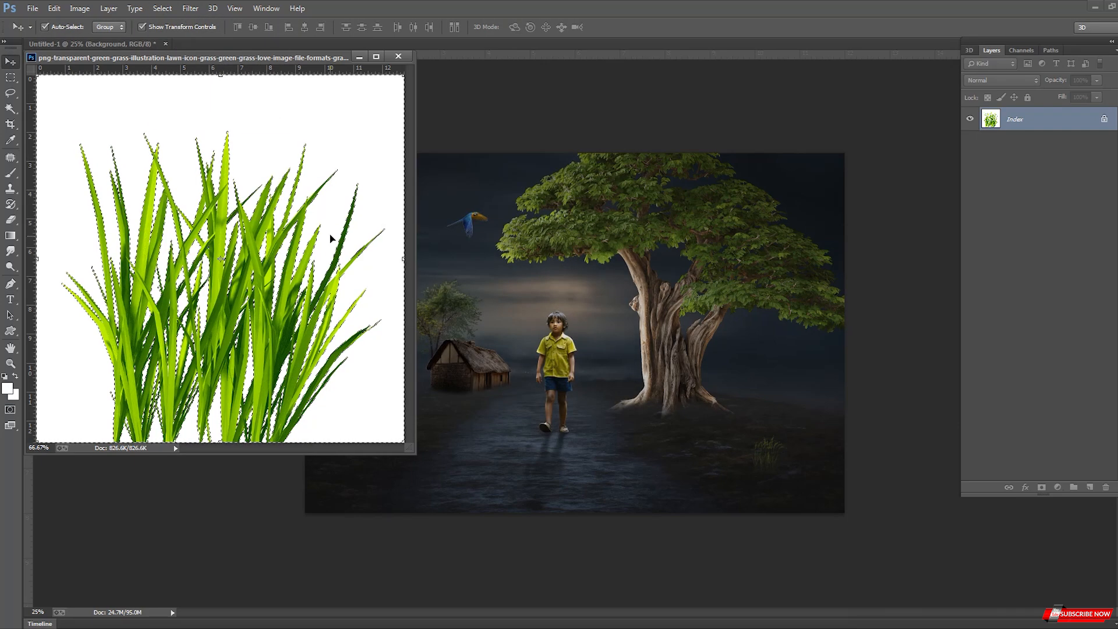
key("alt+BackSpace")
key("ctrl+w")
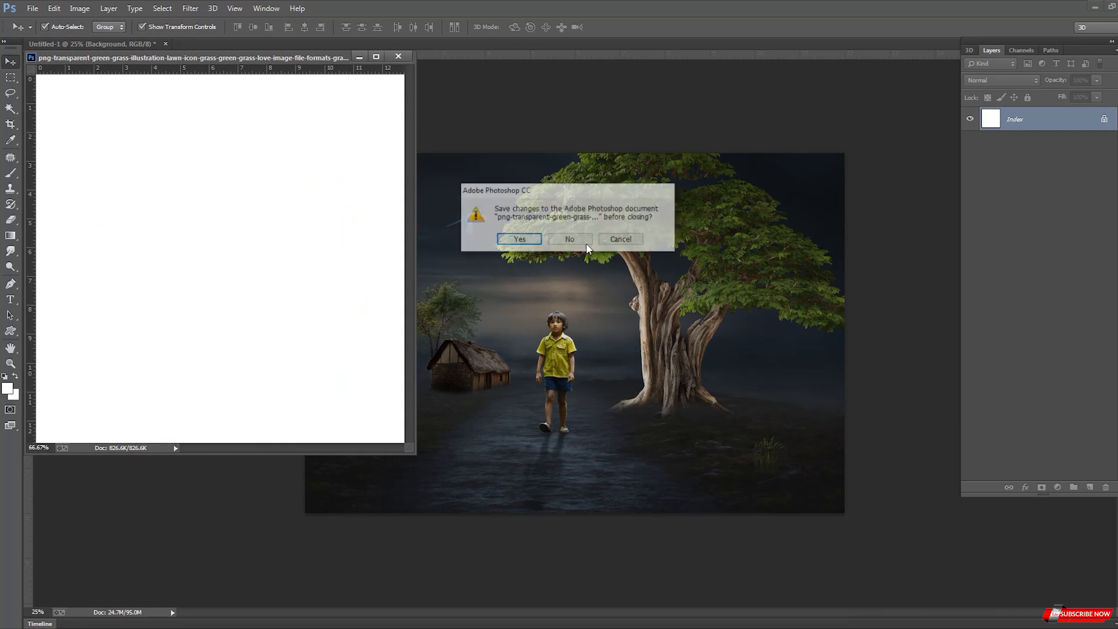
left_click(586, 244)
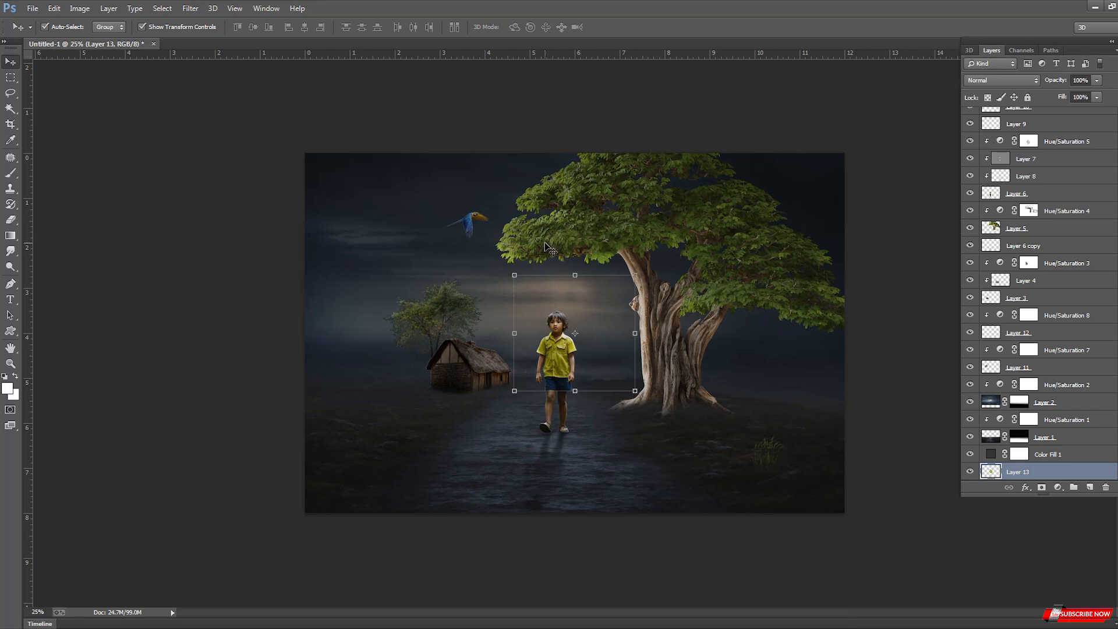
Raise the grass's Layer 13 above Hue/Saturation 2, scale it down, and place it on the ground left of the house.
key("ctrl+bracketright")
key("ctrl+bracketright")
key("ctrl+bracketright")
key("ctrl+bracketright")
key("ctrl+bracketright")
left_click_drag(636, 274, 585, 323)
left_click_drag(553, 359, 302, 405)
key("Return")
key("ctrl+plus")
key("Return")
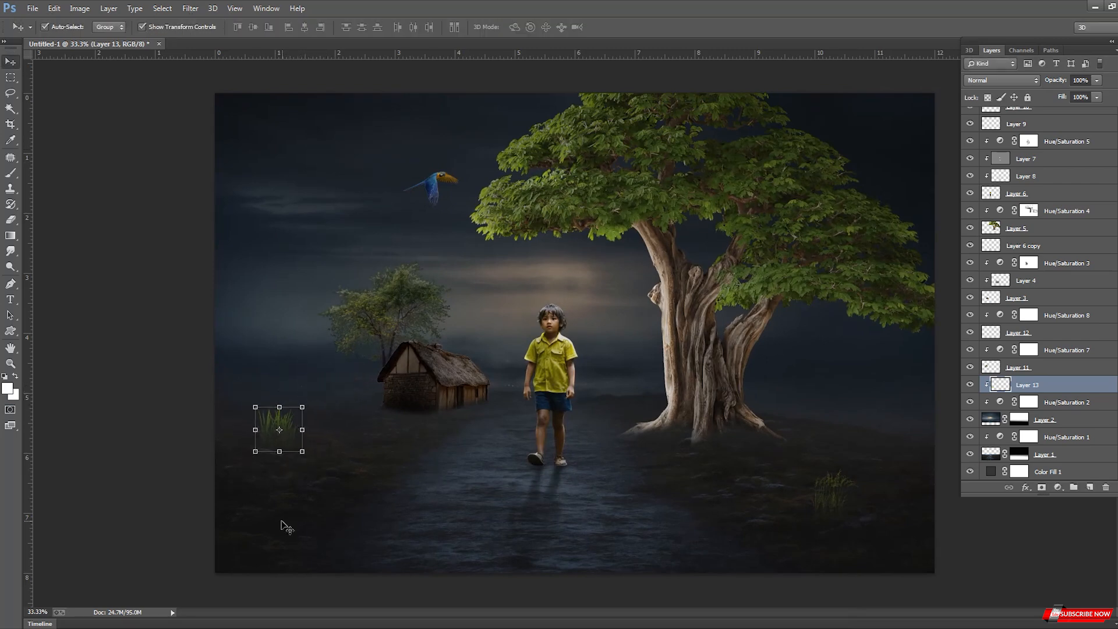
Bring the grass's Layer 13 to the top of the layer stack and release its clipping mask.
key("ctrl+bracketright")
key("ctrl+bracketright")
key("ctrl+bracketright")
key("ctrl+bracketright")
key("ctrl+bracketright")
key("ctrl+bracketright")
key("ctrl+bracketright")
key("ctrl+bracketright")
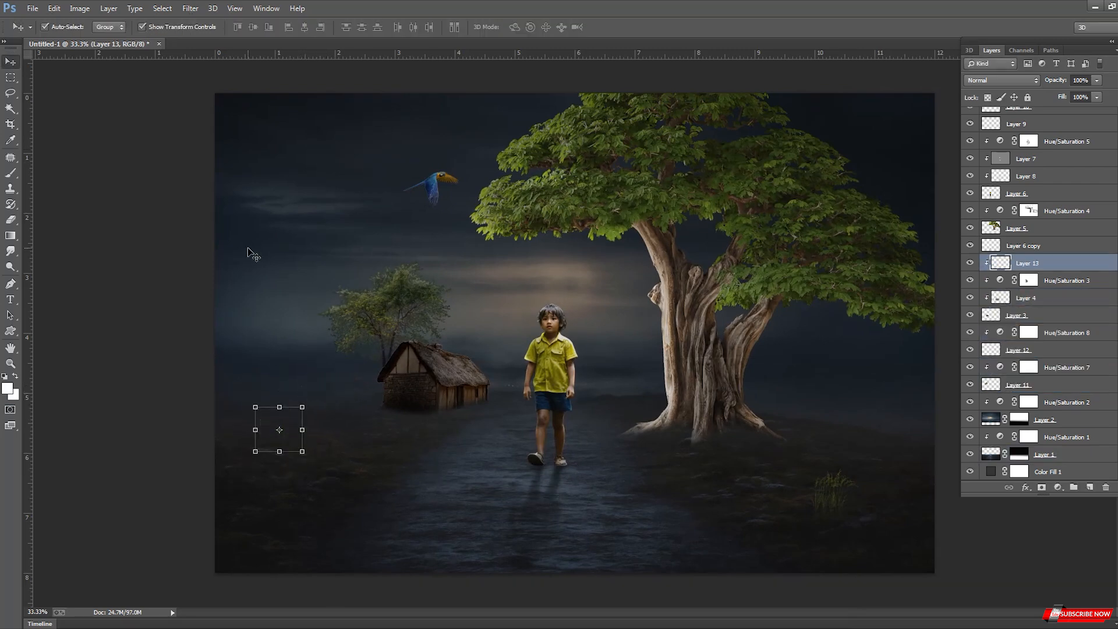
key("ctrl+bracketright")
key("ctrl+bracketright")
key("ctrl+bracketright")
key("ctrl+bracketright")
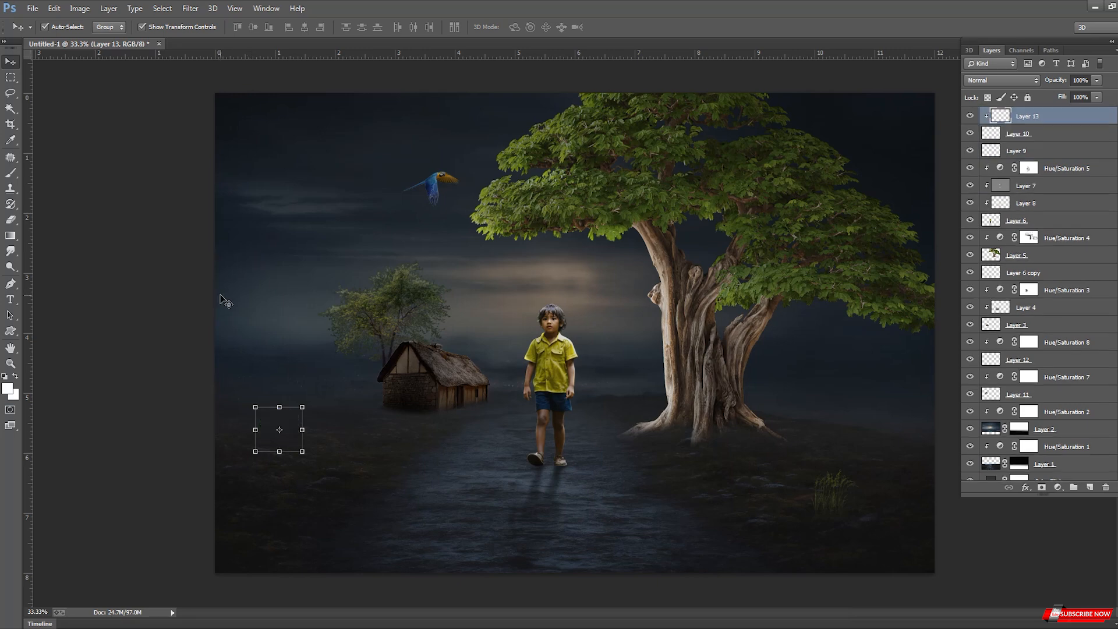
right_click(1040, 119)
left_click(1042, 317)
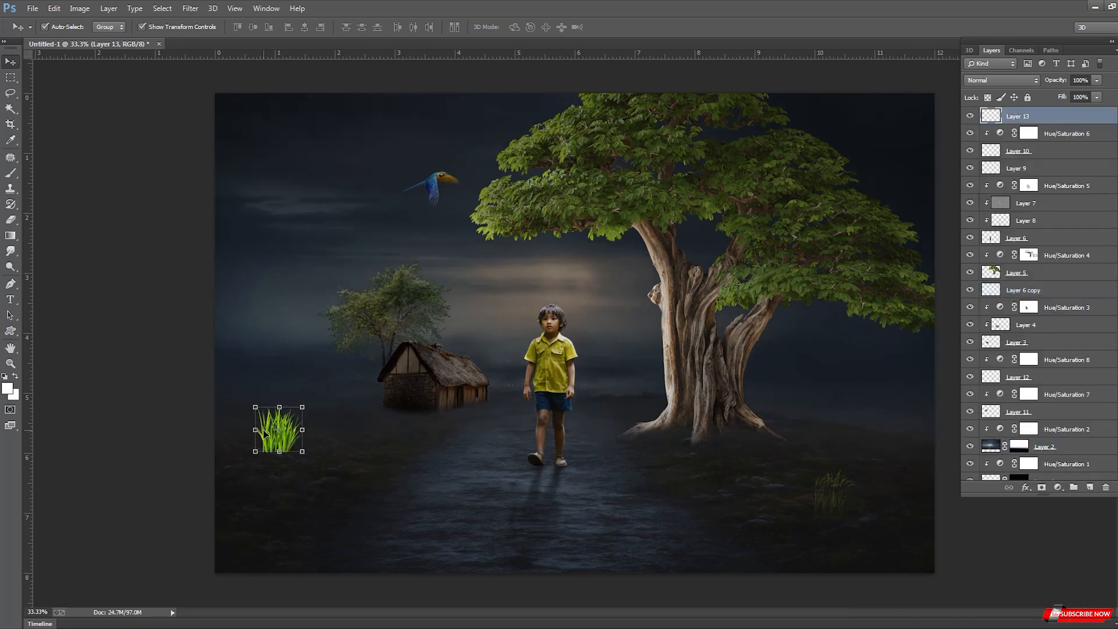
Move the green grass closer to the path and softly erase its base with the Eraser at 22% opacity.
mouse_move(265, 433)
left_mouse_down()
mouse_move(276, 461)
mouse_move(303, 442)
mouse_move(306, 457)
left_mouse_up()
key("e")
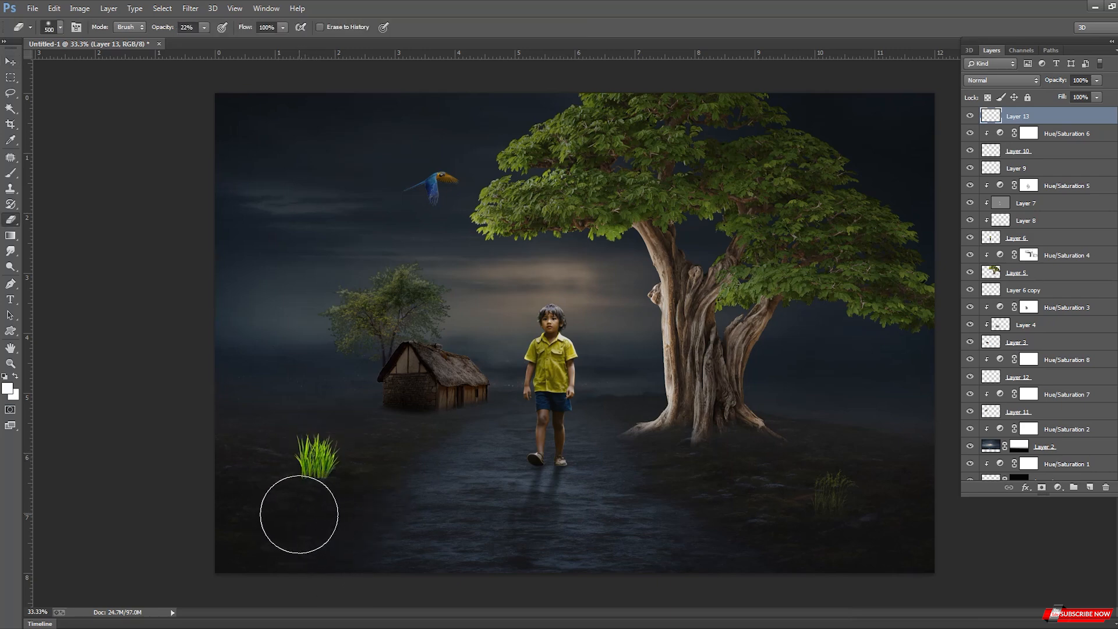
mouse_move(299, 514)
left_mouse_down()
mouse_move(384, 506)
mouse_move(309, 513)
mouse_move(319, 519)
mouse_move(324, 502)
mouse_move(299, 544)
left_mouse_up()
key("ctrl+space")
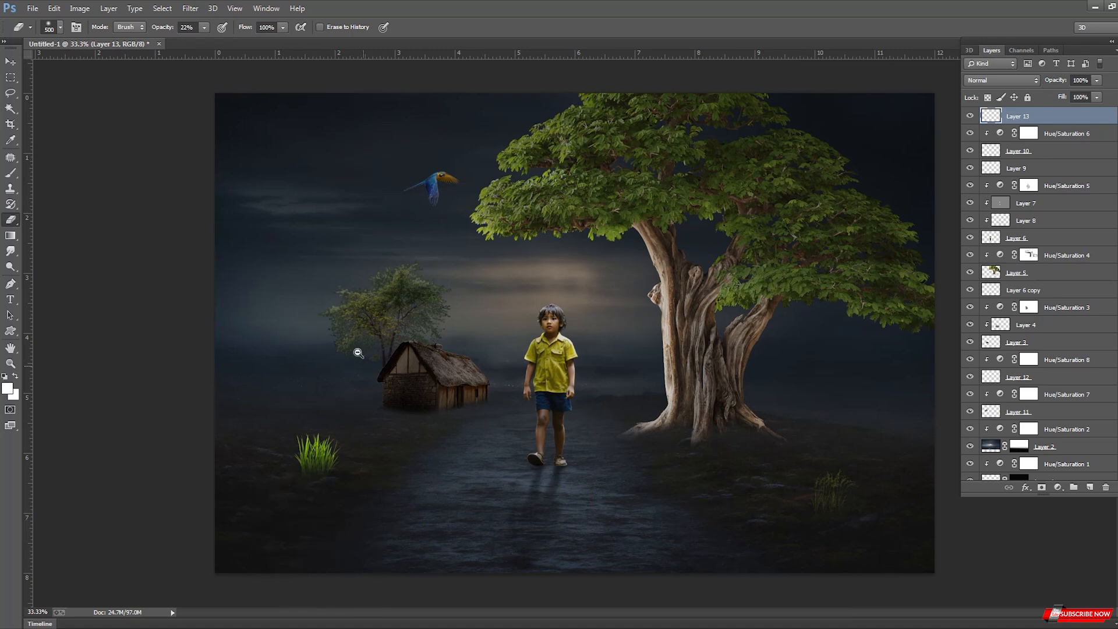
key("ctrl+minus")
Add a Hue/Saturation adjustment clipped to the grass's Layer 13 and lower its Lightness to darken the grass strongly.
key("v")
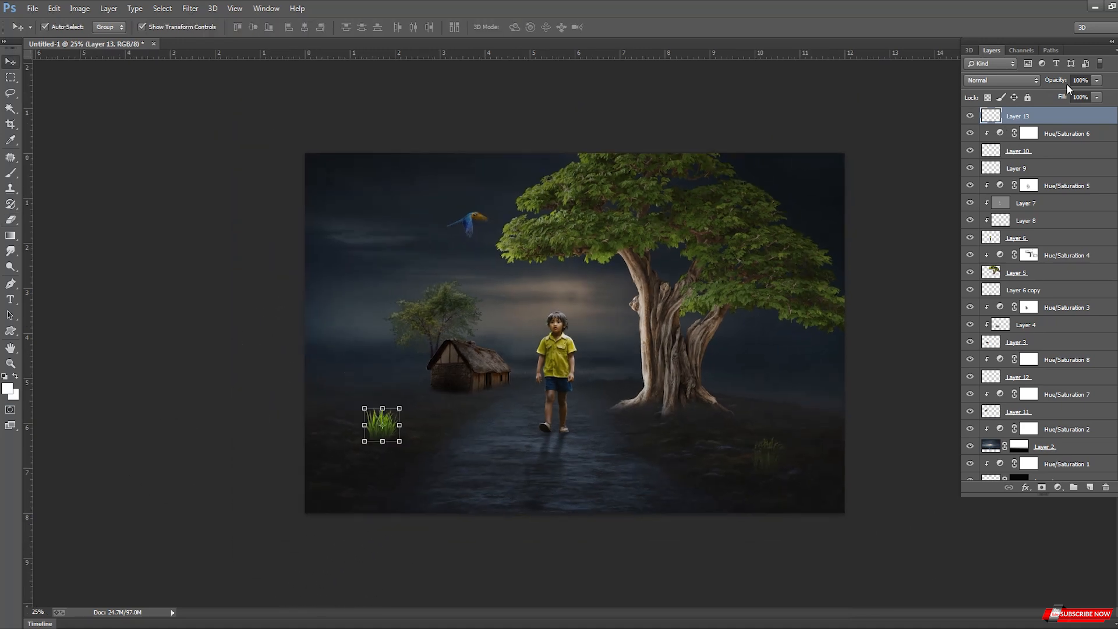
left_click(1057, 488)
left_click(1026, 351)
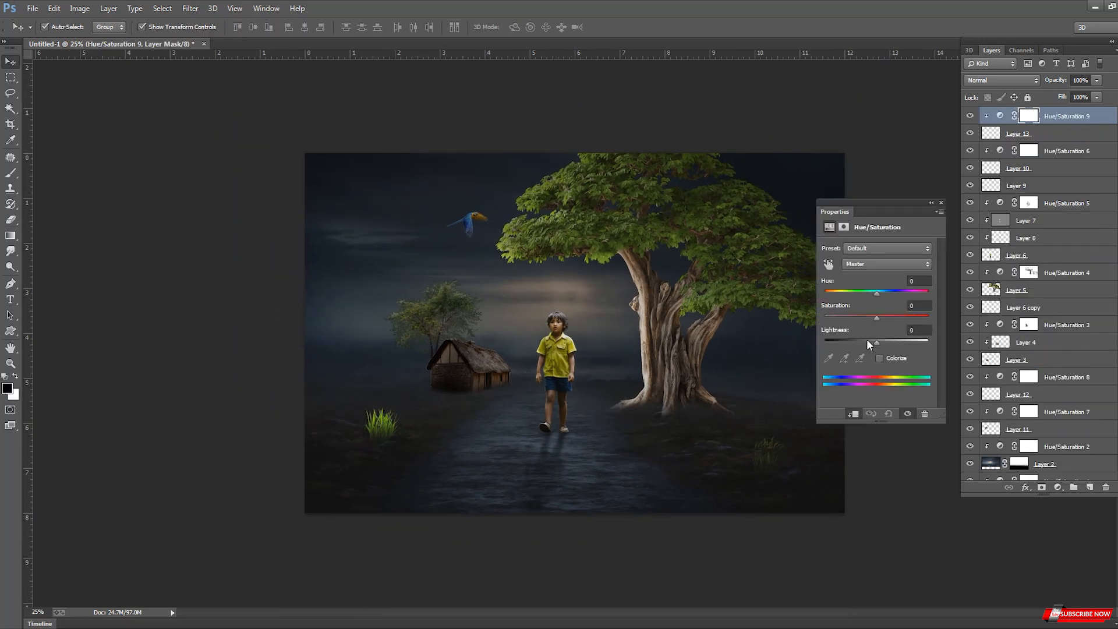
left_click_drag(868, 341, 841, 345)
left_click(941, 203)
key("ctrl+plus")
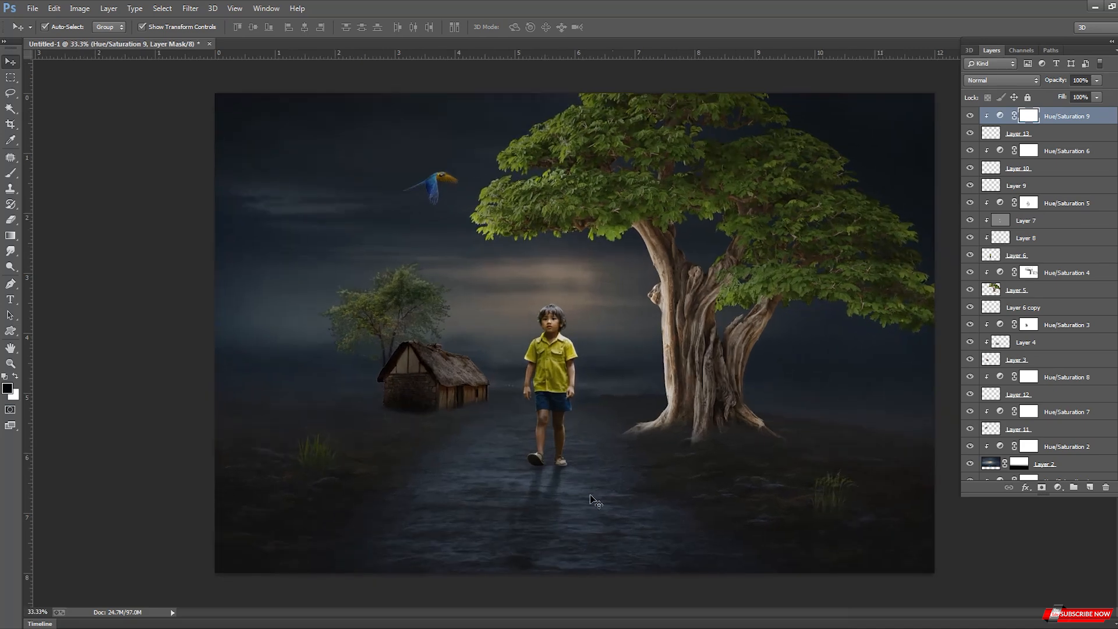
Darken the grass tuft right of the path by lowering the Lightness in its clipped Hue/Saturation 8 adjustment.
left_click(830, 496)
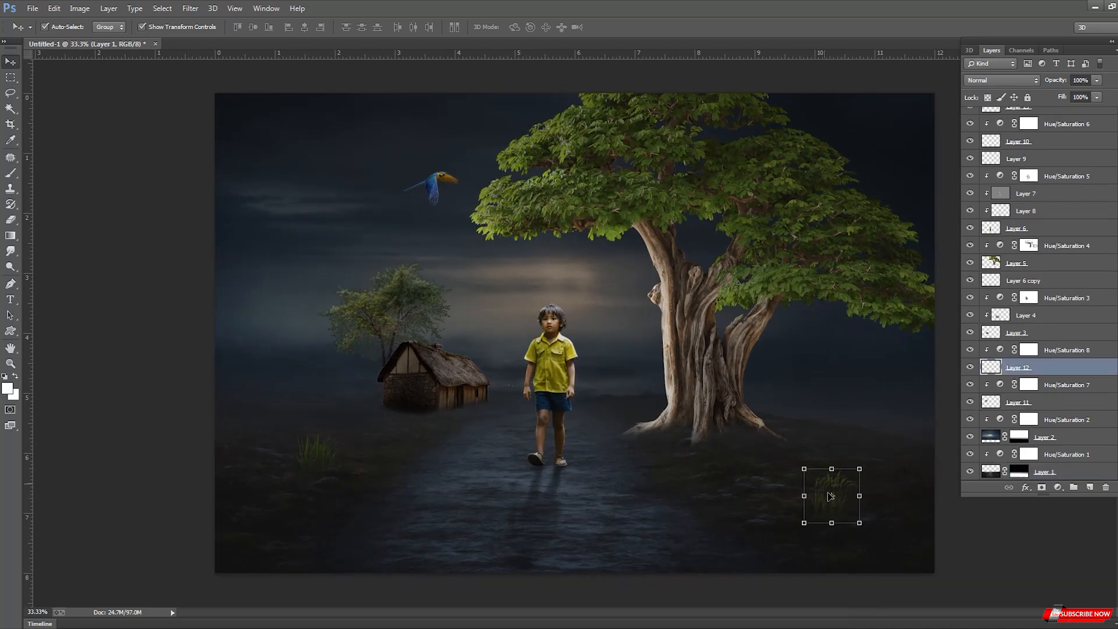
double_click(1000, 349)
left_click_drag(860, 340, 851, 340)
left_click(941, 202)
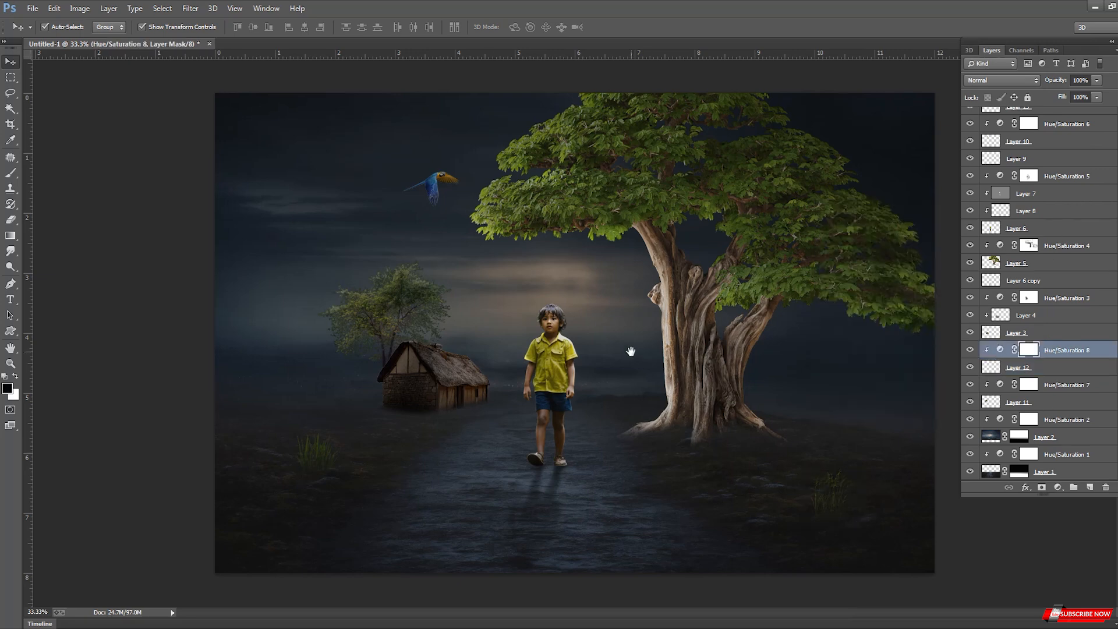
key("ctrl+minus")
key("ctrl+plus")
key("ctrl+minus")
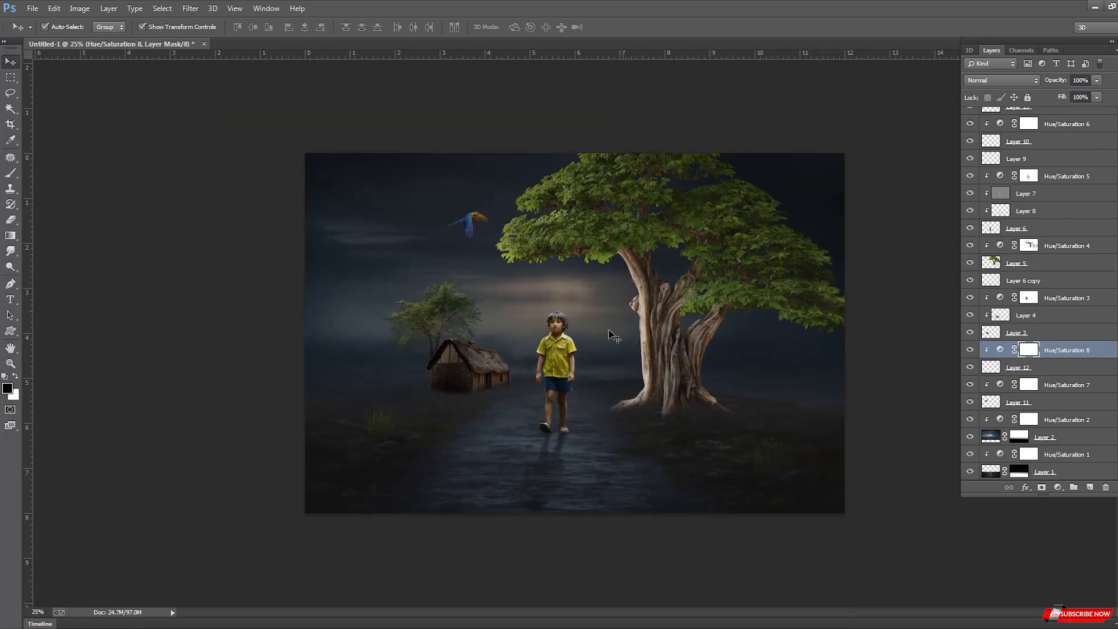
Move the flying macaw slightly left and down in the sky.
left_click(463, 236)
left_click(476, 209)
left_click_drag(479, 216, 473, 218)
key("Return")
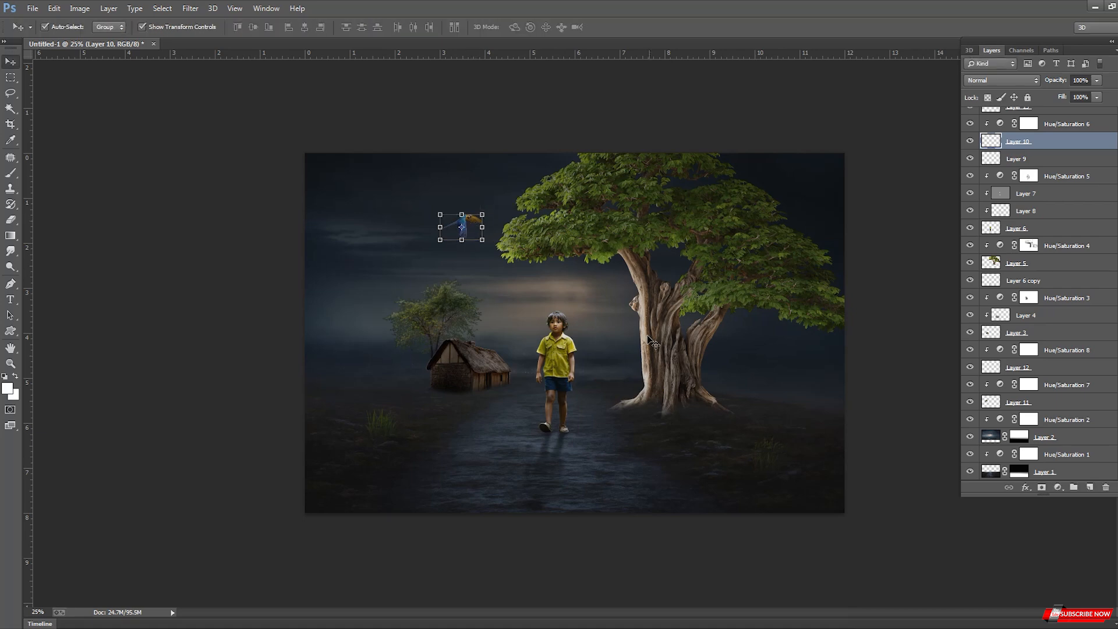
Open the moon_PNG51 image from the moon folder inside my png.
right_click(648, 335)
left_click(676, 409)
scroll(622, 335, "up", 1)
scroll(622, 334, "down", 1)
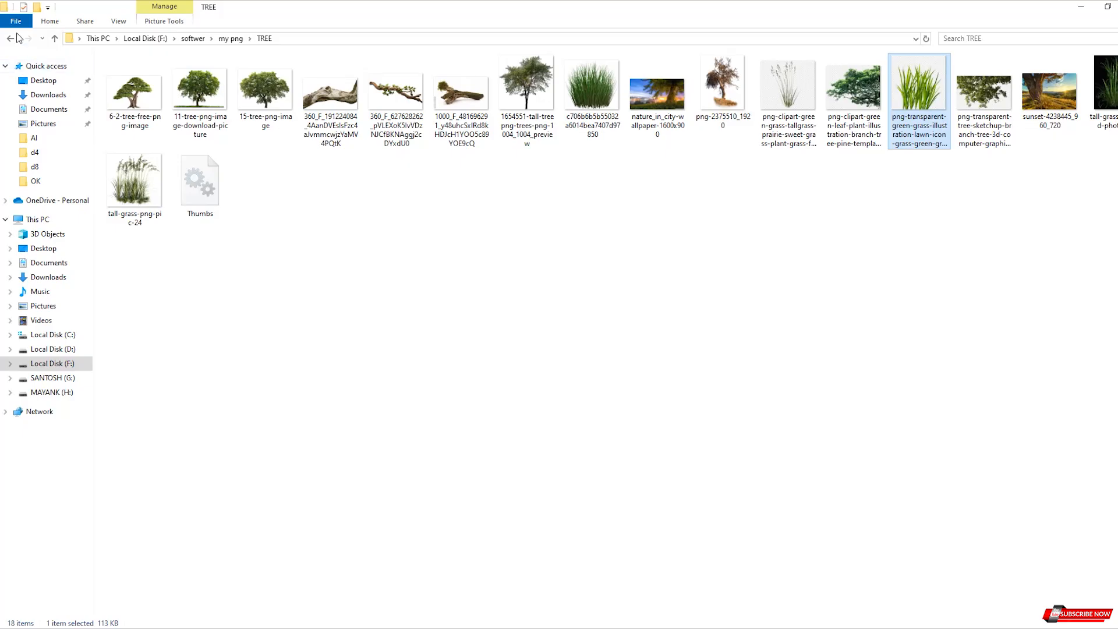
key("alt+Up")
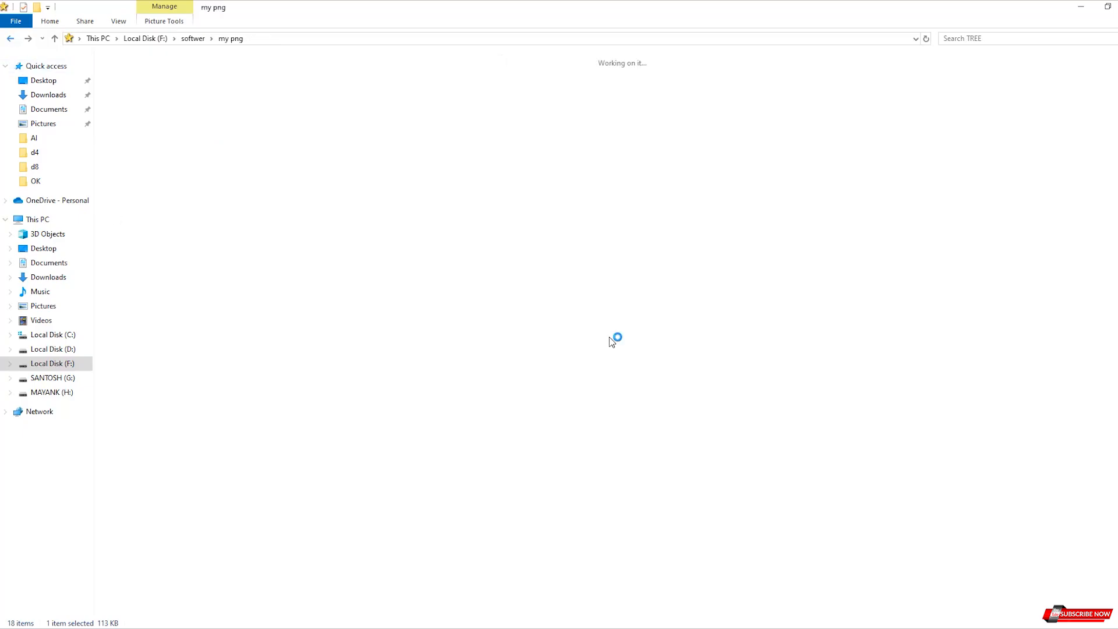
double_click(652, 349)
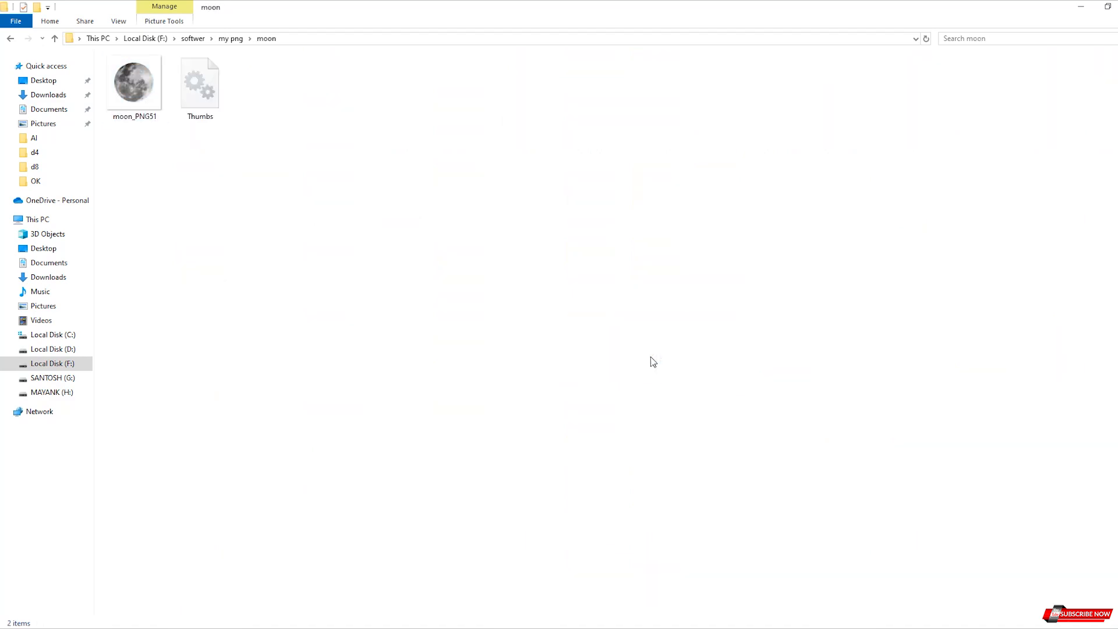
double_click(138, 81)
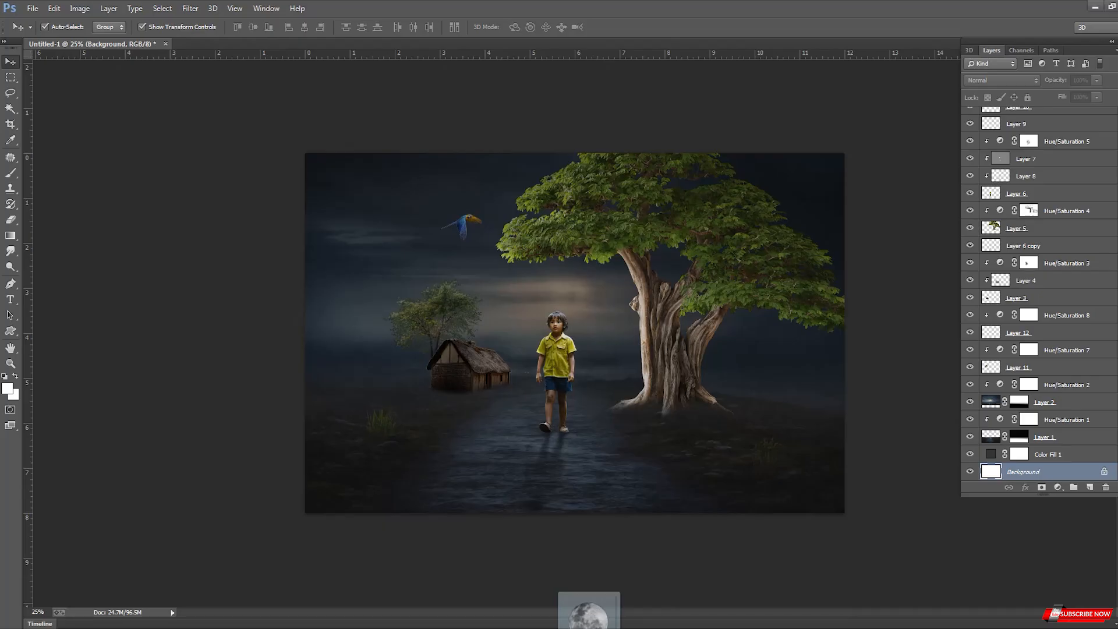
left_click_drag(284, 199, 138, 269)
left_click(606, 257)
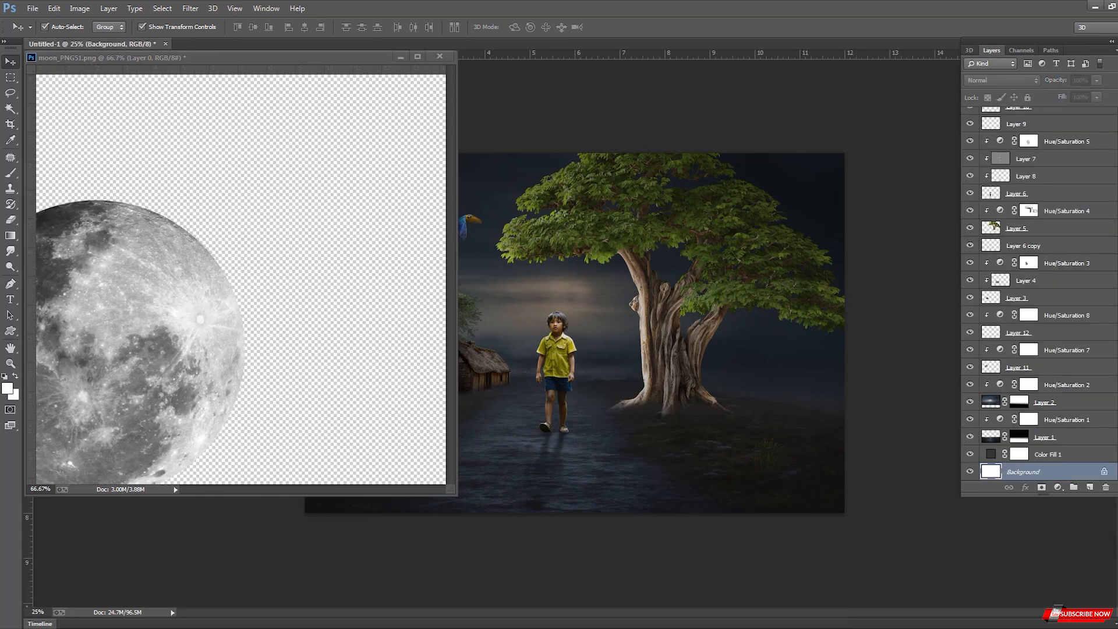
Add an empty layer above Hue/Saturation 9, copy the moon into the composite, and close the moon image without saving.
left_click_drag(1117, 291, 1116, 233)
left_click(1087, 119)
left_click(1091, 489)
left_click_drag(173, 292, 559, 212)
left_click(440, 57)
left_click(570, 239)
Enlarge the moon and position it at the top of the sky over the left part of the big tree's crown.
left_click_drag(626, 158, 668, 140)
mouse_move(574, 186)
left_mouse_down()
mouse_move(593, 186)
mouse_move(592, 176)
left_mouse_up()
key("Return")
Send the moon's Layer 15 down the stack to just below the big tree's Layer 5, and nudge it slightly upward.
key("ctrl+bracketleft")
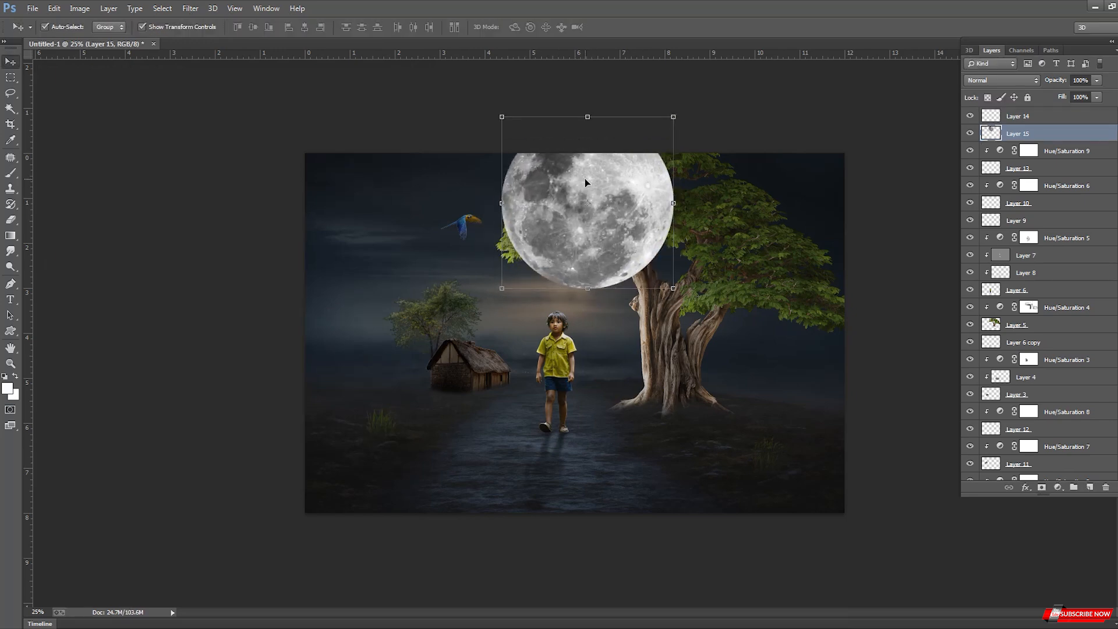
key("ctrl+bracketleft")
key("ctrl+bracketleft")
key("ctrl+bracketleft")
key("ctrl+bracketleft")
key("ctrl+bracketleft")
key("ctrl+bracketleft")
key("ctrl+bracketleft")
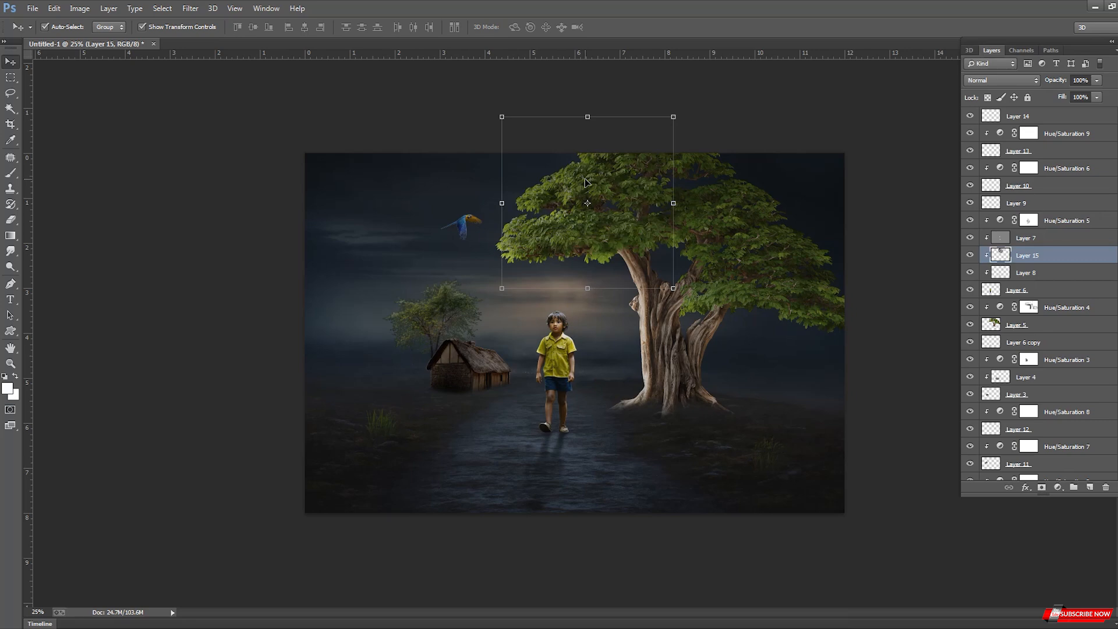
key("ctrl+bracketleft")
key("ctrl+bracketleft")
key("ctrl+bracketleft")
key("ctrl+bracketleft")
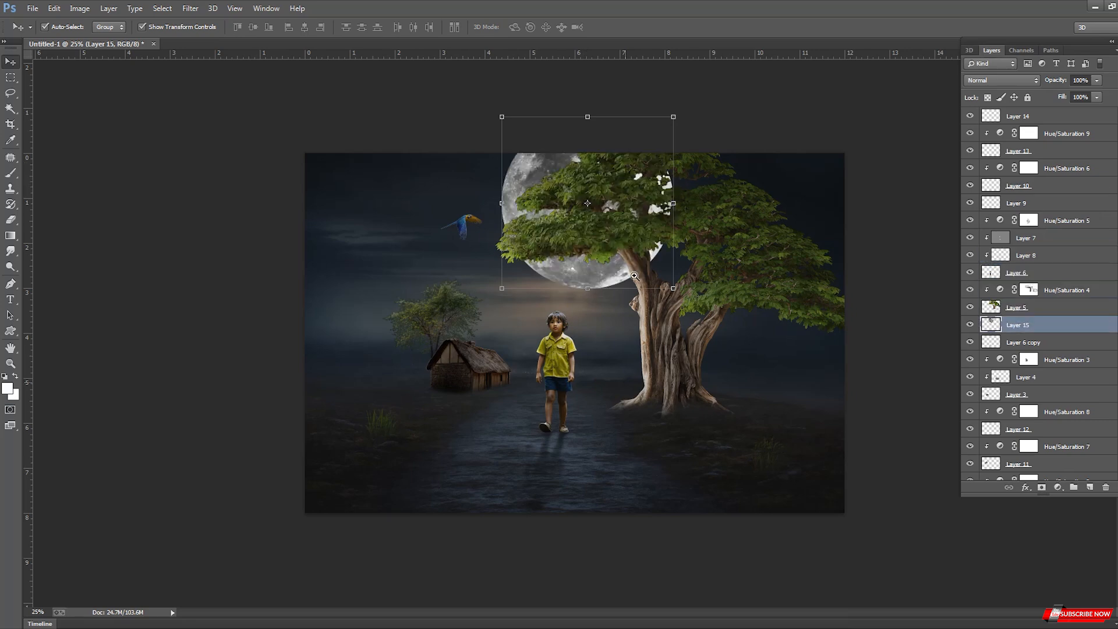
scroll(634, 276, "up", 1)
scroll(632, 275, "down", 2)
scroll(618, 276, "up", 1)
left_click_drag(556, 279, 555, 274)
Darken the moon with Levels by raising the black input to about 26 and shifting the midtones slightly darker.
key("ctrl+plus")
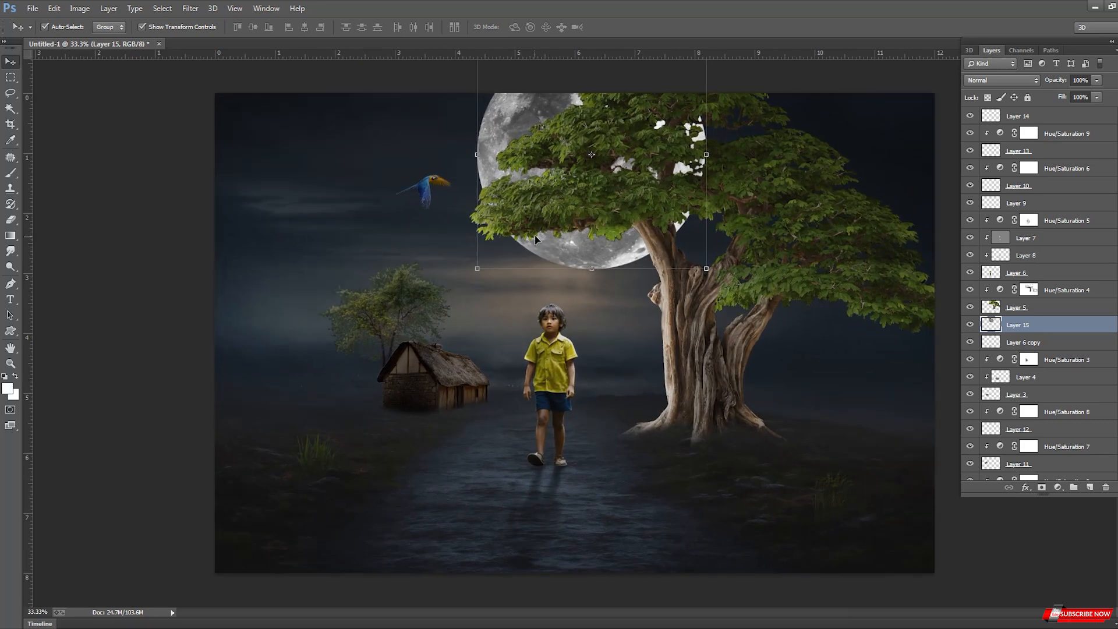
key("ctrl+l")
left_click_drag(857, 328, 869, 329)
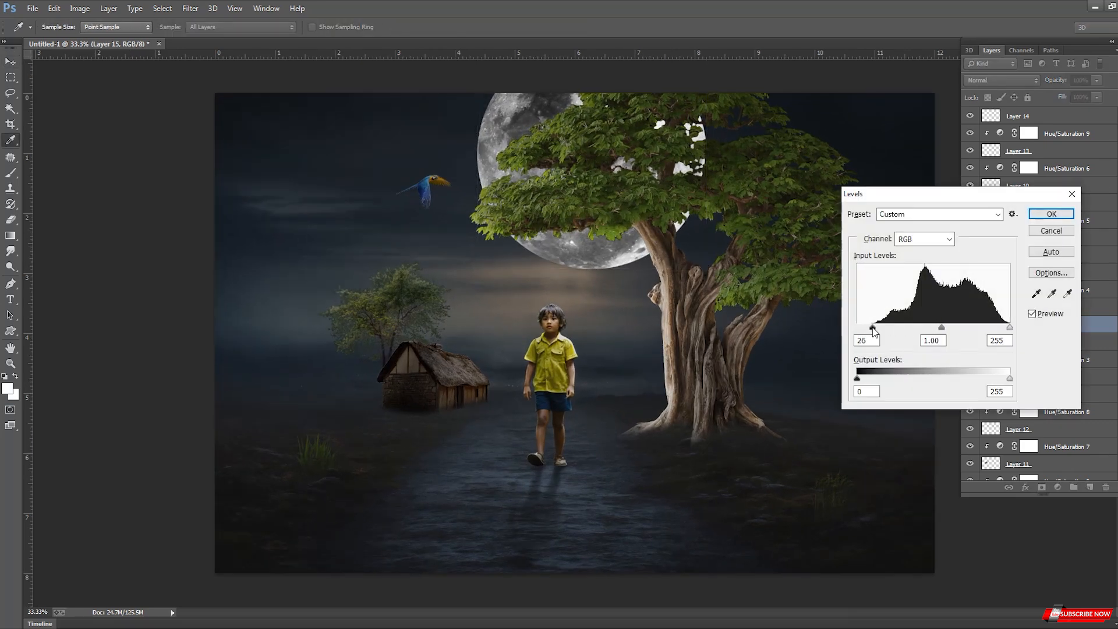
mouse_move(1010, 328)
left_mouse_down()
mouse_move(990, 328)
mouse_move(1010, 328)
left_mouse_up()
mouse_move(942, 328)
left_mouse_down()
mouse_move(983, 329)
mouse_move(946, 333)
left_mouse_up()
left_click(1051, 215)
Duplicate the moon's Layer 15 in place, directly beneath the big tree's Layer 5.
scroll(599, 352, "down", 2)
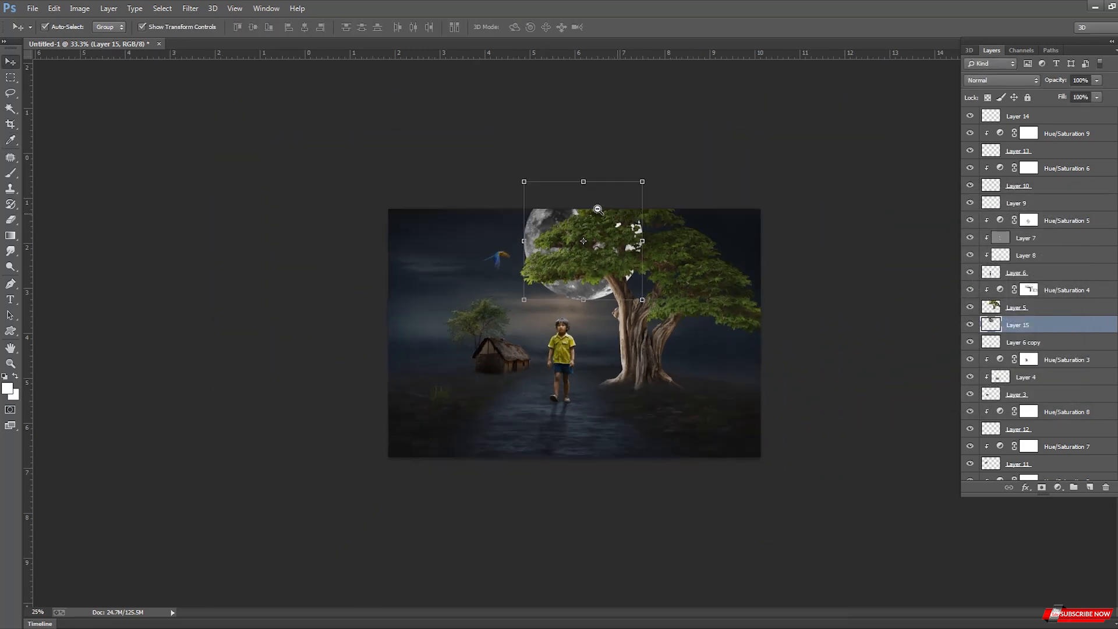
scroll(600, 353, "up", 1)
right_click(600, 352)
left_click(639, 399)
scroll(608, 326, "down", 1)
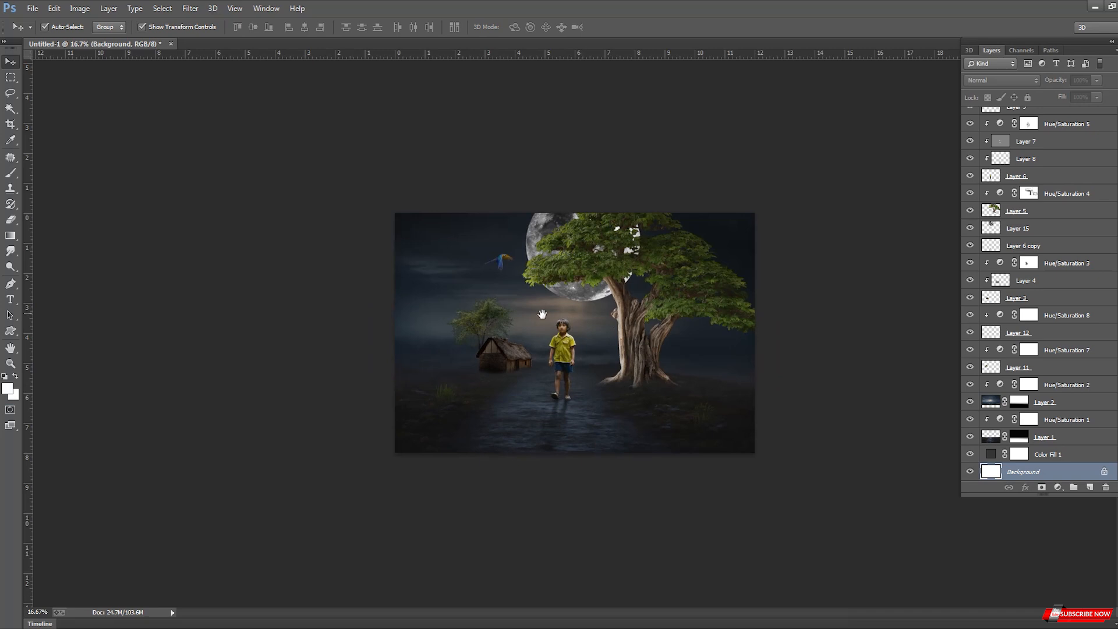
scroll(554, 207, "up", 1)
left_click(661, 248, "alt")
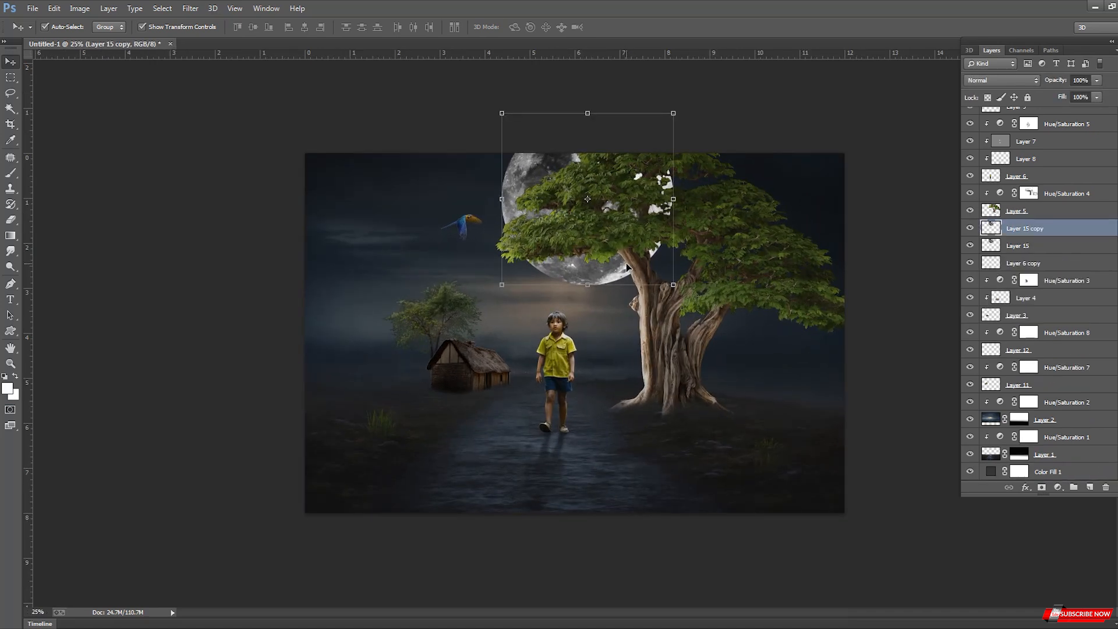
Set the moon's Layer 15 copy to Color Dodge blending and move it one level down beneath Layer 15.
left_click(1000, 80)
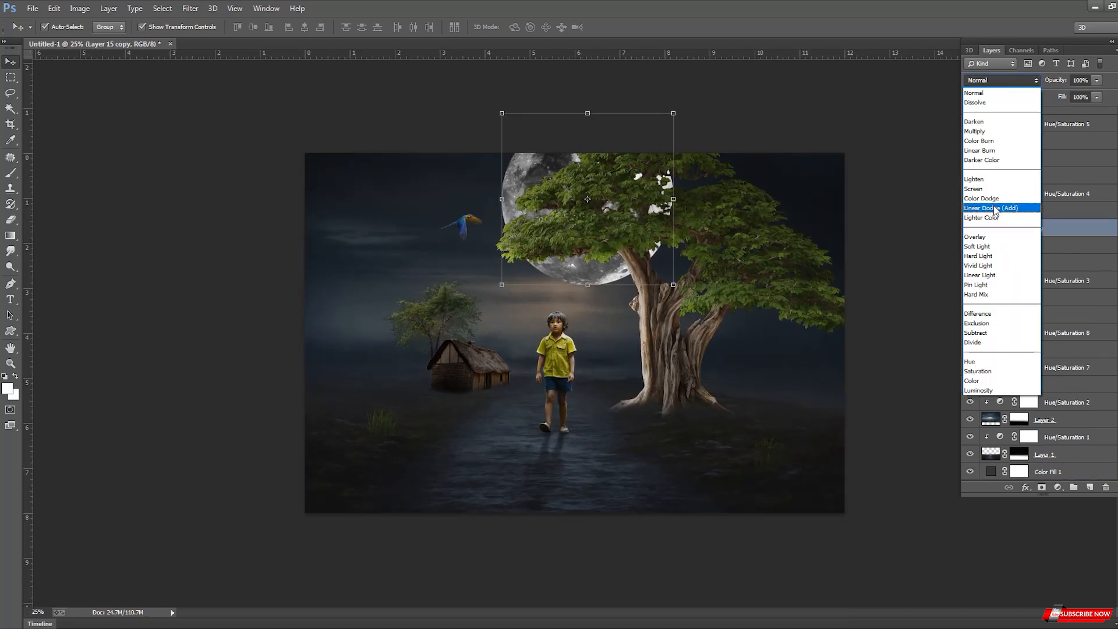
left_click(996, 200)
left_click(190, 8)
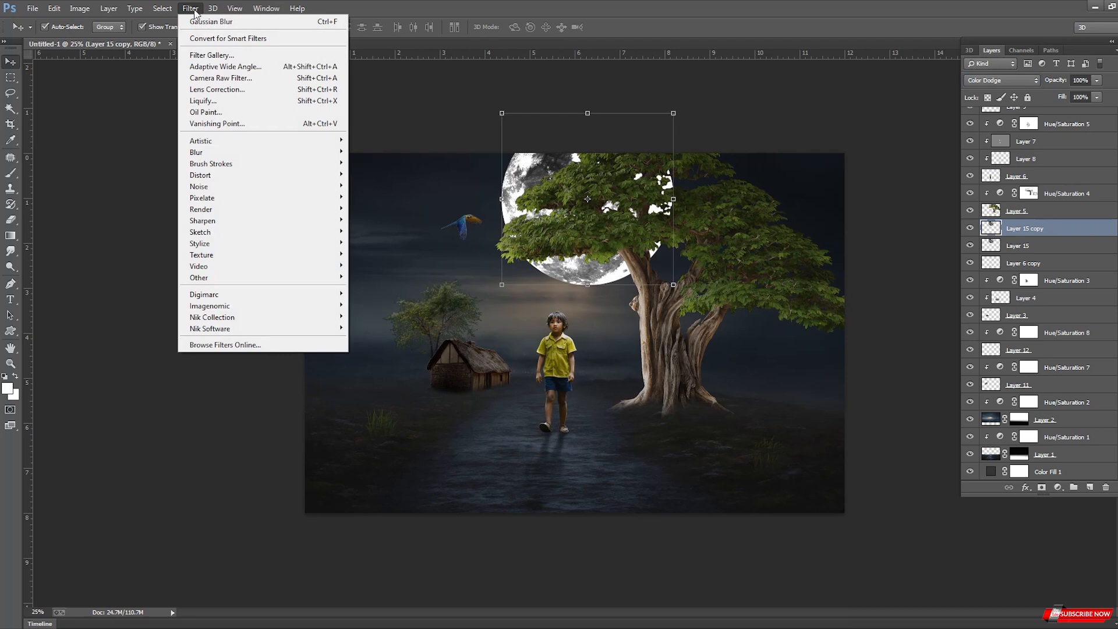
mouse_move(204, 187)
left_click(570, 278)
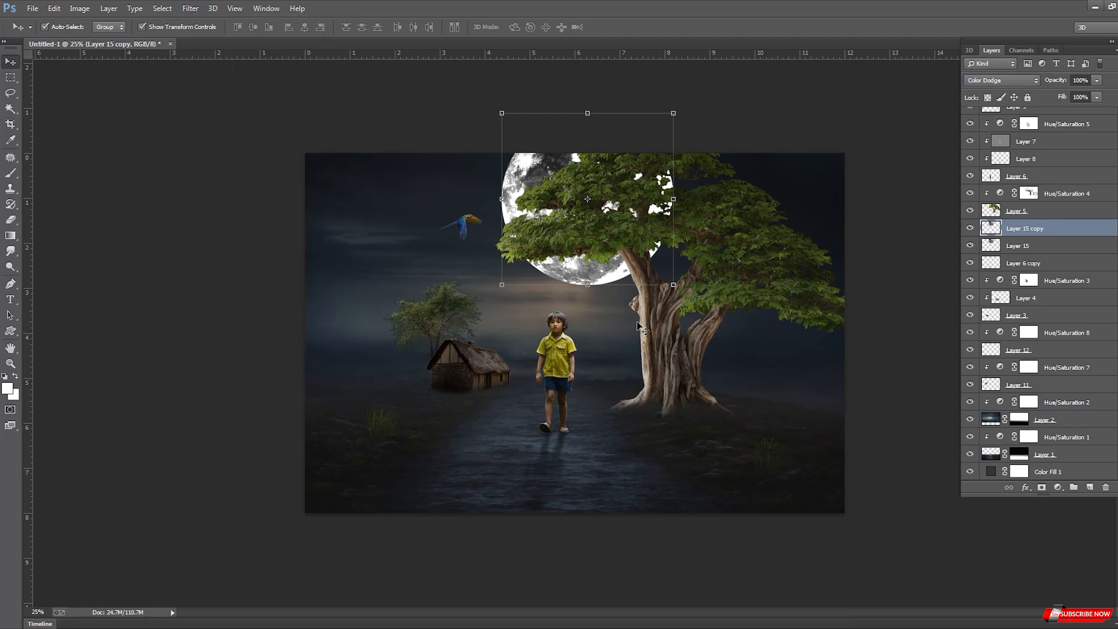
key("ctrl+bracketleft")
Try several blend modes on the moon's Layer 15 and settle on Linear Dodge (Add).
left_click(1034, 228)
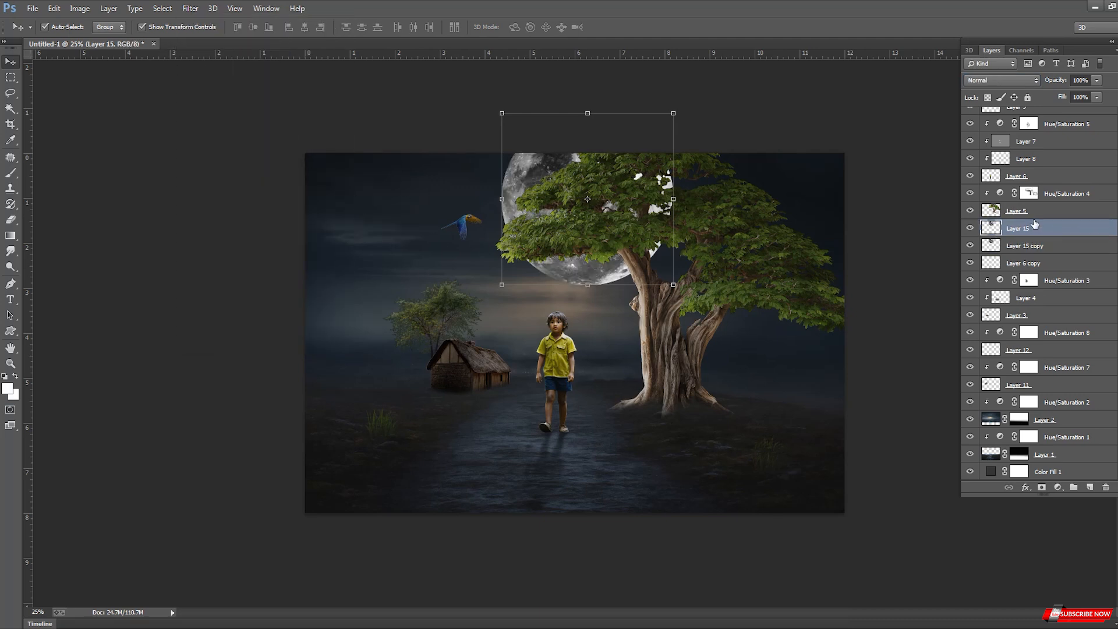
left_click(984, 79)
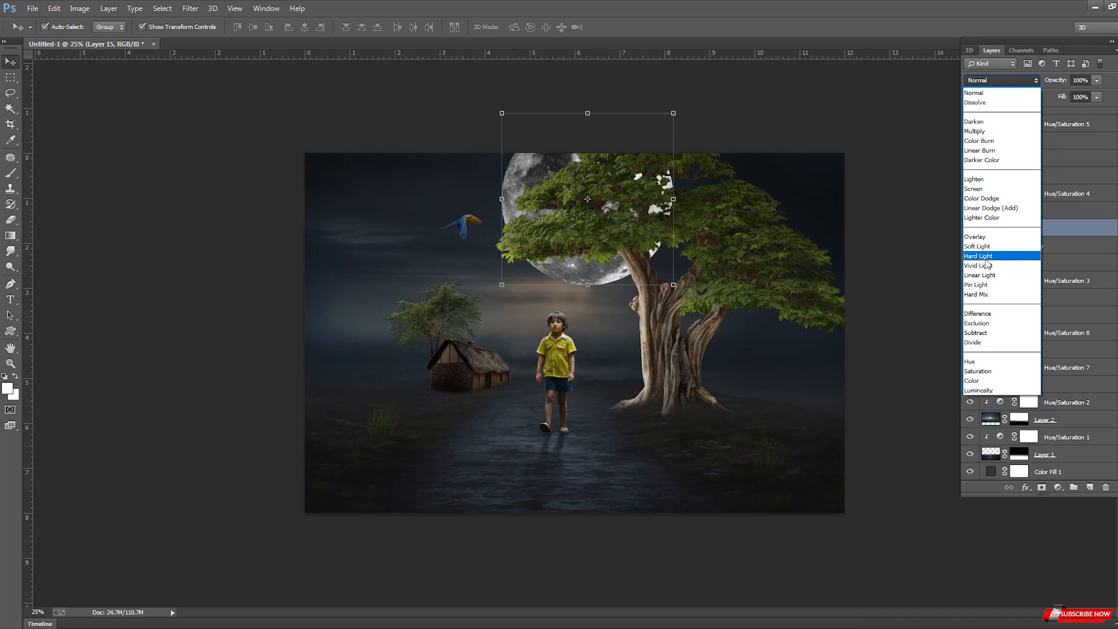
left_click(981, 256)
key("Down")
key("Down")
key("Down")
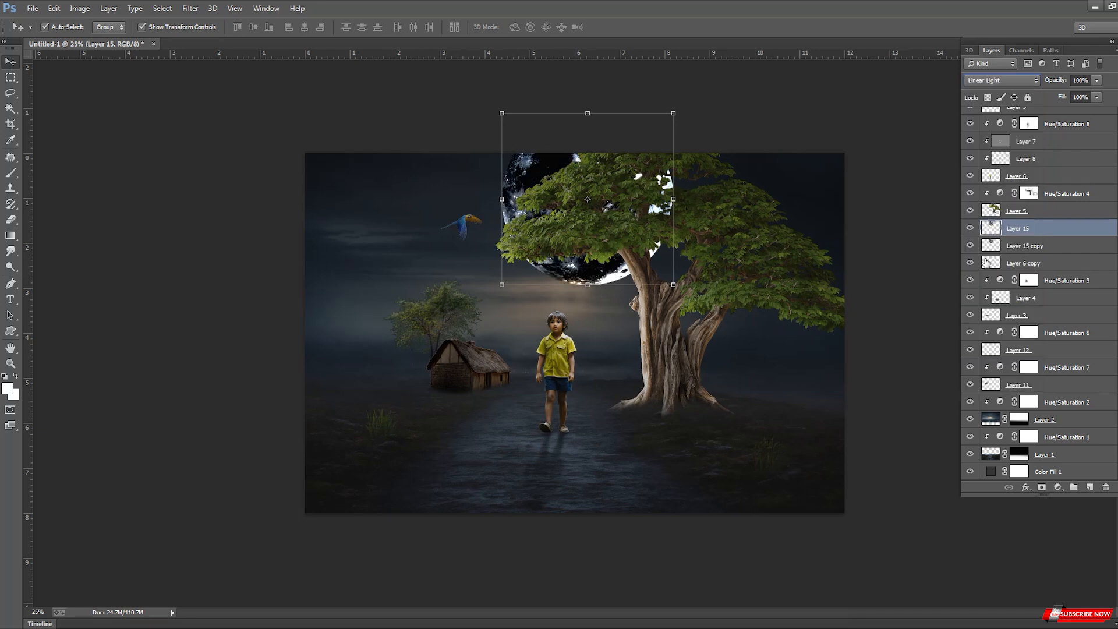
key("Up")
key("Up")
key("Up")
key("Up")
key("Up")
key("Up")
key("Up")
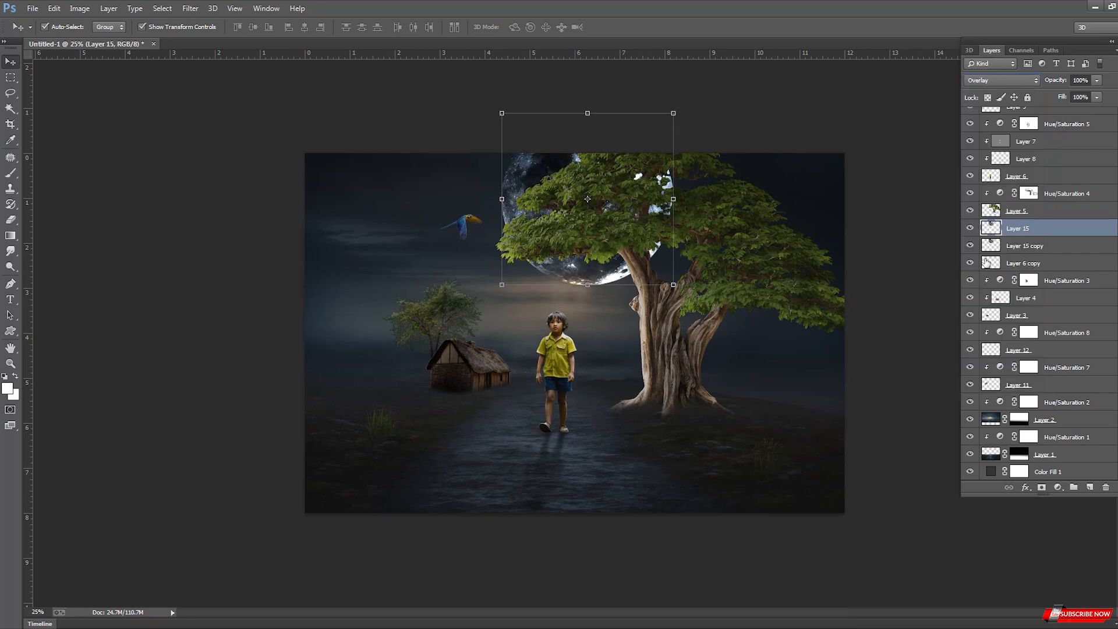
Apply a stronger Gaussian Blur to the moon's Layer 15 so it spreads a soft glow around the disc.
left_click(190, 8)
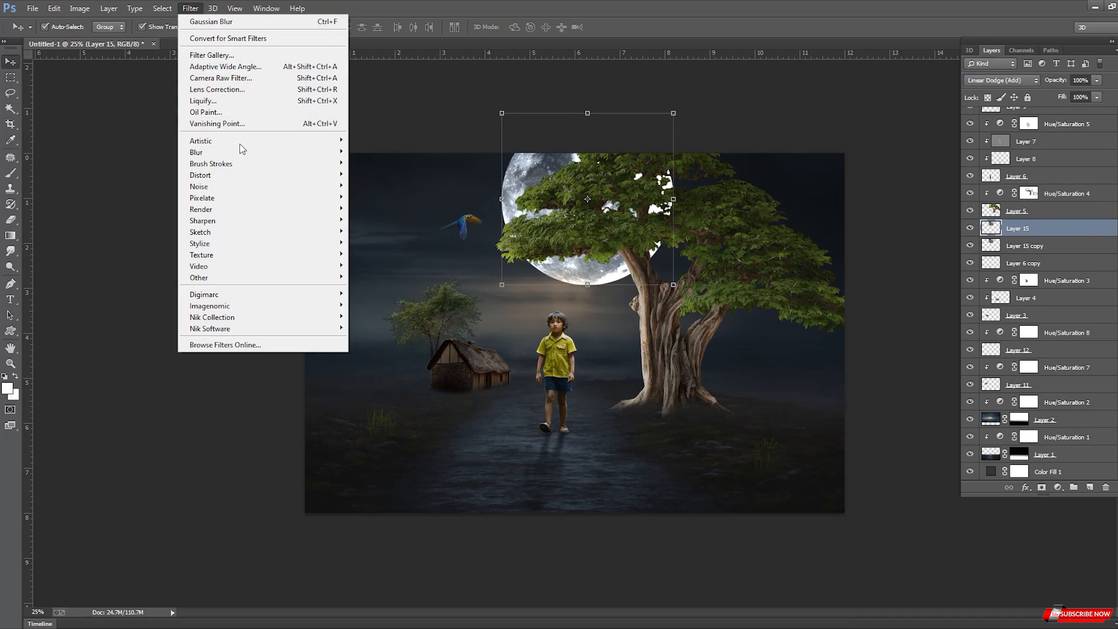
mouse_move(239, 149)
left_click(378, 247)
left_click_drag(469, 200, 212, 121)
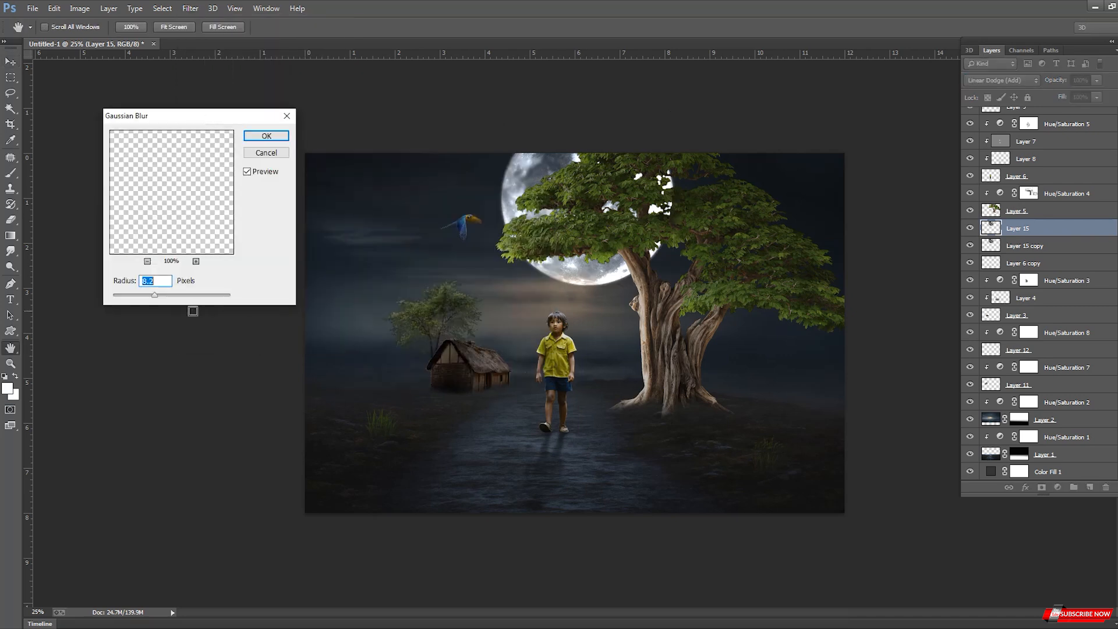
left_click_drag(170, 295, 181, 294)
left_click(255, 136)
Move the blurred Layer 15 beneath Layer 15 copy and duplicate it to intensify the moon's glow.
key("v")
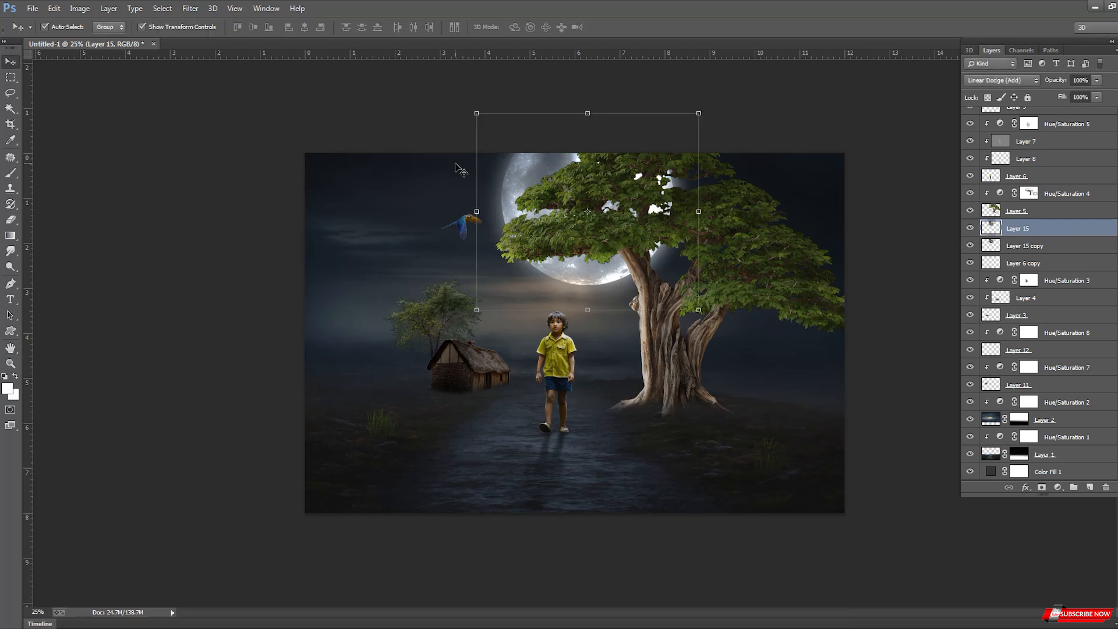
key("ctrl+bracketleft")
key("ctrl+j")
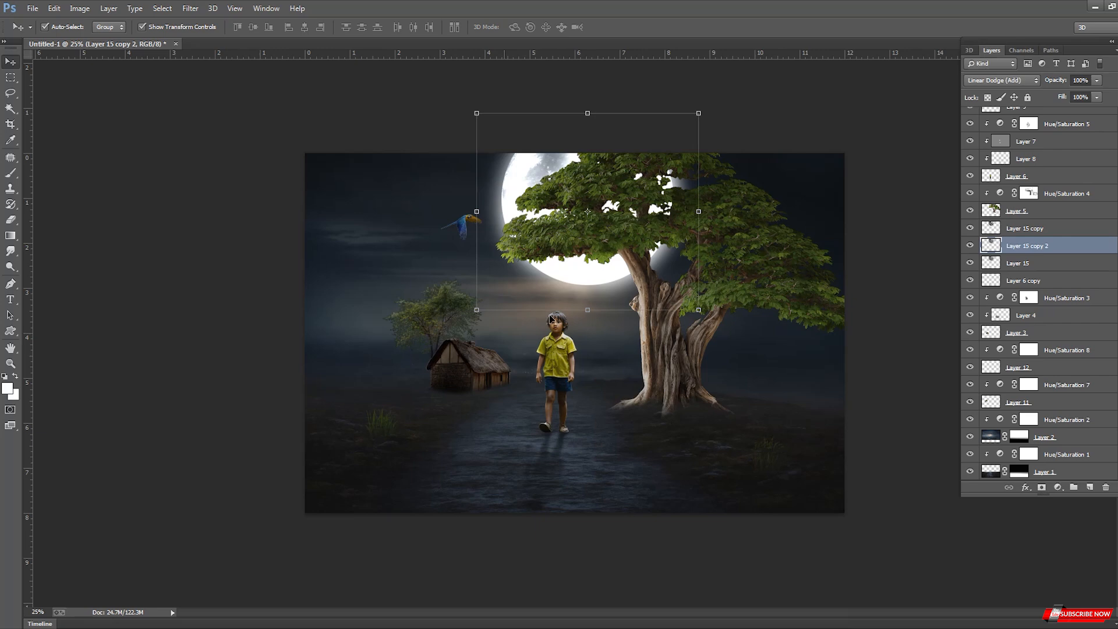
Soften the excess glow over the moon's face on Layer 15 copy 2 with the Eraser at 22% opacity.
left_click(11, 220)
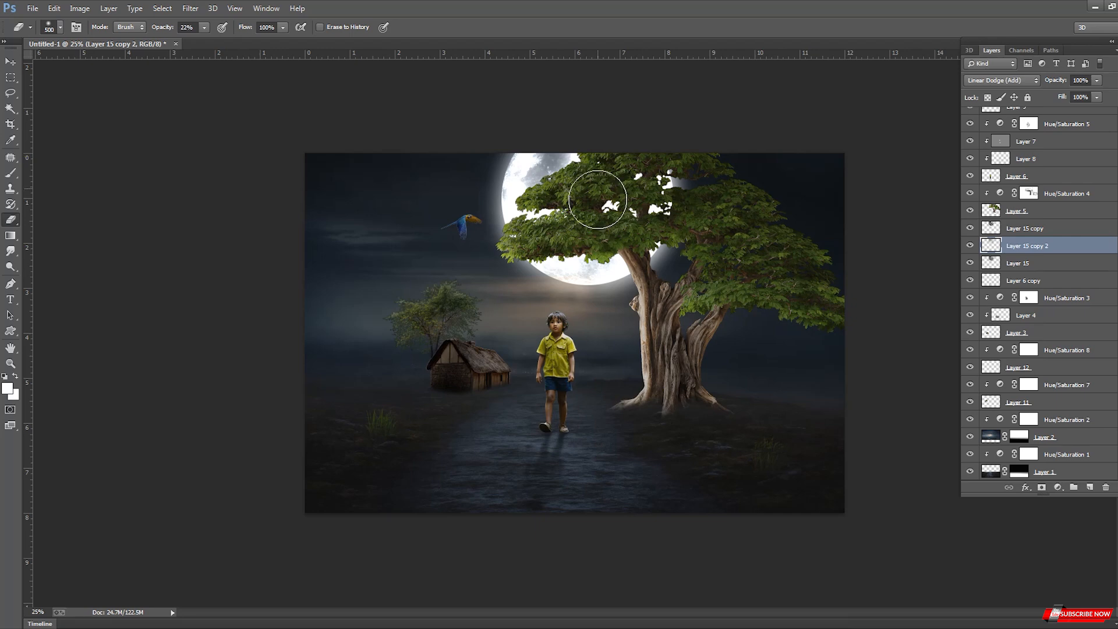
scroll(592, 252, "down", 1)
scroll(451, 323, "up", 1)
scroll(329, 242, "up", 1)
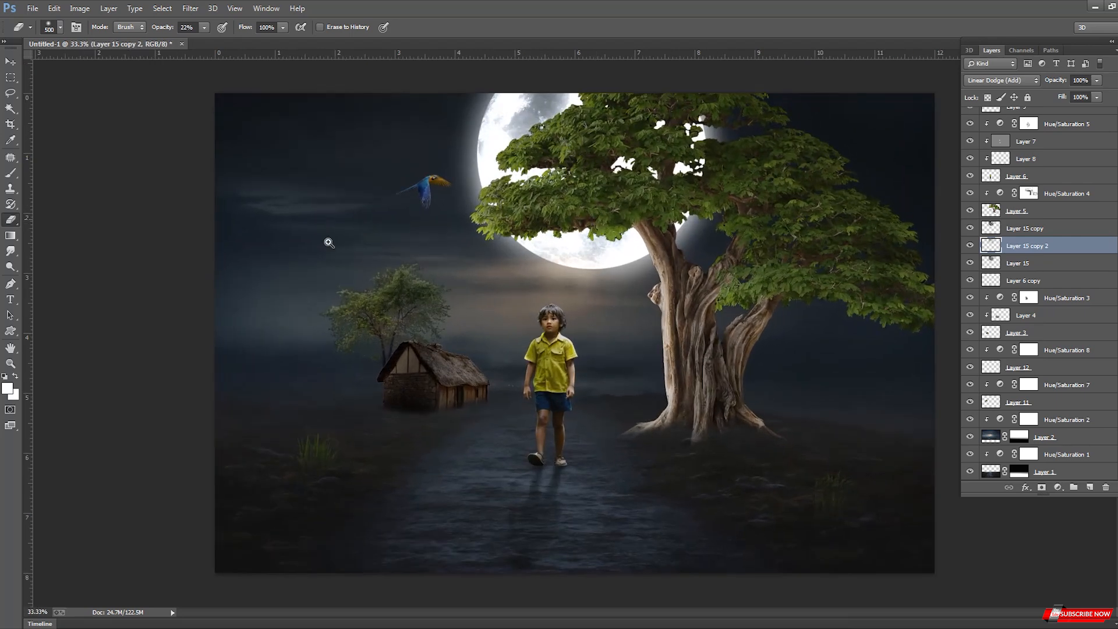
scroll(472, 220, "down", 2)
scroll(472, 220, "up", 1)
Lighten the small tree's moon-facing side with a 72% opacity black-to-transparent gradient on its Hue/Saturation 7 mask, and switch the gradient style to radial.
key("v")
left_click(385, 310)
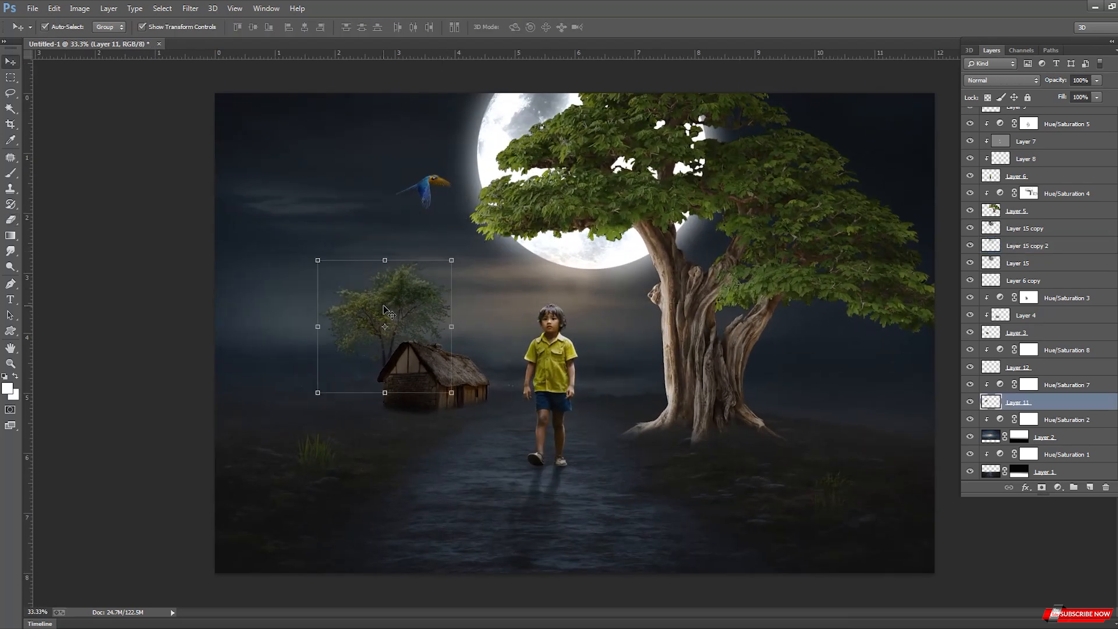
double_click(1001, 385)
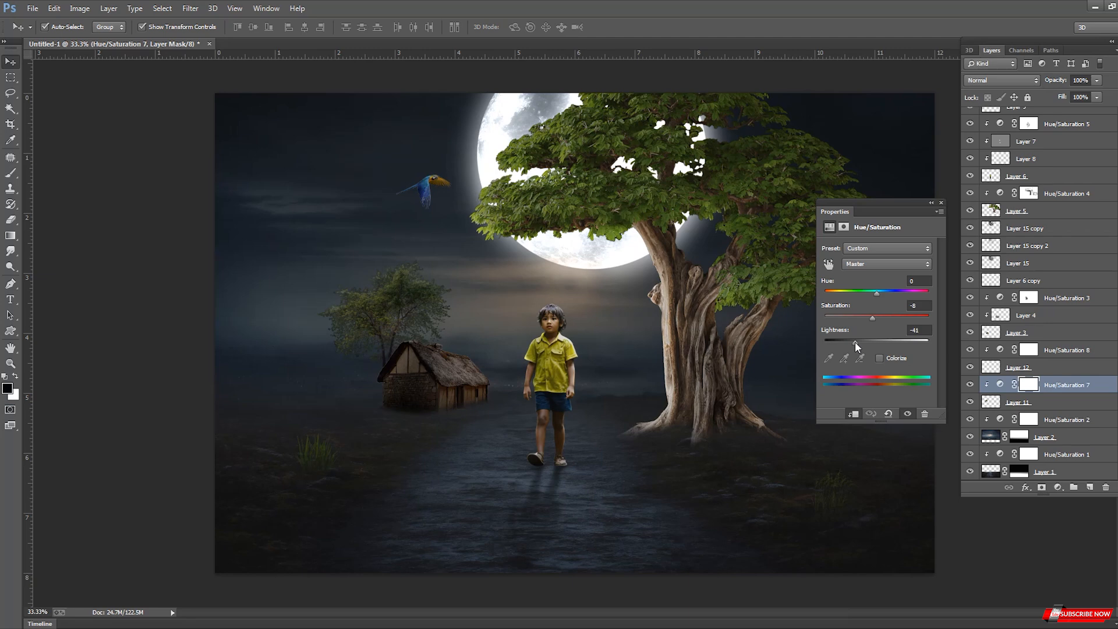
left_click(941, 203)
left_click(10, 235)
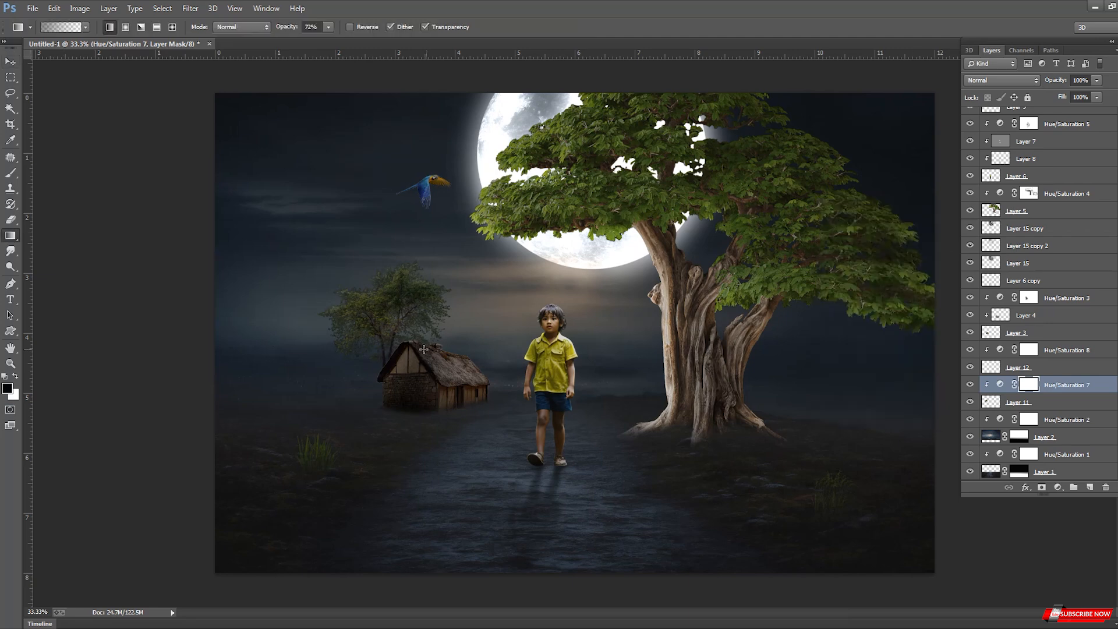
left_click_drag(451, 283, 417, 332)
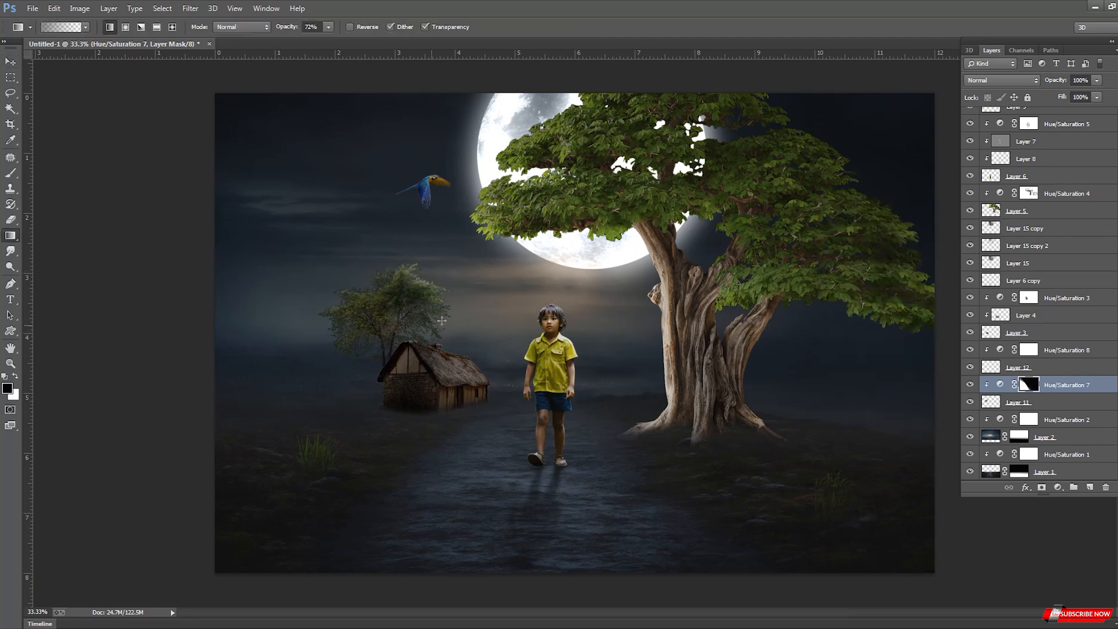
left_click(125, 26)
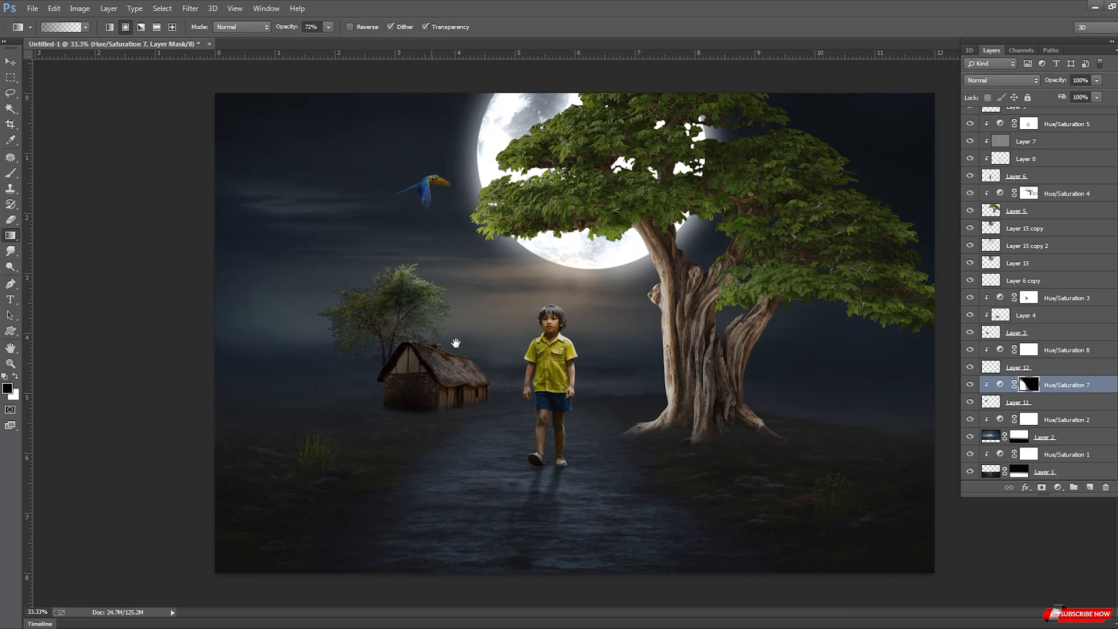
Lighten the house's moonlit roof with a radial gradient at 72% opacity on the Hue/Saturation 3 mask.
key("v")
key("ctrl+plus")
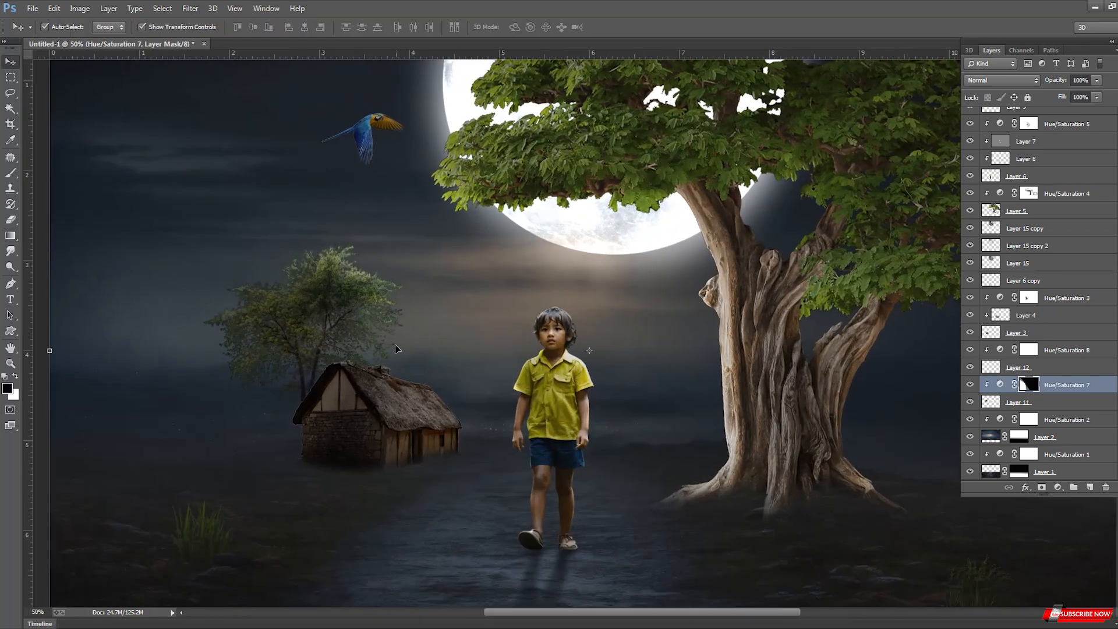
left_click(417, 427)
left_click(11, 236)
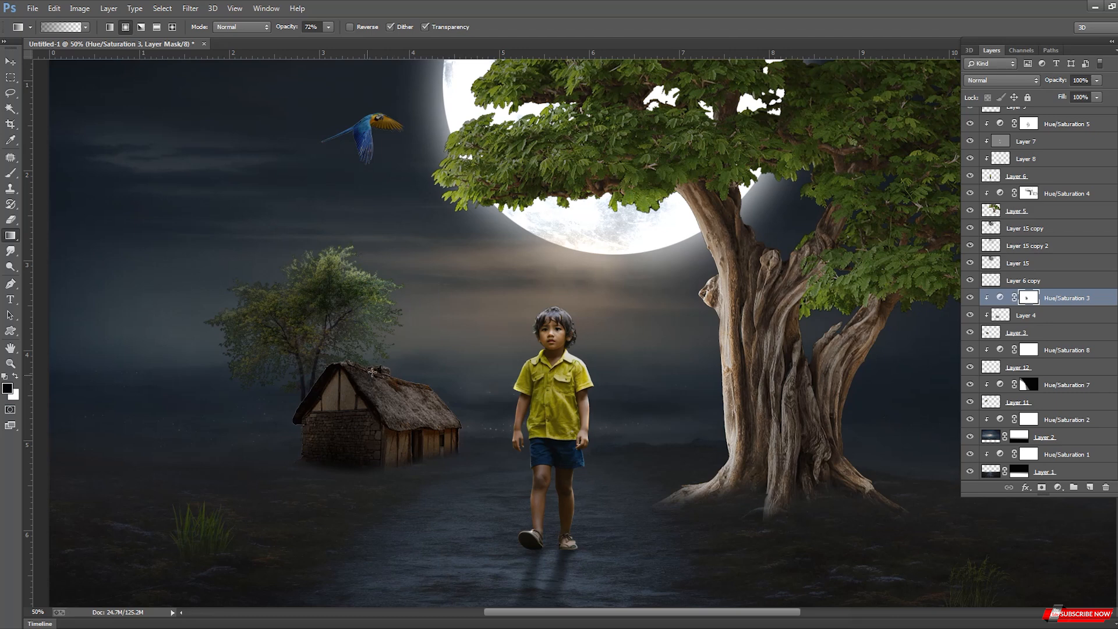
left_click_drag(449, 388, 386, 377)
Add a clipped layer above the house's Layer 4 and paint a white highlight along the roof ridge with a 45 px brush at 13% opacity.
left_click(988, 318)
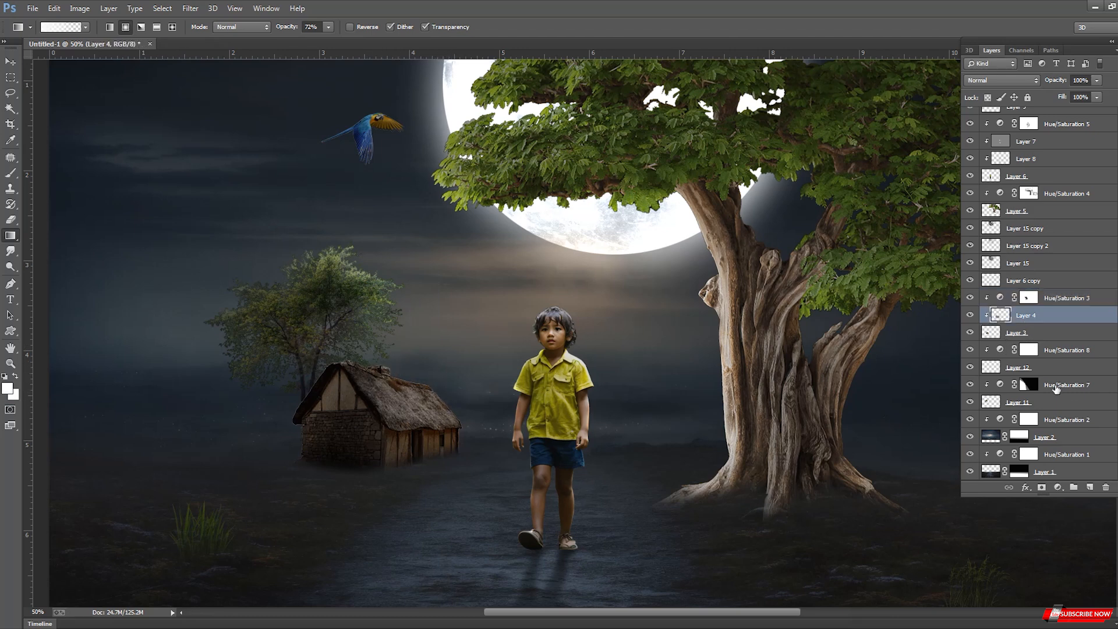
left_click(1089, 486)
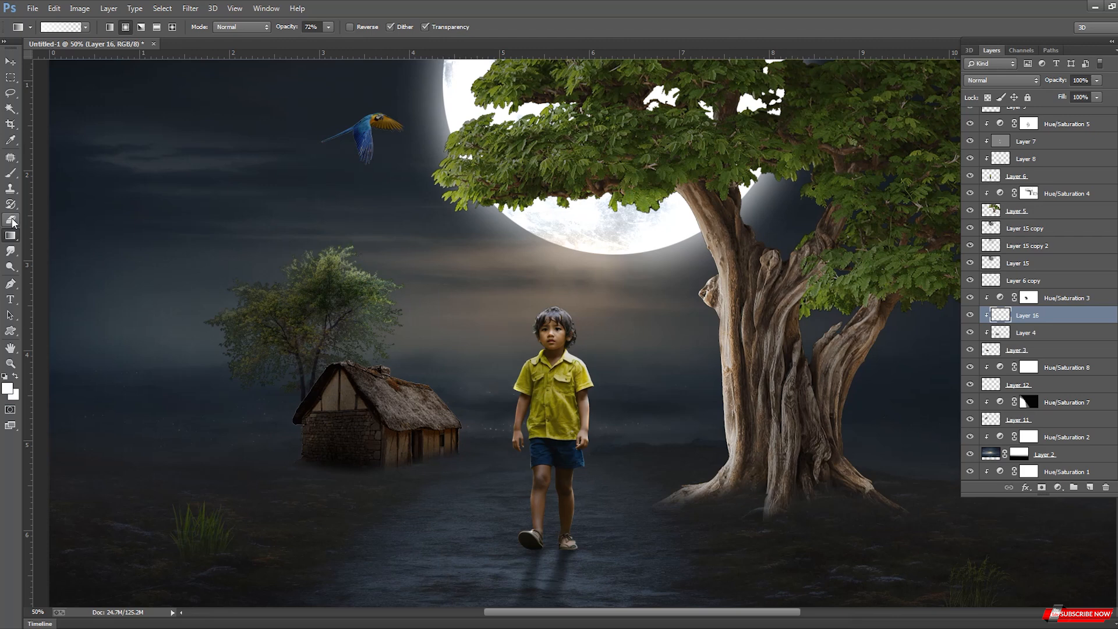
left_click(10, 173)
mouse_move(425, 350)
left_mouse_down()
mouse_move(452, 346)
mouse_move(399, 335)
mouse_move(431, 340)
left_mouse_up()
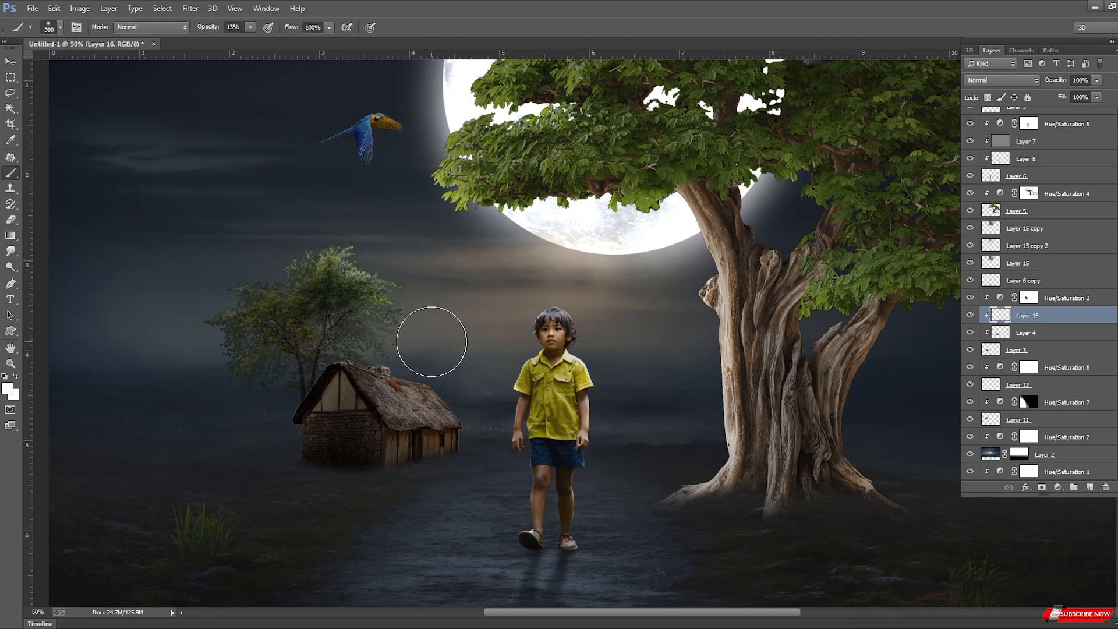
key("bracketleft")
key("bracketleft")
key("bracketleft")
key("bracketleft")
key("bracketleft")
key("bracketleft")
key("bracketleft")
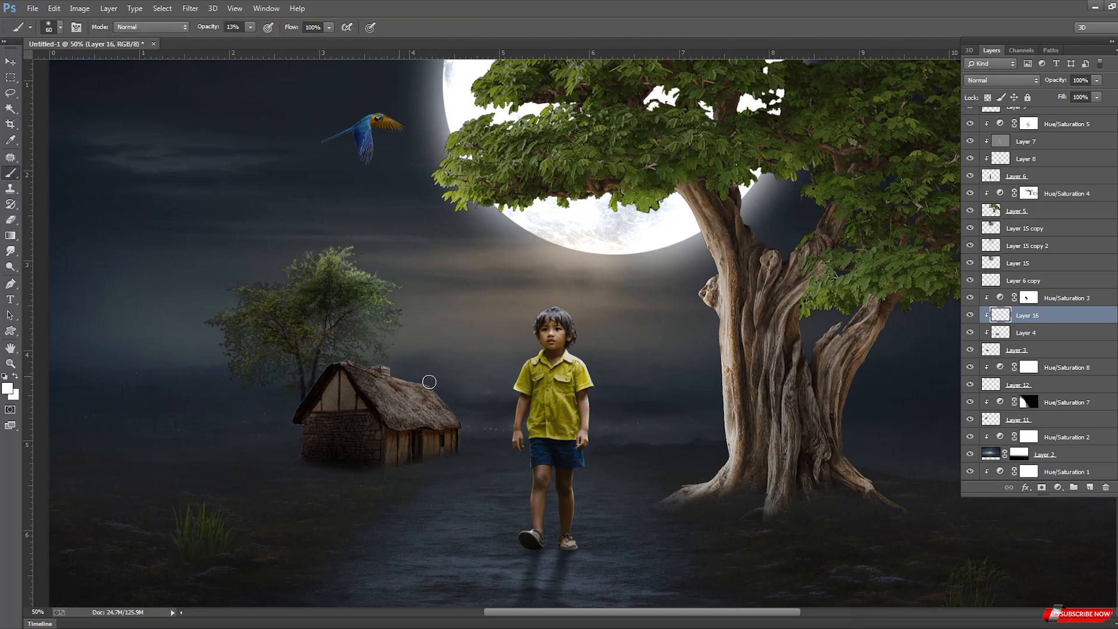
mouse_move(431, 379)
left_mouse_down()
mouse_move(447, 391)
mouse_move(427, 374)
mouse_move(385, 371)
left_mouse_up()
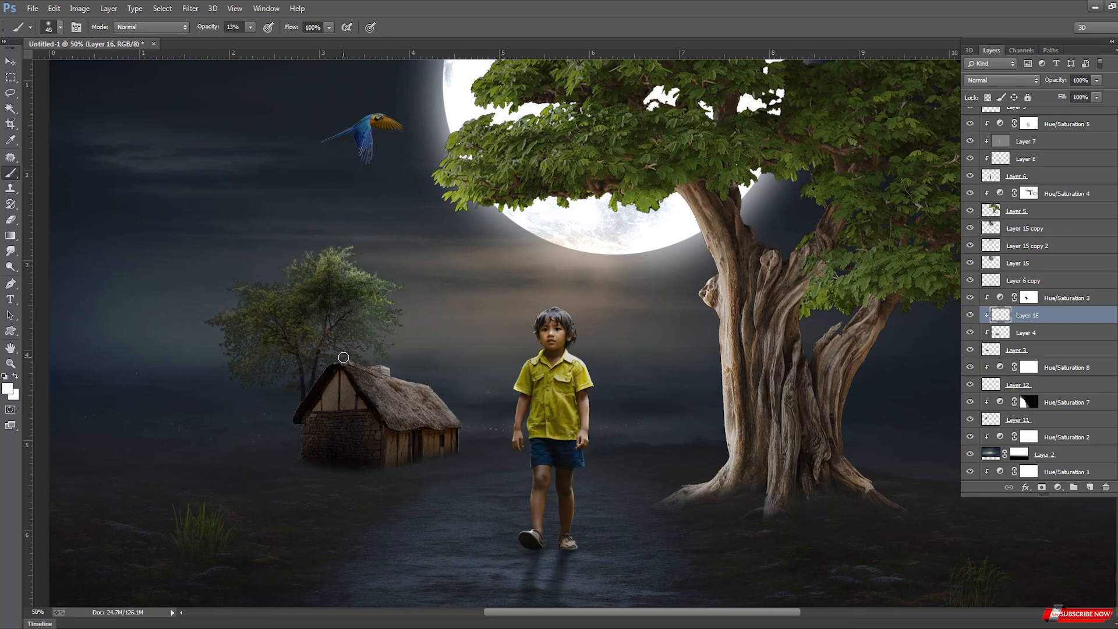
Brighten the house roof on Layer 16 more broadly with a 175 px white brush at 13% opacity.
key("ctrl+minus")
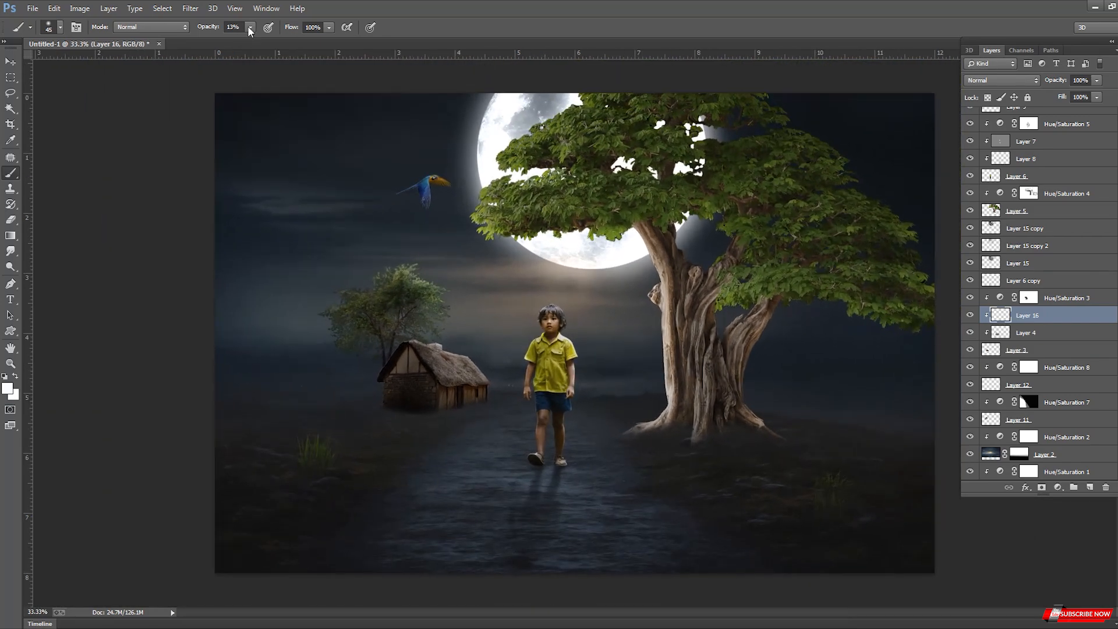
key("bracketright")
key("bracketright")
key("bracketright")
key("bracketright")
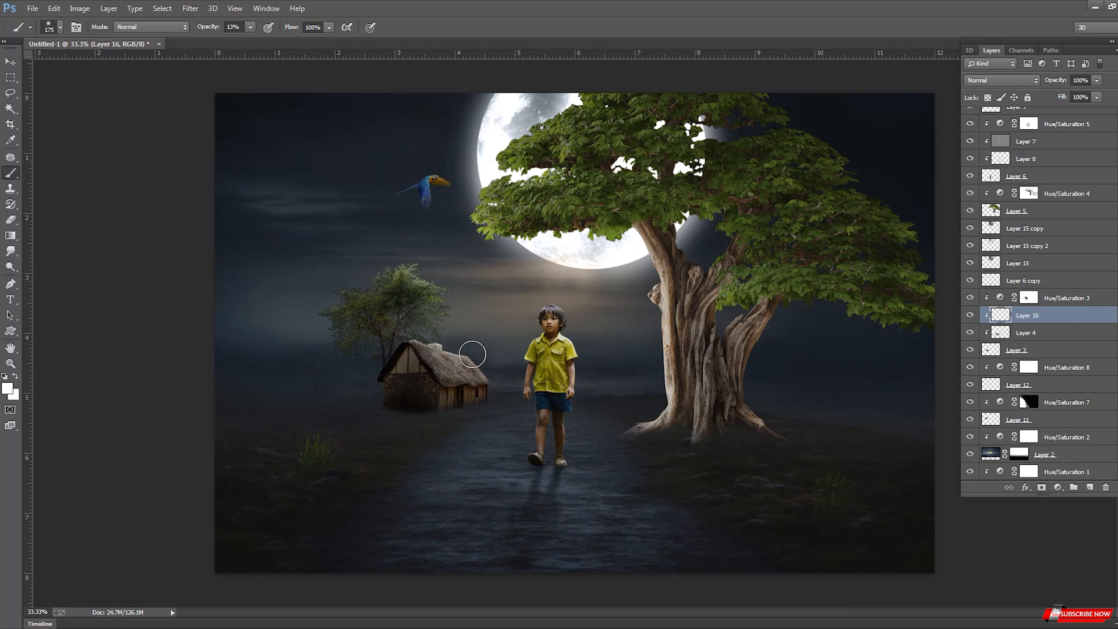
key("ctrl+minus")
key("ctrl+minus")
key("ctrl+plus")
key("ctrl+plus")
Extend the lit area of the small tree with another radial gradient on the Hue/Saturation 7 mask.
key("v")
left_click(359, 303)
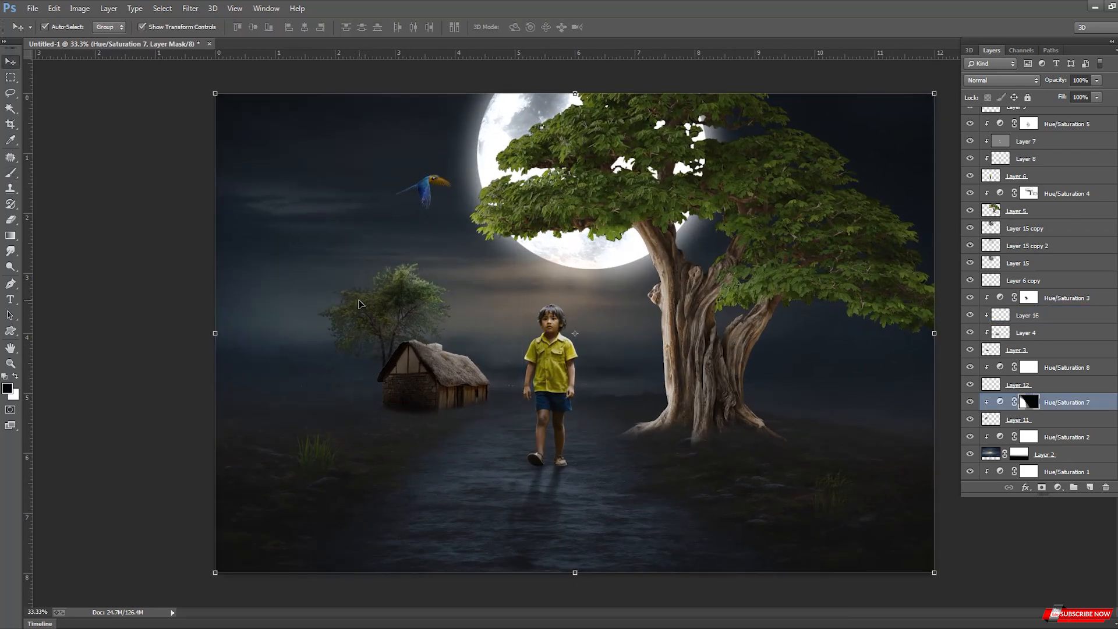
left_click(10, 236)
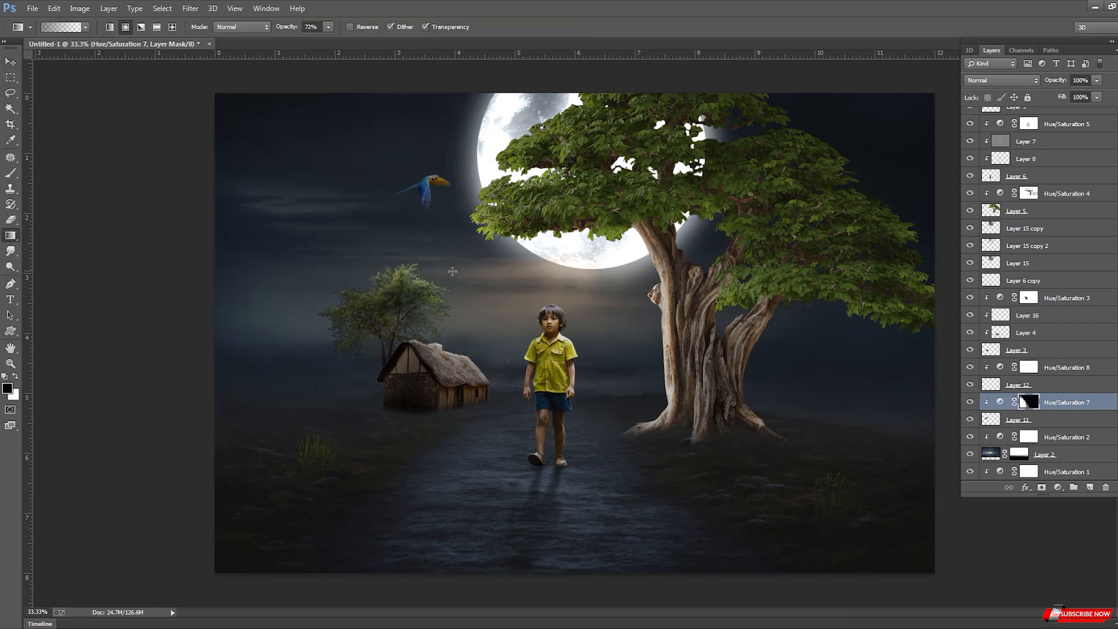
key("ctrl+minus")
key("ctrl+plus")
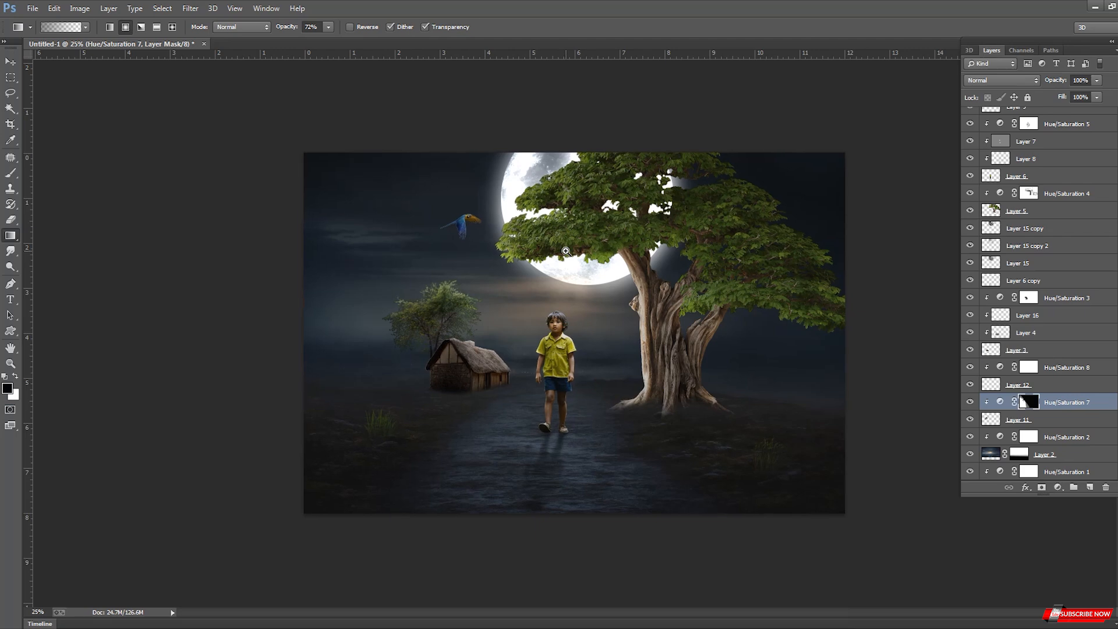
Select the boy's Hue/Saturation 5 adjustment and check Layer 8's effect by toggling its visibility.
key("ctrl+plus")
left_click(504, 388)
key("ctrl+minus")
key("ctrl+minus")
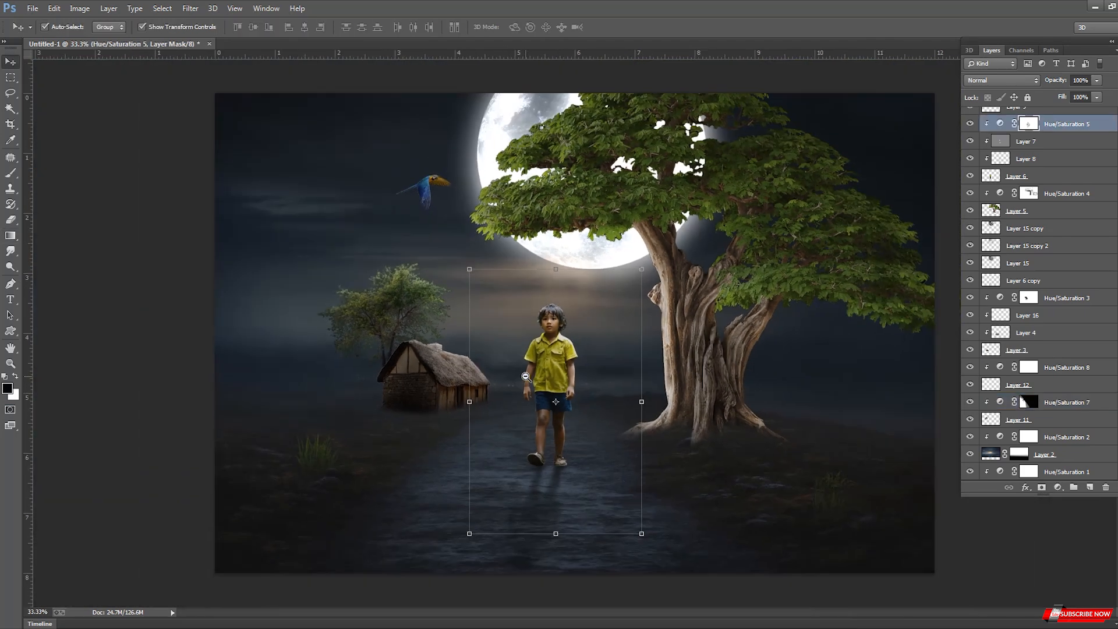
left_click(970, 158)
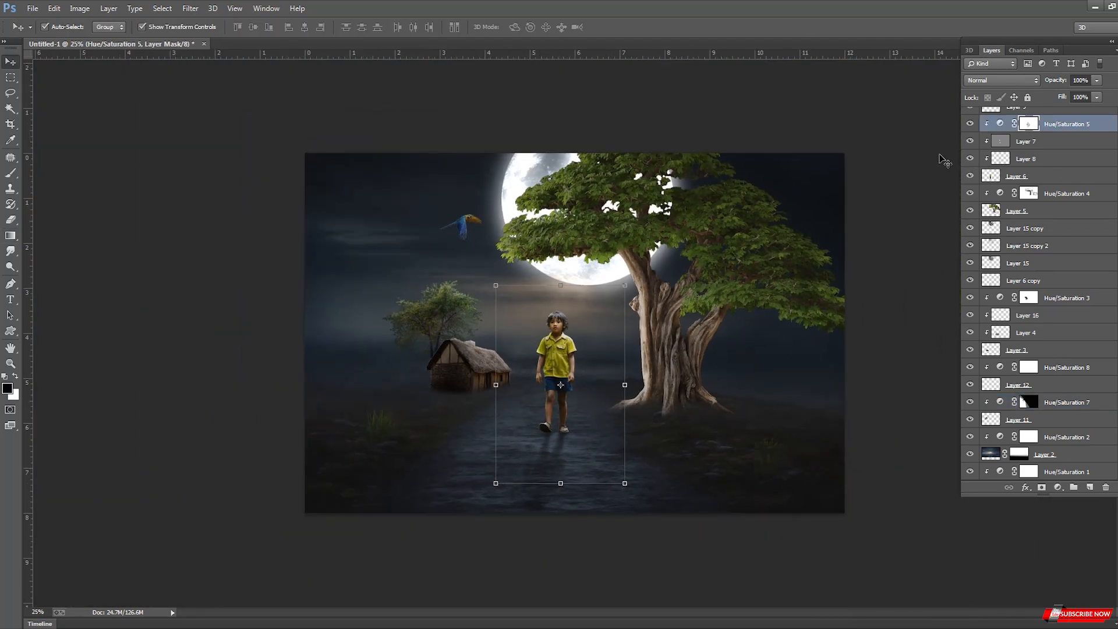
Dodge the path around the boy on Layer 1 with a 300 px brush, Highlights range and 45% exposure.
left_click(703, 459)
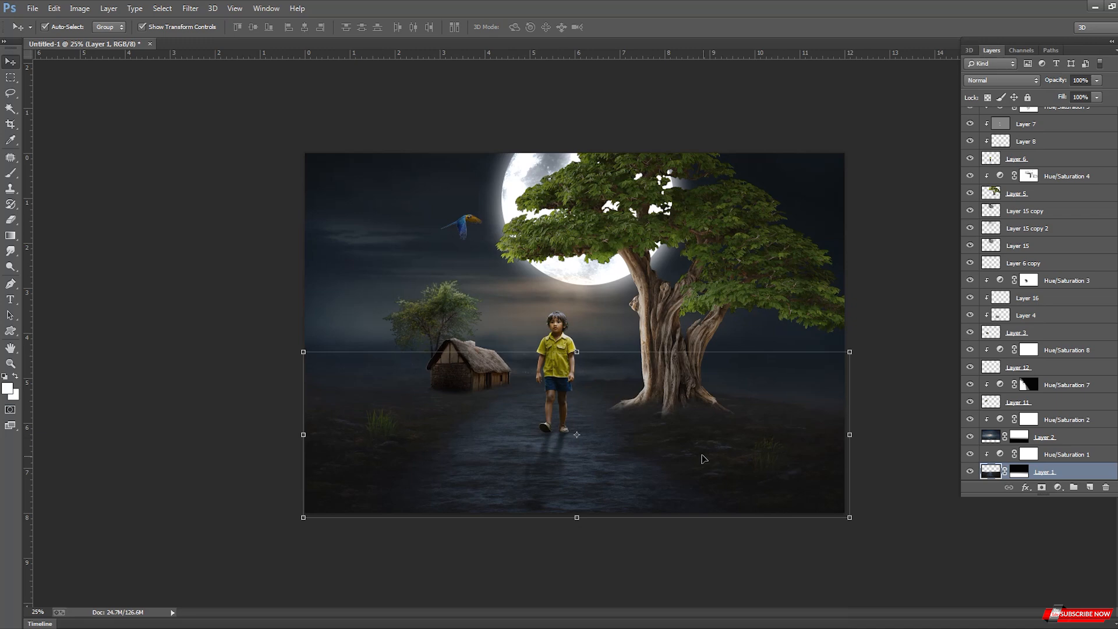
left_click(10, 267)
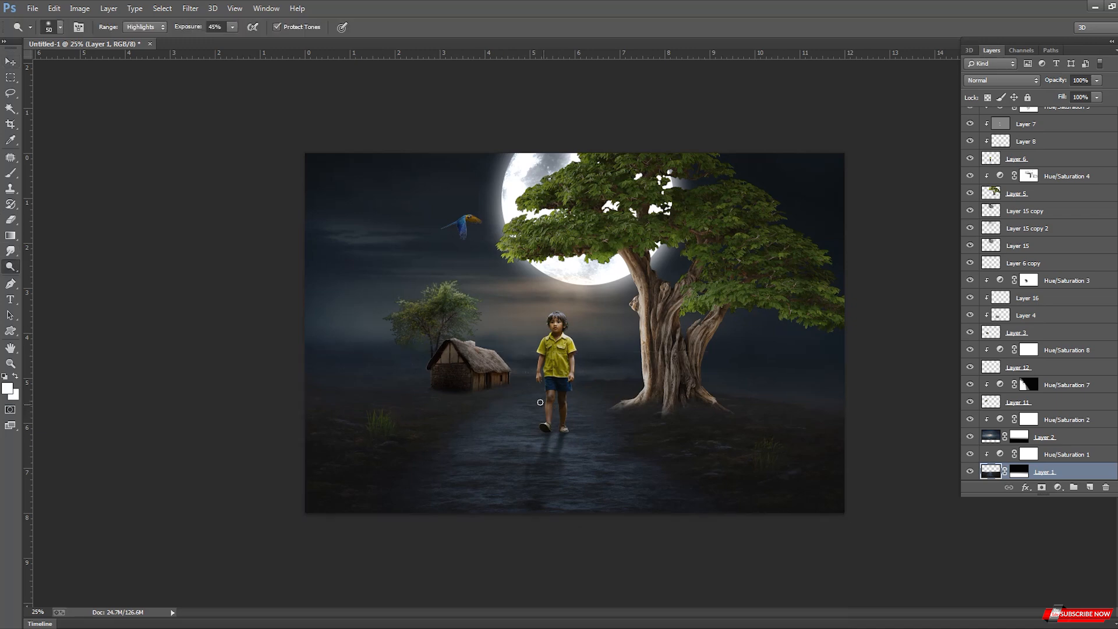
key("bracketright")
key("bracketright")
key("bracketright")
key("bracketright")
key("bracketright")
key("bracketright")
key("bracketright")
key("bracketright")
key("bracketright")
key("bracketright")
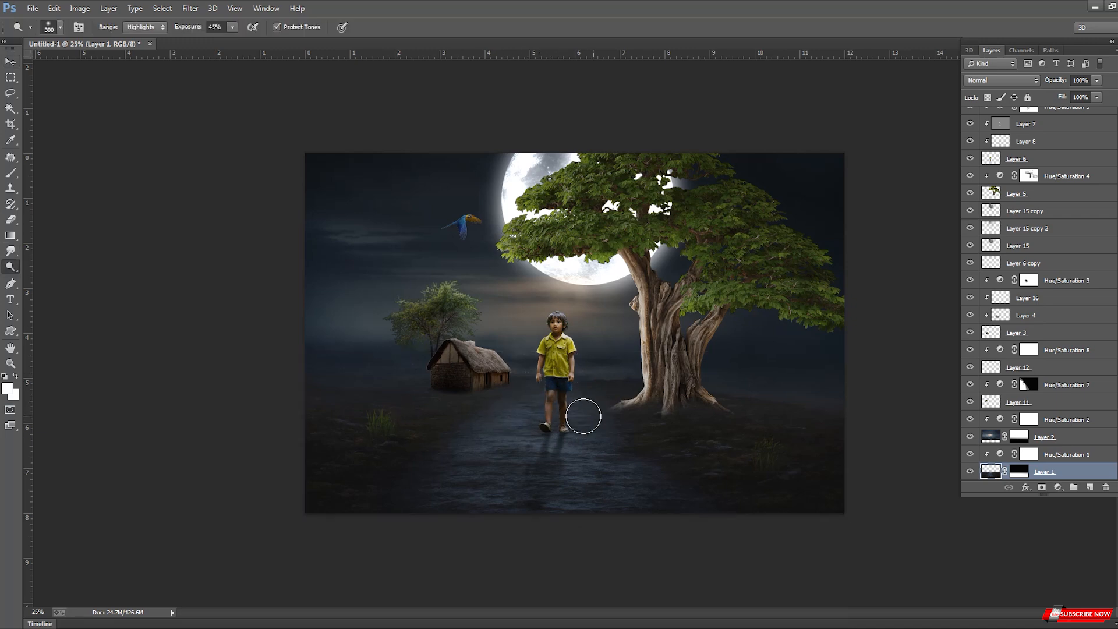
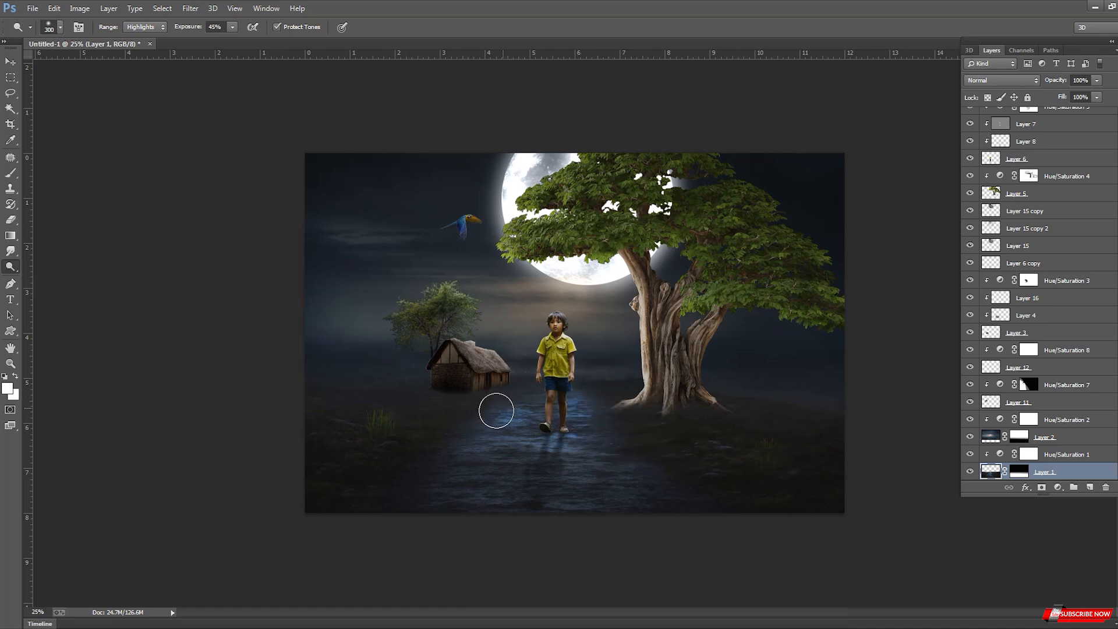
Brighten the macaw with a radial gradient at 72% opacity on the Hue/Saturation 6 mask.
key("ctrl+plus")
key("v")
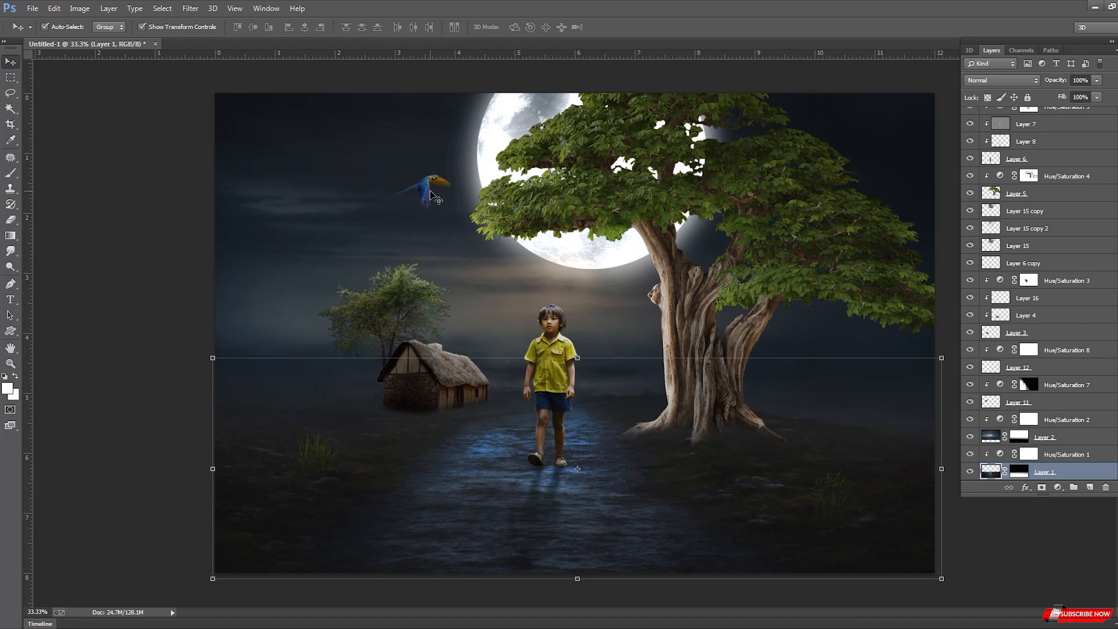
left_click(431, 195)
scroll(1052, 121, "up", 2)
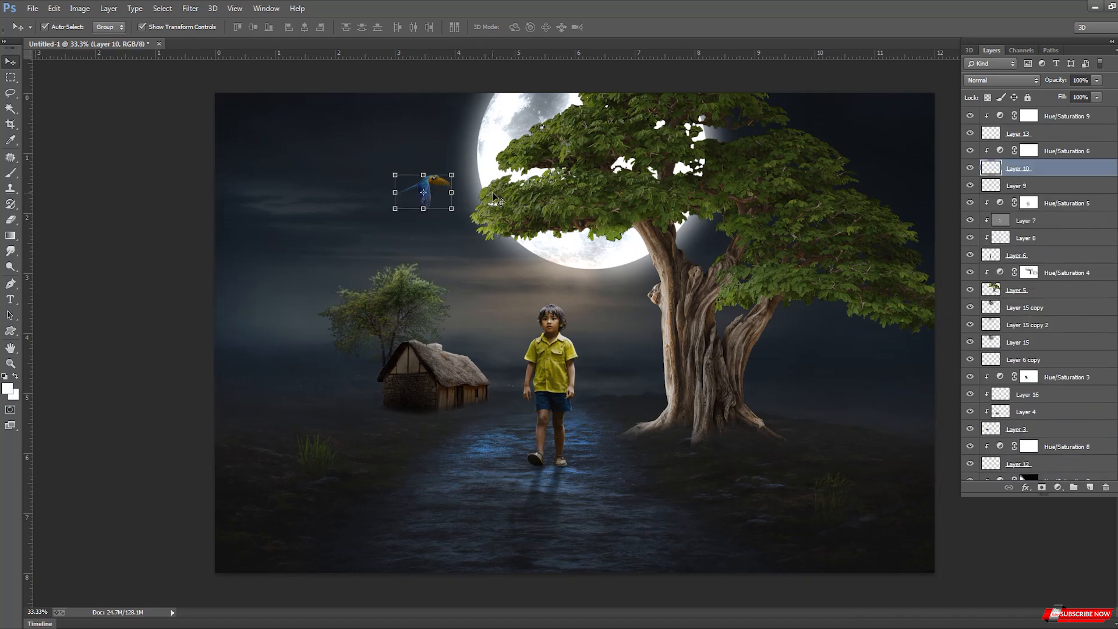
left_click(1028, 152)
key("g")
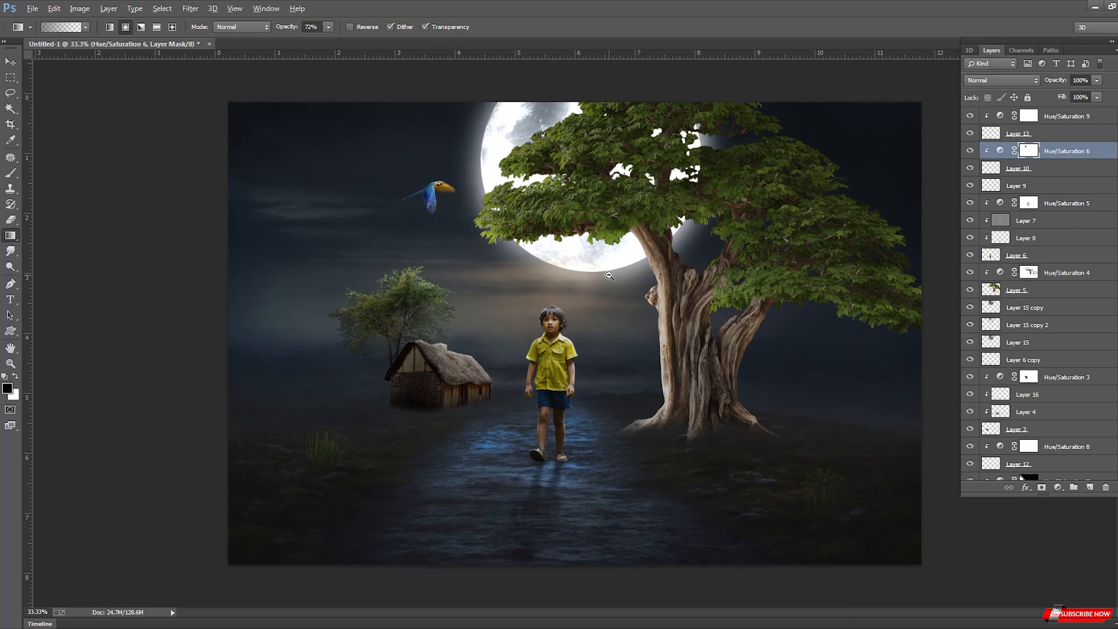
scroll(524, 225, "down", 1)
scroll(583, 221, "up", 1)
scroll(629, 220, "down", 1)
scroll(629, 220, "up", 1)
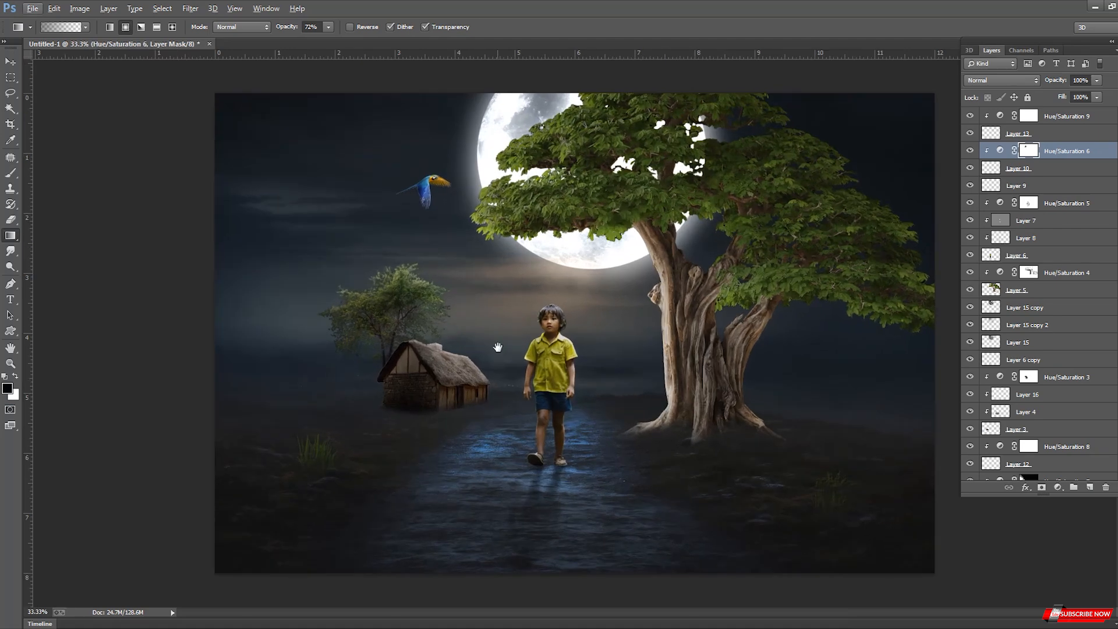
Add a clipped layer above the boy's Layer 6 and paint white edge highlights with a 25 px brush at 13% opacity.
scroll(524, 326, "up", 1)
left_click(1001, 255)
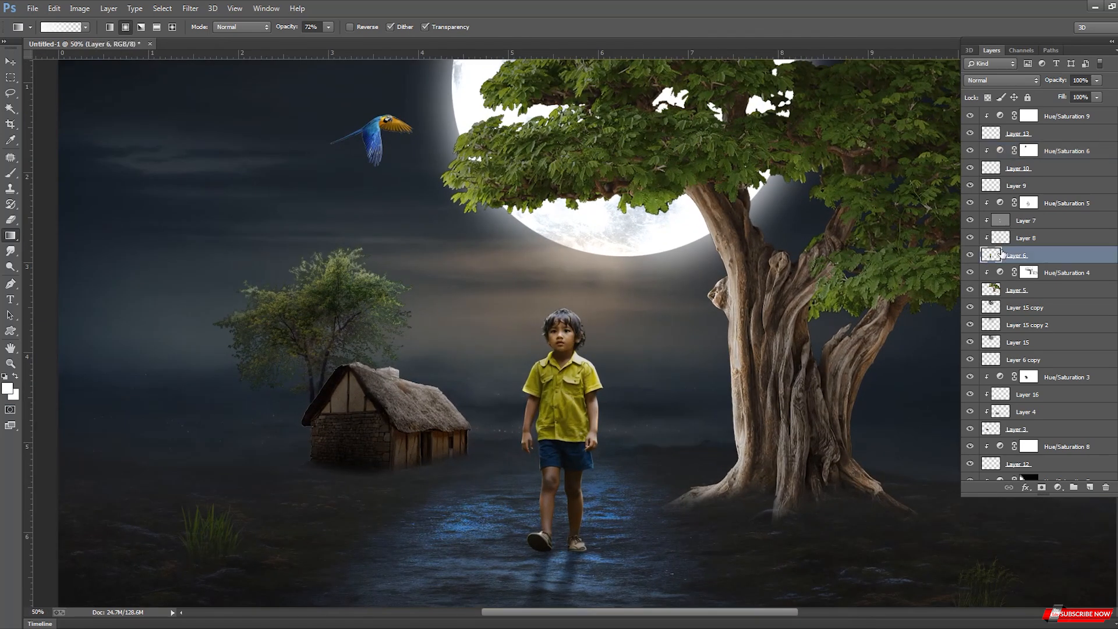
left_click(1008, 237)
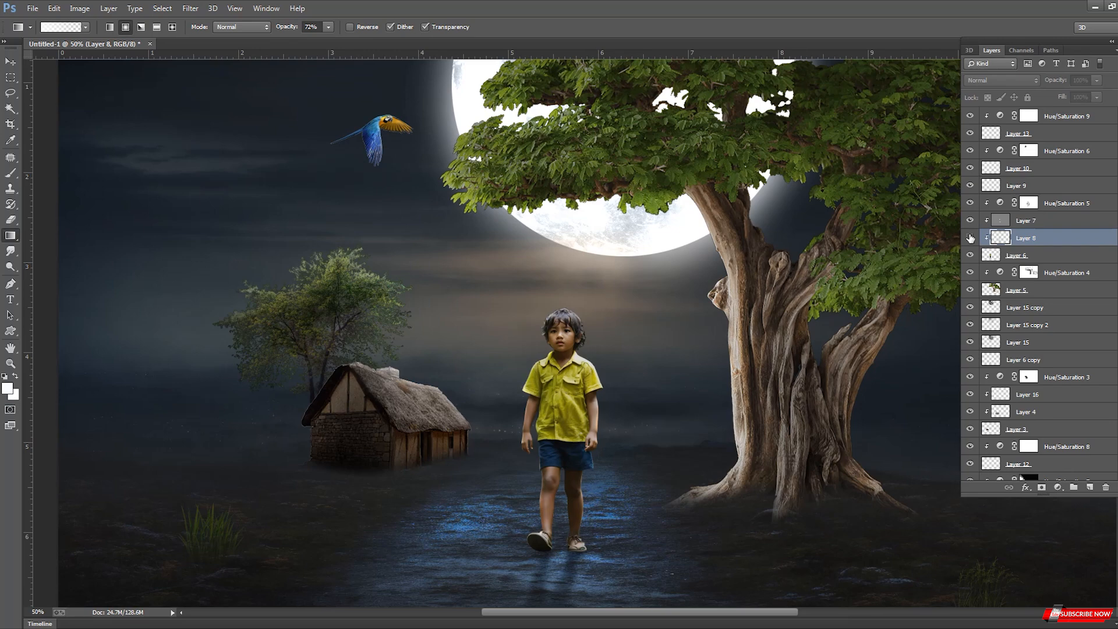
left_click(1090, 487, "ctrl")
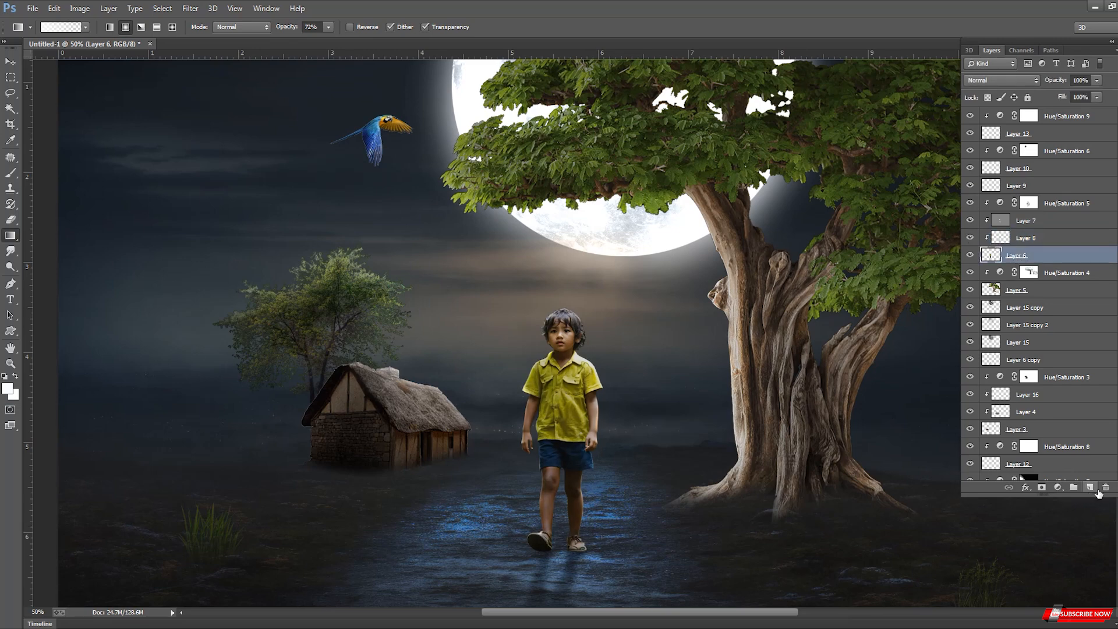
left_click(10, 173)
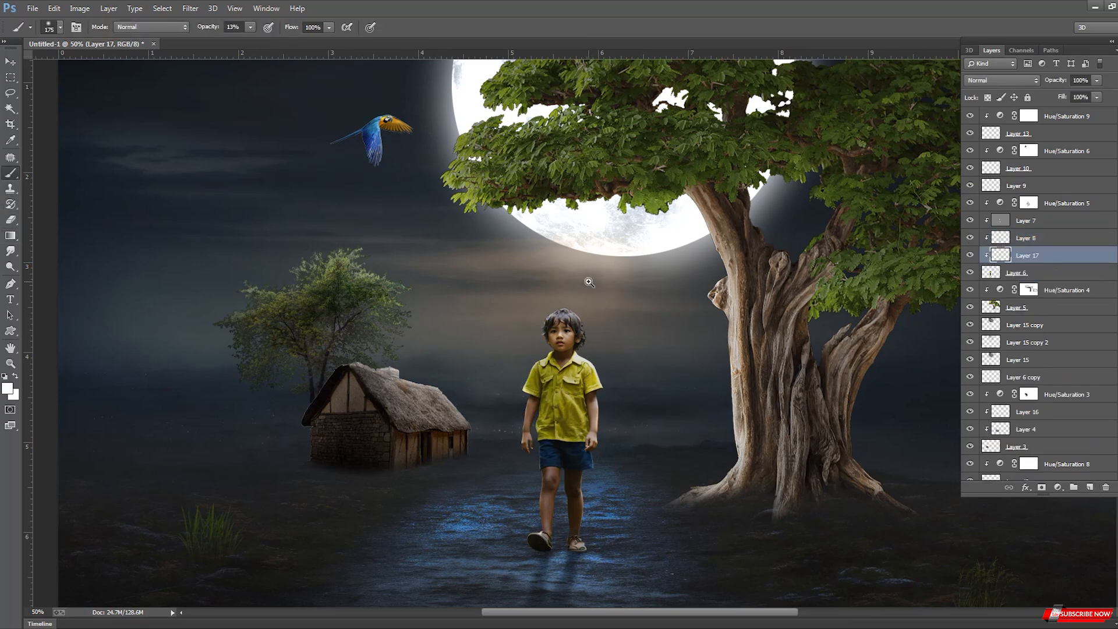
scroll(586, 285, "up", 1)
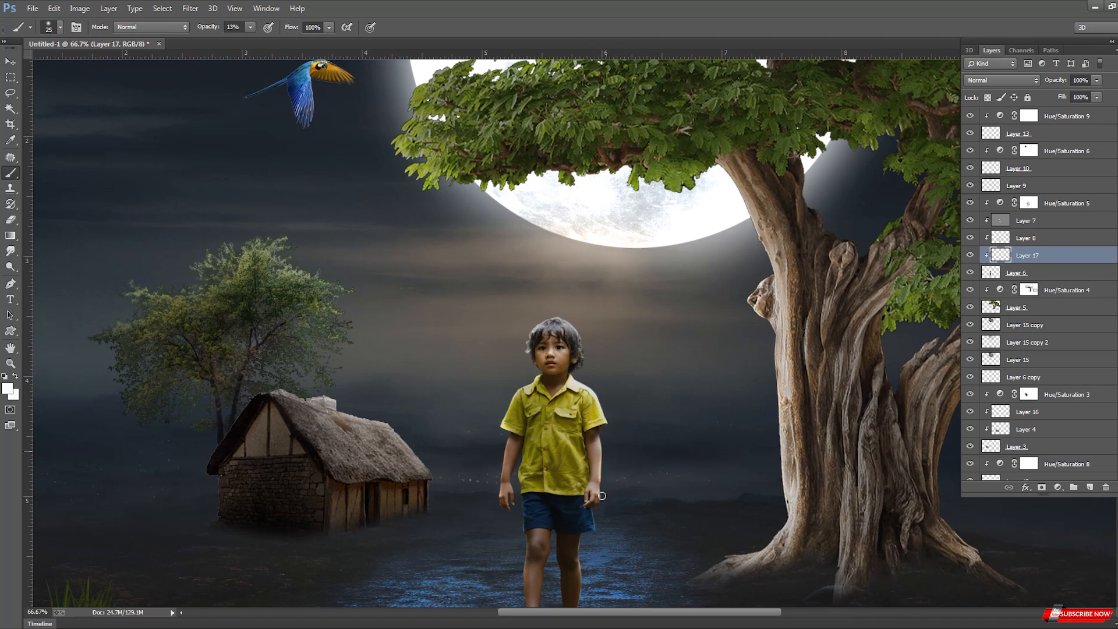
key("ctrl+minus")
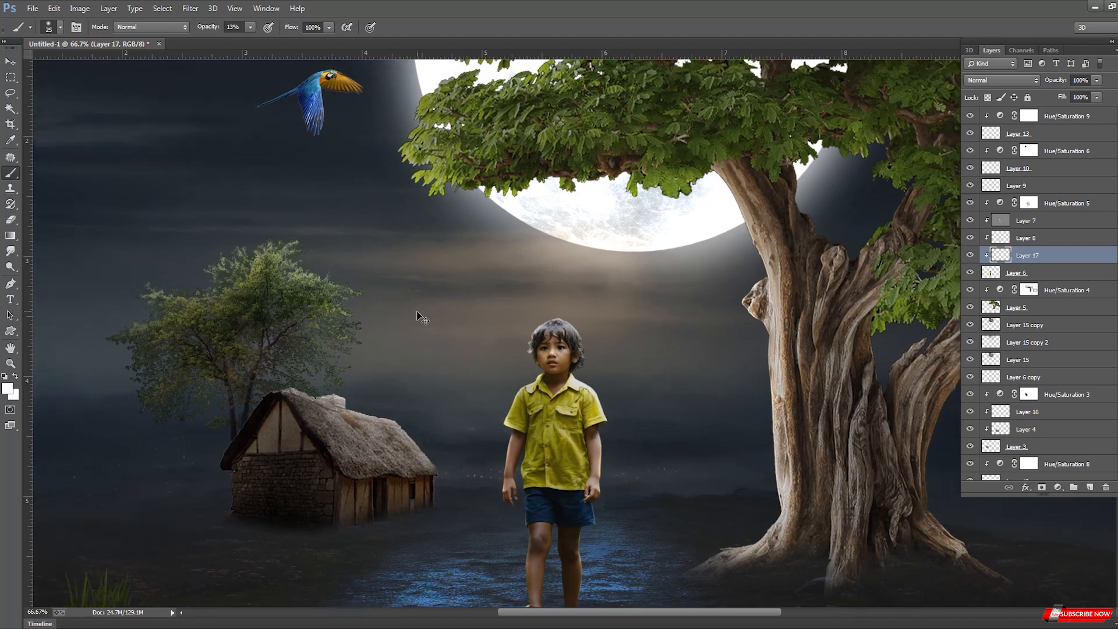
Refine the white rim light along the boy's arms, shorts, legs and shoes on Layer 17 with a 20 to 35 px brush.
left_click_drag(614, 526, 594, 494)
key("ctrl+plus")
key("ctrl+plus")
key("ctrl+plus")
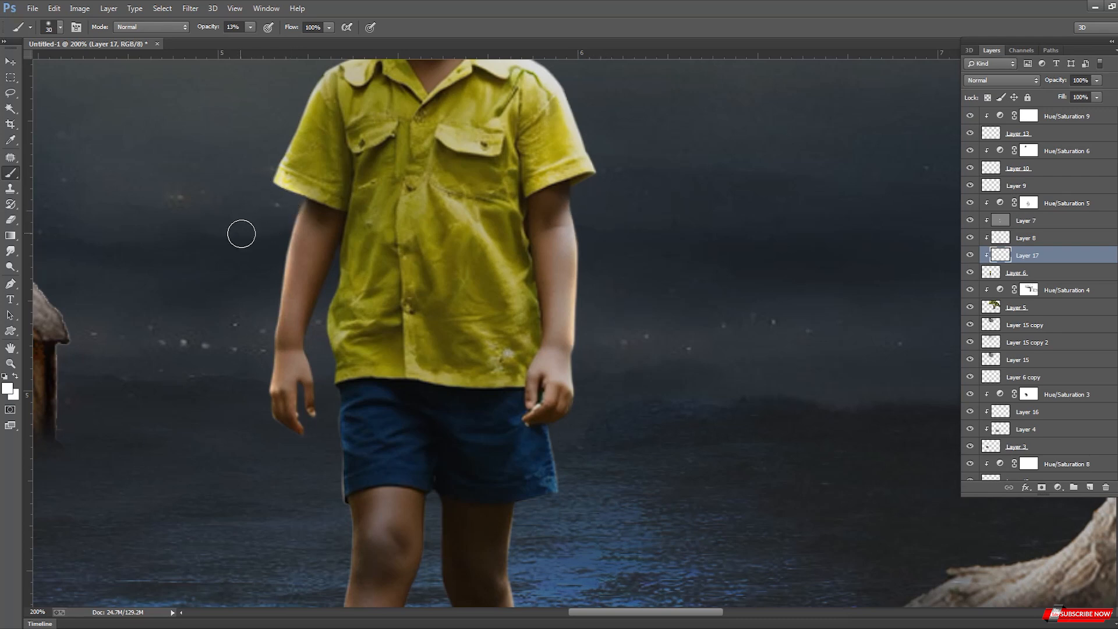
key("bracketleft")
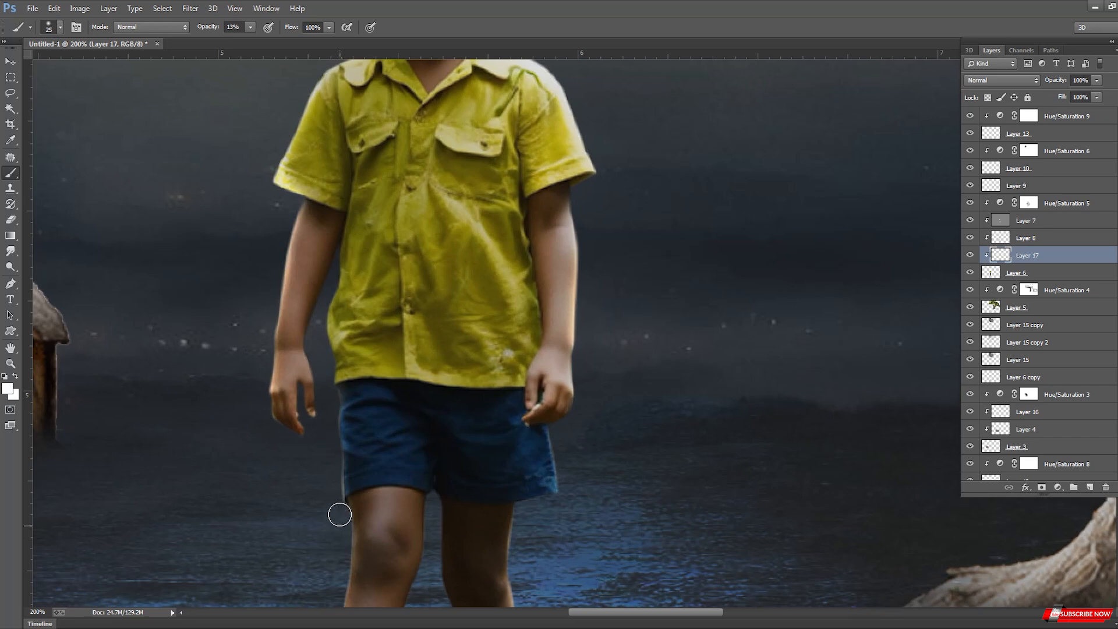
key("ctrl+minus")
key("bracketright")
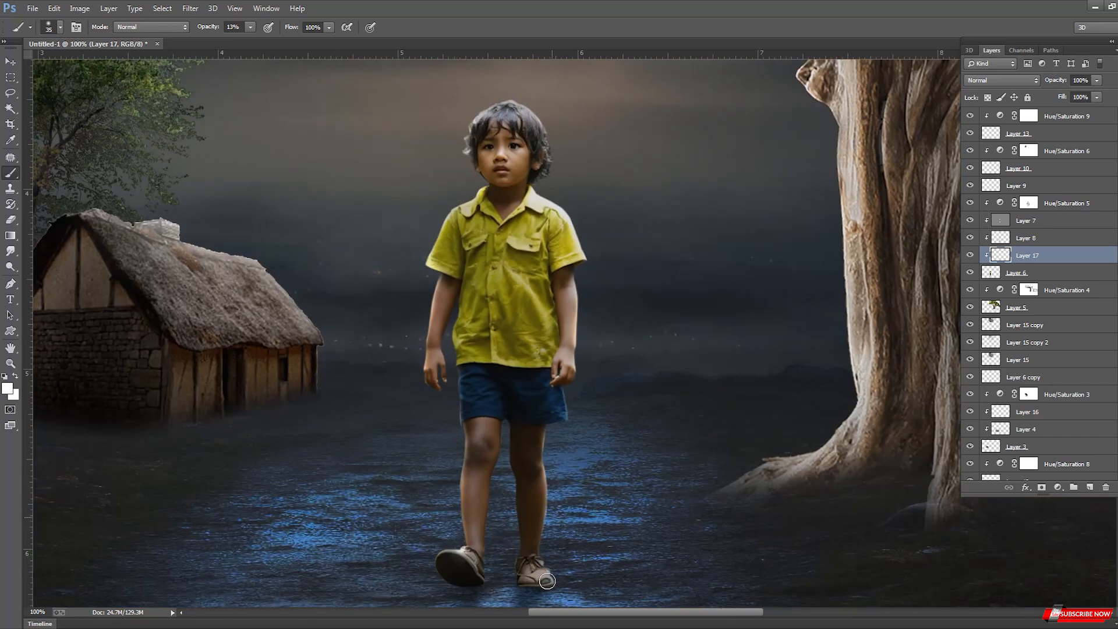
key("bracketleft")
scroll(603, 318, "down", 5)
scroll(604, 319, "up", 5)
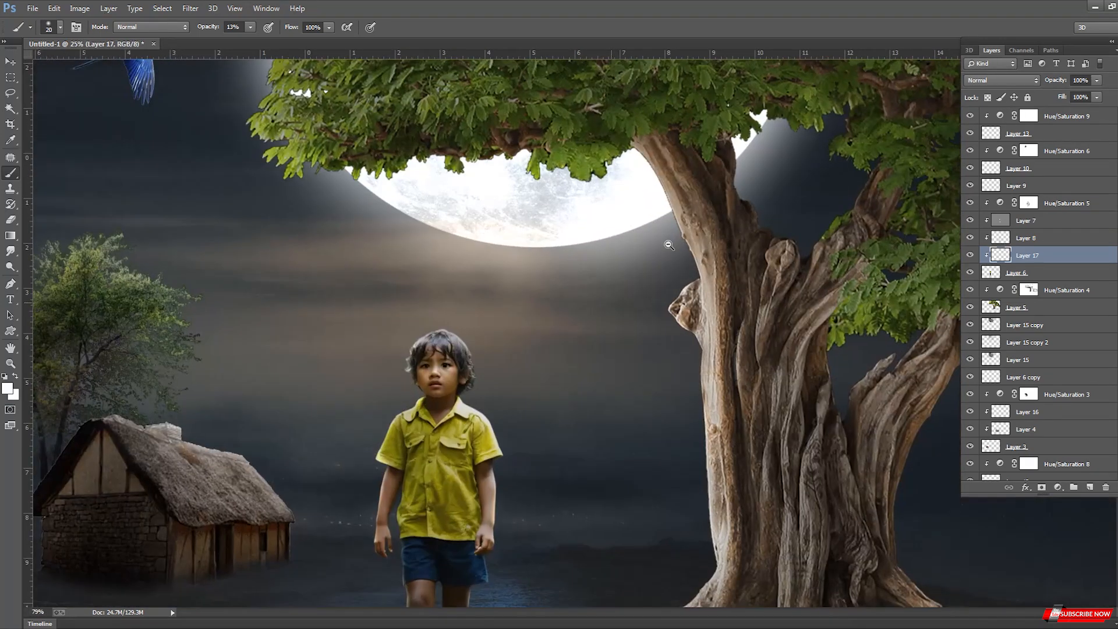
Dodge the boy's upper body, arms and face on Layer 7 with a small brush, Midtones range and 45% exposure.
left_click(1006, 221)
left_click(11, 266)
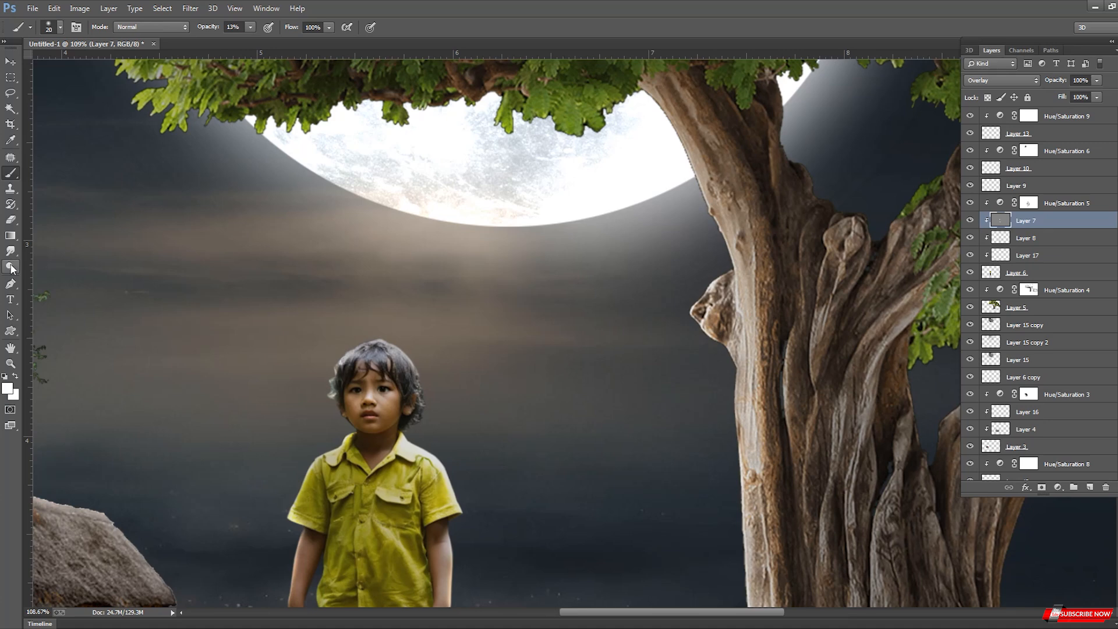
left_click(145, 27)
left_click(142, 51)
key("bracketleft")
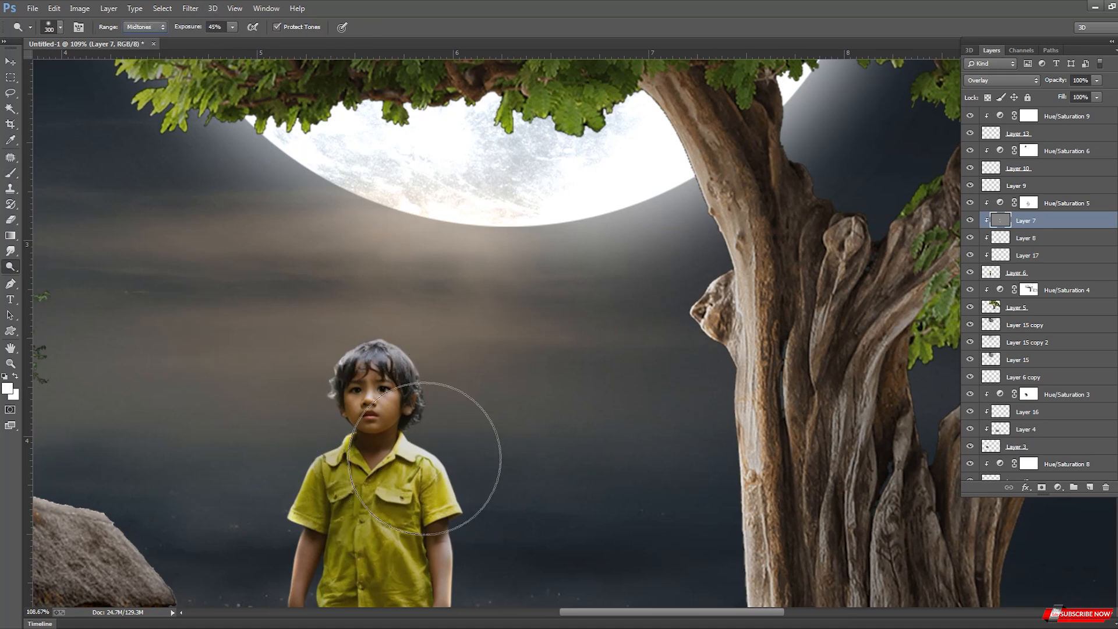
key("bracketleft")
key("bracketleft")
key("bracketleft")
key("bracketleft")
key("bracketleft")
key("bracketleft")
key("bracketleft")
key("bracketleft")
key("bracketleft")
key("bracketleft")
key("bracketleft")
key("bracketleft")
key("bracketleft")
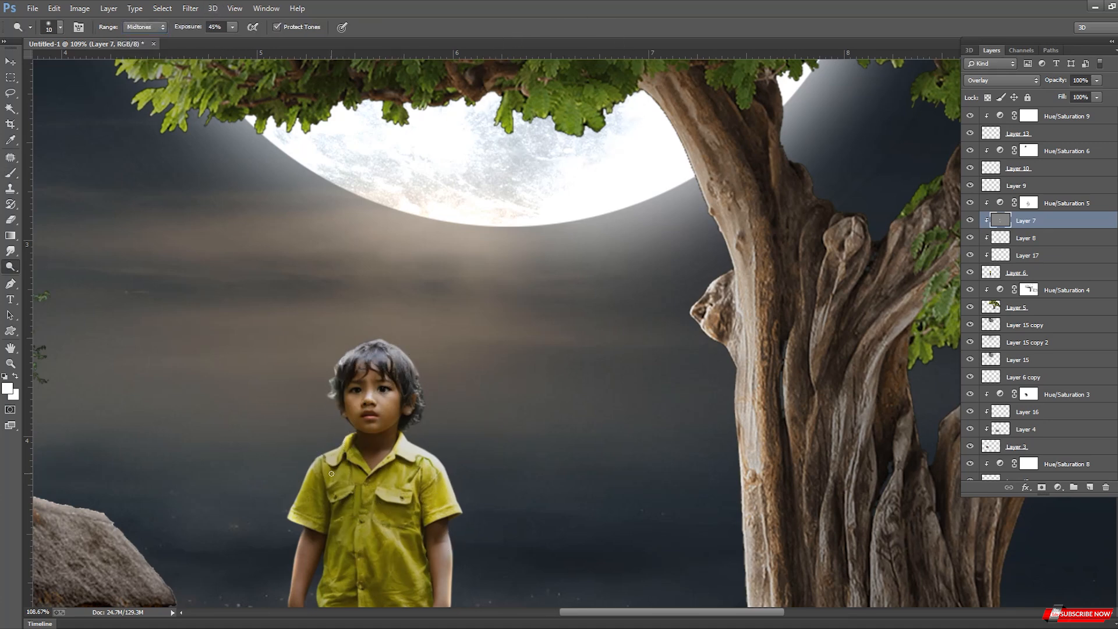
key("bracketright")
left_click_drag(341, 518, 360, 380)
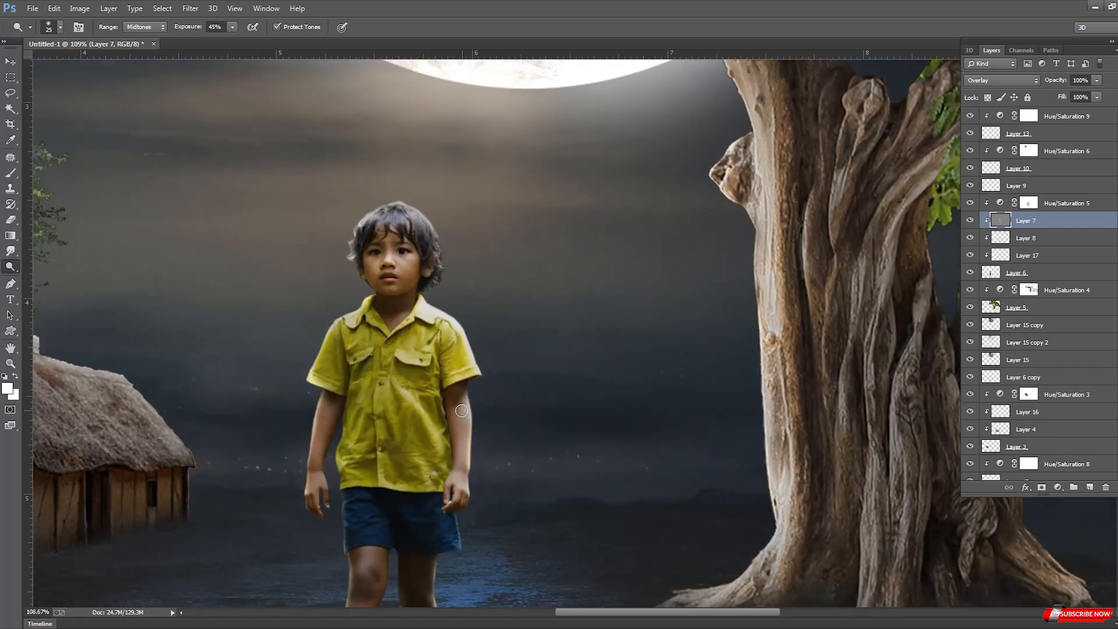
left_click_drag(462, 410, 462, 455)
key("bracketright")
left_click_drag(331, 407, 318, 490)
left_click_drag(369, 267, 372, 275)
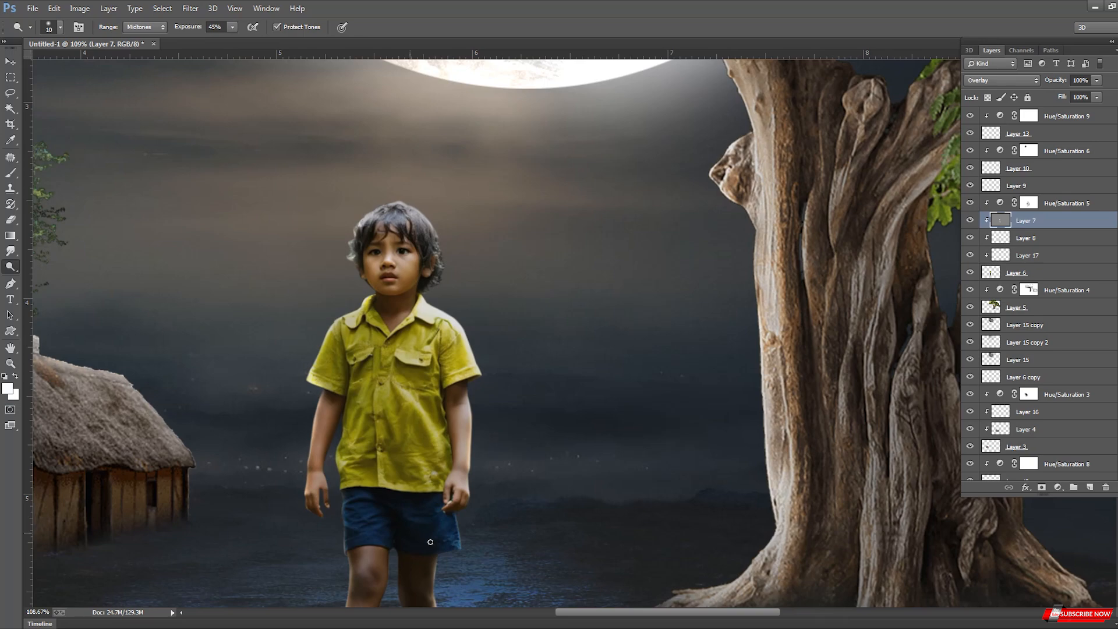
Dodge the boy's legs on Layer 7 with a 25 to 40 px brush at 45% exposure.
left_click_drag(431, 543, 429, 478)
key("bracketright")
key("bracketright")
key("bracketright")
left_click_drag(354, 545, 353, 595)
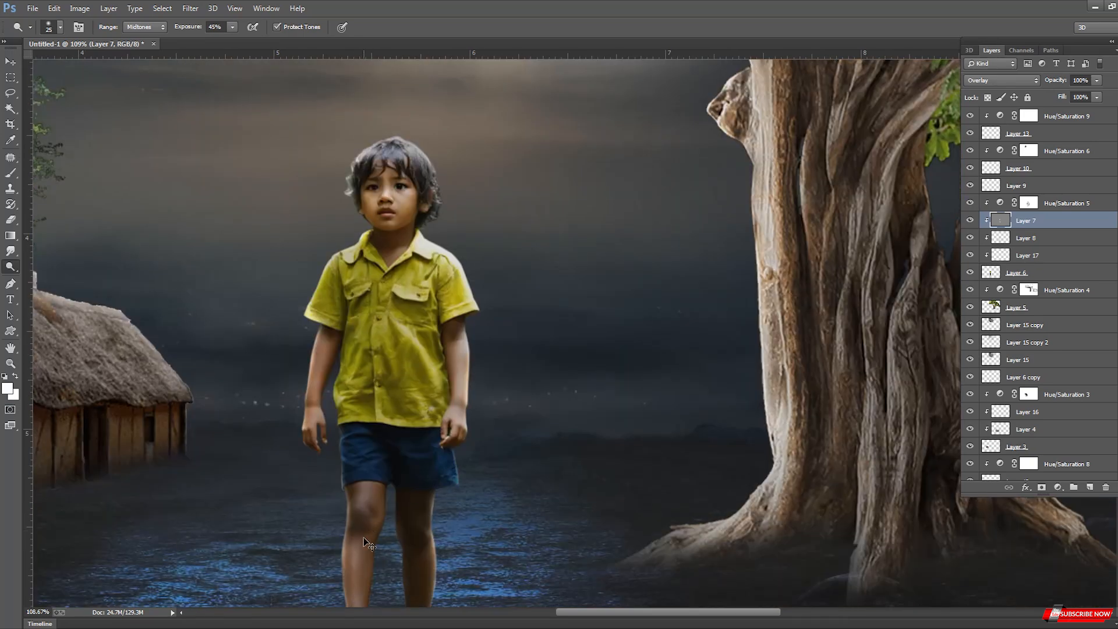
key("ctrl+minus")
key("ctrl+minus")
key("bracketright")
key("bracketright")
key("bracketright")
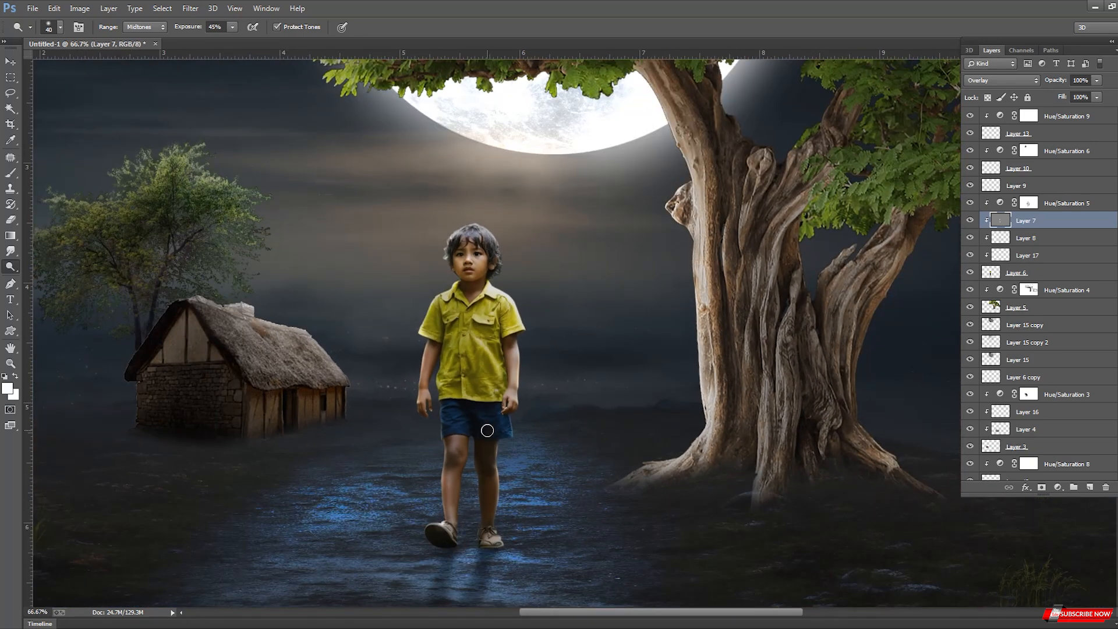
scroll(487, 431, "down", 3)
scroll(550, 469, "up", 3)
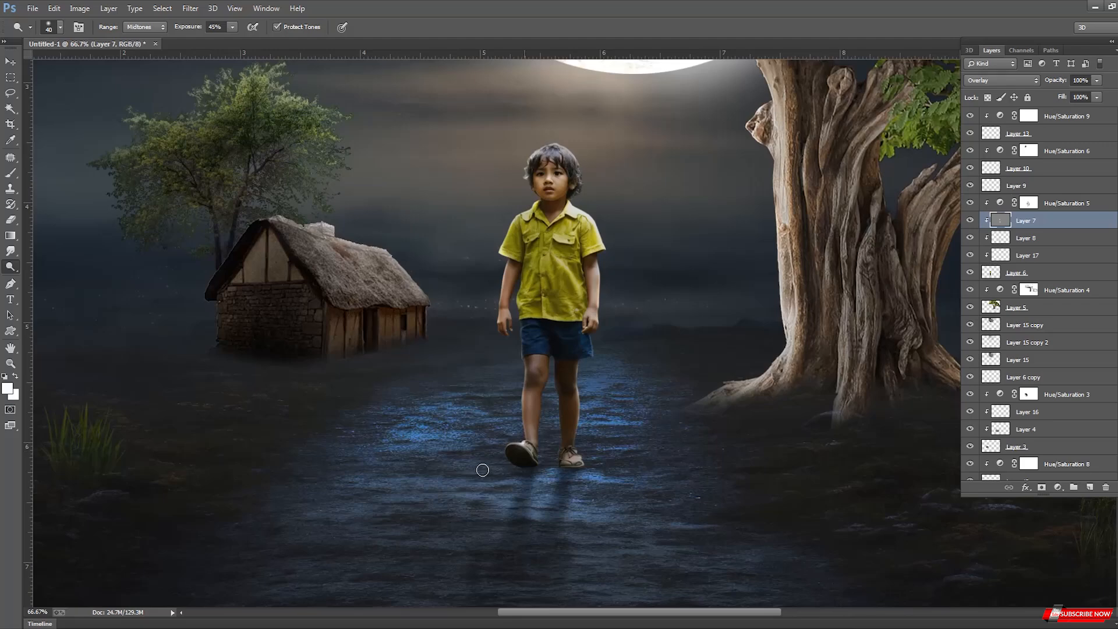
Darken the boy's ground shadow around his feet on Layer 6 copy with a 70 to 80 px black brush at 13% opacity.
left_click(1037, 273)
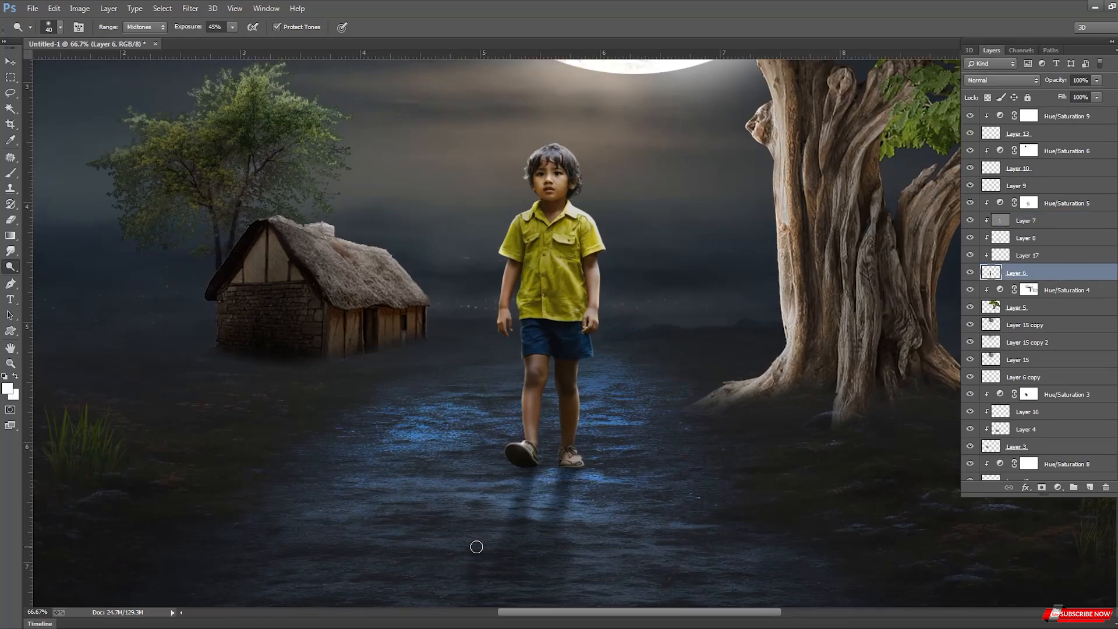
key("v")
left_click(515, 524)
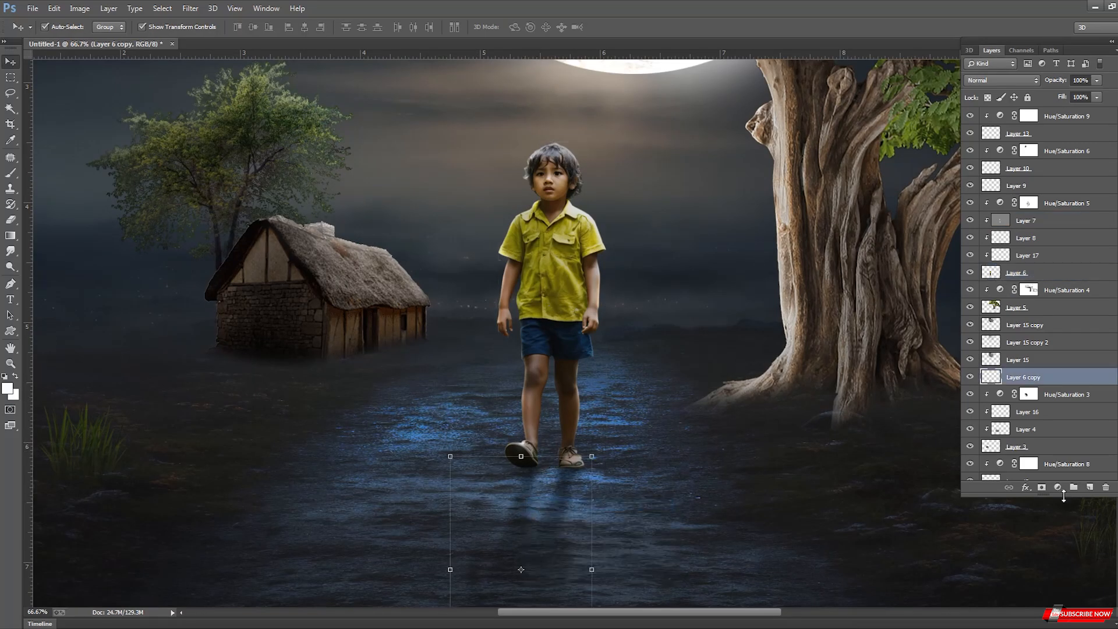
left_click(11, 363)
left_click(5, 376)
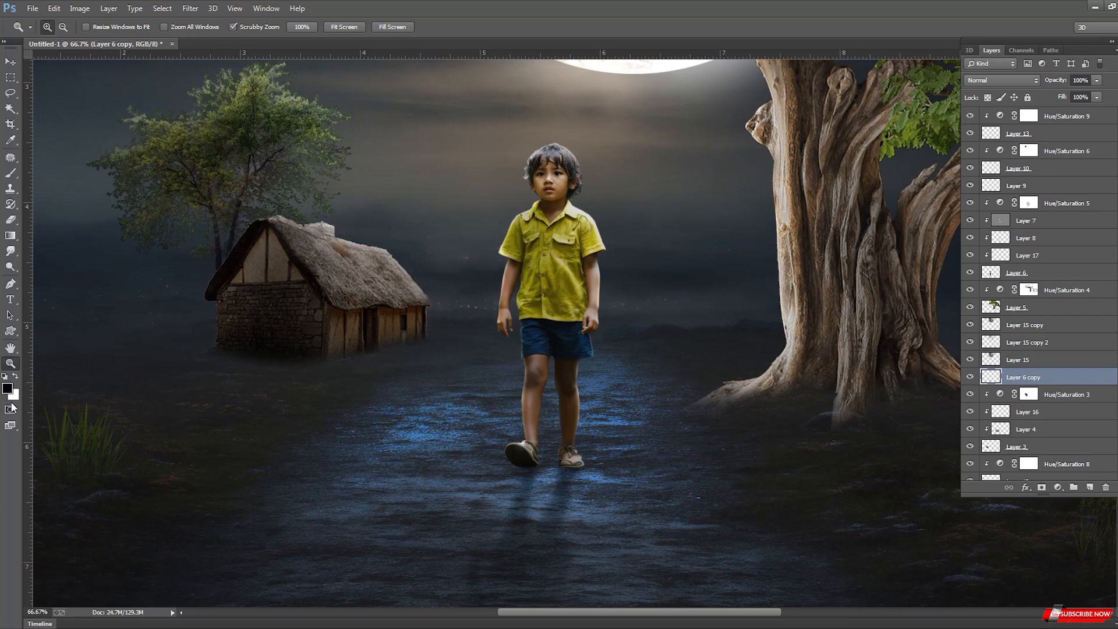
key("b")
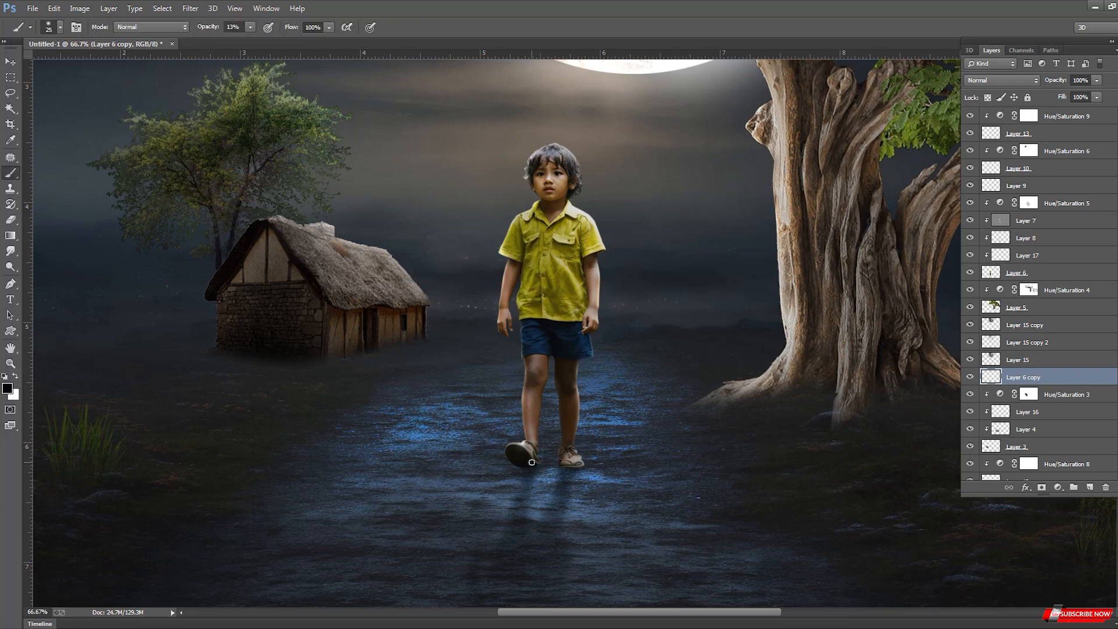
key("bracketright")
key("bracketright")
key("bracketright")
key("bracketright")
key("bracketright")
key("bracketright")
key("bracketright")
key("ctrl+minus")
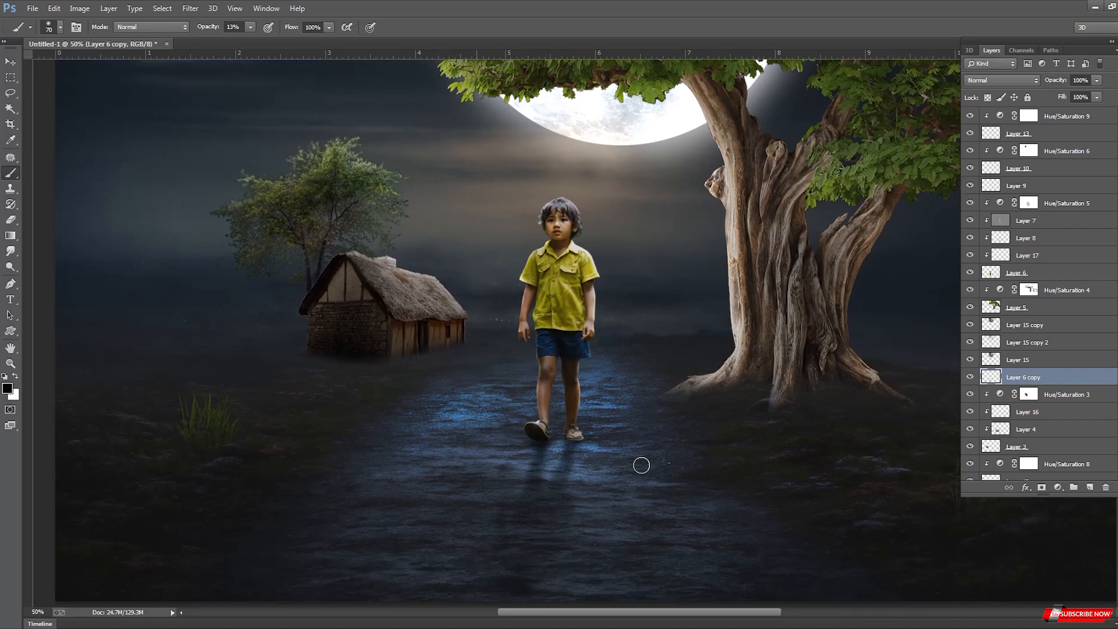
key("bracketright")
key("ctrl+minus")
key("ctrl+minus")
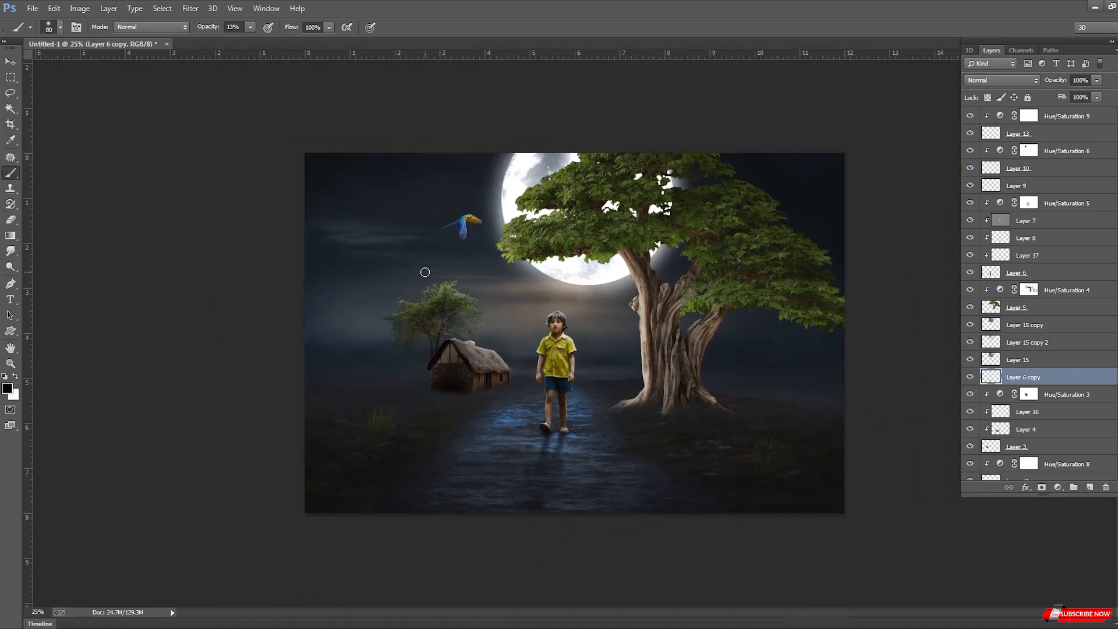
left_click(569, 336, "ctrl")
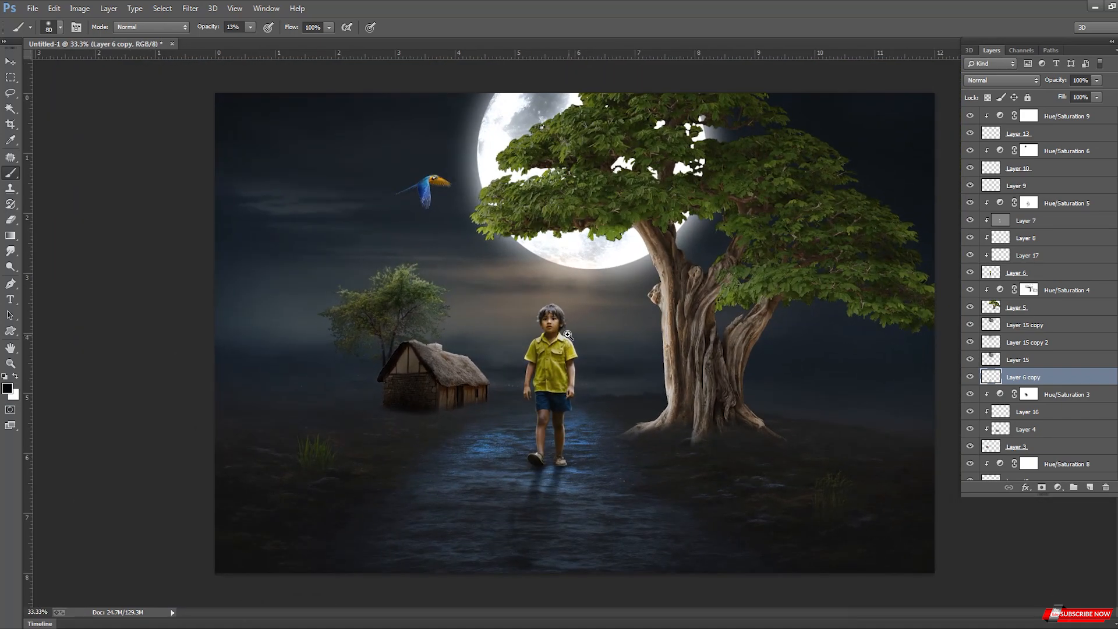
left_click(478, 348, "ctrl")
key("ctrl+minus")
key("ctrl+minus")
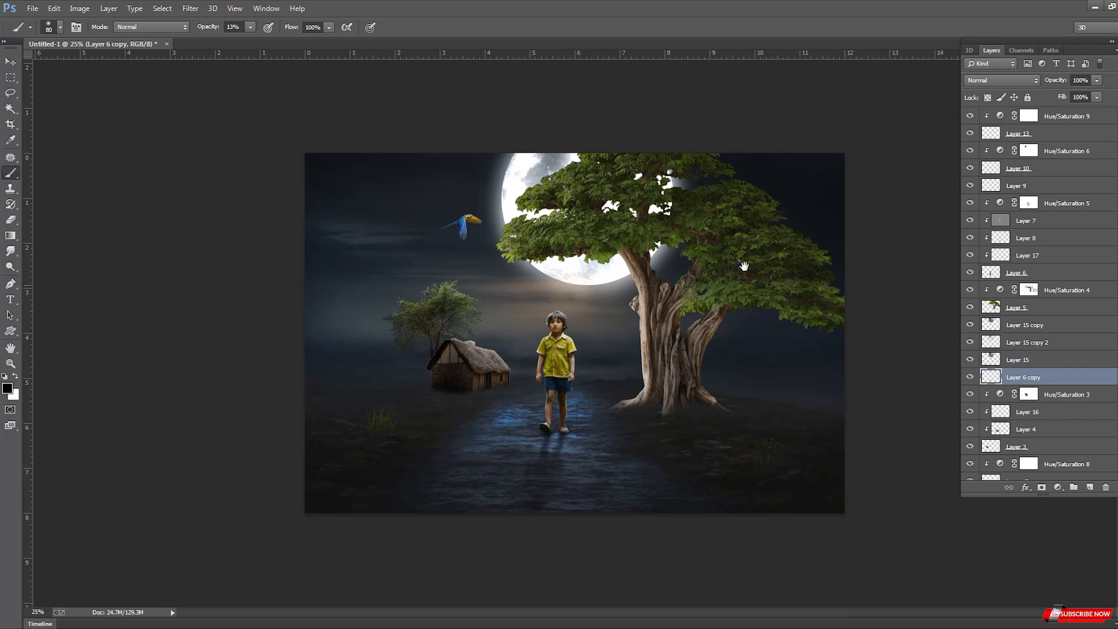
Add a new layer clipped to the large tree's layer, Layer 5, below Hue/Saturation 4.
left_click(745, 266, "ctrl")
key("v")
left_click(744, 266)
left_click(1019, 312)
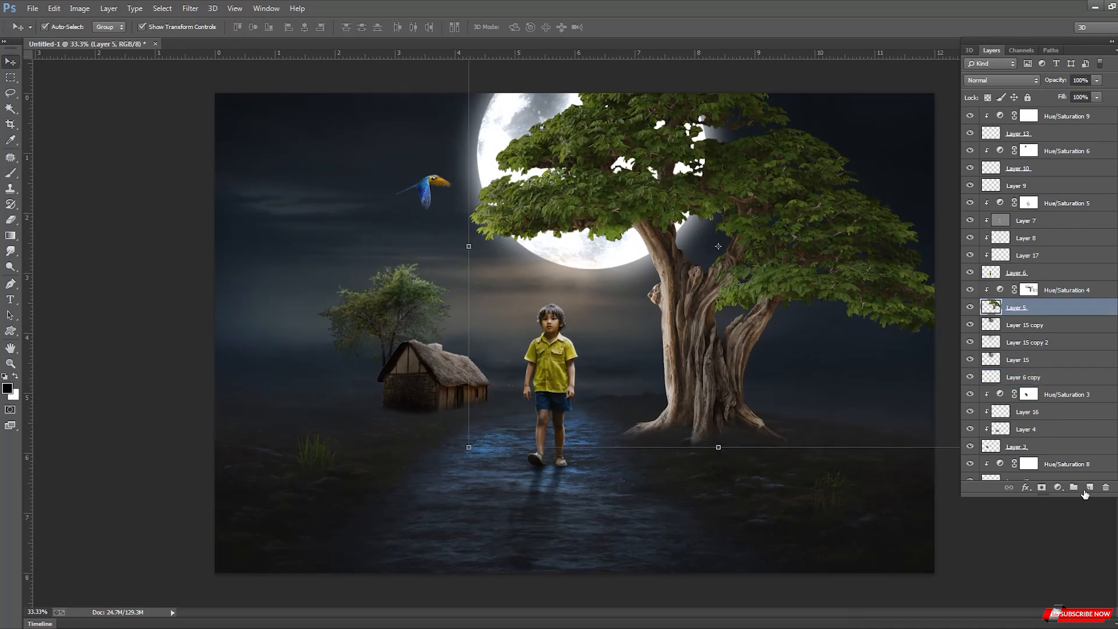
left_click(1088, 489)
Paint a faint white rim light on the tree's inner right branch on Layer 18 with a 20 to 25 px brush at 13% opacity.
left_click(797, 330, "ctrl")
left_click(797, 329, "ctrl")
left_click(605, 154, "ctrl")
left_click_drag(604, 152, 524, 381)
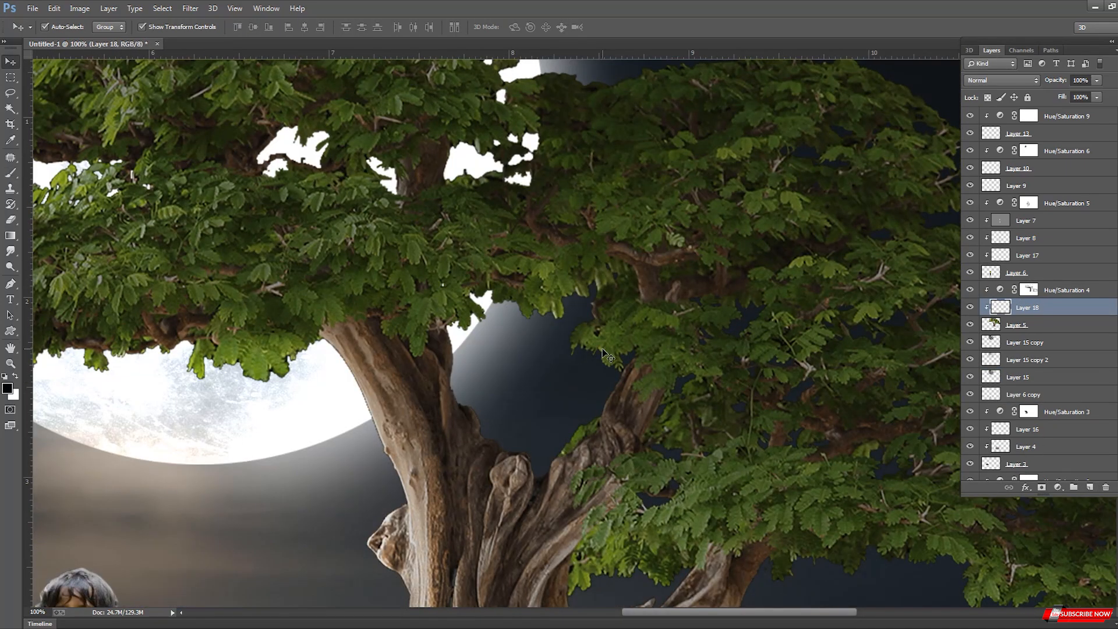
key("b")
key("x")
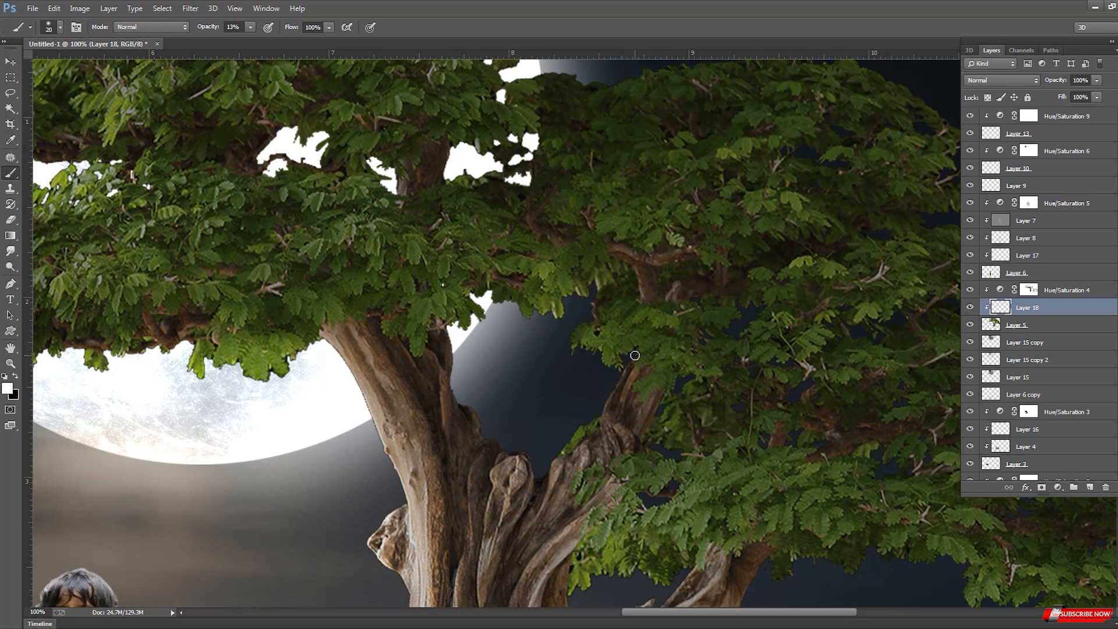
left_click_drag(635, 355, 604, 411)
key("]")
left_click_drag(634, 362, 600, 414)
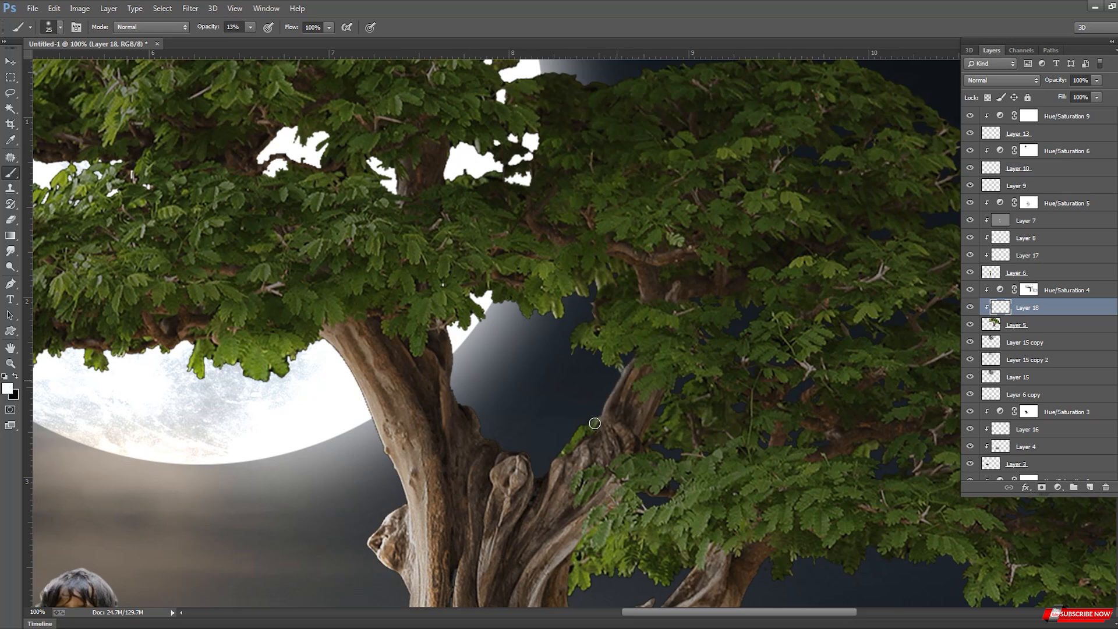
Strengthen the white rim light along the inner edges of the trunk fork with a small brush at 21% opacity.
left_click(251, 27)
left_click_drag(251, 42, 255, 59)
key("bracketleft")
key("bracketleft")
key("bracketleft")
left_click_drag(636, 343, 601, 422)
mouse_move(628, 363)
left_mouse_down()
mouse_move(598, 424)
mouse_move(553, 462)
mouse_move(555, 453)
mouse_move(538, 485)
mouse_move(530, 451)
mouse_move(472, 437)
mouse_move(521, 429)
left_mouse_up()
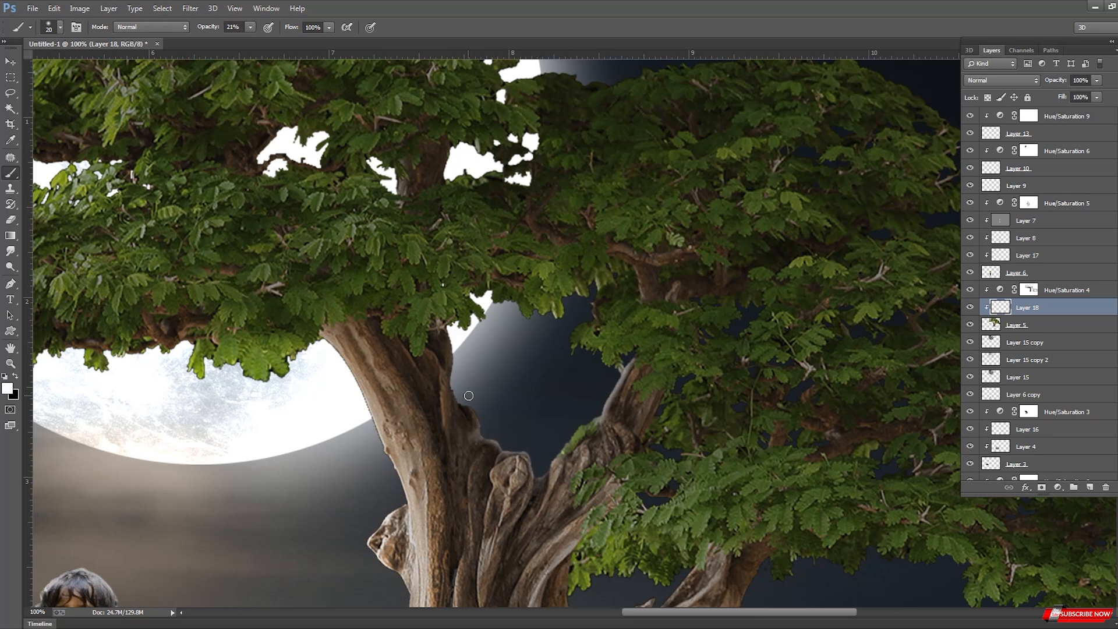
mouse_move(469, 396)
left_mouse_down()
mouse_move(456, 397)
mouse_move(454, 336)
left_mouse_up()
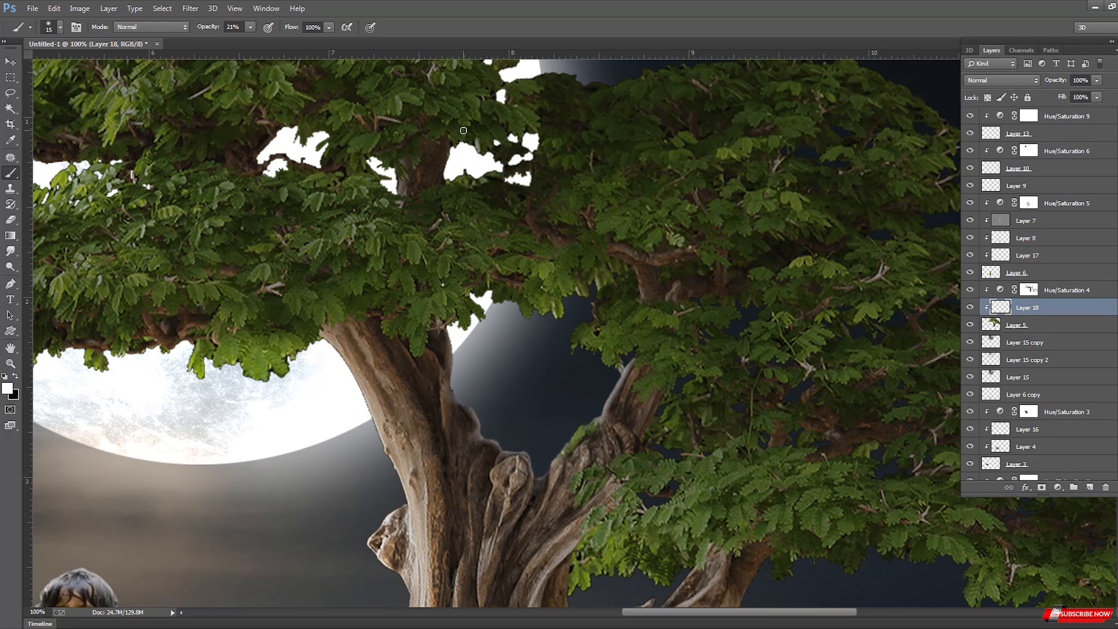
Brighten the leaf edges around the moonlit gaps in the canopy with white, raising the brush opacity to 36%.
key("bracketright")
key("bracketright")
key("bracketright")
mouse_move(275, 149)
left_mouse_down()
mouse_move(255, 172)
mouse_move(286, 114)
left_mouse_up()
left_click_drag(251, 27, 259, 37)
key("bracketleft")
key("bracketleft")
left_click_drag(302, 163, 364, 168)
key("bracketright")
Paint white rim light between the trunk and lower right limb and along the trunk's moonlit edge with a brush up to 30 px.
scroll(604, 429, "down", 1)
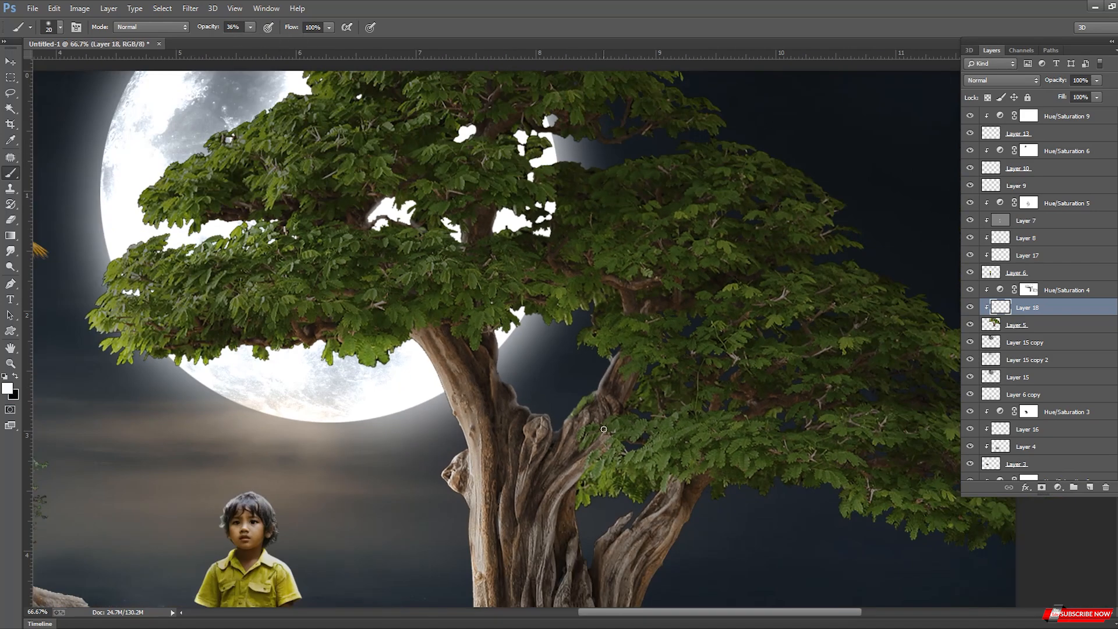
key("bracketleft")
left_click_drag(596, 538, 590, 576)
key("bracketright")
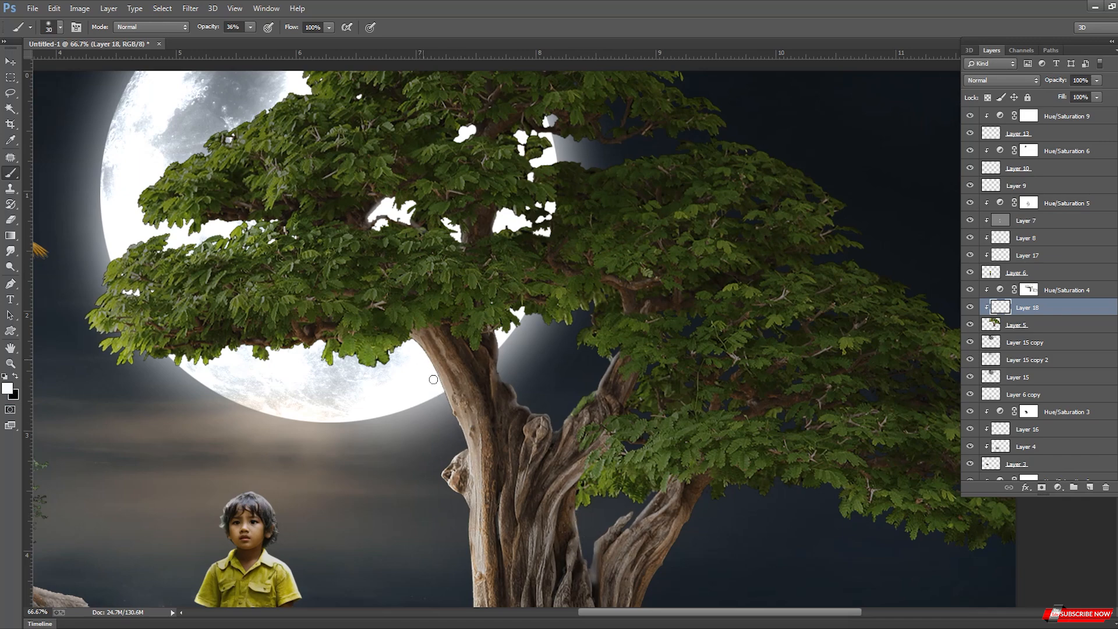
mouse_move(431, 366)
left_mouse_down()
mouse_move(429, 396)
mouse_move(470, 449)
mouse_move(475, 582)
left_mouse_up()
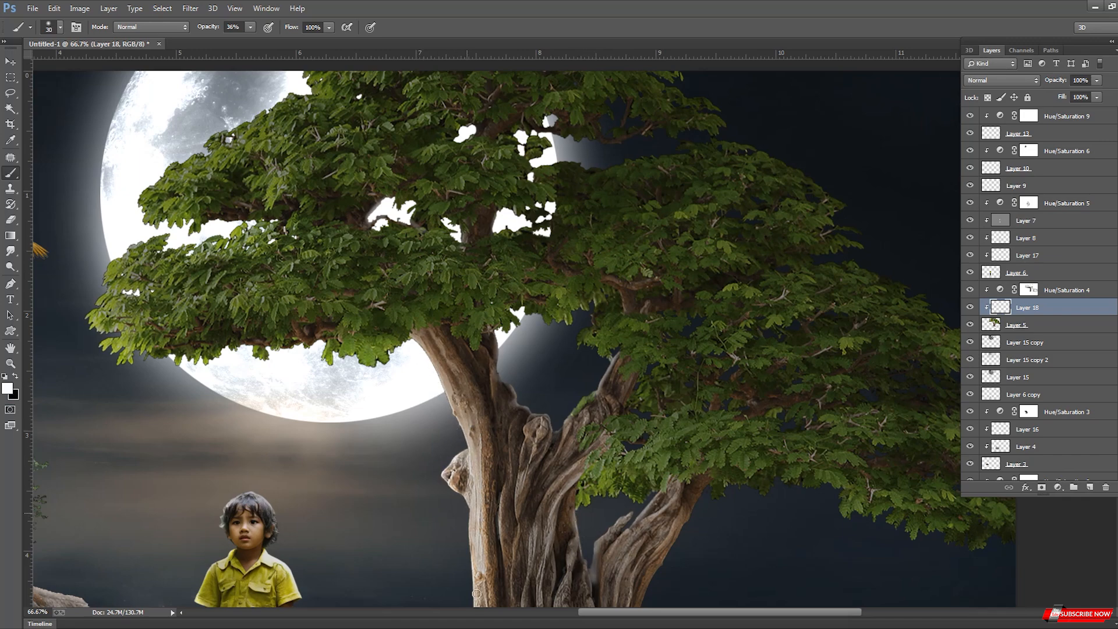
key("bracketright")
Extend the white rim light over the tree's right limb and upper branch on Layer 18 with a 30 px brush at 36% opacity.
scroll(506, 474, "down", 1)
left_click_drag(650, 427, 749, 347)
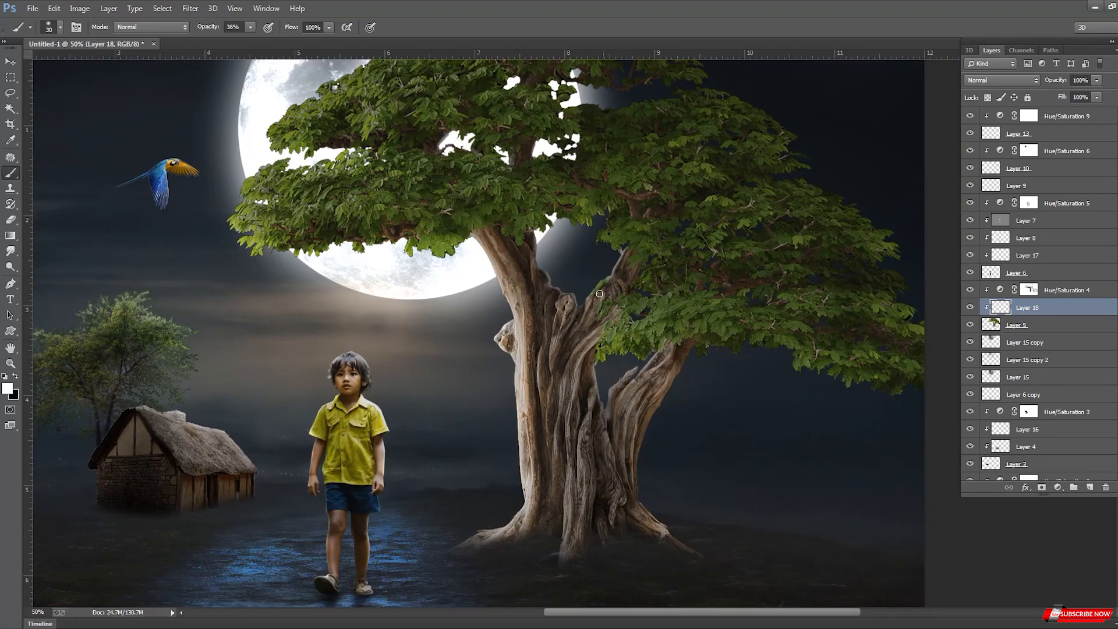
left_click_drag(629, 211, 621, 194)
key("ctrl+z")
left_click_drag(702, 351, 660, 406)
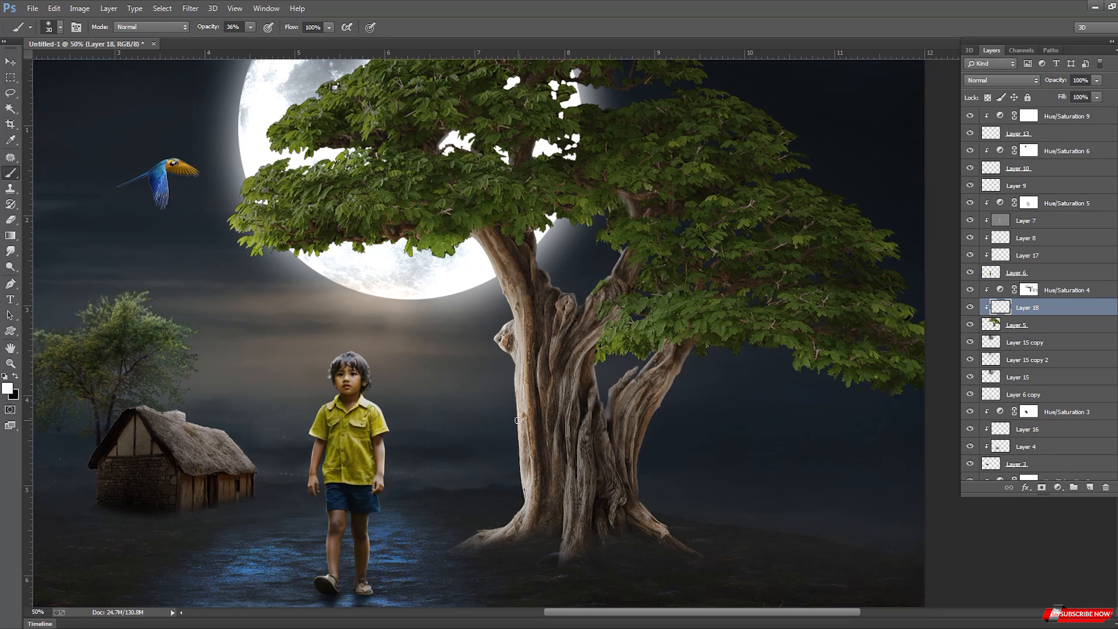
key("ctrl+minus")
key("ctrl+minus")
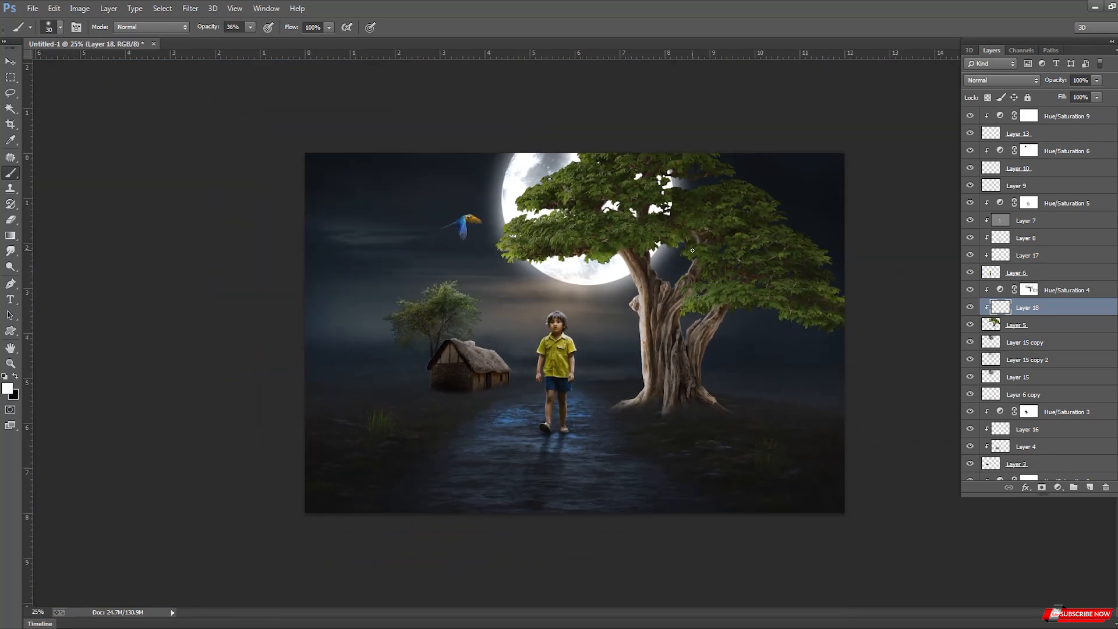
Stamp all visible layers into Layer 14 above the stack and duplicate that layer.
scroll(1115, 186, "up", 1)
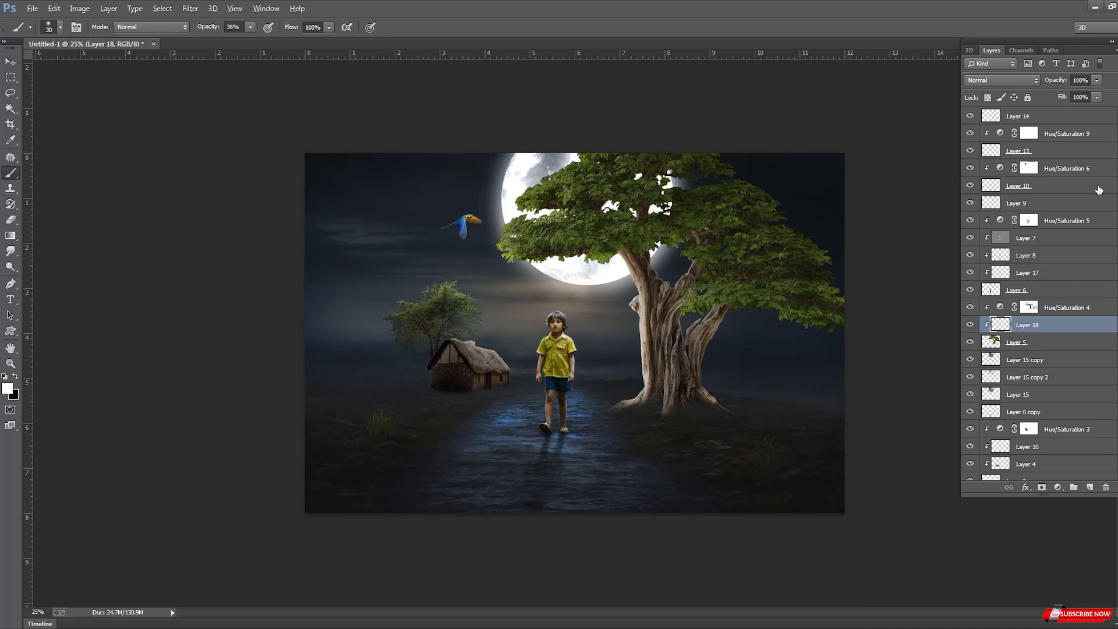
key("ctrl+z")
left_click(1042, 116)
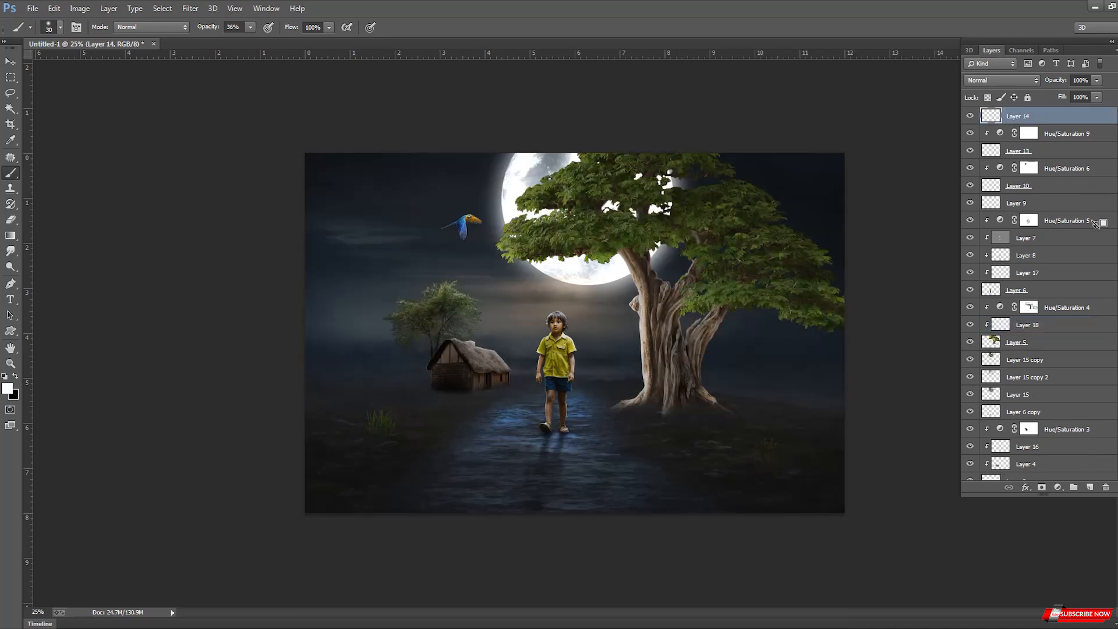
key("ctrl+shift+alt+e")
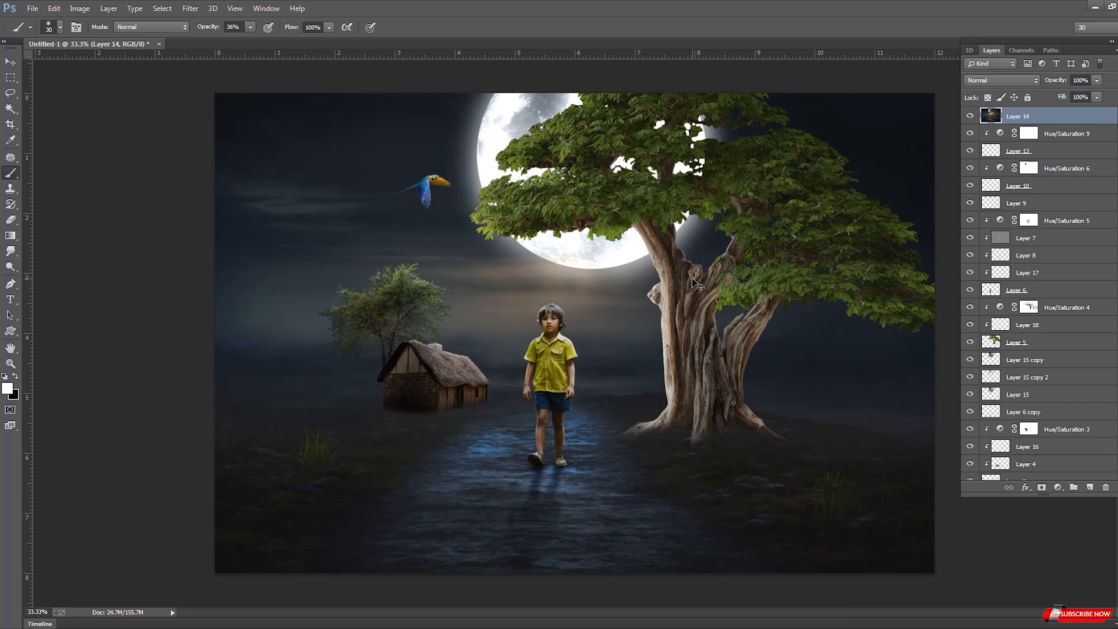
key("ctrl+j")
In the Camera Raw Filter, set Clarity +8, Blacks +7, Whites +14, Shadows +18, Highlights +3, Contrast +12, Temperature +2 and Tint +21.
left_click(191, 8)
left_click(216, 90)
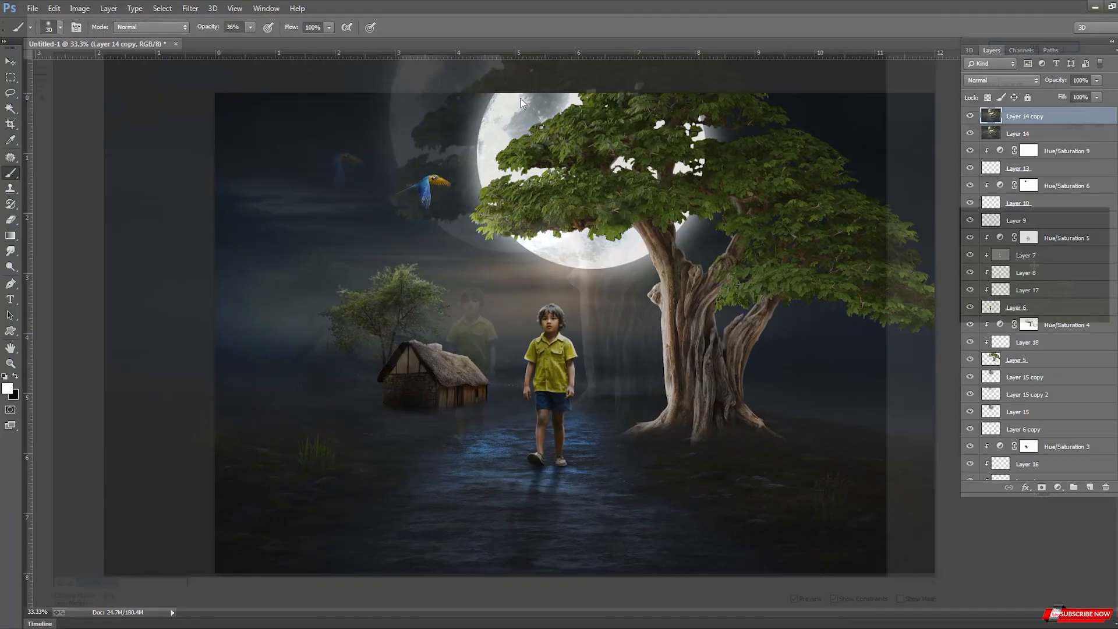
left_click(192, 9)
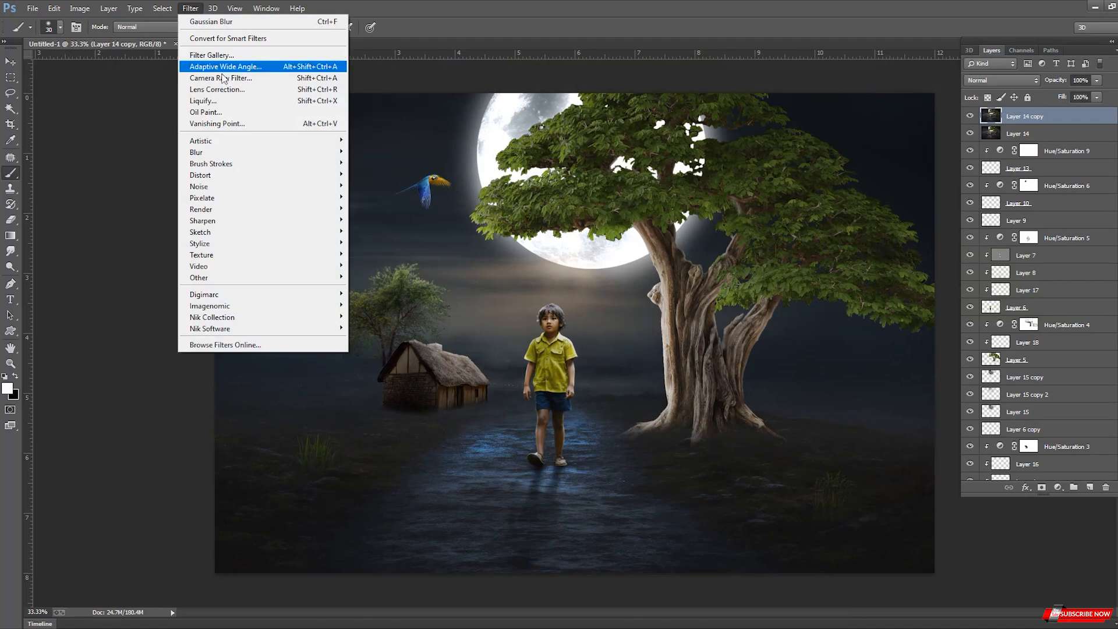
left_click(220, 88)
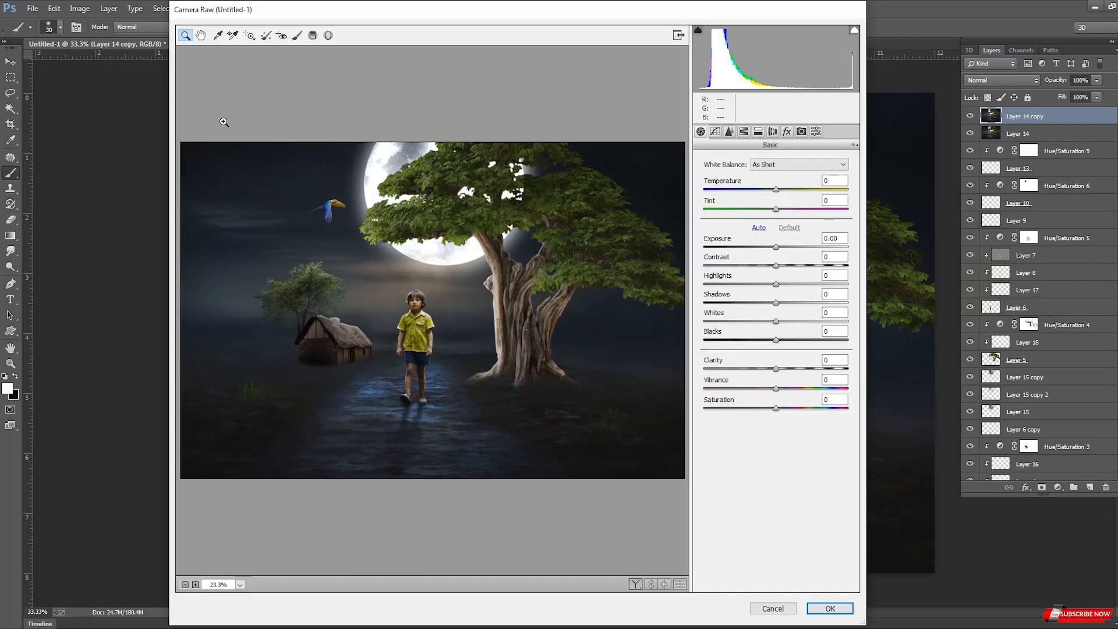
left_click_drag(776, 368, 779, 322)
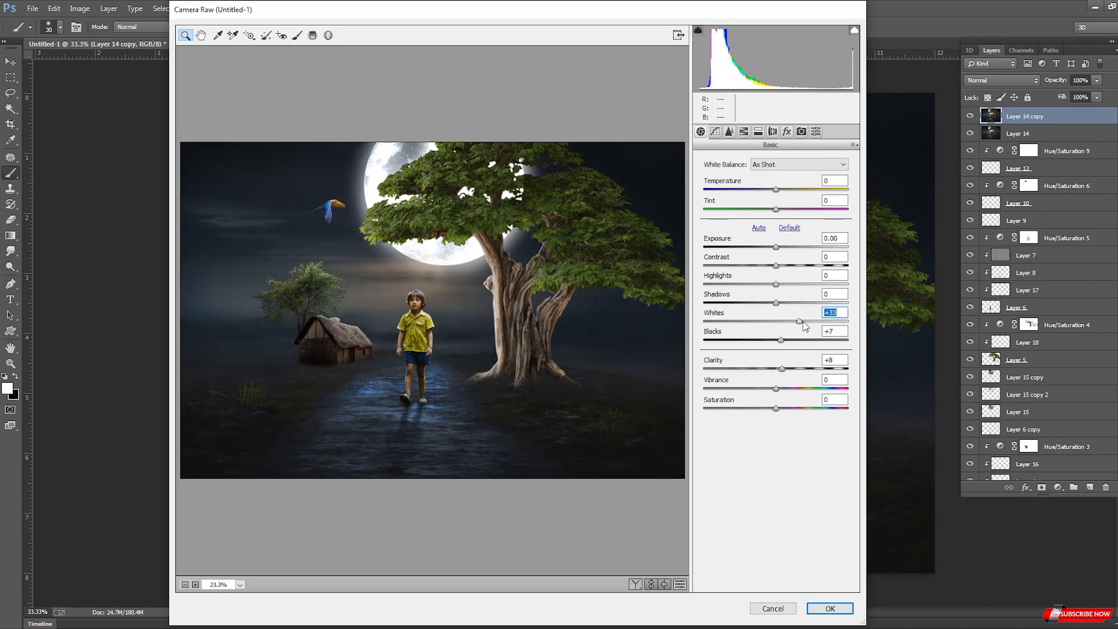
left_click(786, 321)
left_click_drag(776, 303, 785, 265)
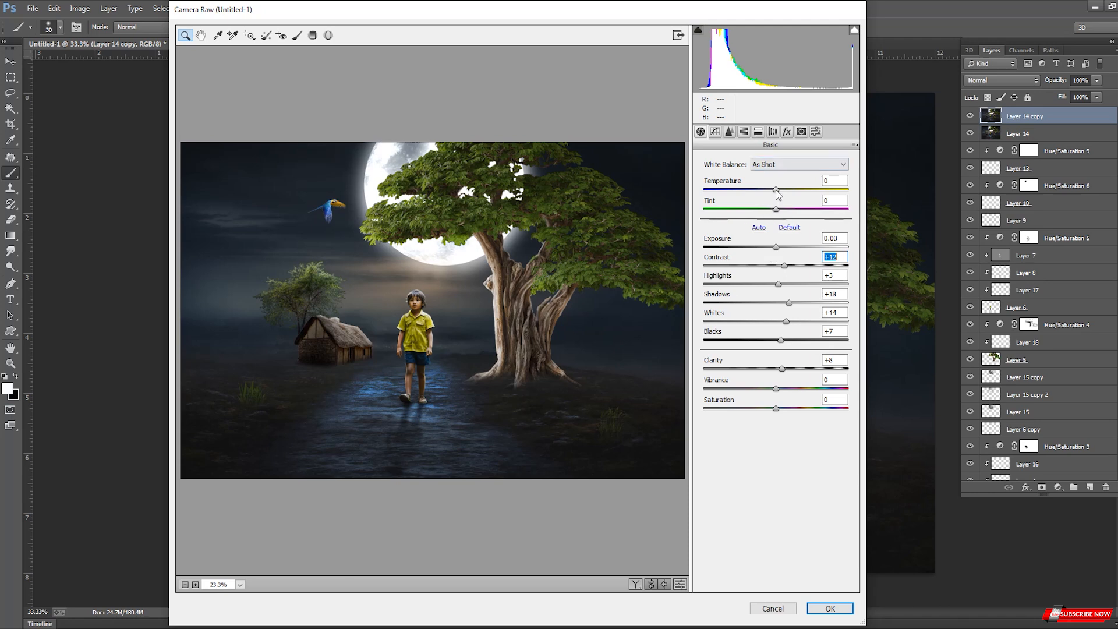
left_click_drag(777, 191, 790, 211)
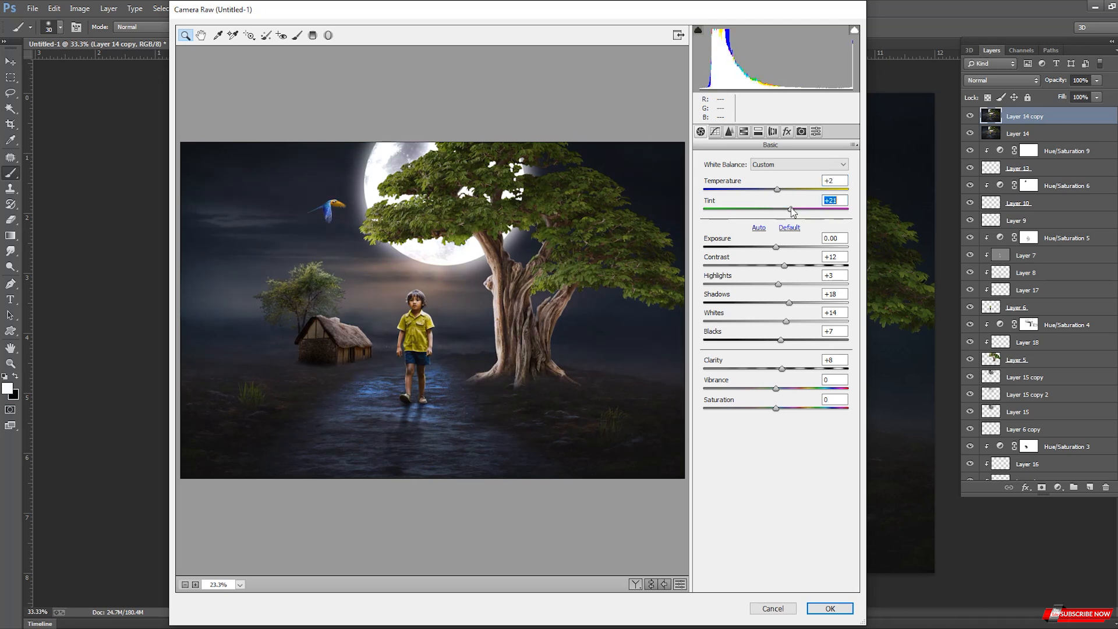
Set the HSL luminance of Oranges to +8 and Yellows to +66.
left_click(743, 132)
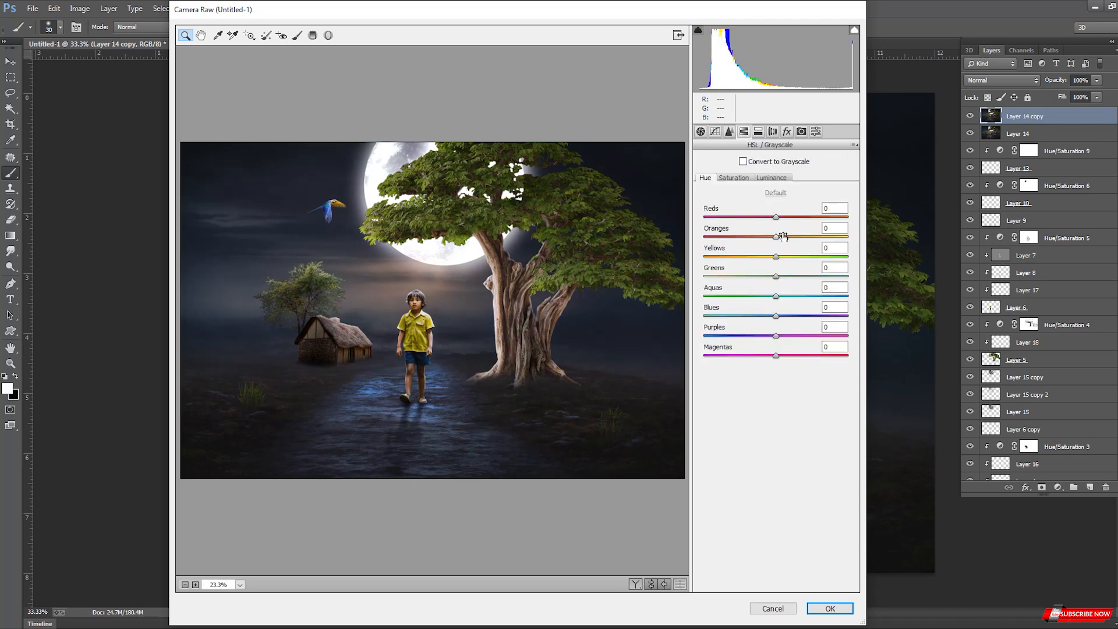
left_click(772, 178)
left_click_drag(777, 237, 826, 257)
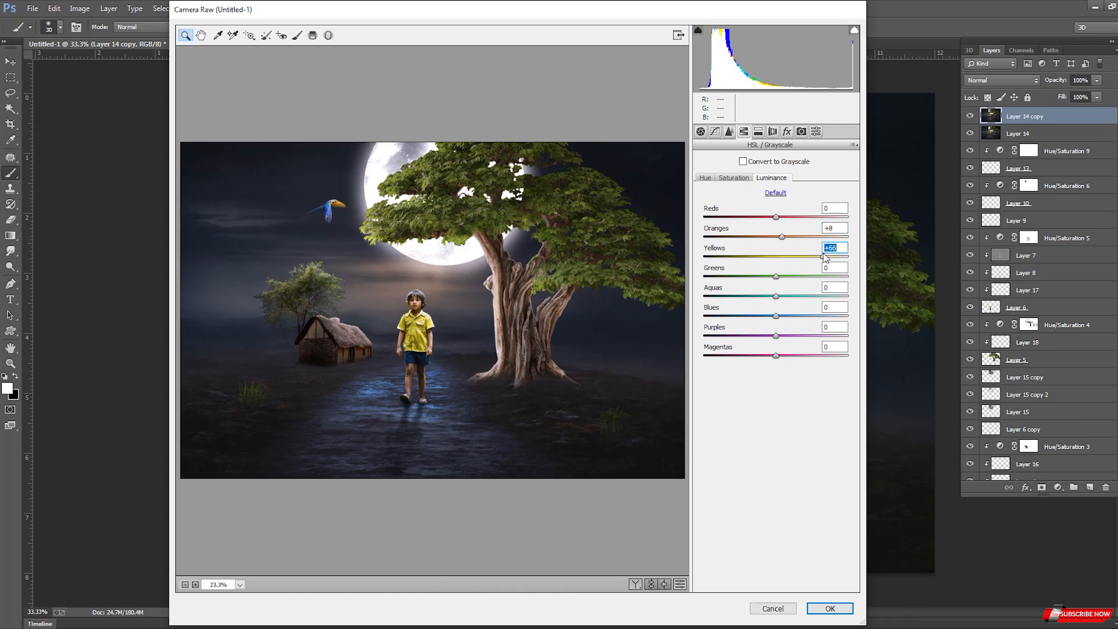
Set the HSL saturation of Blues to +20, Aquas to +5, Greens to -4 and Yellows to +16.
left_click_drag(778, 301, 796, 318)
left_click(742, 180)
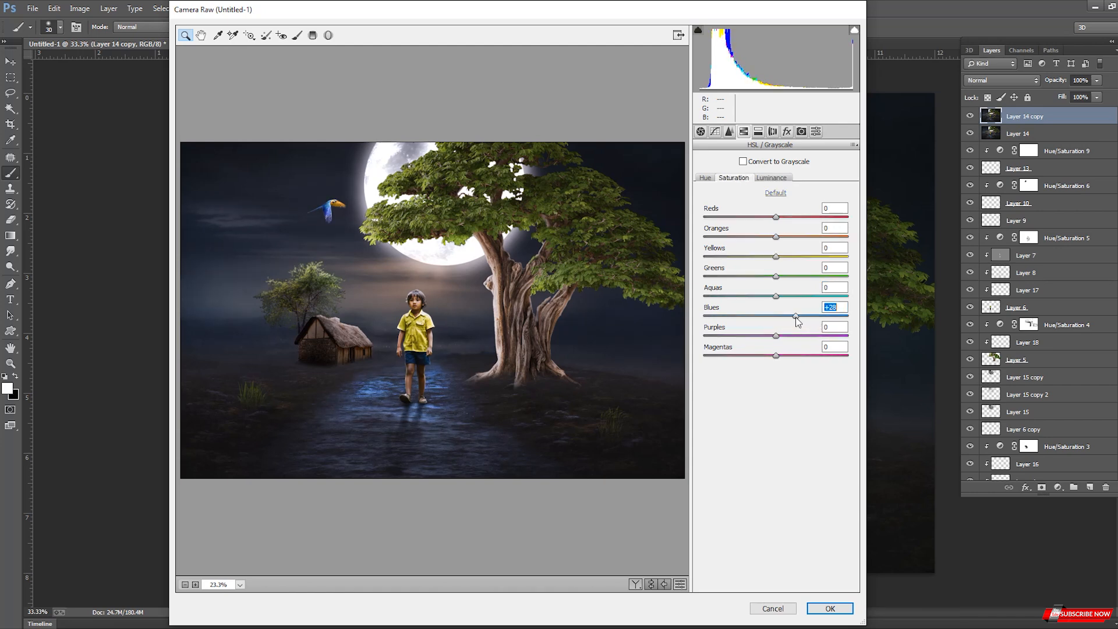
left_click(777, 298)
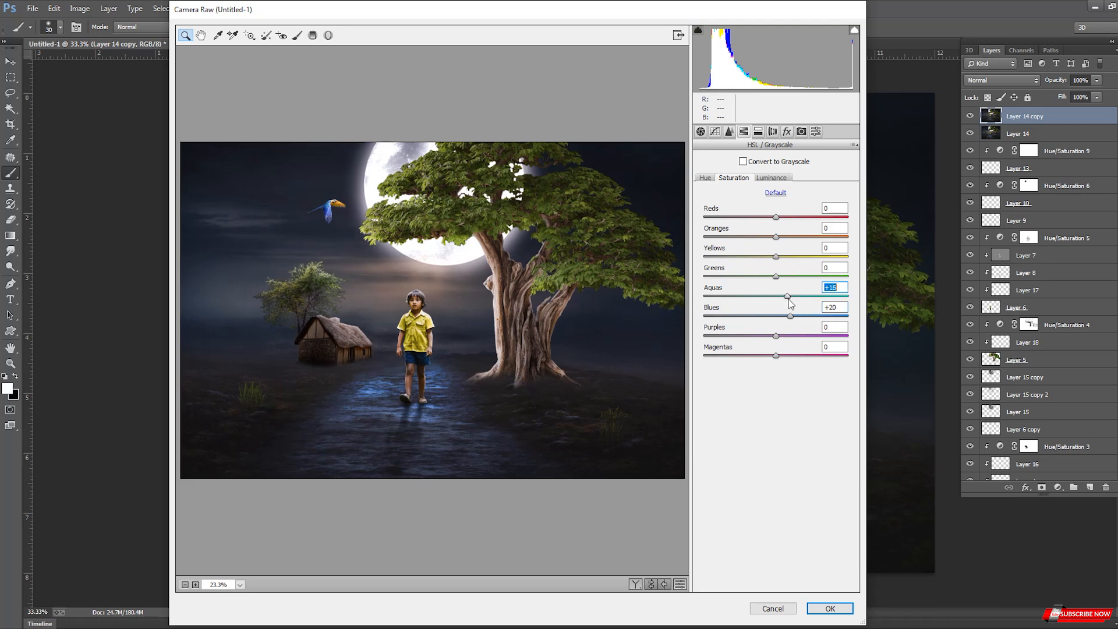
left_click_drag(777, 301, 788, 263)
left_click(459, 254)
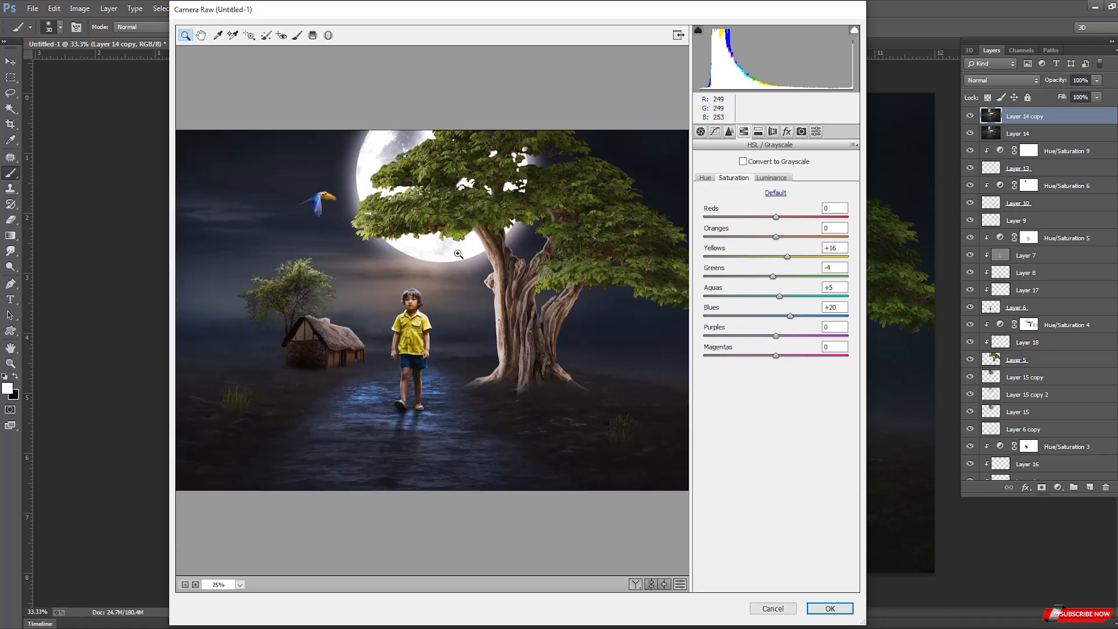
Set the HSL hue of Yellows to -2, Blues to +30, Greens to +25 and Oranges to +13.
left_click(706, 178)
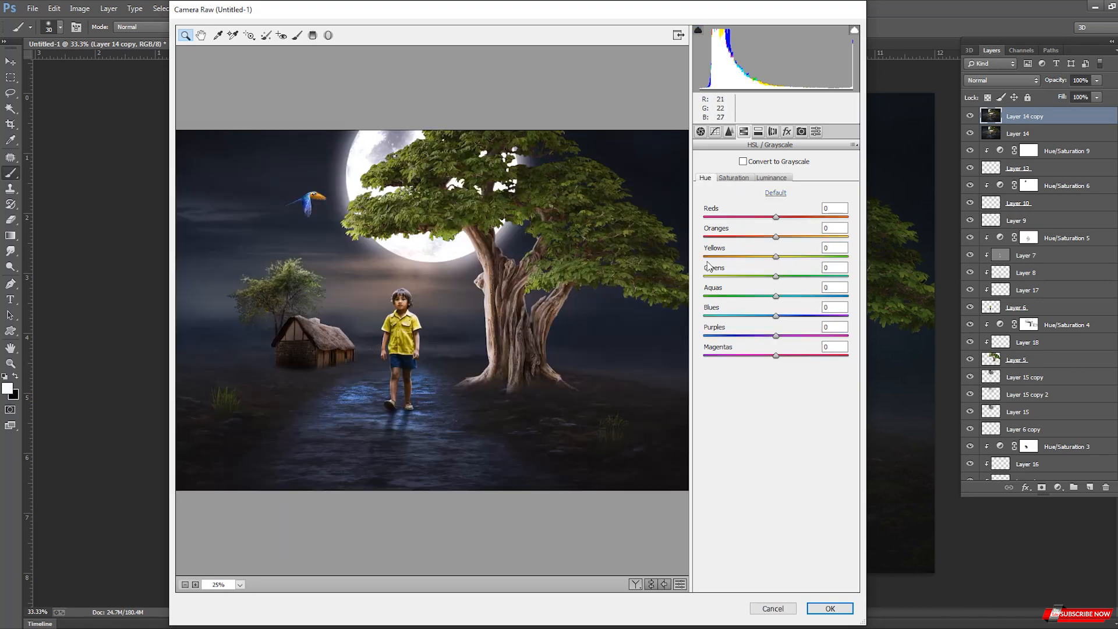
left_click_drag(776, 256, 769, 257)
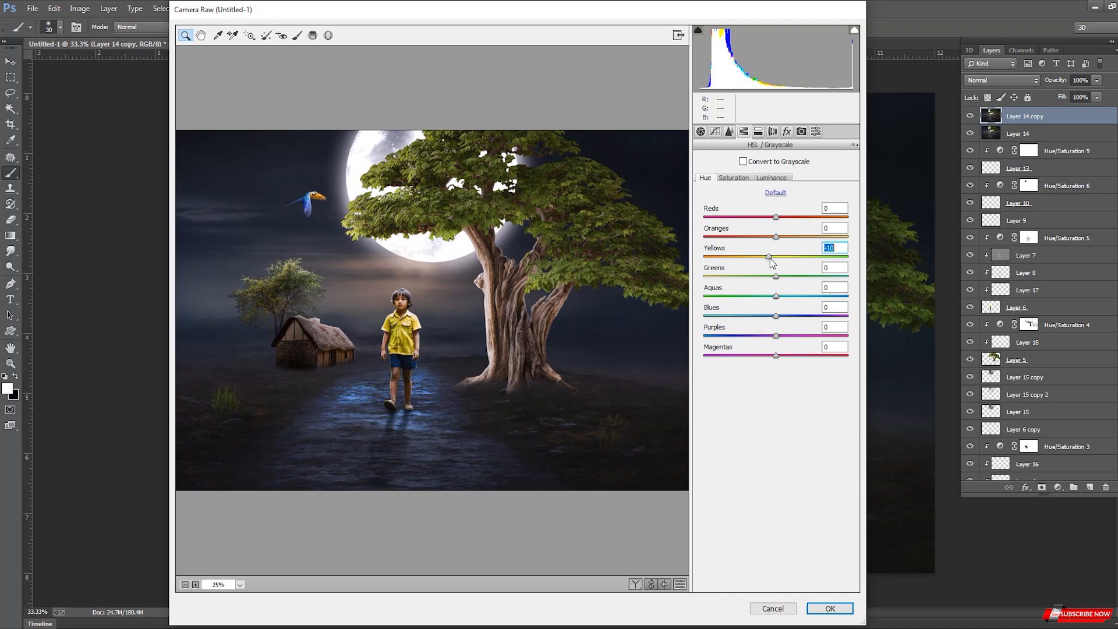
mouse_move(776, 316)
left_mouse_down()
mouse_move(743, 316)
mouse_move(822, 316)
mouse_move(797, 316)
left_mouse_up()
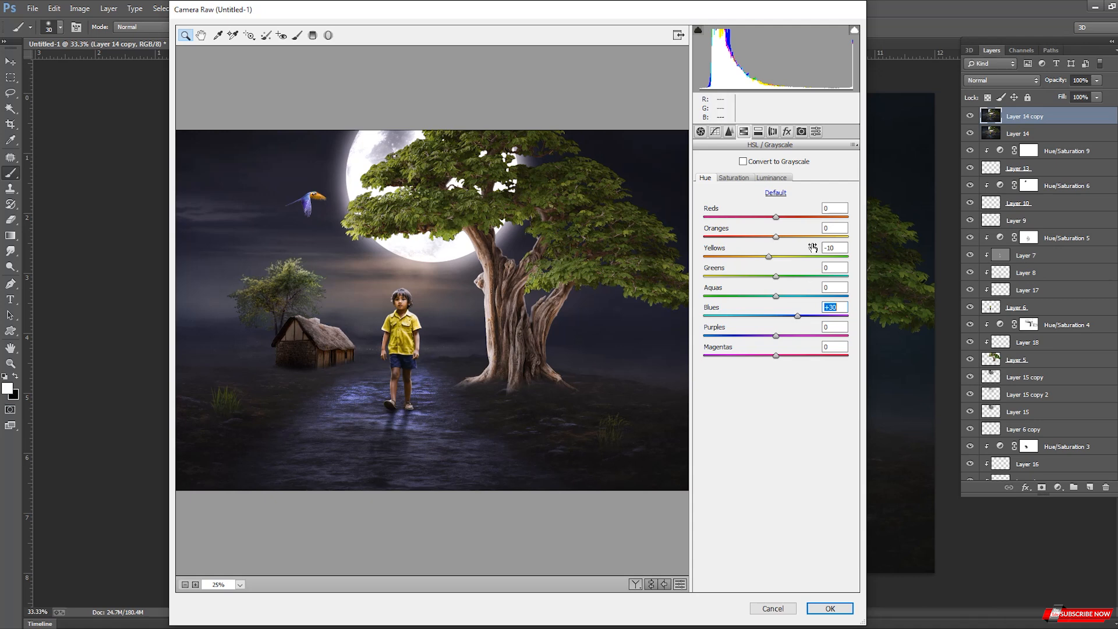
mouse_move(773, 278)
left_mouse_down()
mouse_move(846, 277)
mouse_move(737, 277)
mouse_move(791, 285)
mouse_move(756, 257)
mouse_move(815, 256)
mouse_move(806, 273)
mouse_move(775, 278)
left_mouse_up()
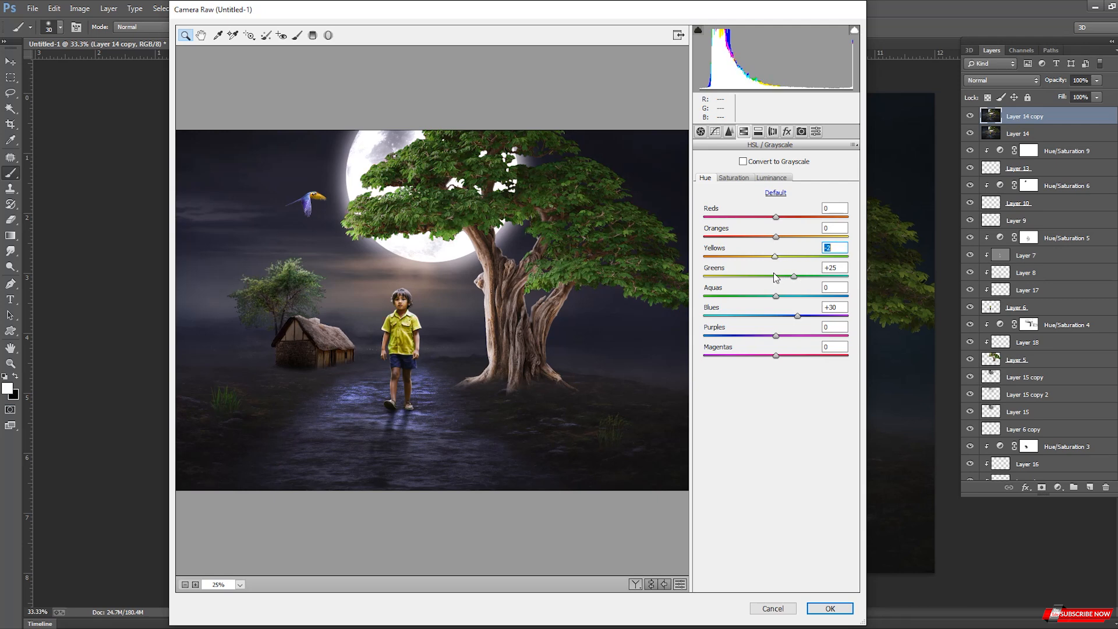
left_click(774, 237)
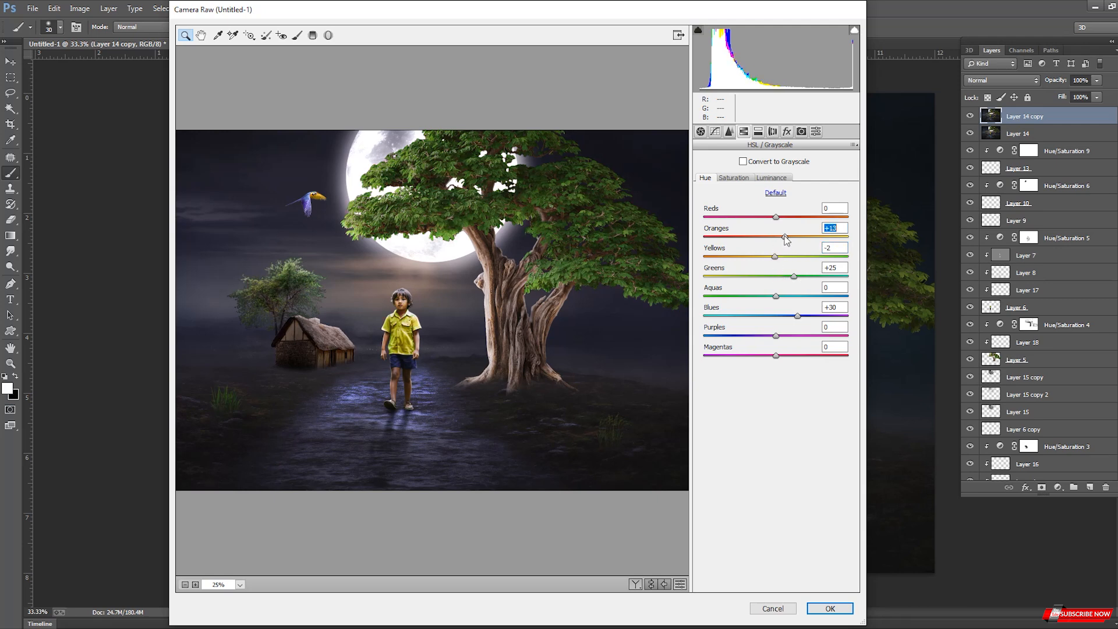
Set luminance noise reduction to 12, add slight sharpening, and apply the Camera Raw adjustments to Layer 14 copy.
left_click(729, 131)
left_click(722, 279)
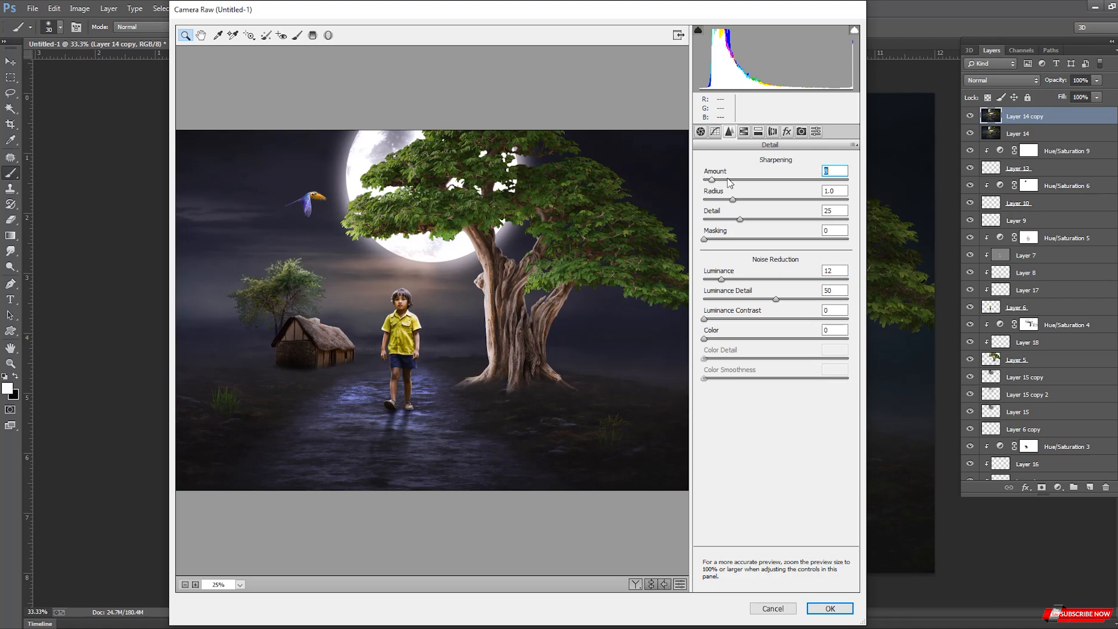
left_click(830, 608)
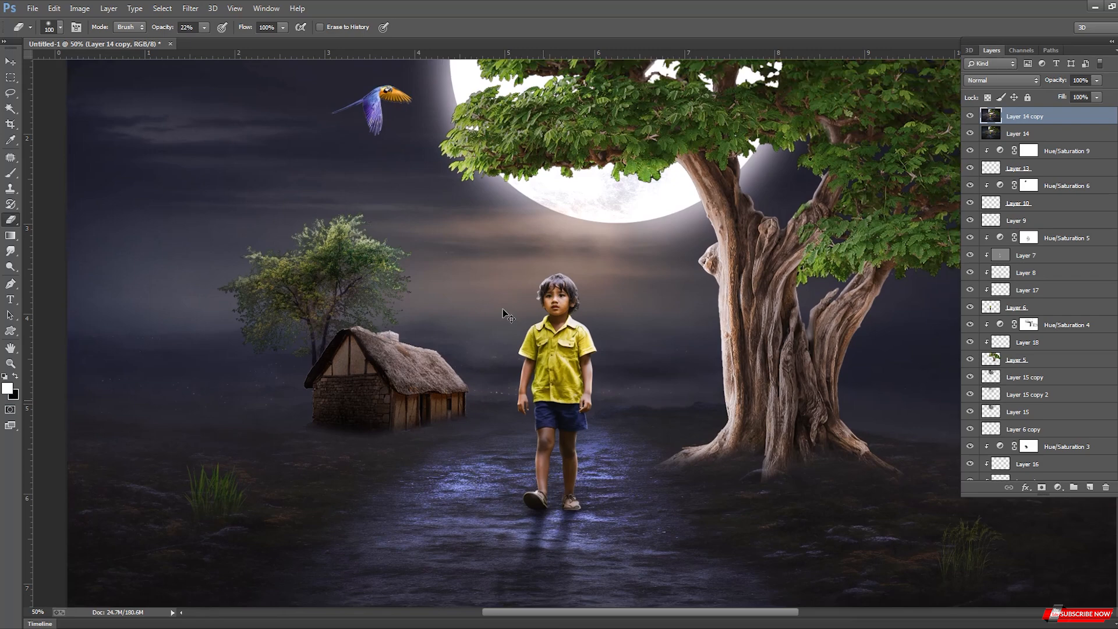
Toggle Layer 14 copy's visibility to compare the whole image with and without the Camera Raw grade.
key("ctrl+minus")
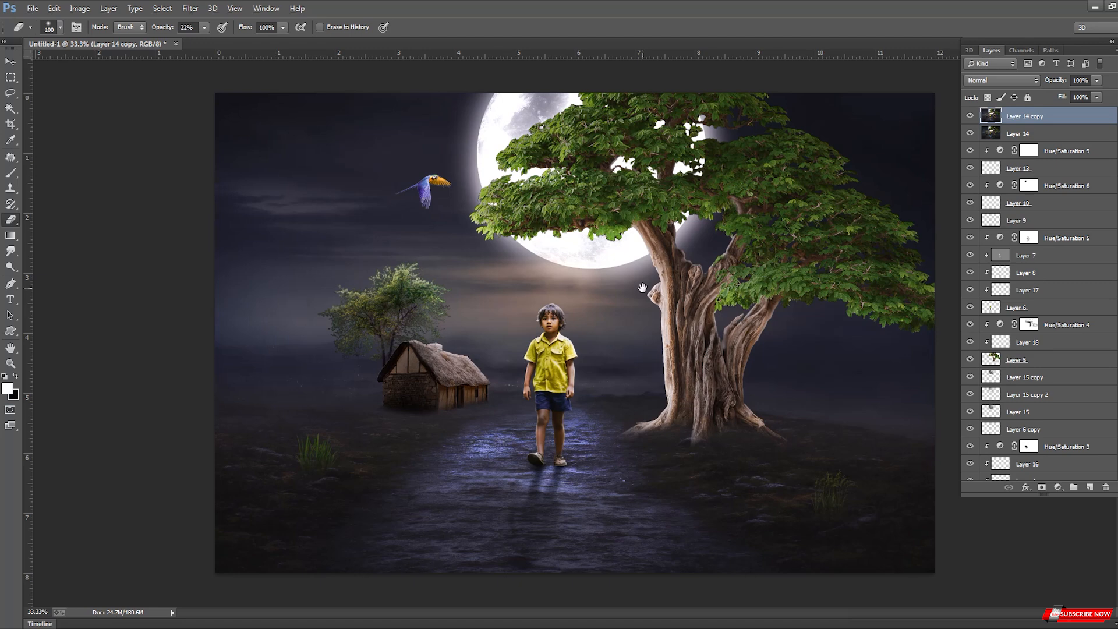
key("ctrl+minus")
left_click(969, 117)
left_click(969, 117)
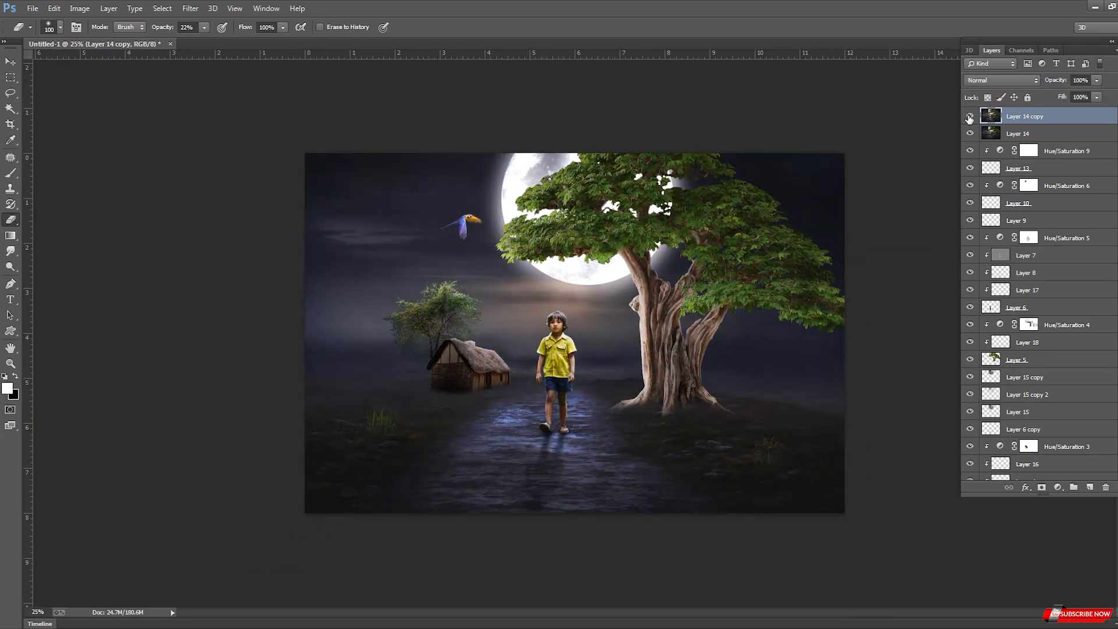
Duplicate Layer 14 copy and open the duplicate in the Color Efex Pro 4 filter.
key("ctrl+j")
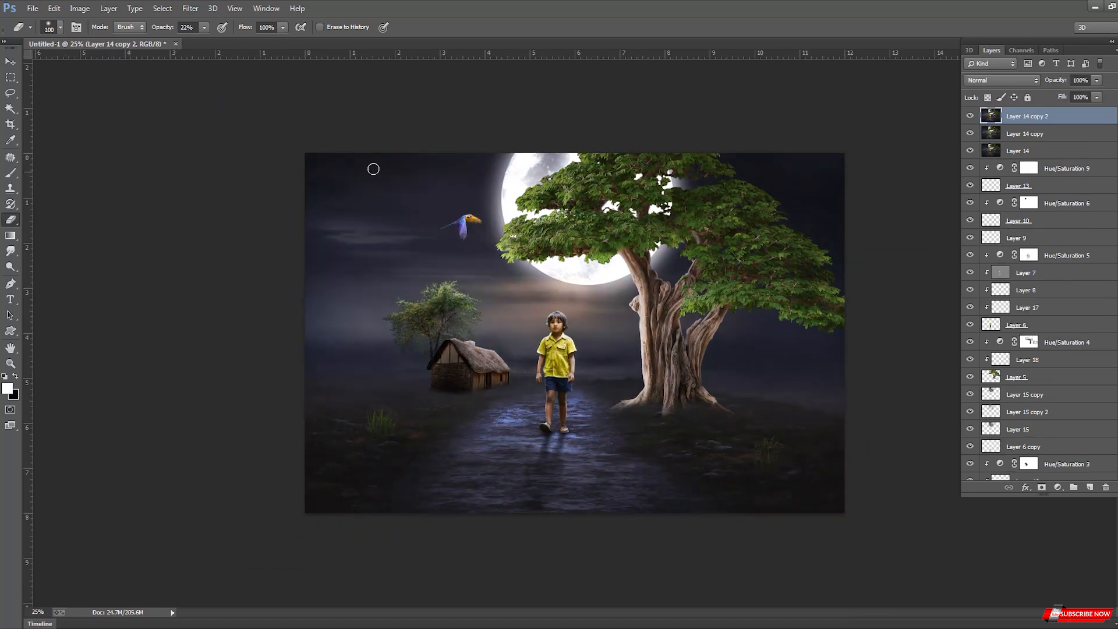
left_click(196, 9)
mouse_move(326, 317)
left_click(379, 317)
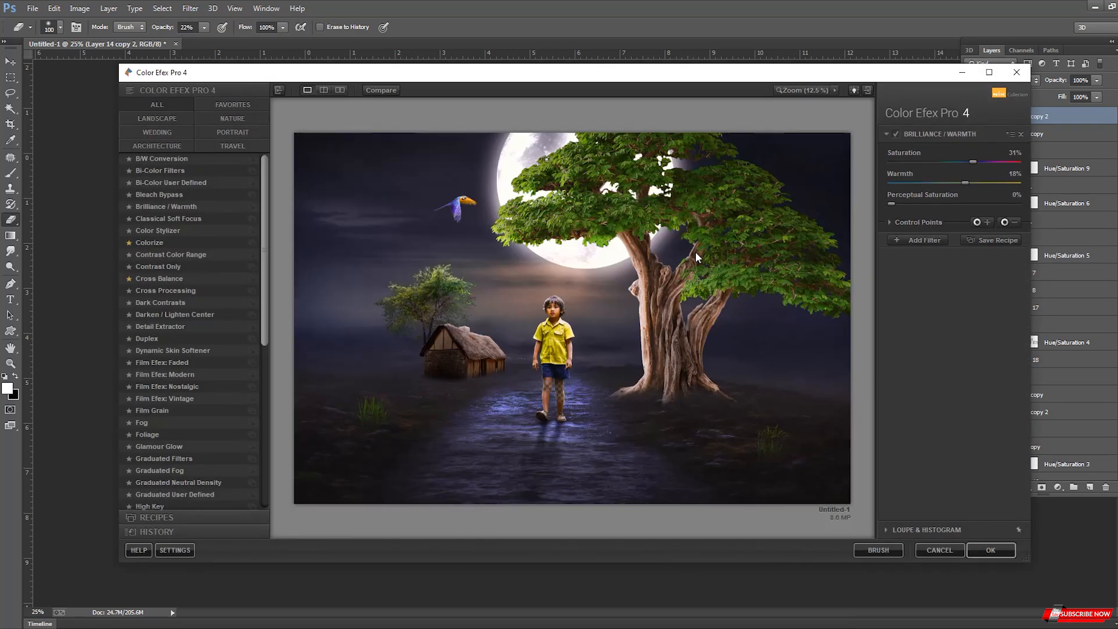
Preview the Bi-Color Filters, Bleach Bypass and Brilliance / Warmth effects on the image.
left_click(152, 170)
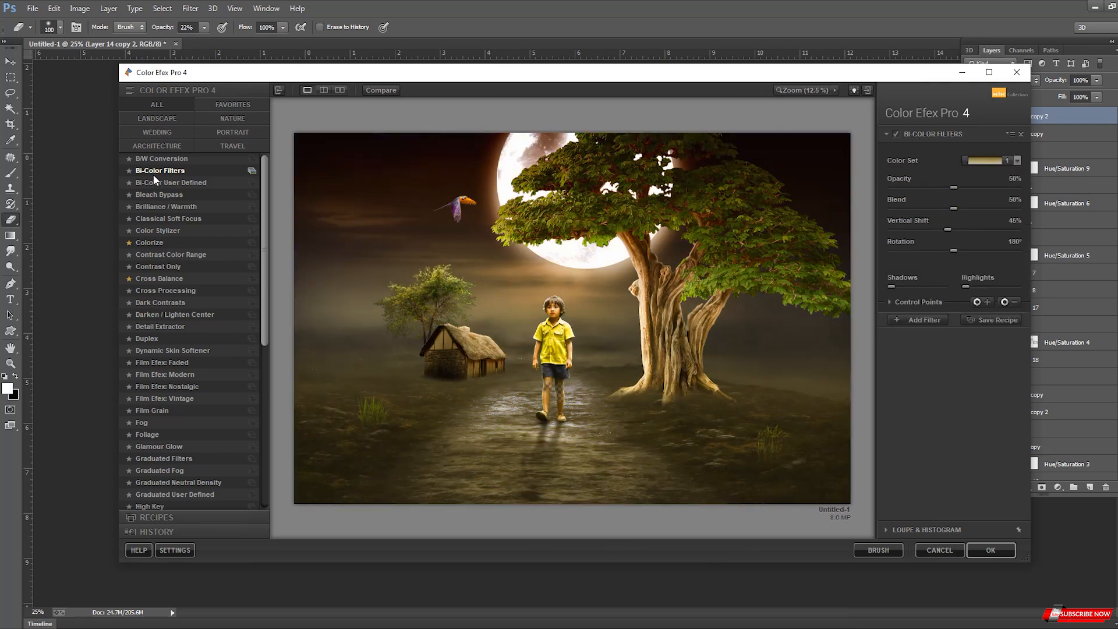
left_click(148, 194)
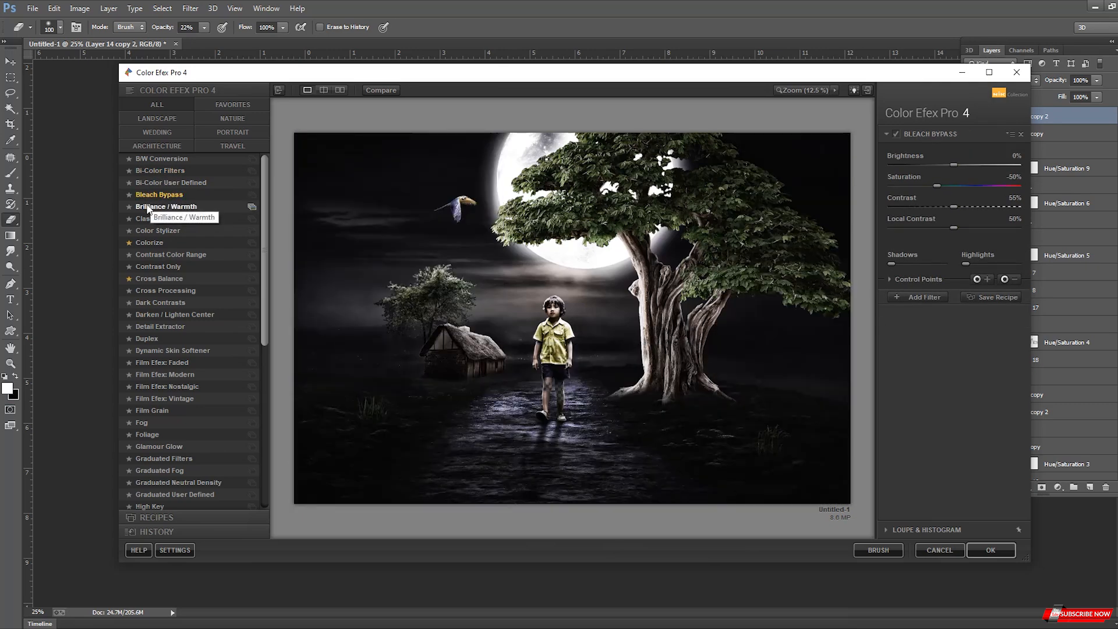
left_click(147, 206)
Try the Classical Soft Focus filter with Diffused Detail at 63%, Strength at 31% and Brightness at -22%.
left_click(143, 217)
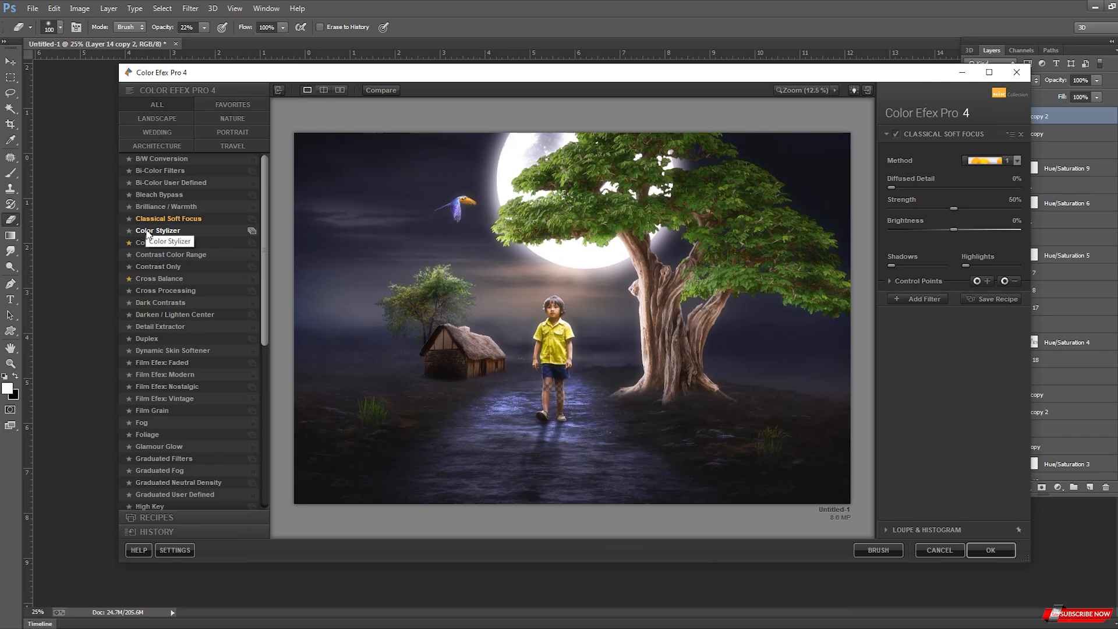
left_click_drag(903, 187, 907, 211)
left_click_drag(890, 211, 924, 215)
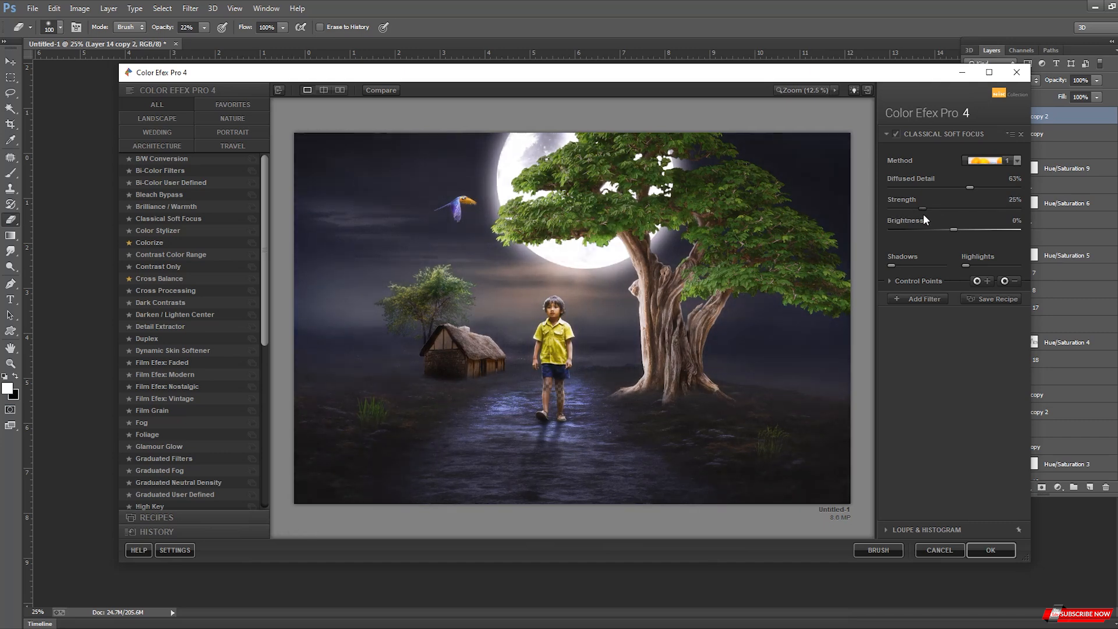
left_click(920, 230)
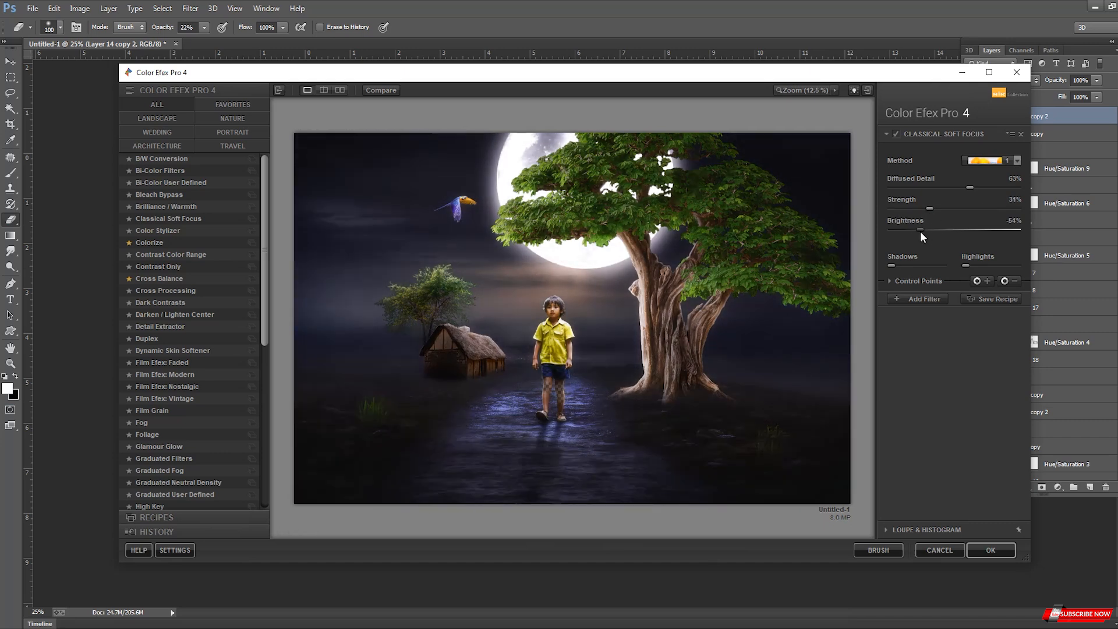
left_click_drag(924, 230, 940, 228)
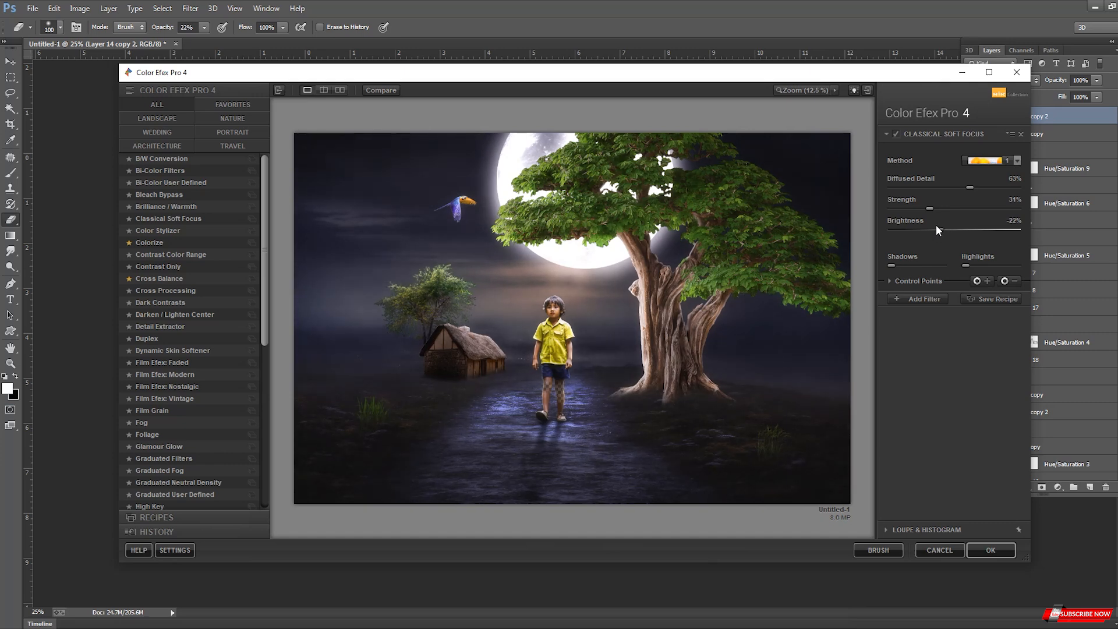
left_click(980, 160)
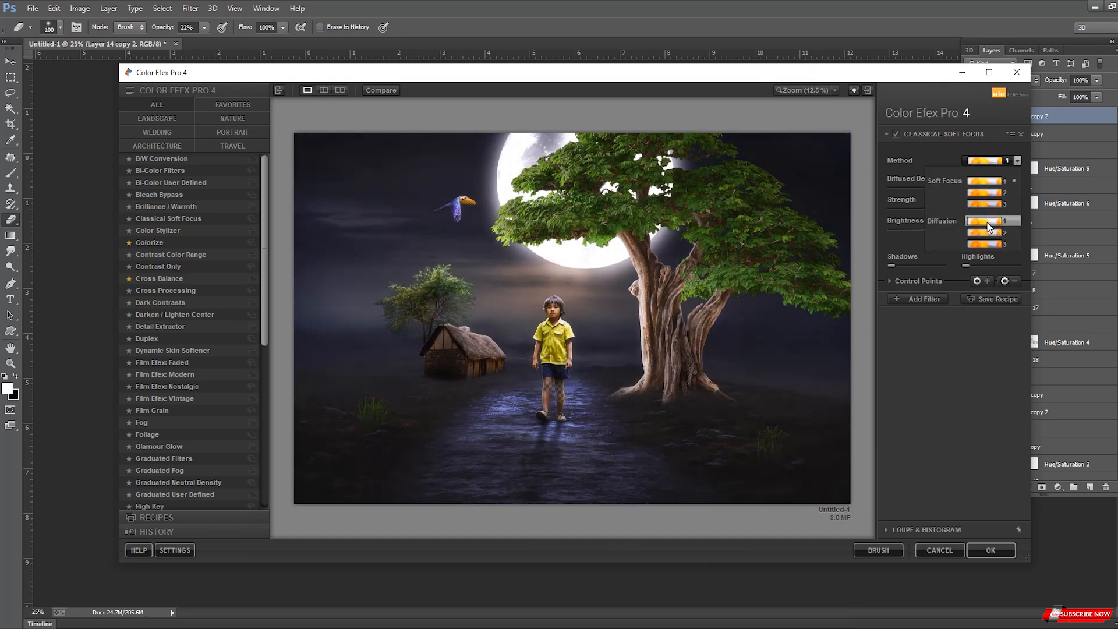
left_click(907, 236)
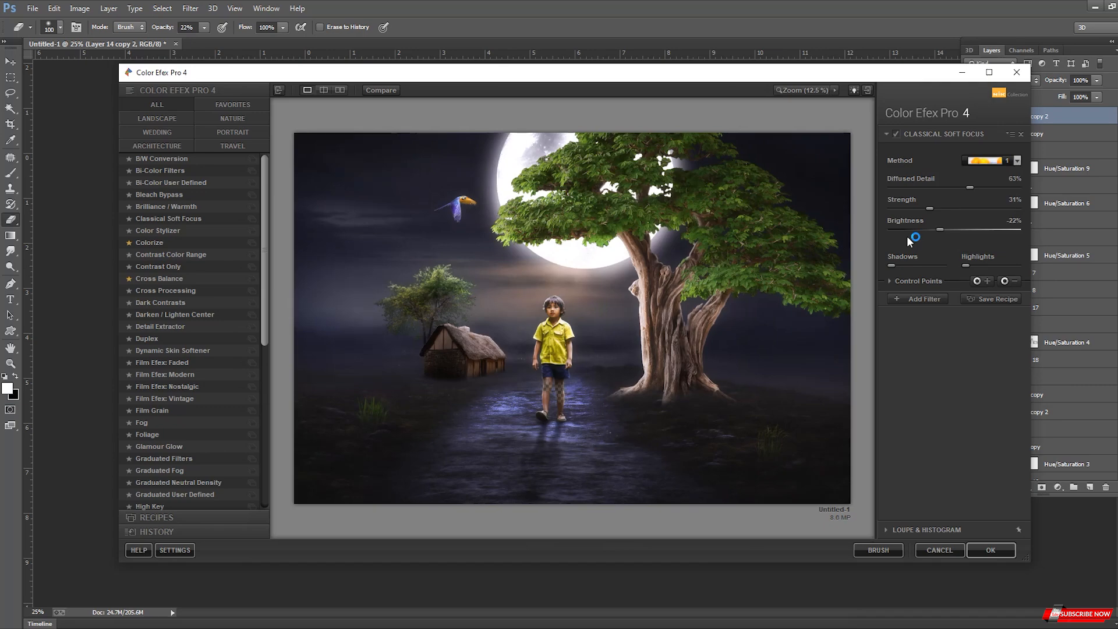
Switch to the Colorize filter and set its tint to the pink-violet custom color.
left_click(159, 231)
left_click(143, 243)
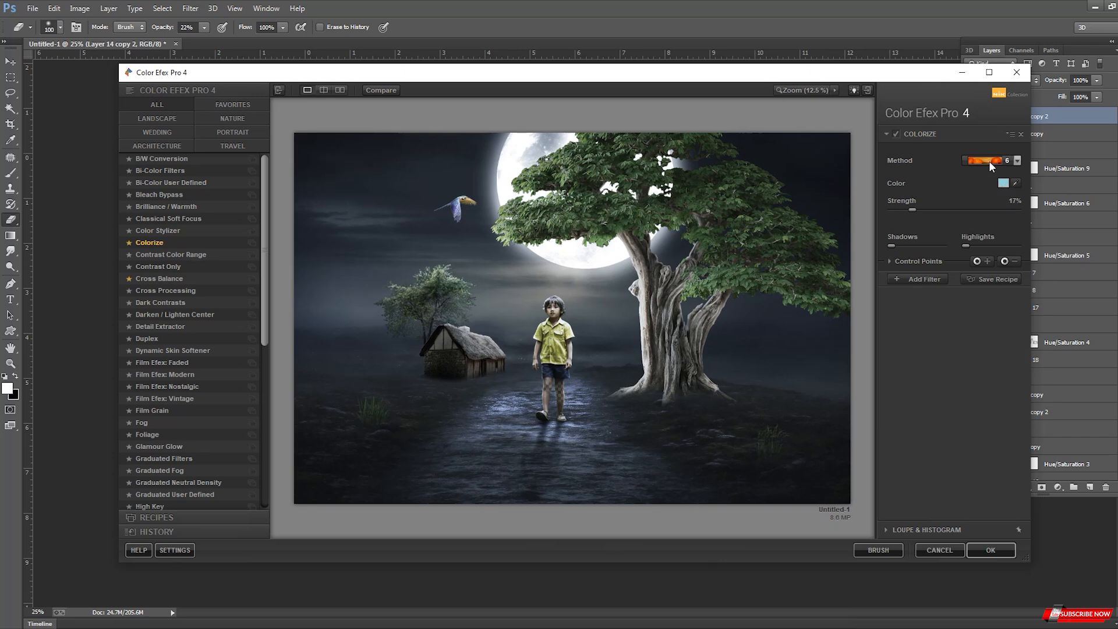
left_click(1003, 182)
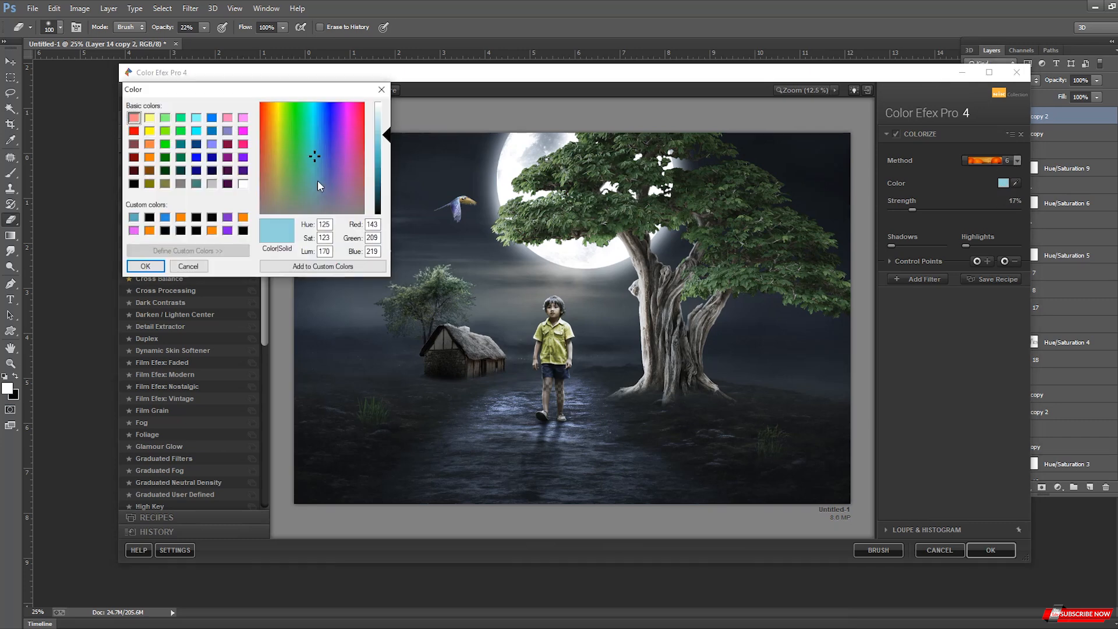
left_click(134, 230)
left_click(145, 266)
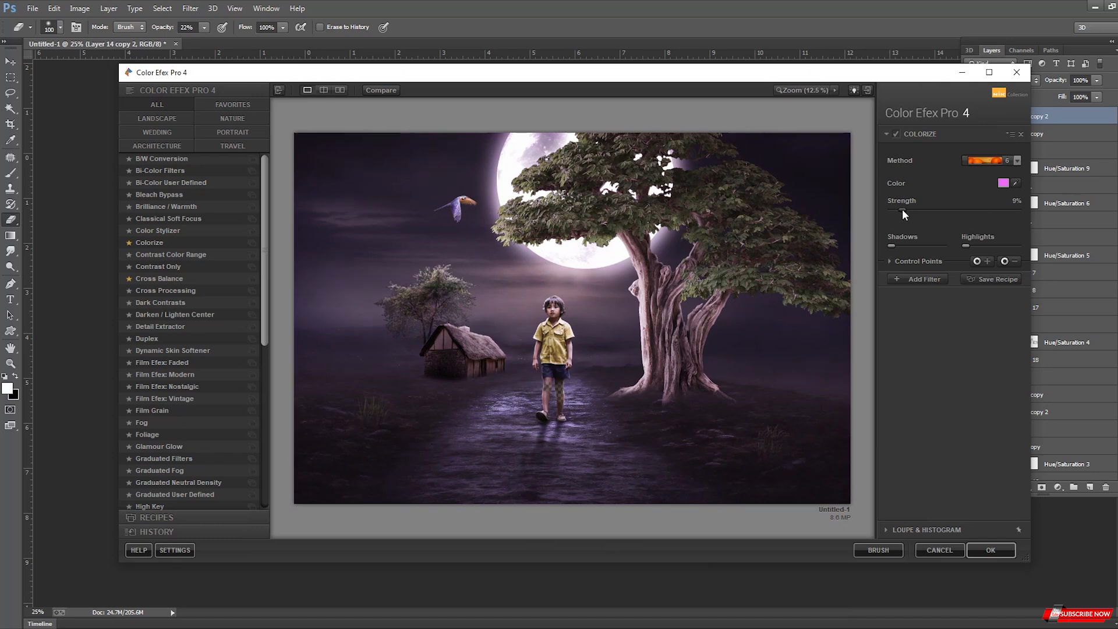
Set the Colorize method to 3, fine-tune its strength, and apply it as a layer at 73% opacity.
left_click(986, 163)
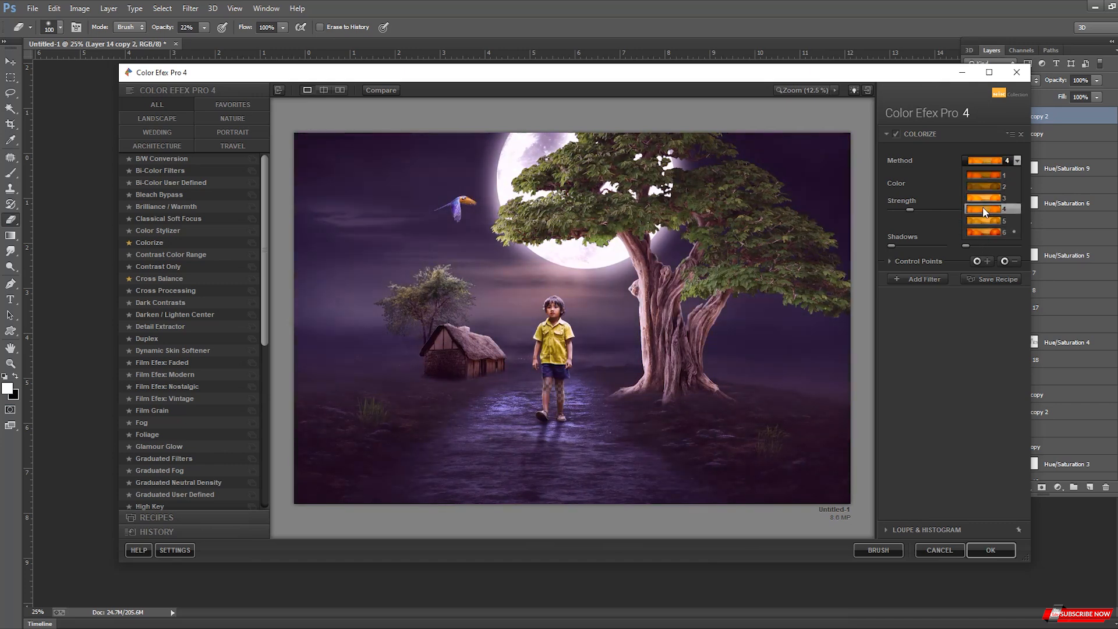
left_click(983, 197)
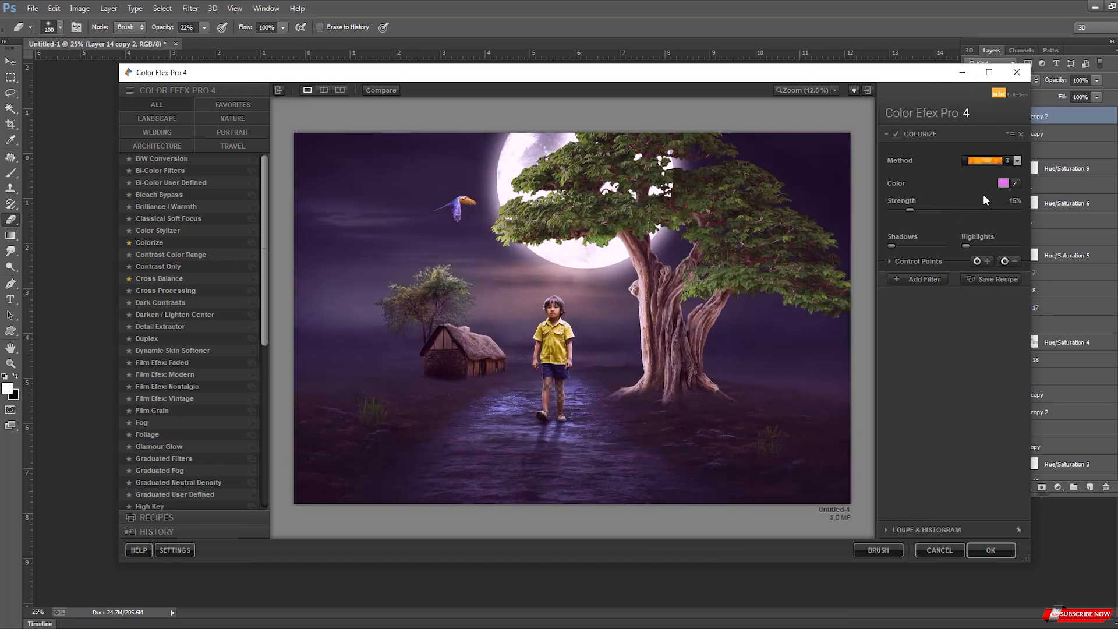
mouse_move(909, 208)
left_mouse_down()
mouse_move(926, 208)
mouse_move(913, 209)
left_mouse_up()
left_click(992, 551)
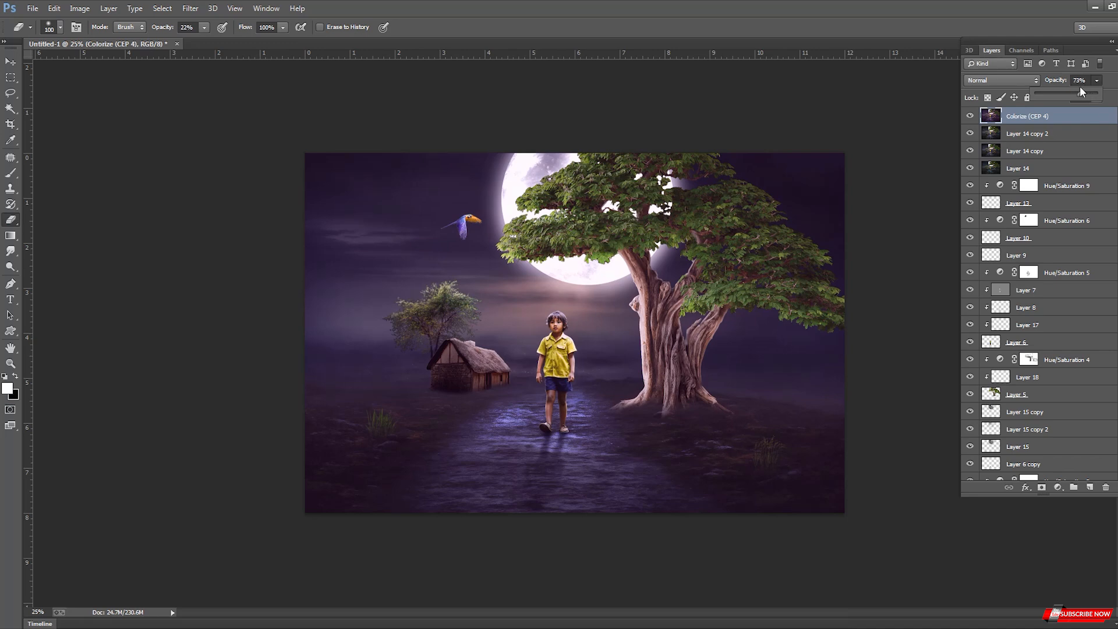
left_click(190, 8)
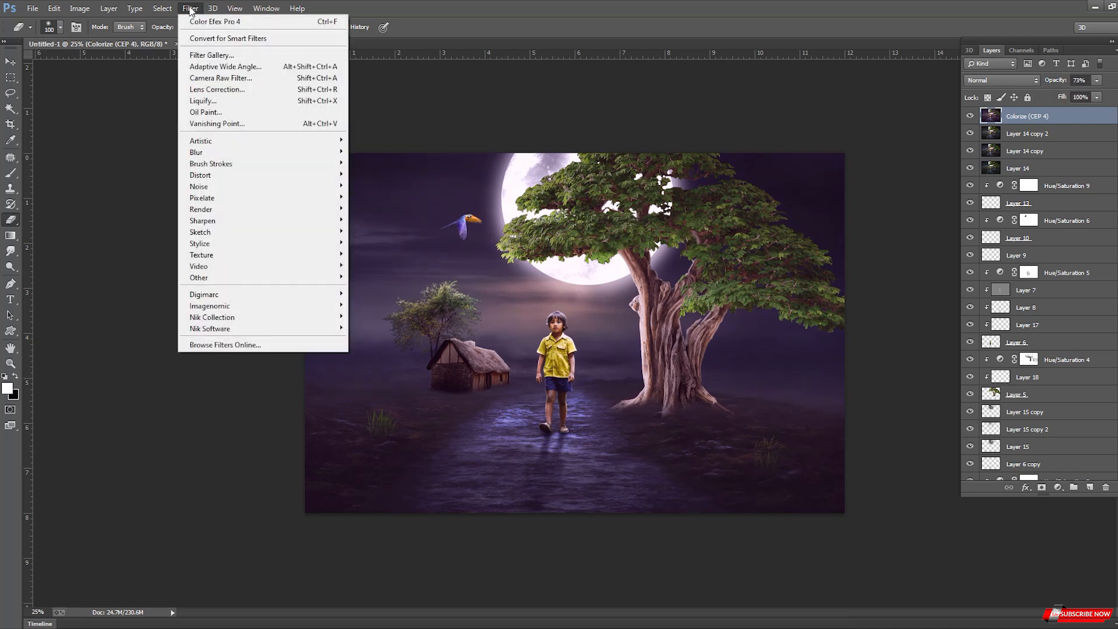
mouse_move(176, 12)
left_click(904, 343)
Add a Gradient Fill layer above the Colorize layer using a semi-transparent dark-to-transparent gradient preset.
left_click(1058, 487)
left_click(1025, 244)
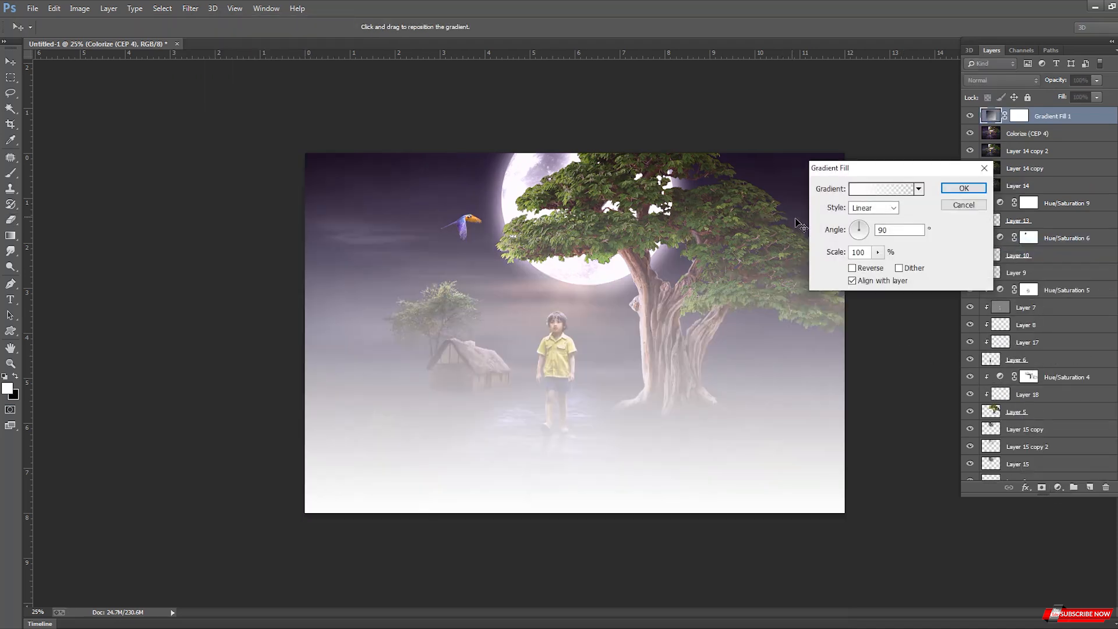
left_click(882, 187)
left_click(870, 180)
left_click(941, 146)
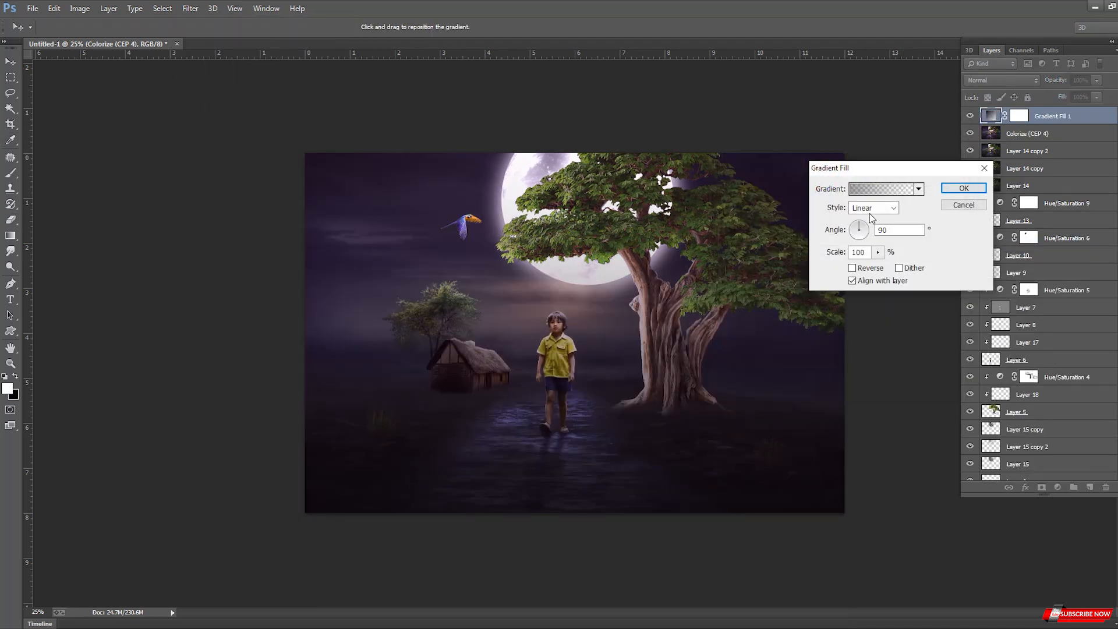
Set the gradient fill to a reversed Radial style at 139% scale and apply it as a vignette.
left_click(871, 208)
left_click(868, 222)
left_click(853, 268)
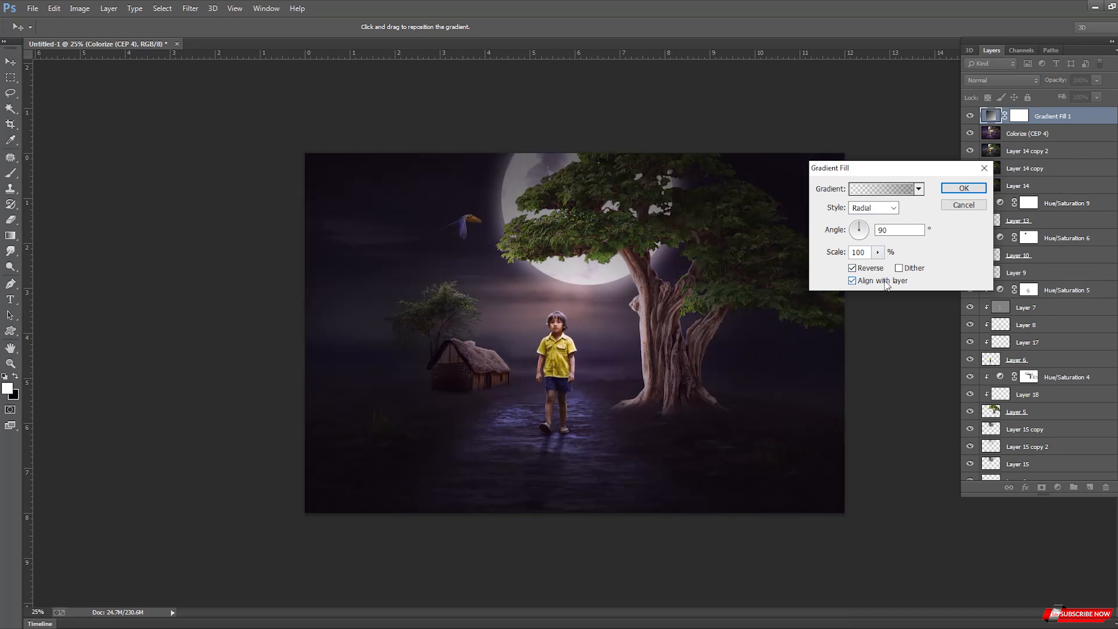
left_click_drag(878, 252, 879, 269)
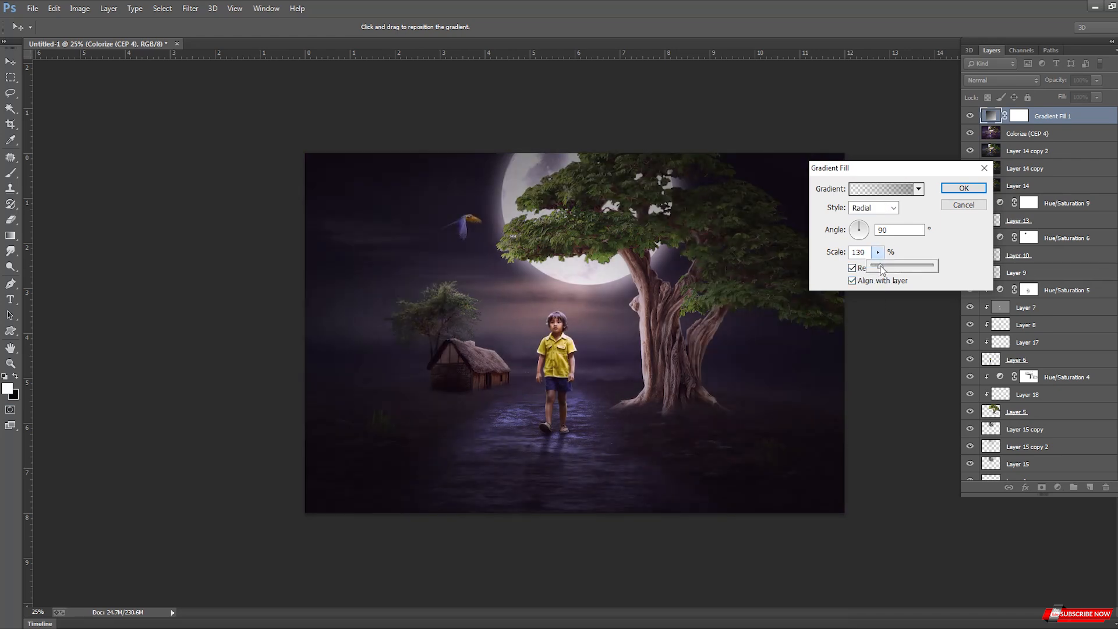
left_click(964, 187)
Rasterize the gradient fill layer and erase the vignette over the scene's middle with a 1400 px eraser at 22% opacity.
key("e")
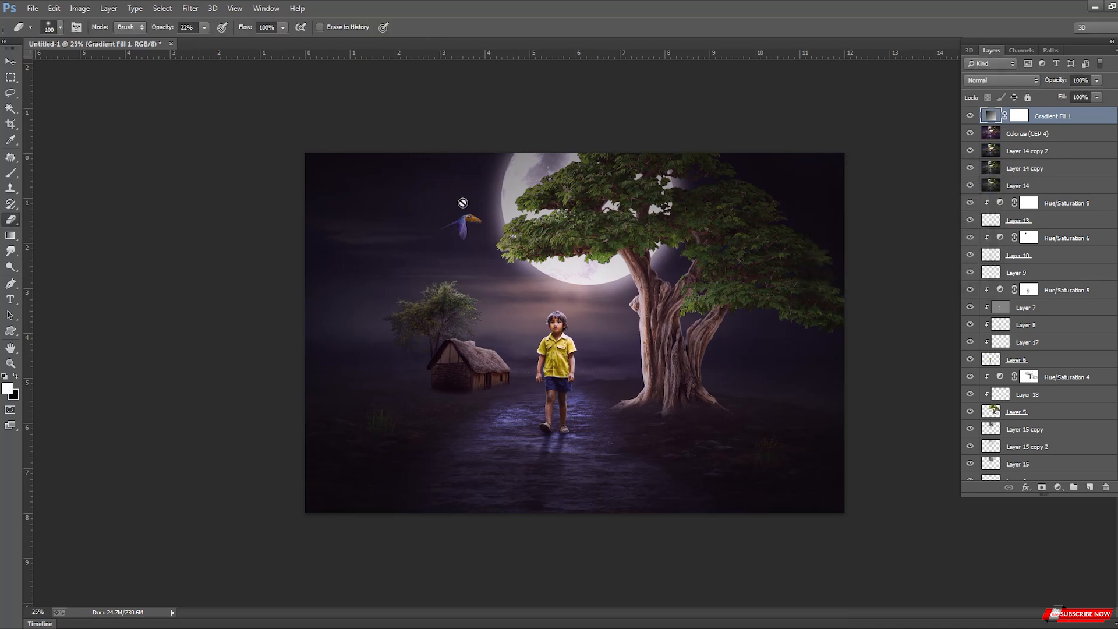
left_click(509, 289)
key("Return")
key("bracketright")
key("bracketright")
key("bracketright")
key("bracketright")
key("bracketright")
key("bracketright")
key("bracketright")
key("bracketright")
key("bracketright")
key("bracketright")
key("bracketright")
key("bracketright")
key("bracketright")
key("bracketright")
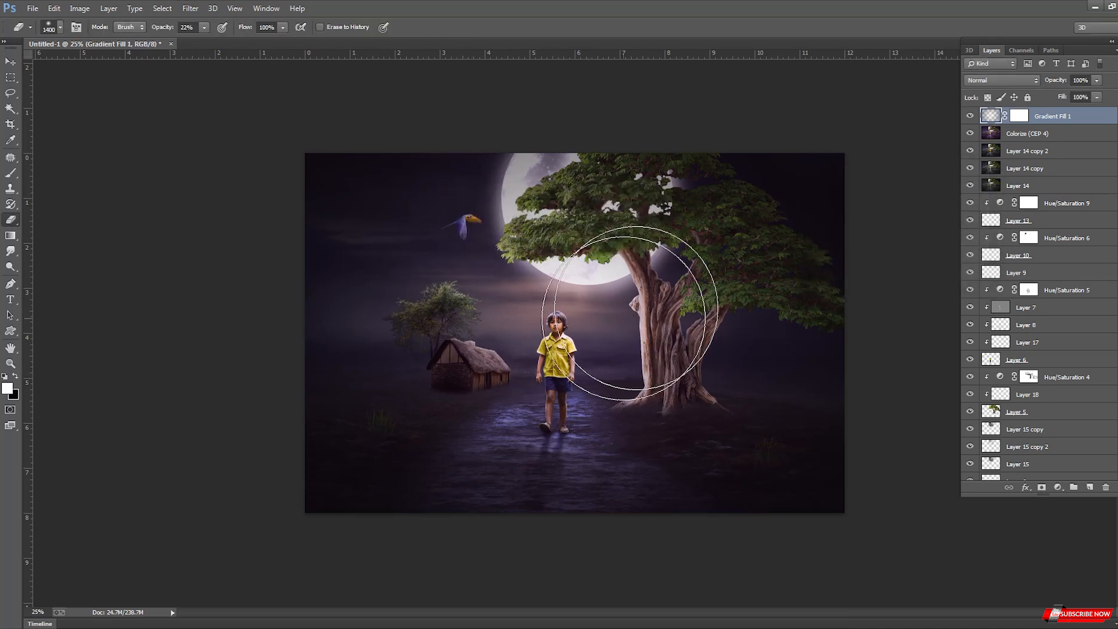
mouse_move(451, 396)
left_mouse_down()
mouse_move(549, 420)
mouse_move(761, 429)
mouse_move(611, 386)
mouse_move(544, 335)
left_mouse_up()
Erase parts of the vignette near the moon with a 600 px eraser and along the ground at 800 px.
key("bracketleft")
key("bracketleft")
key("bracketleft")
key("bracketleft")
key("bracketleft")
key("bracketleft")
key("bracketleft")
key("bracketleft")
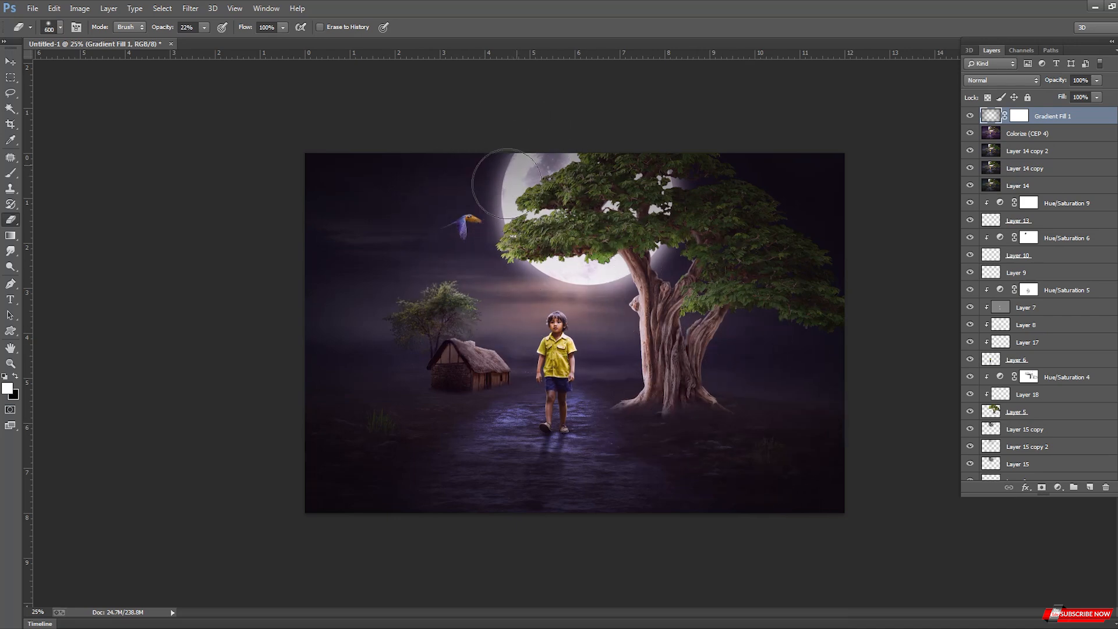
key("bracketright")
key("bracketright")
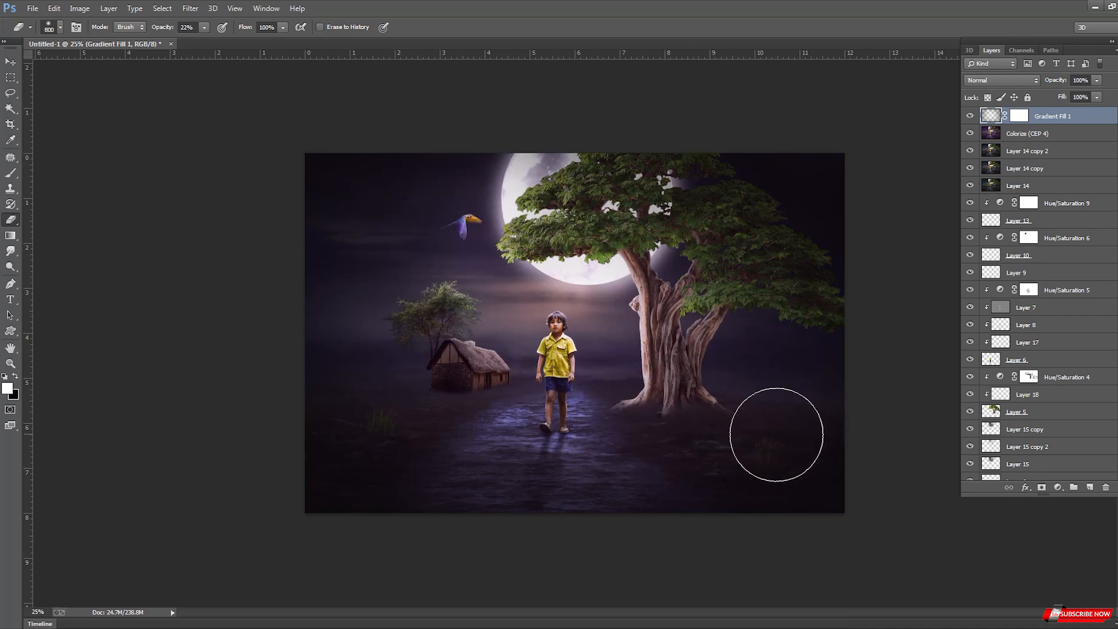
mouse_move(455, 430)
left_mouse_down()
mouse_move(562, 432)
mouse_move(388, 438)
mouse_move(590, 416)
mouse_move(486, 424)
mouse_move(795, 432)
left_mouse_up()
Lighten the vignette over the ground with a 1300 px eraser and flatten all layers into the background.
key("ctrl+minus")
key("bracketright")
key("bracketright")
key("bracketright")
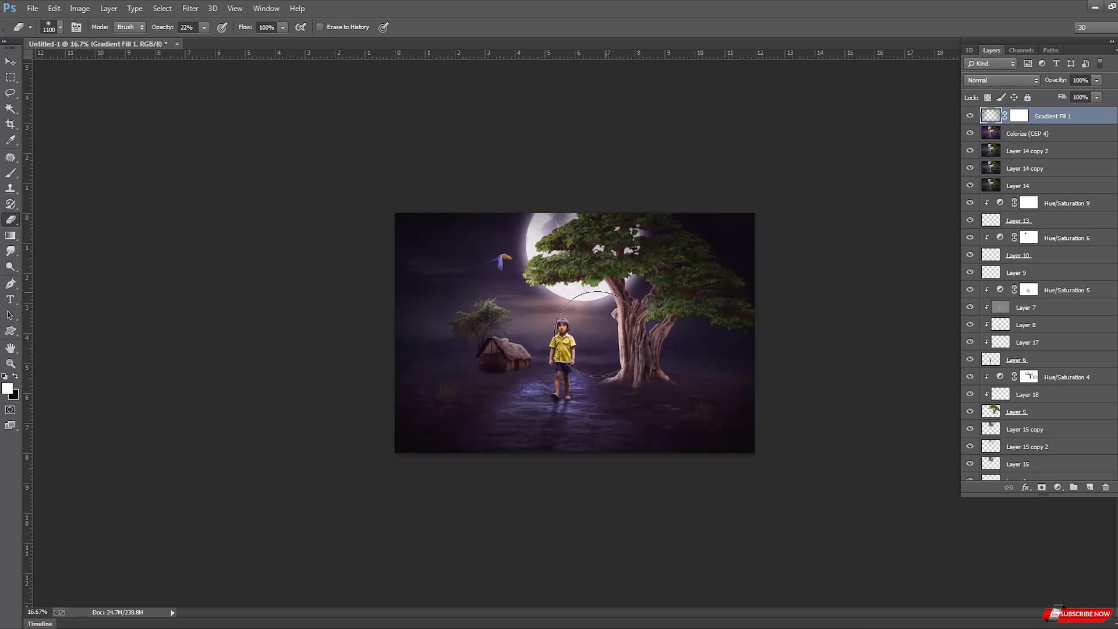
key("bracketright")
key("bracketright")
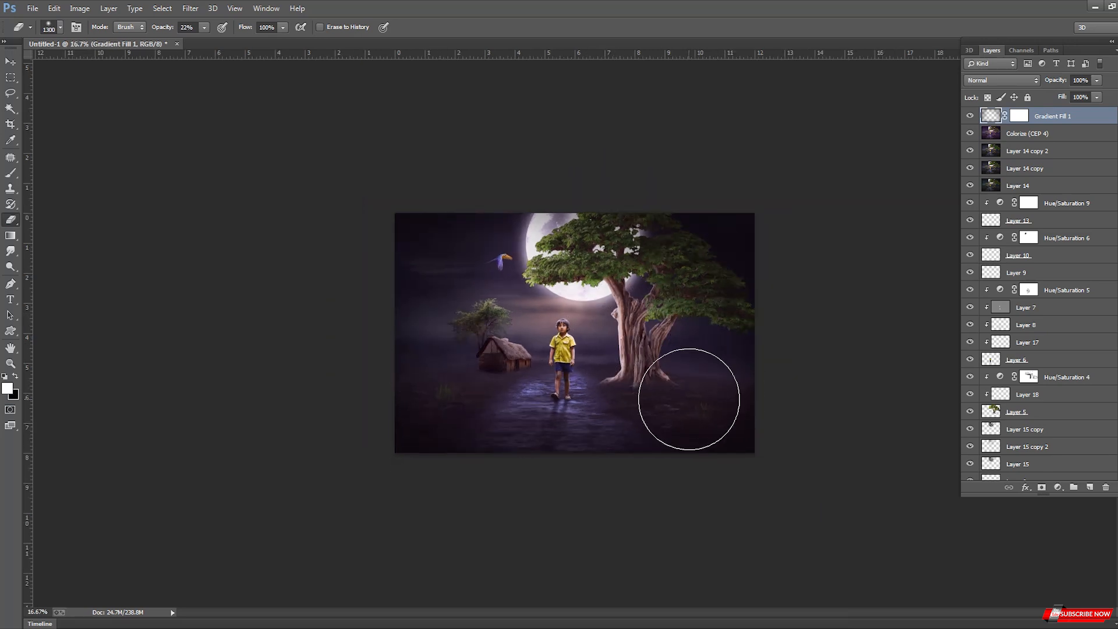
key("ctrl+plus")
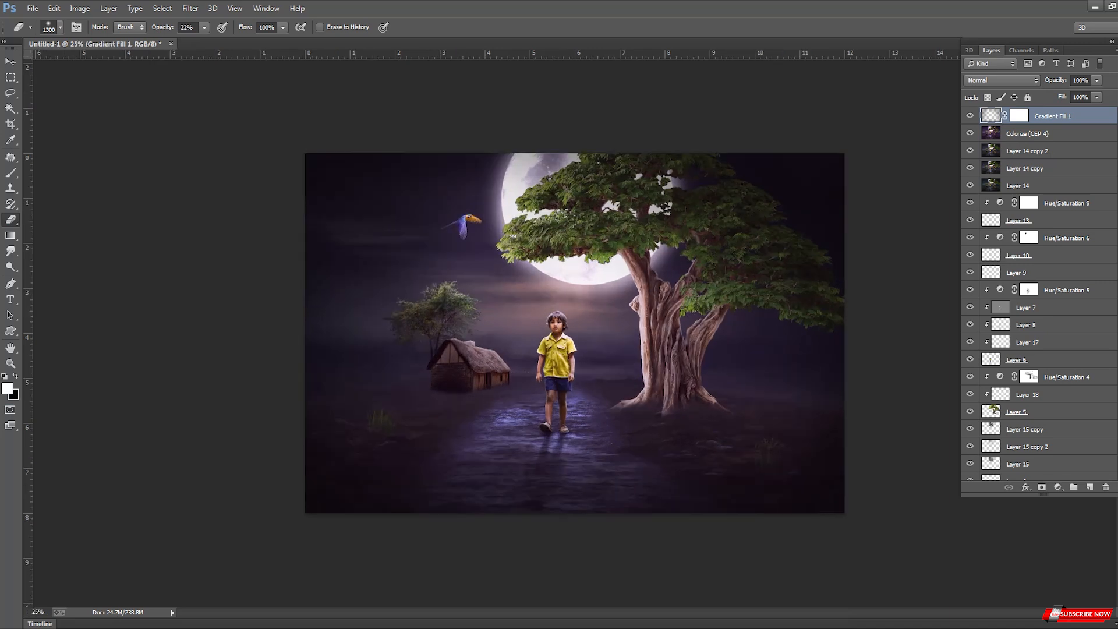
left_click(1086, 94)
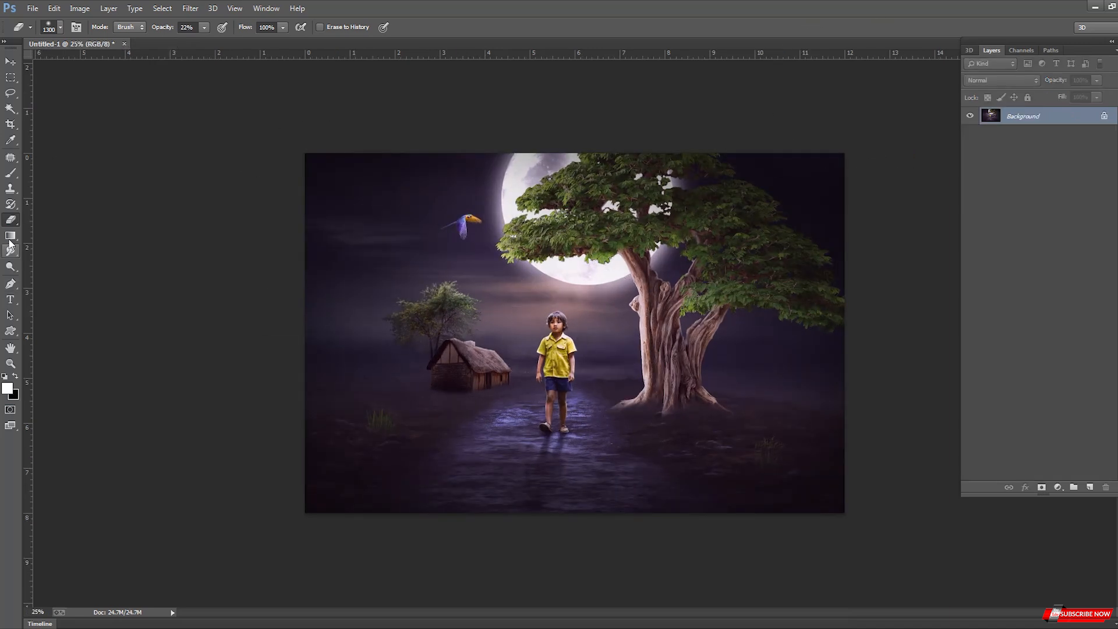
Saturate the path around the boy with a 900 px Sponge tool in Saturate mode at 50% flow.
right_click(10, 239)
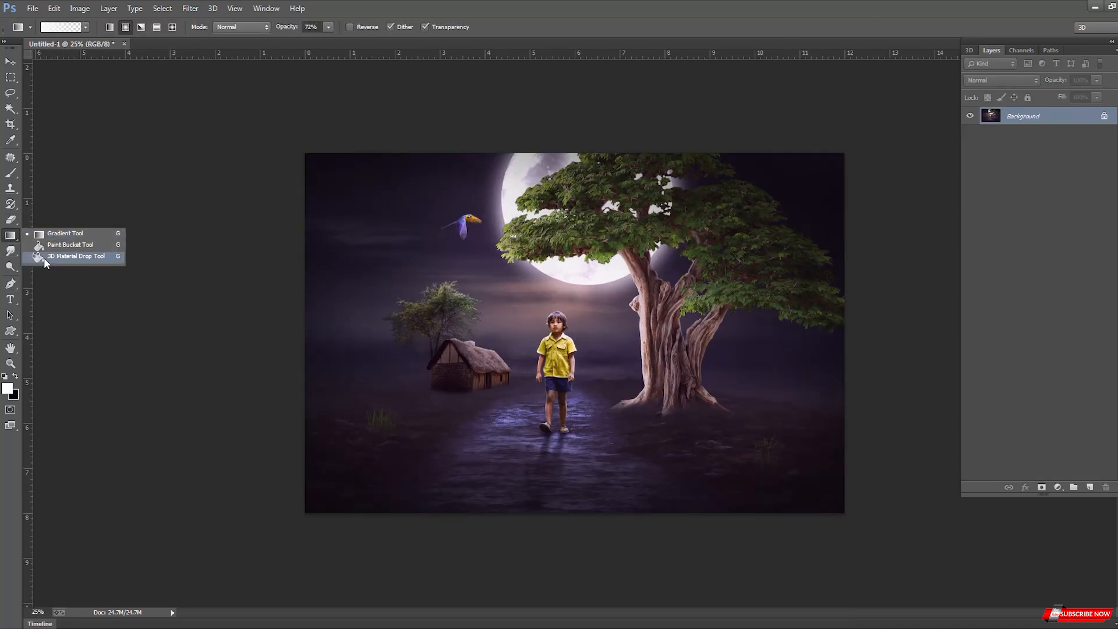
left_click(58, 268)
right_click(10, 266)
left_click(58, 294)
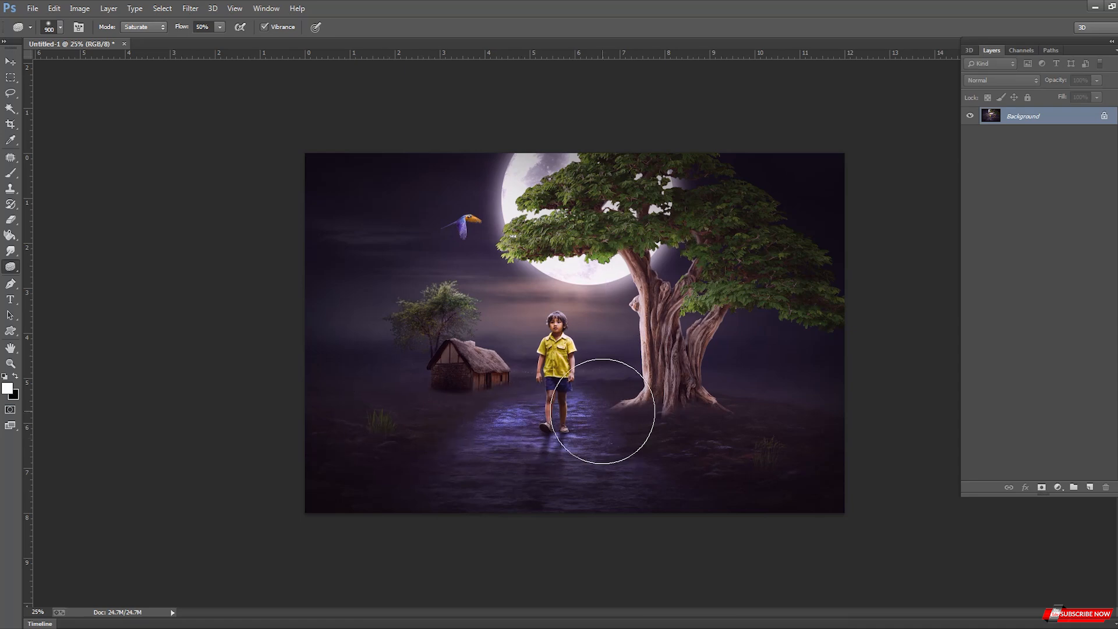
Saturate the house roof and the large tree's trunk with the Sponge tool at 300 px.
key("bracketleft")
key("bracketleft")
key("bracketleft")
key("bracketleft")
key("bracketleft")
key("bracketleft")
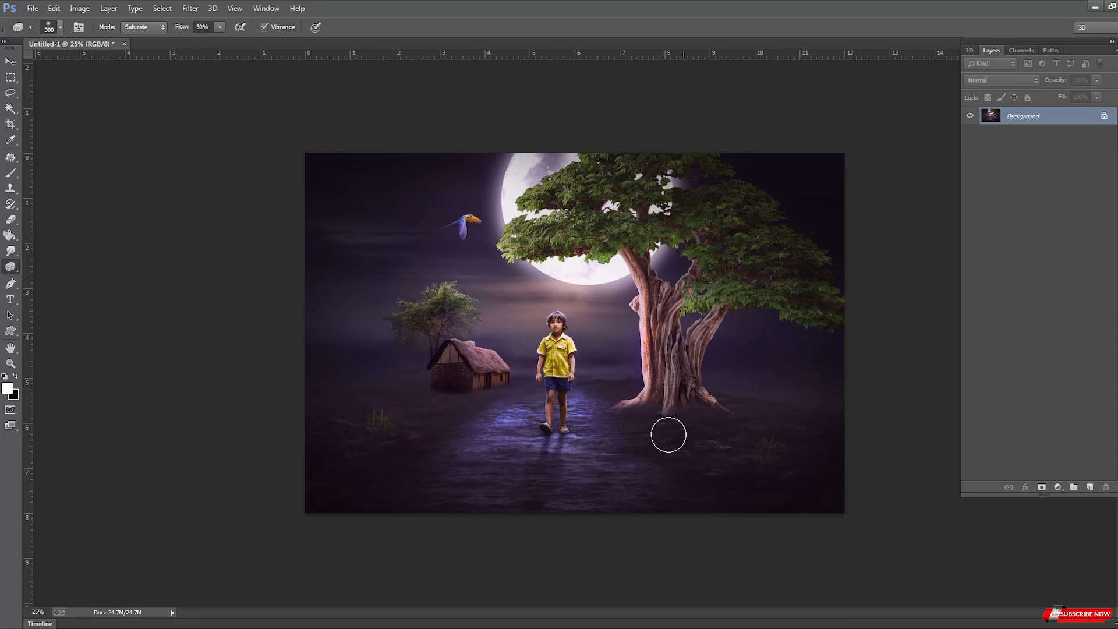
Saturate the small tree, moon and surrounding ground with the Sponge tool at 500 px.
key("bracketright")
key("bracketright")
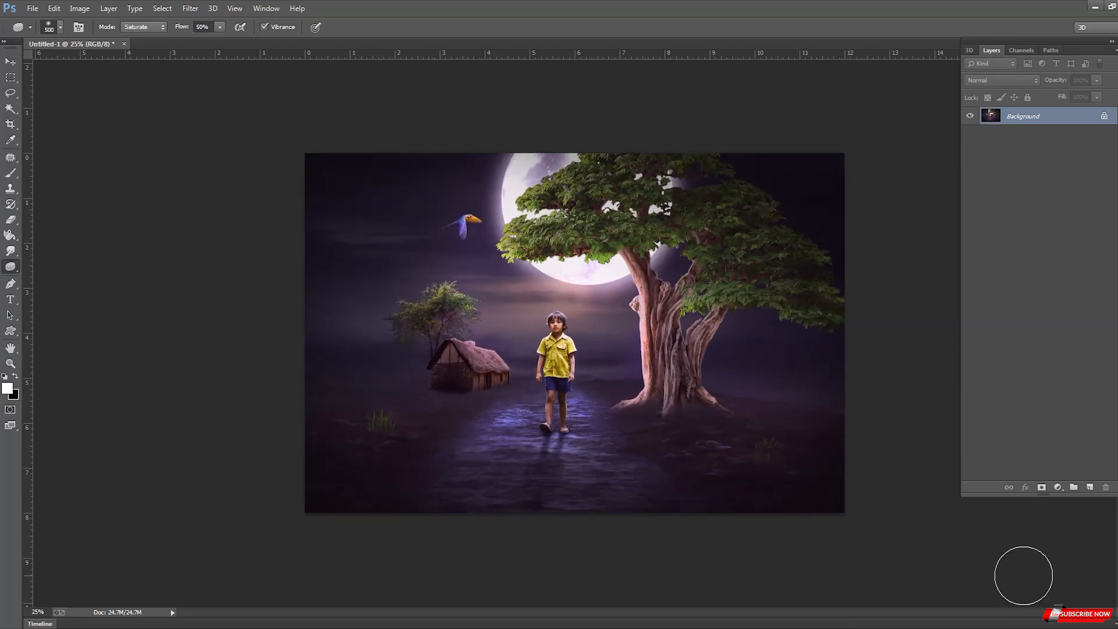
key("ctrl+plus")
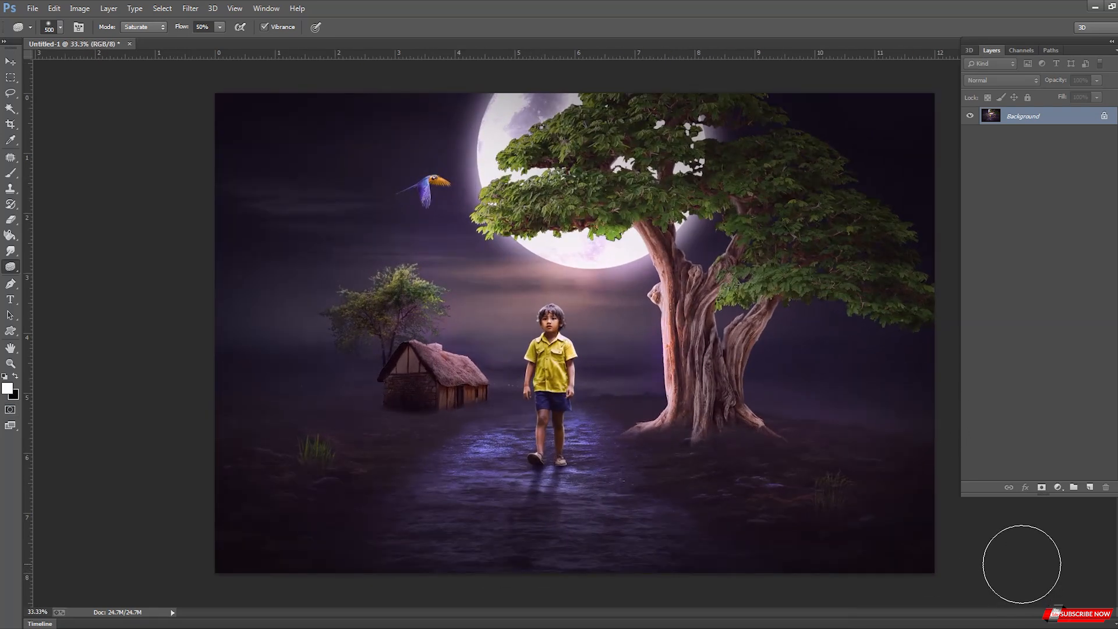